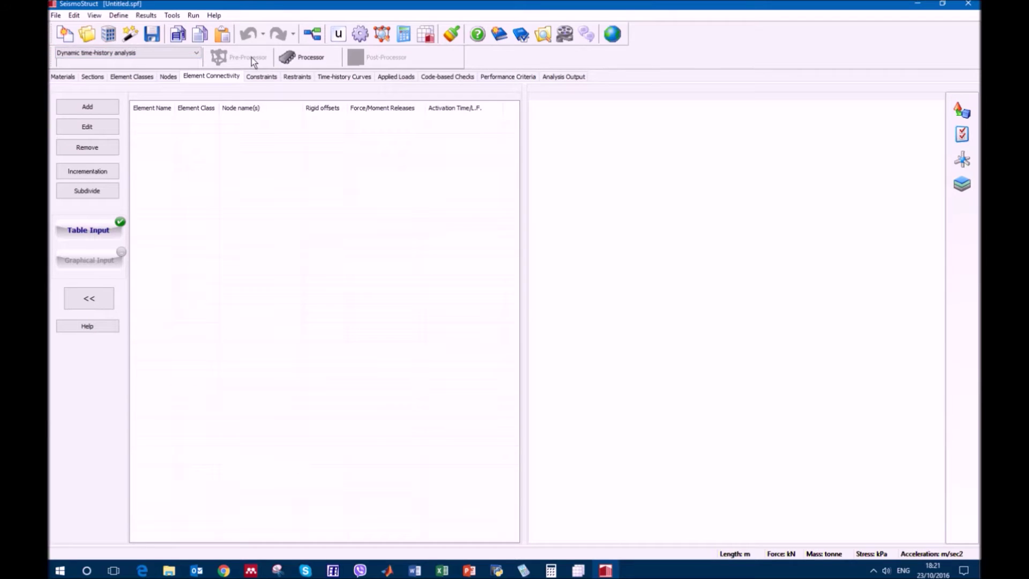
Step: Set the analysis type to static pushover analysis and the project units to SI with lengths in m and forces in kN
{"action": "left_click", "coordinate": [197, 53]}
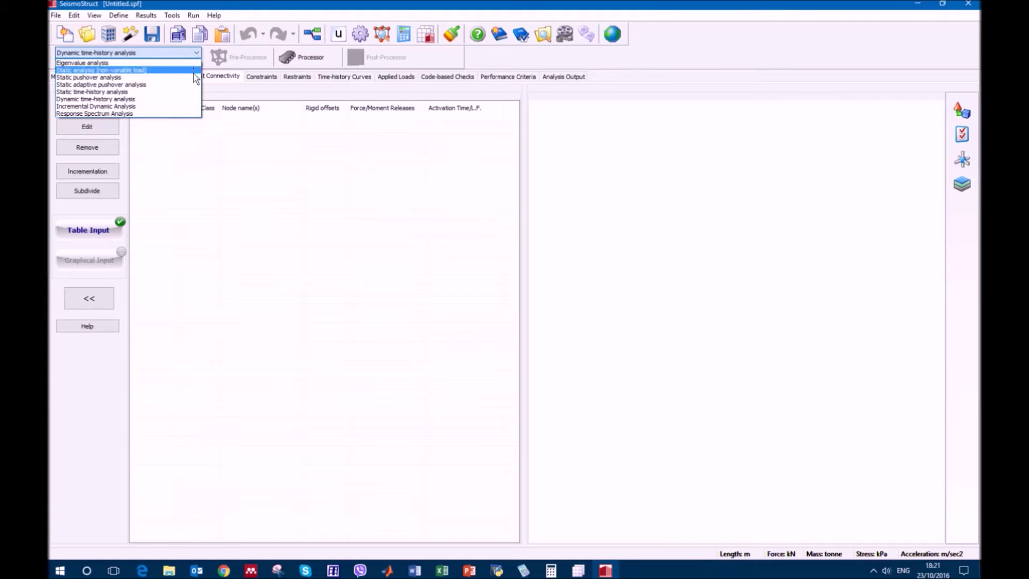
{"action": "left_click", "coordinate": [194, 76]}
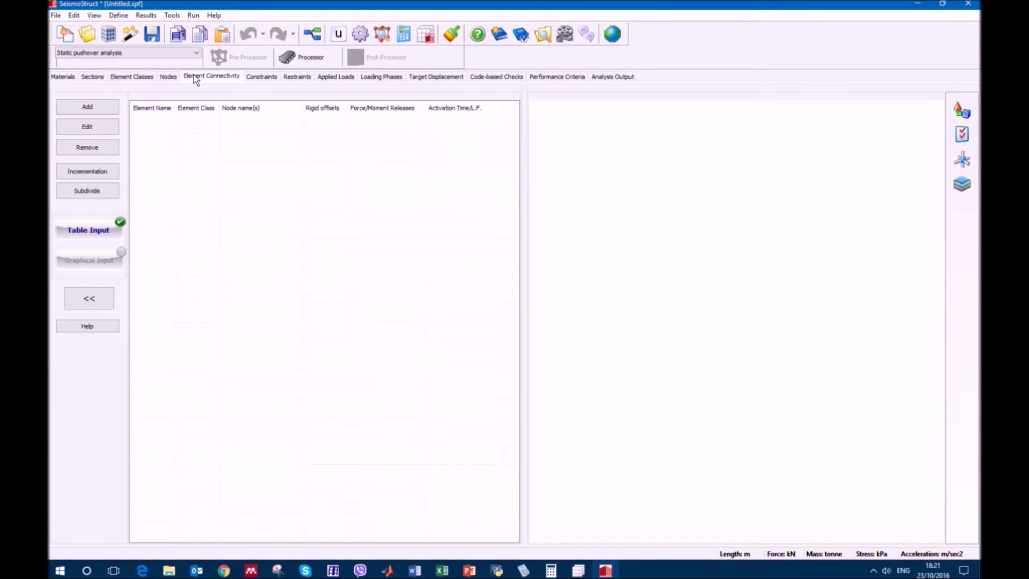
{"action": "left_click", "coordinate": [338, 35]}
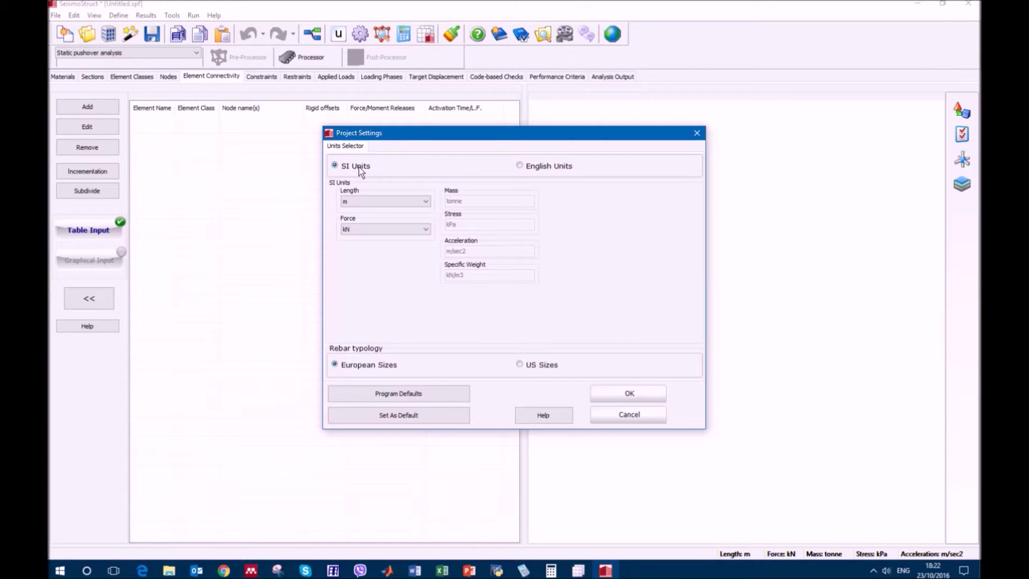
{"action": "left_click", "coordinate": [413, 201]}
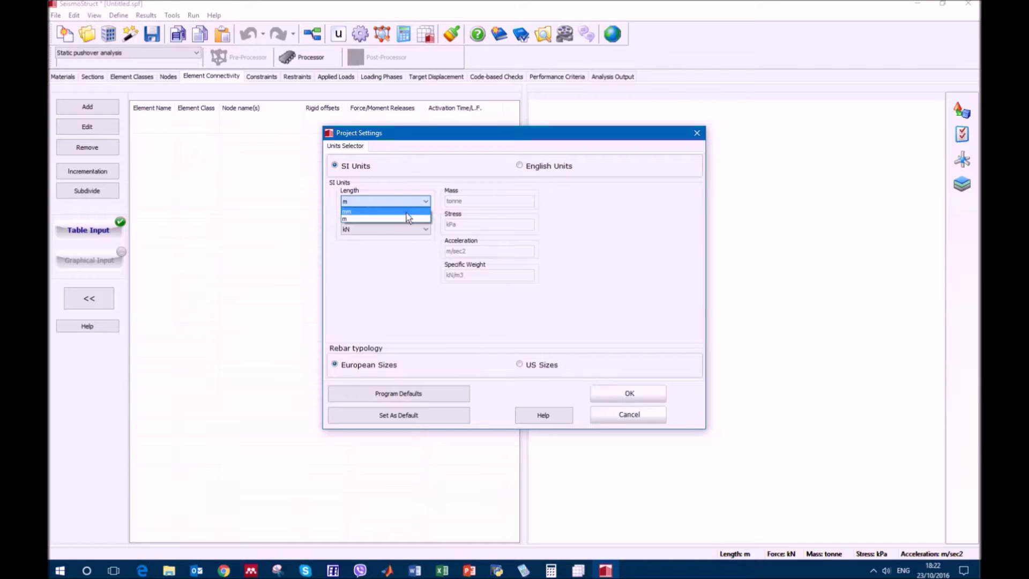
{"action": "left_click", "coordinate": [406, 218]}
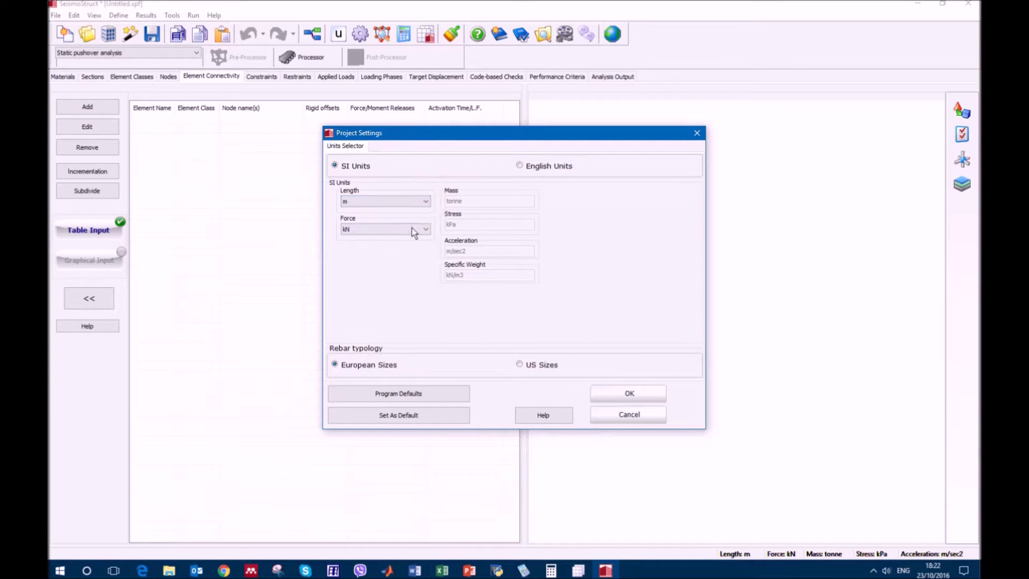
{"action": "left_click", "coordinate": [412, 229]}
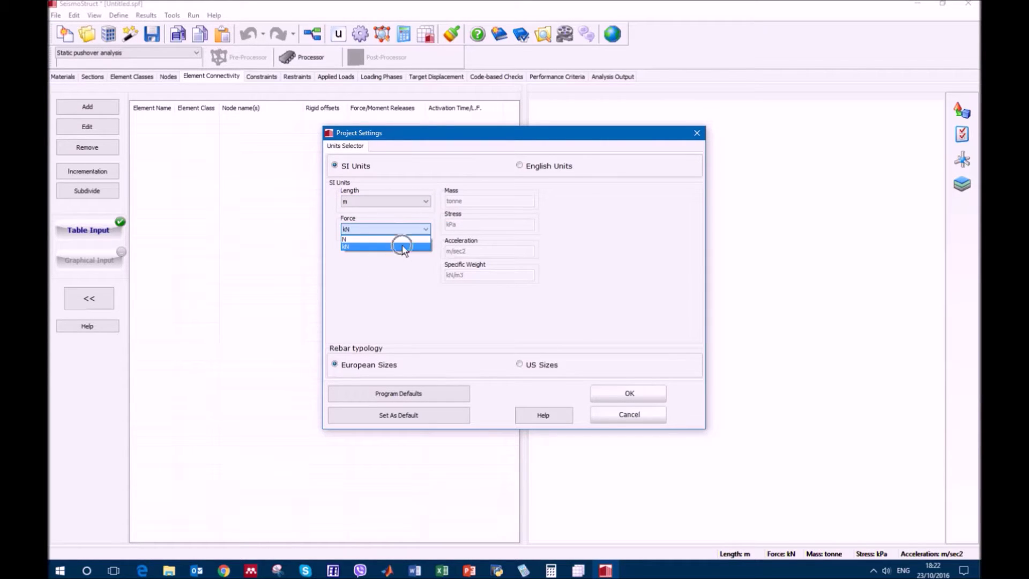
{"action": "left_click", "coordinate": [404, 249]}
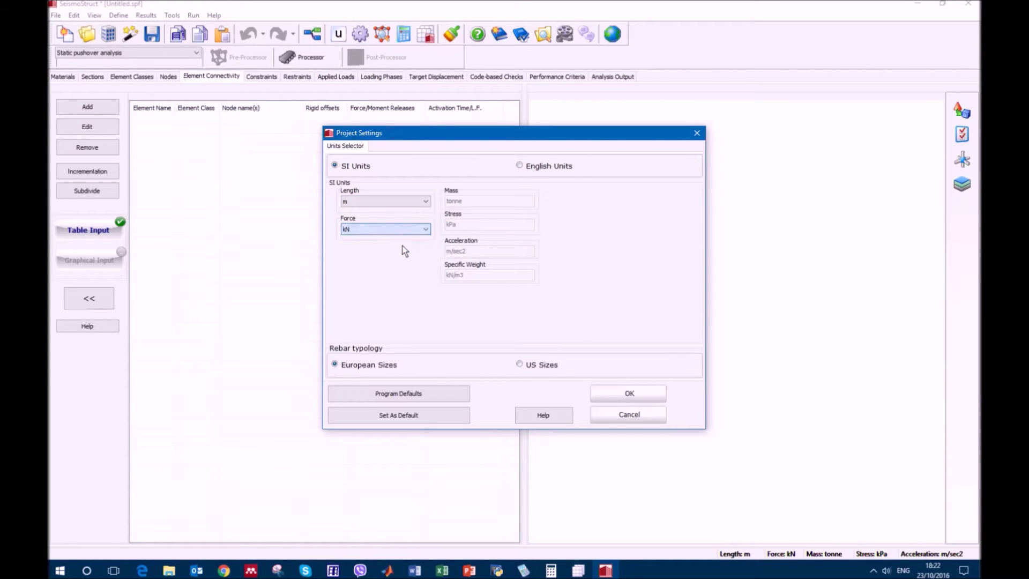
{"action": "left_click", "coordinate": [634, 390]}
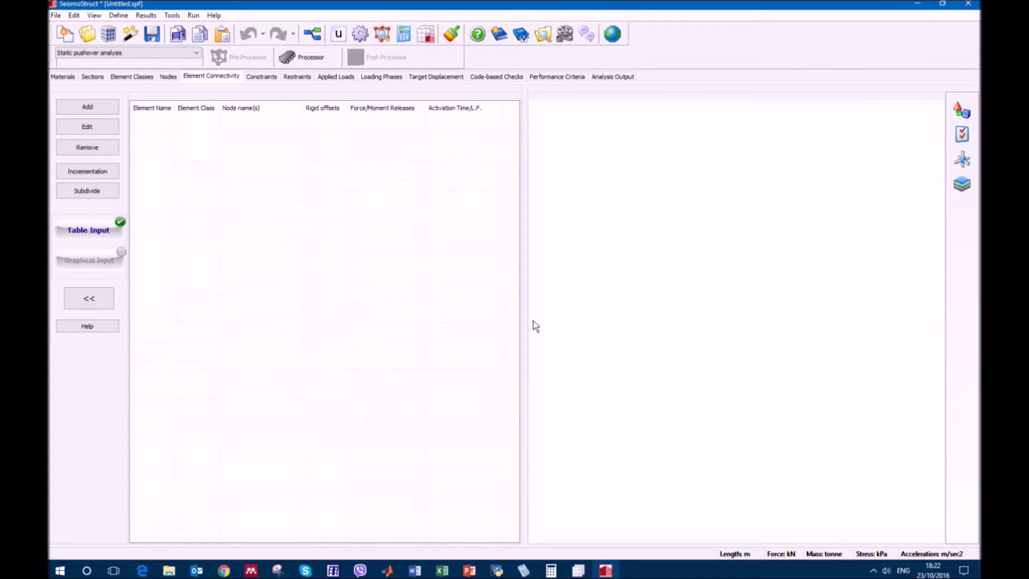
Step: Start a 3D-frame wizard model without saving the untitled project, using 4 bays, 2 storeys, 3 frames, 5 m bays, 3 m storeys and 4 m frame spacing
{"action": "left_click", "coordinate": [131, 34]}
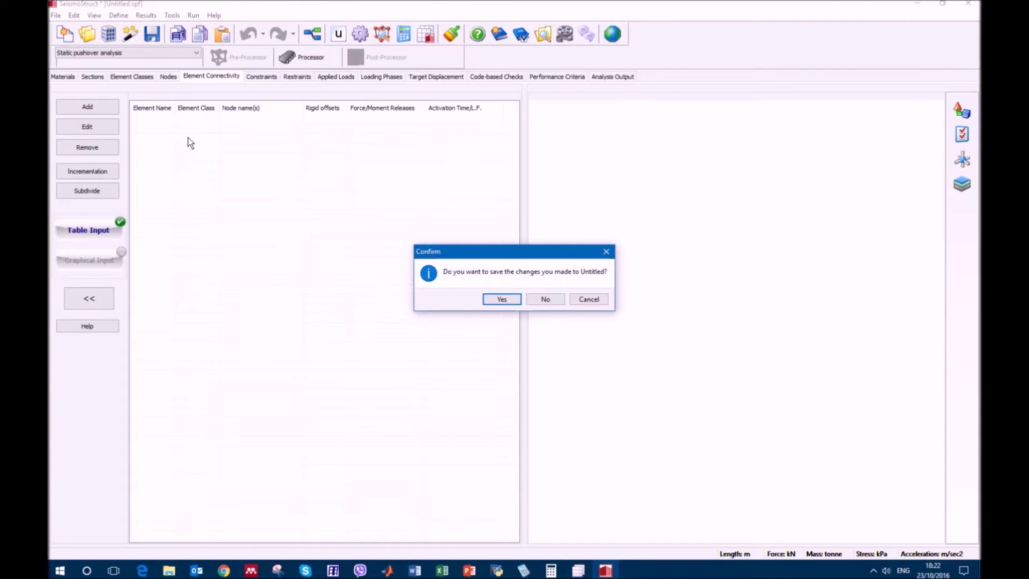
{"action": "left_click", "coordinate": [552, 300]}
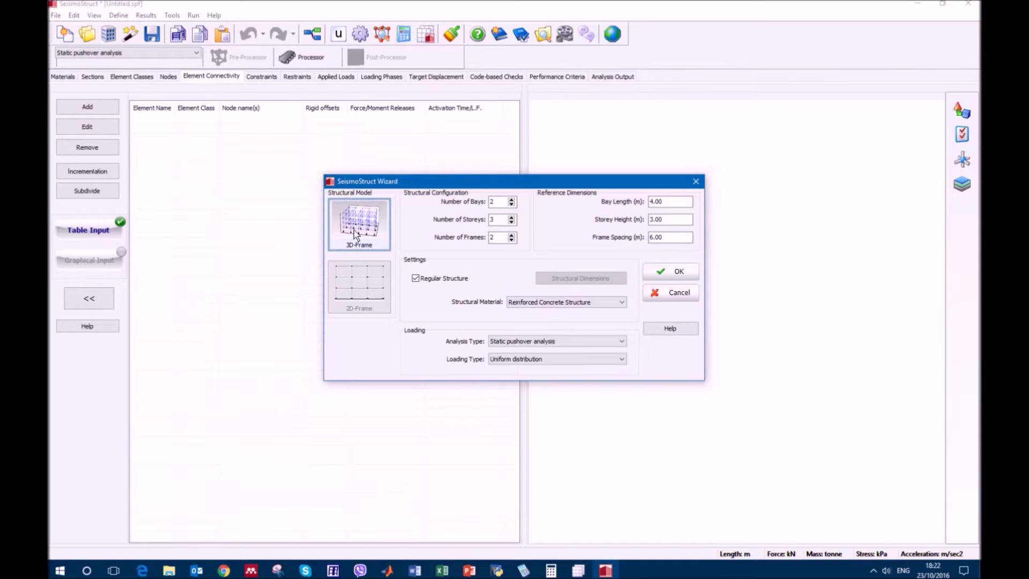
{"action": "double_click", "coordinate": [498, 202]}
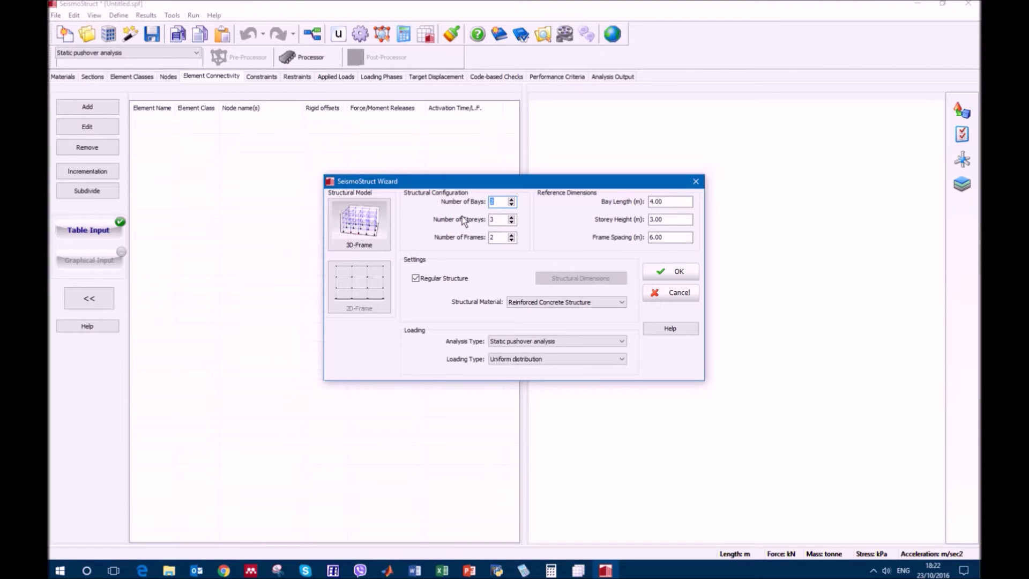
{"action": "left_click", "coordinate": [512, 199]}
{"action": "left_click", "coordinate": [511, 200]}
{"action": "left_click_drag", "start_coordinate": [679, 203], "coordinate": [645, 202]}
{"action": "type", "text": "5"}
{"action": "left_click", "coordinate": [512, 222]}
{"action": "left_click_drag", "start_coordinate": [681, 219], "coordinate": [634, 227]}
{"action": "type", "text": "3"}
{"action": "type", "text": "4"}
Step: Try the irregular structure option, inspect its ratios to reference dimensions, and restore the regular structure setting
{"action": "left_click", "coordinate": [416, 278]}
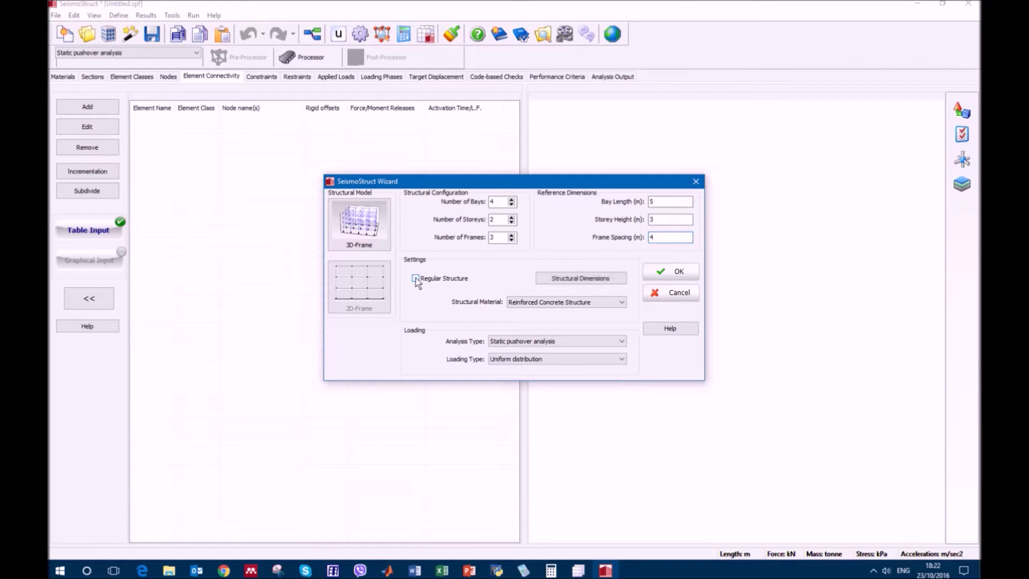
{"action": "left_click", "coordinate": [571, 279]}
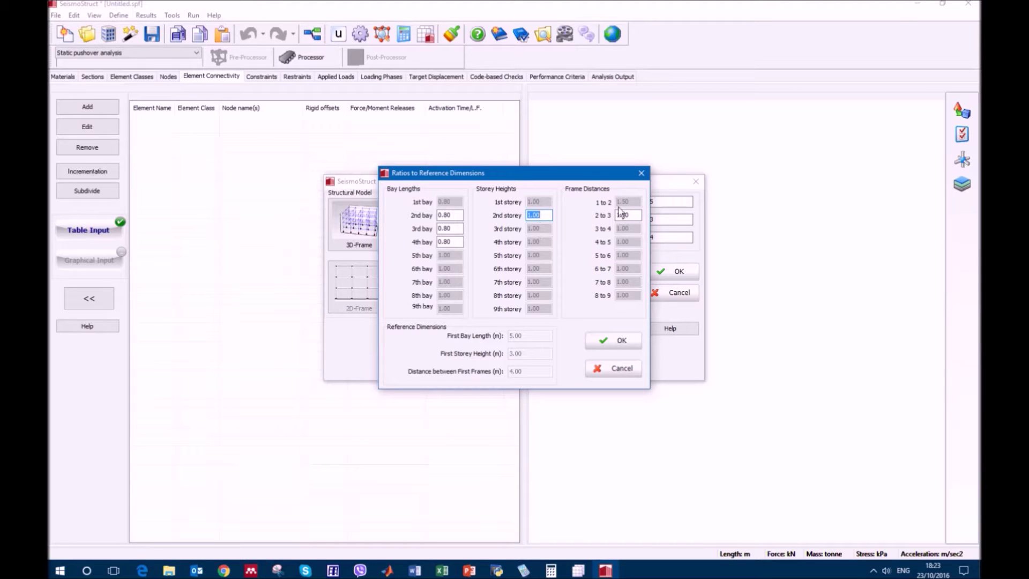
{"action": "left_click", "coordinate": [618, 369]}
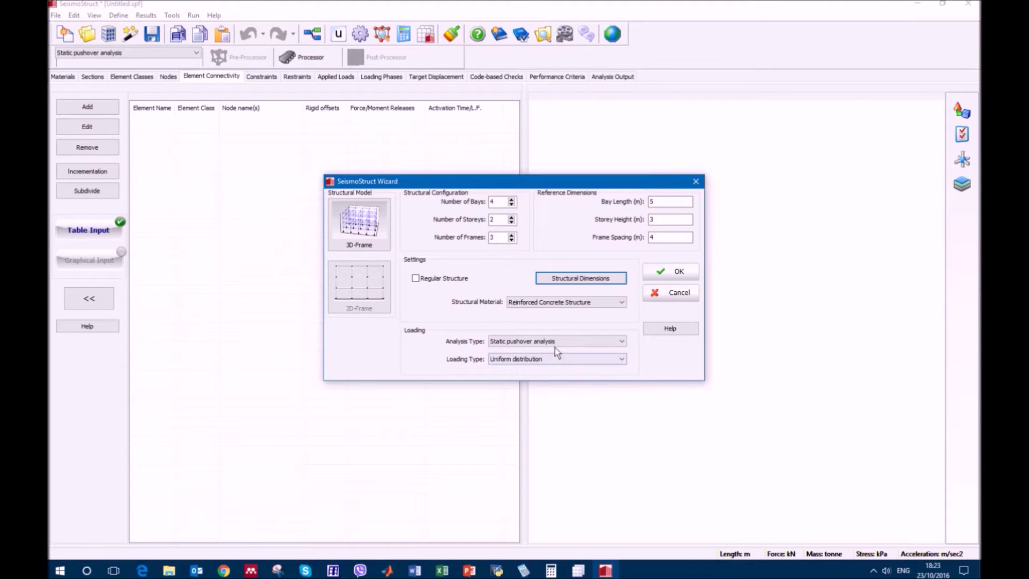
{"action": "left_click", "coordinate": [428, 279]}
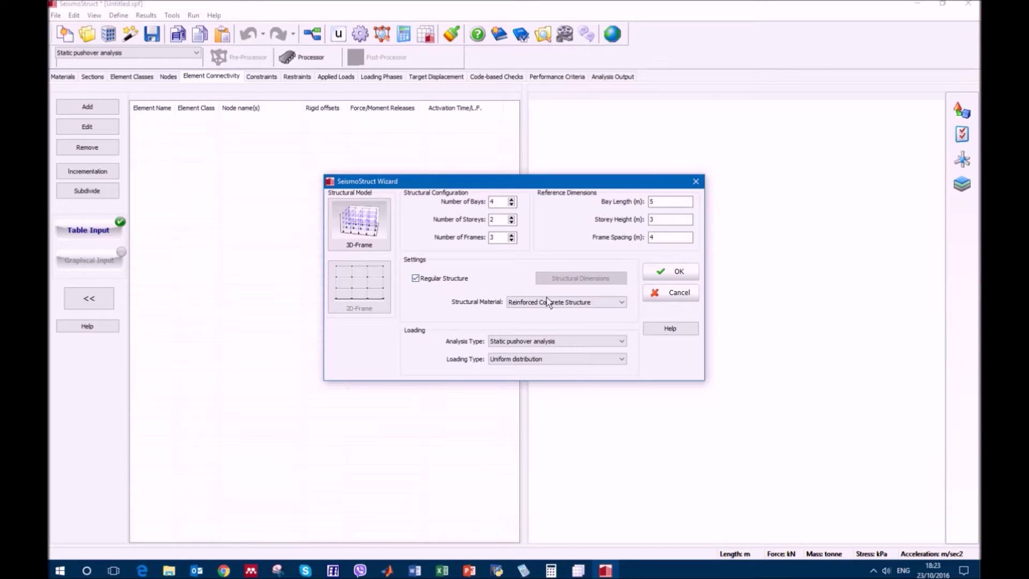
Step: Choose a reinforced concrete structure with static pushover analysis and uniform distribution loading for the wizard model
{"action": "left_click", "coordinate": [620, 302]}
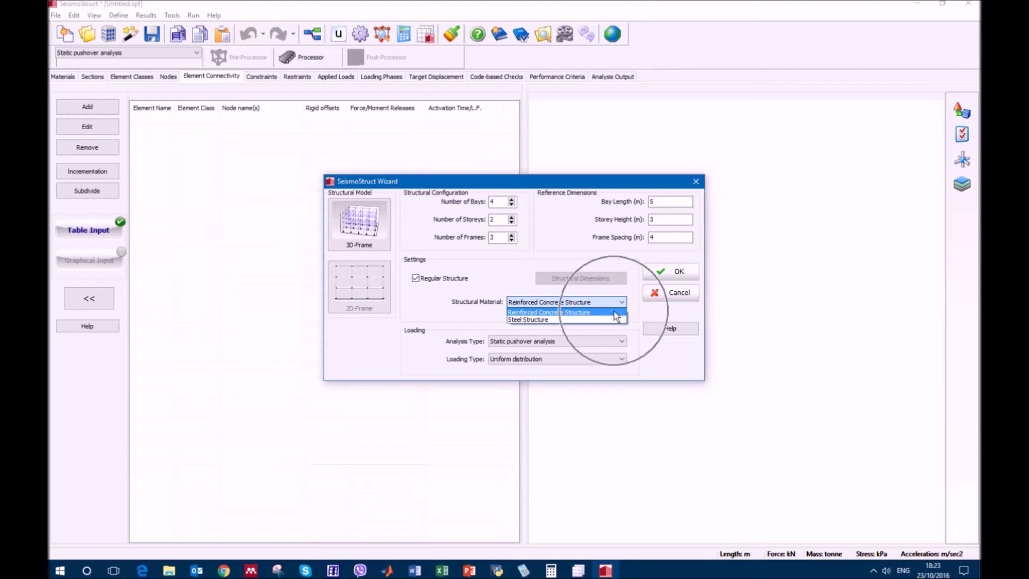
{"action": "left_click", "coordinate": [615, 313]}
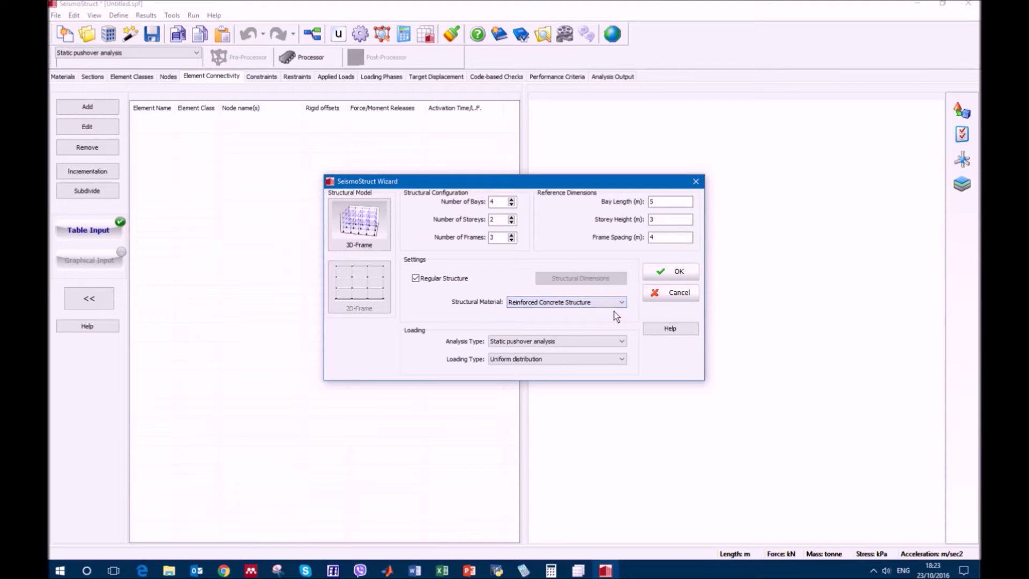
{"action": "left_click", "coordinate": [609, 341]}
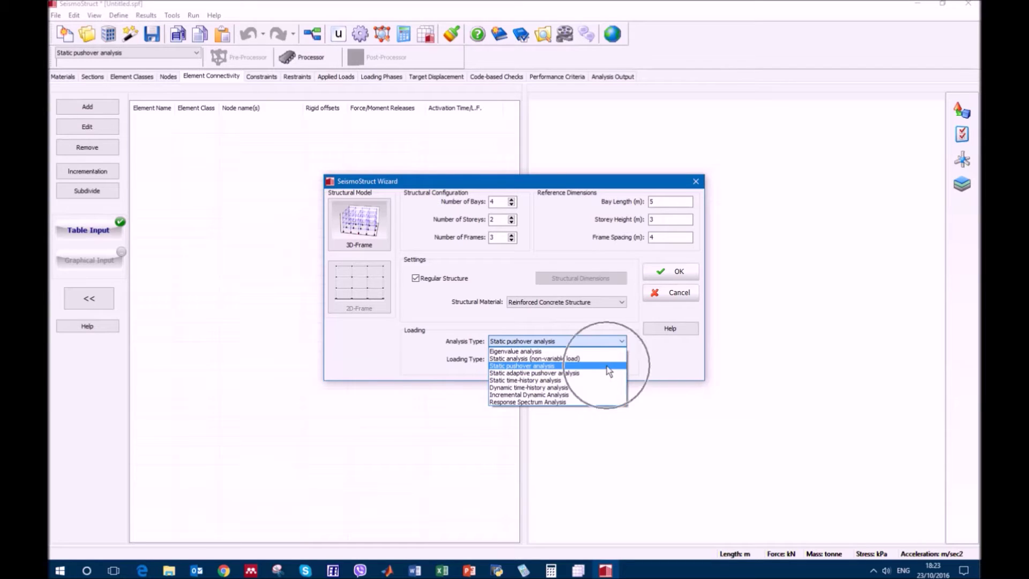
{"action": "left_click", "coordinate": [608, 366]}
{"action": "left_click", "coordinate": [609, 360]}
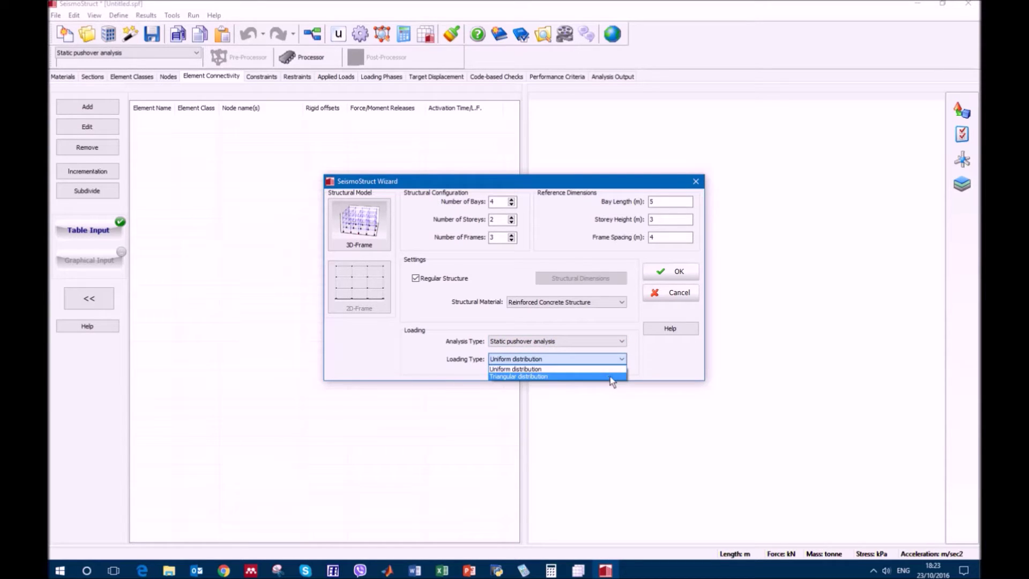
{"action": "left_click", "coordinate": [608, 368]}
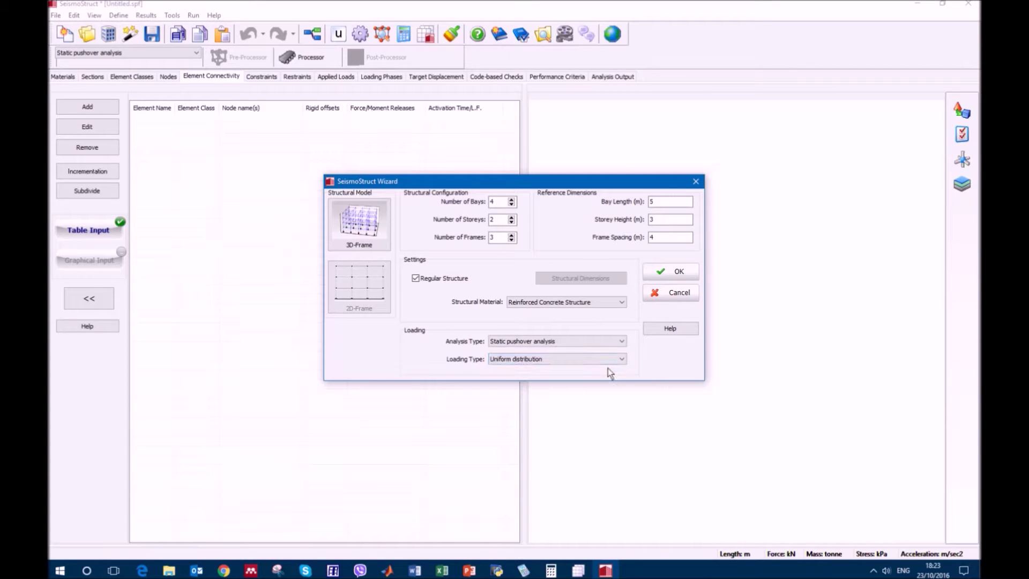
Step: Generate the frame model from the wizard with a nominal base shear of 100 kN
{"action": "left_click", "coordinate": [670, 273]}
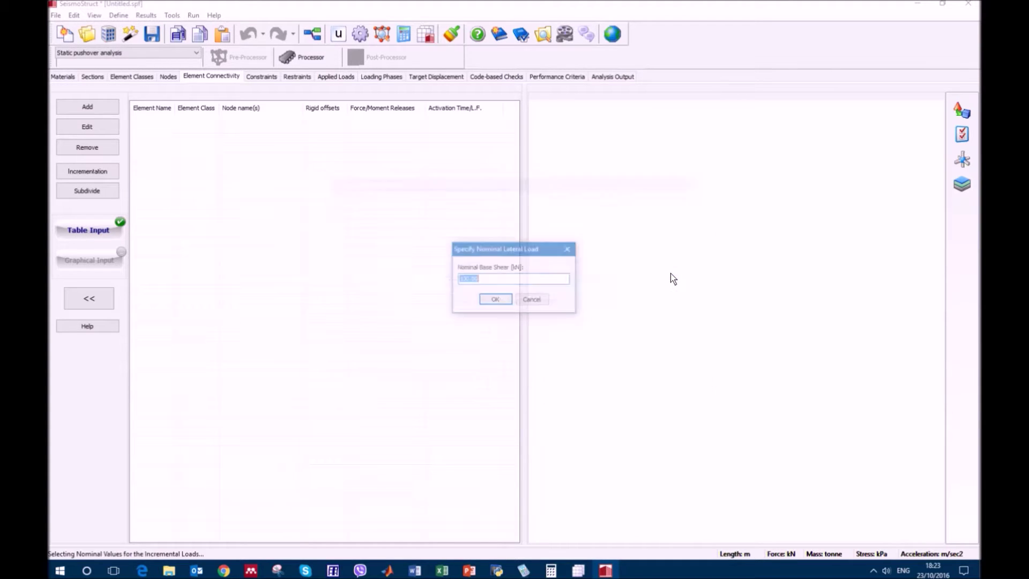
{"action": "left_click", "coordinate": [504, 280]}
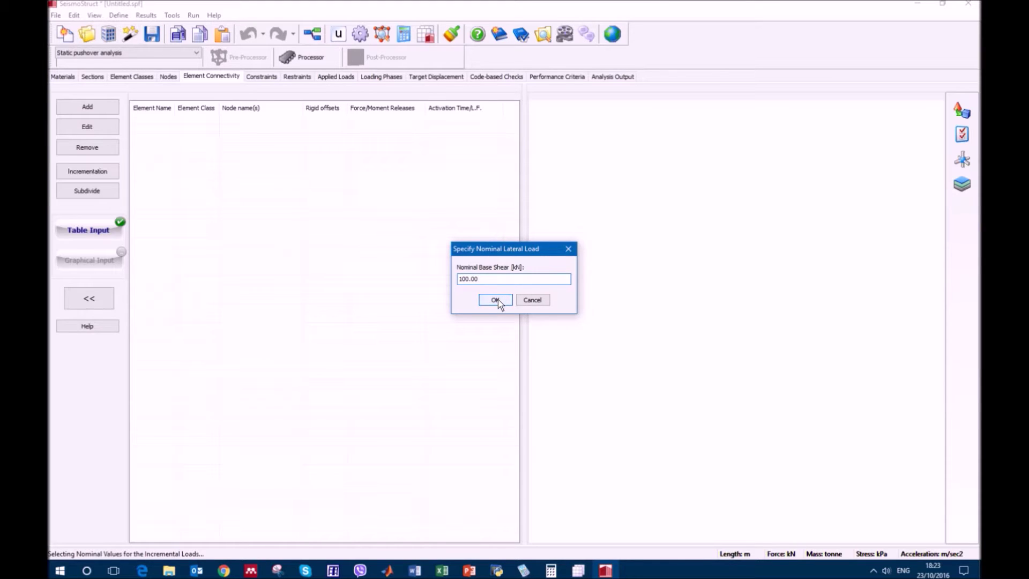
{"action": "left_click", "coordinate": [495, 300]}
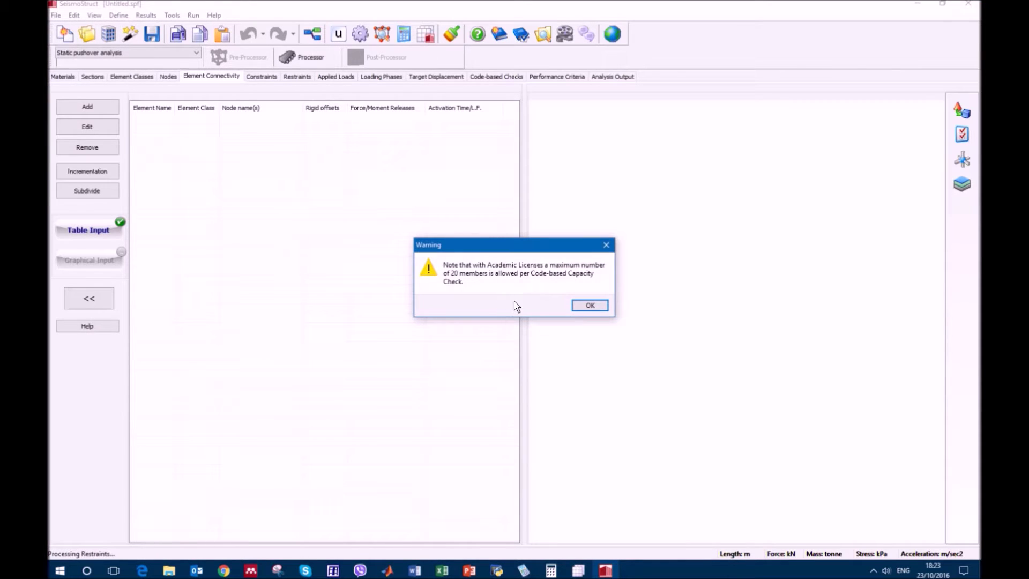
{"action": "left_click", "coordinate": [590, 305]}
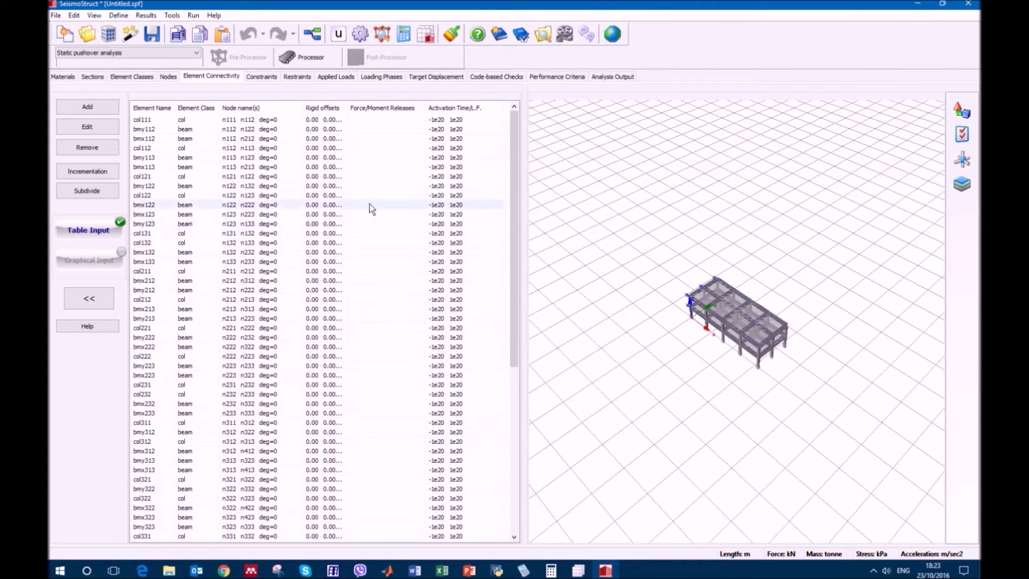
Step: Open the rein steel material for editing and rename it as Reinforcement_Bar
{"action": "left_click", "coordinate": [69, 78]}
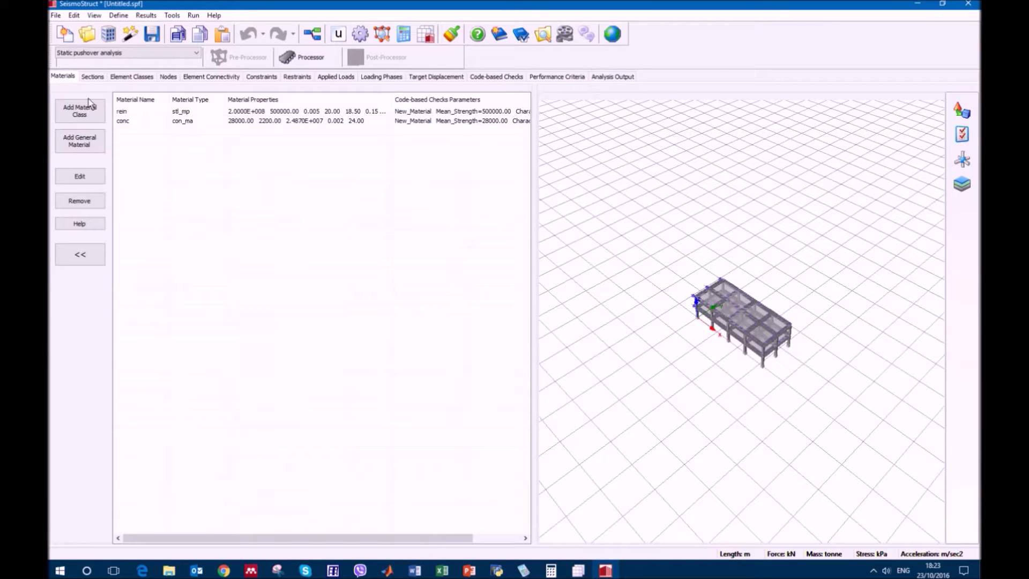
{"action": "double_click", "coordinate": [269, 113]}
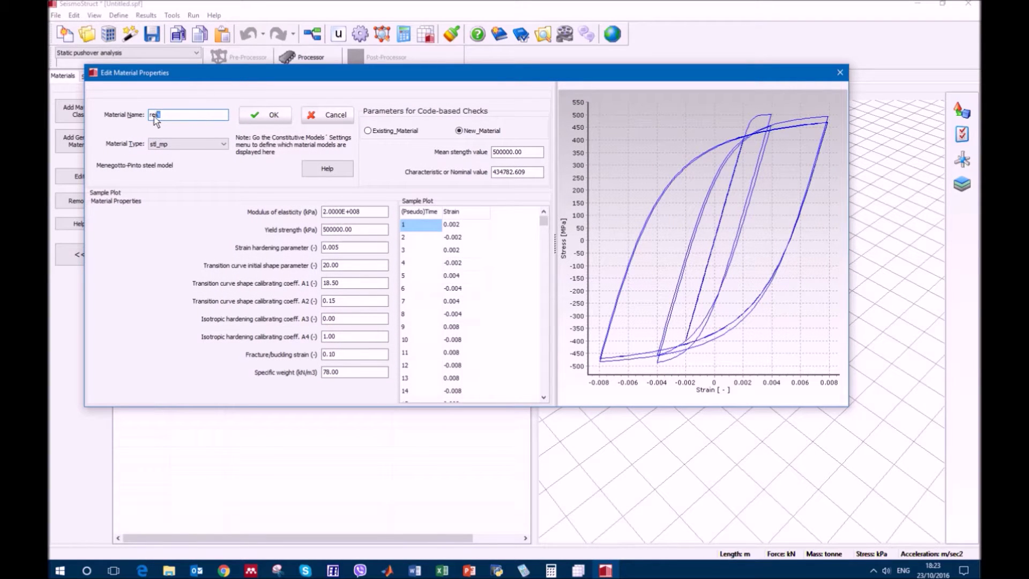
{"action": "type", "text": "Reinforcement"}
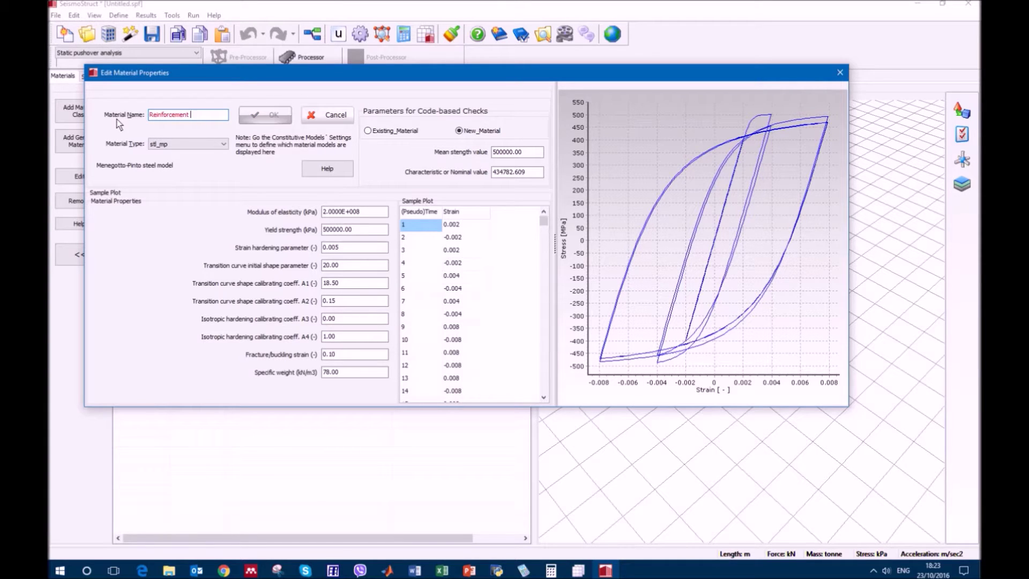
{"action": "key", "text": "BackSpace"}
{"action": "type", "text": "_Bar"}
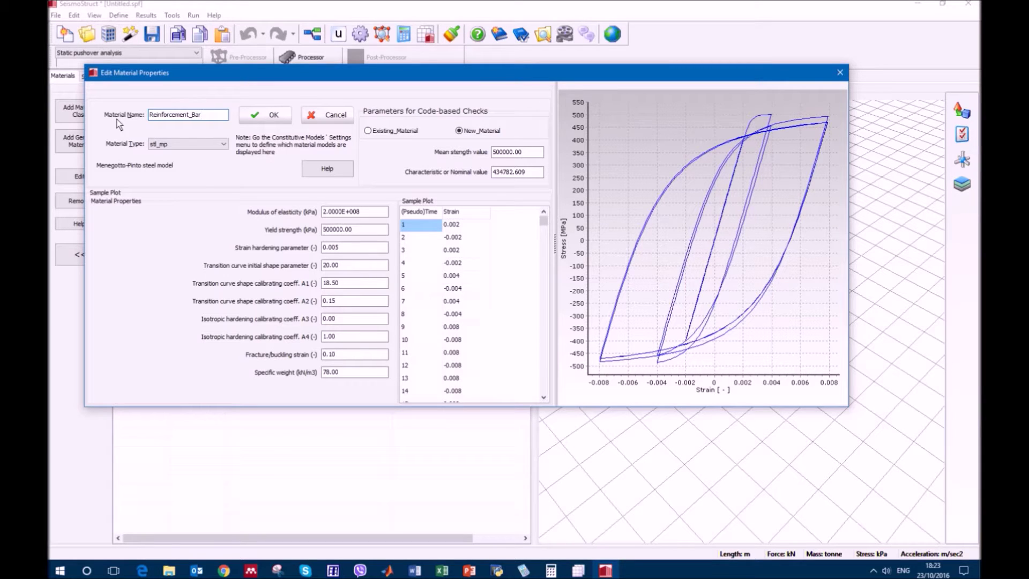
Step: Review the reinforcement's material types and property fields, keep the stl_mp model, and accept the material
{"action": "left_click", "coordinate": [224, 143]}
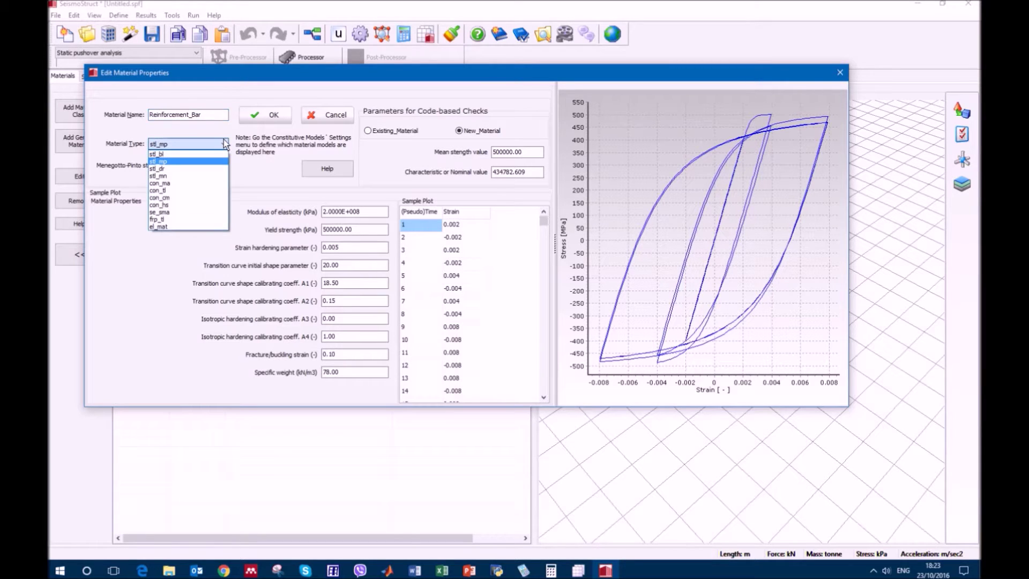
{"action": "left_click", "coordinate": [248, 145]}
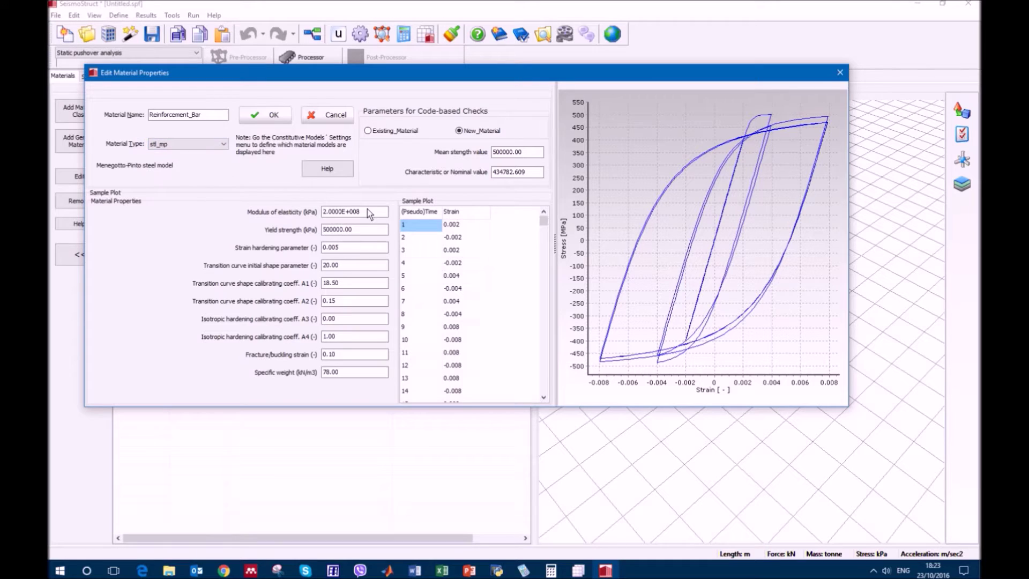
{"action": "left_click", "coordinate": [372, 230]}
{"action": "left_click", "coordinate": [373, 246]}
{"action": "left_click", "coordinate": [371, 265]}
{"action": "left_click", "coordinate": [370, 283]}
{"action": "left_click", "coordinate": [369, 300]}
{"action": "left_click", "coordinate": [368, 318]}
{"action": "left_click", "coordinate": [365, 336]}
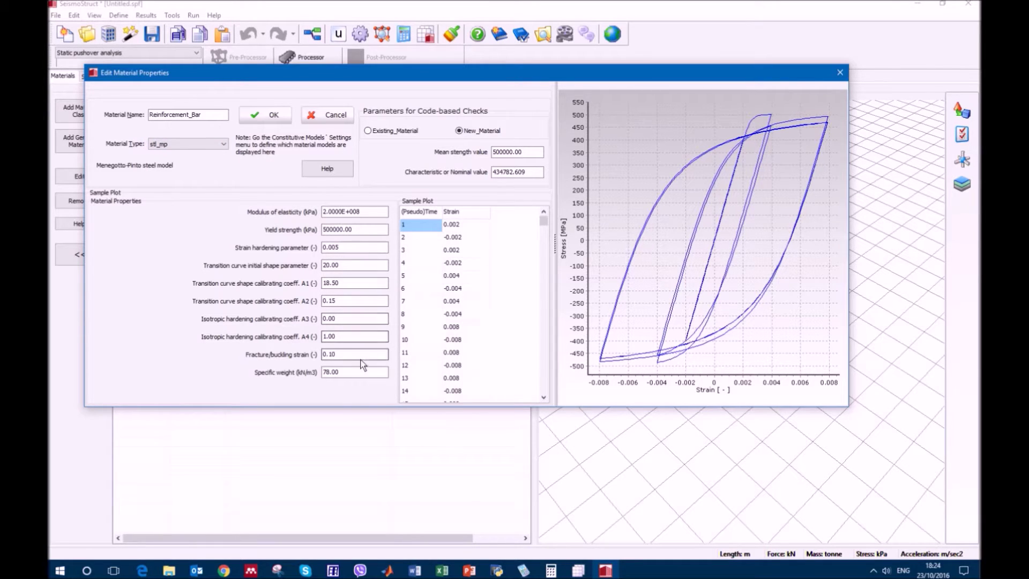
{"action": "left_click", "coordinate": [268, 115]}
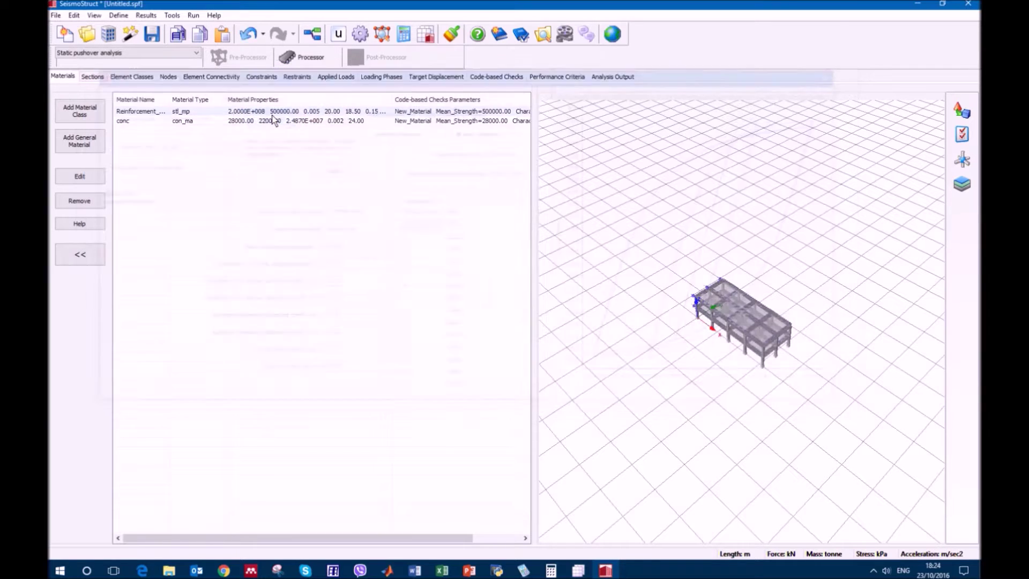
Step: Open the conc material for editing and rename it as Concrete
{"action": "double_click", "coordinate": [197, 121]}
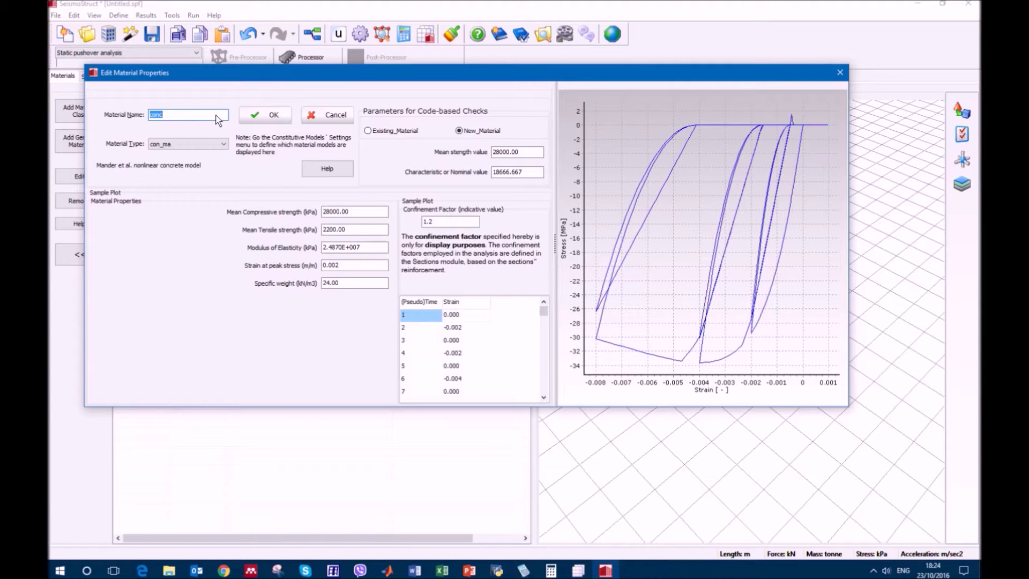
{"action": "left_click", "coordinate": [218, 119]}
{"action": "left_click_drag", "start_coordinate": [219, 117], "coordinate": [136, 103]}
{"action": "type", "text": "Concrete"}
Step: Preview the con_tl, con_cm and con_hs models for the concrete, return to con_ma, and accept the material
{"action": "left_click", "coordinate": [223, 143]}
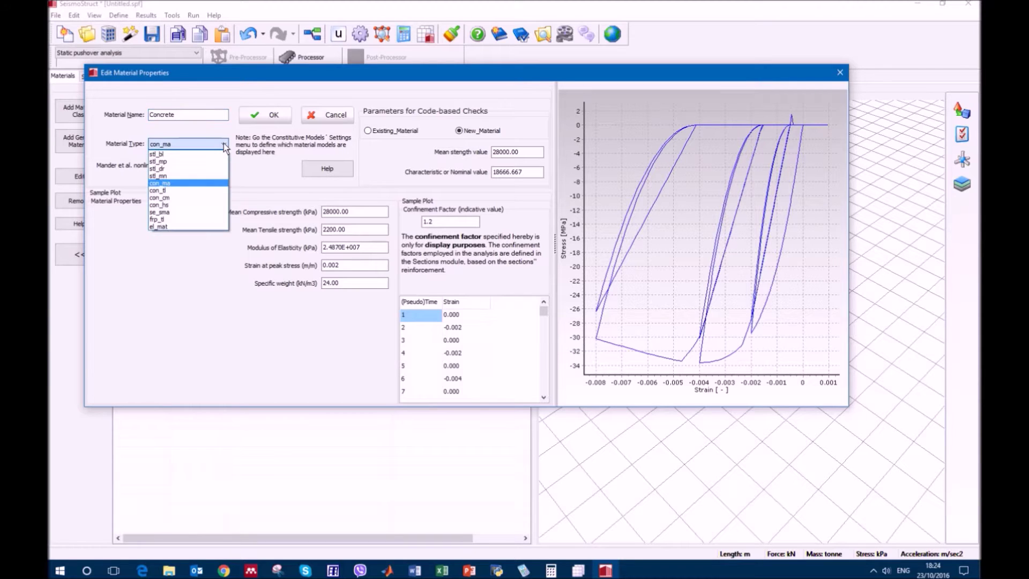
{"action": "left_click", "coordinate": [207, 187]}
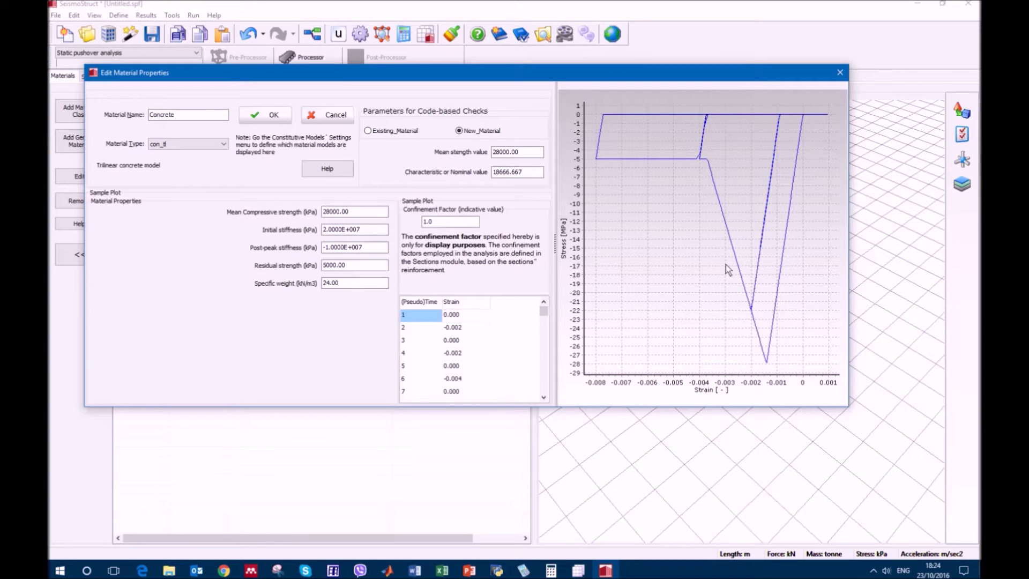
{"action": "left_click", "coordinate": [178, 143]}
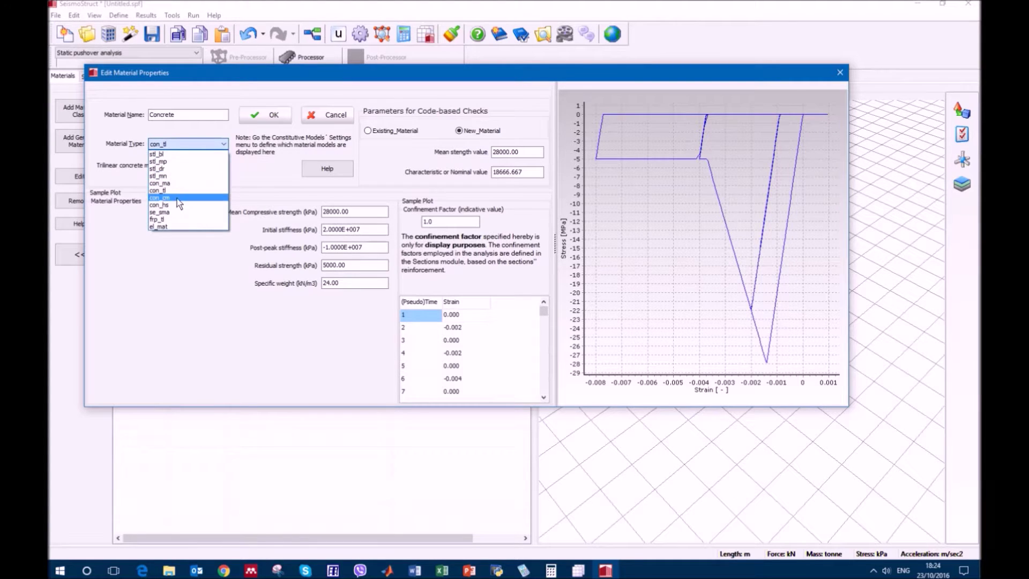
{"action": "left_click", "coordinate": [177, 198]}
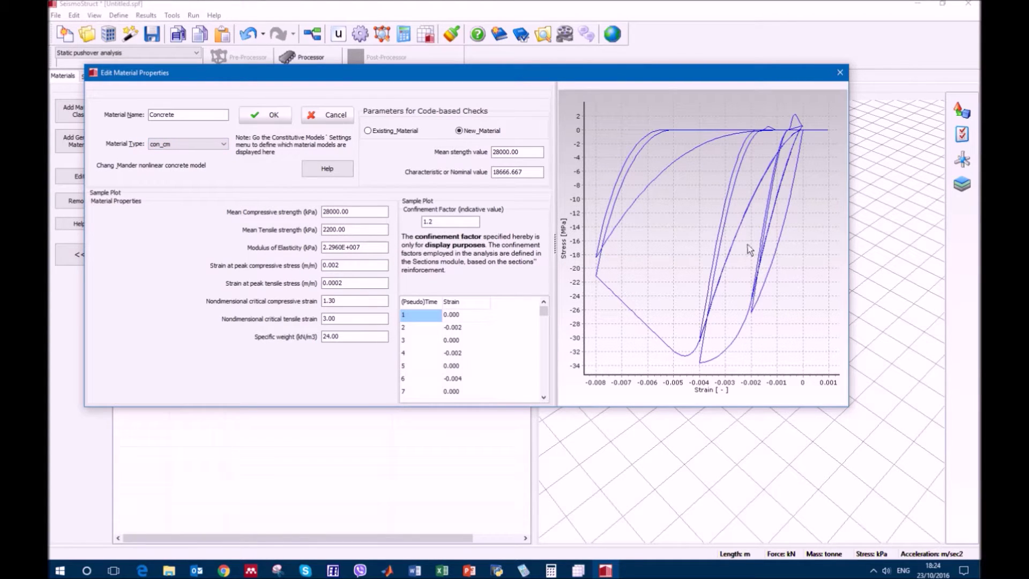
{"action": "left_click", "coordinate": [179, 143]}
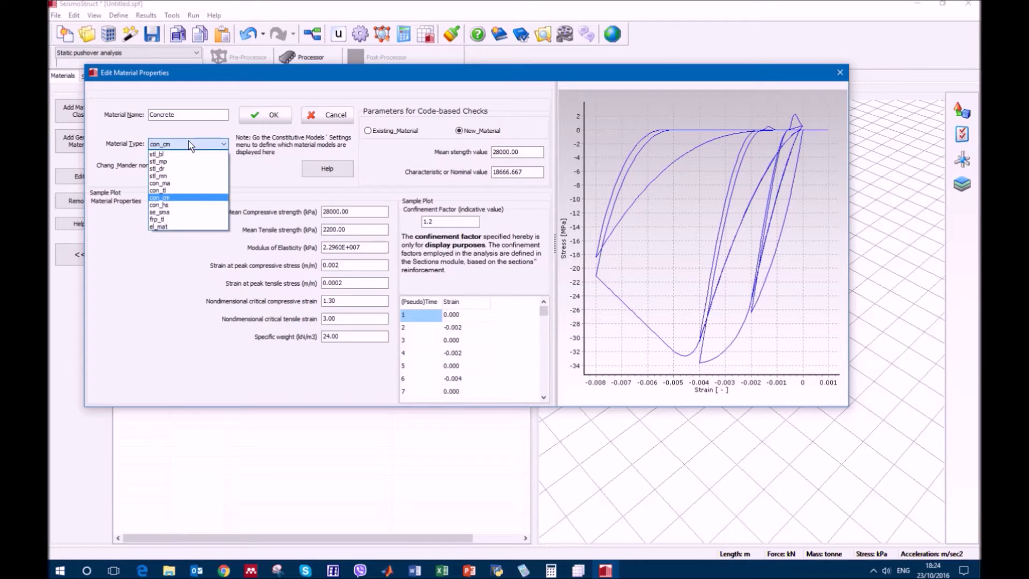
{"action": "left_click", "coordinate": [178, 205]}
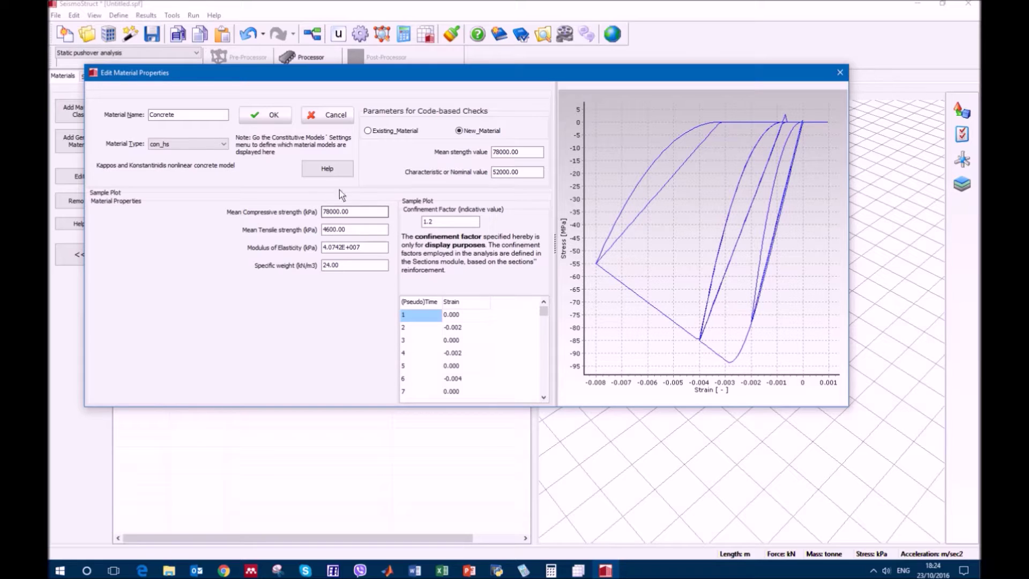
{"action": "left_click", "coordinate": [211, 143]}
{"action": "left_click", "coordinate": [192, 183]}
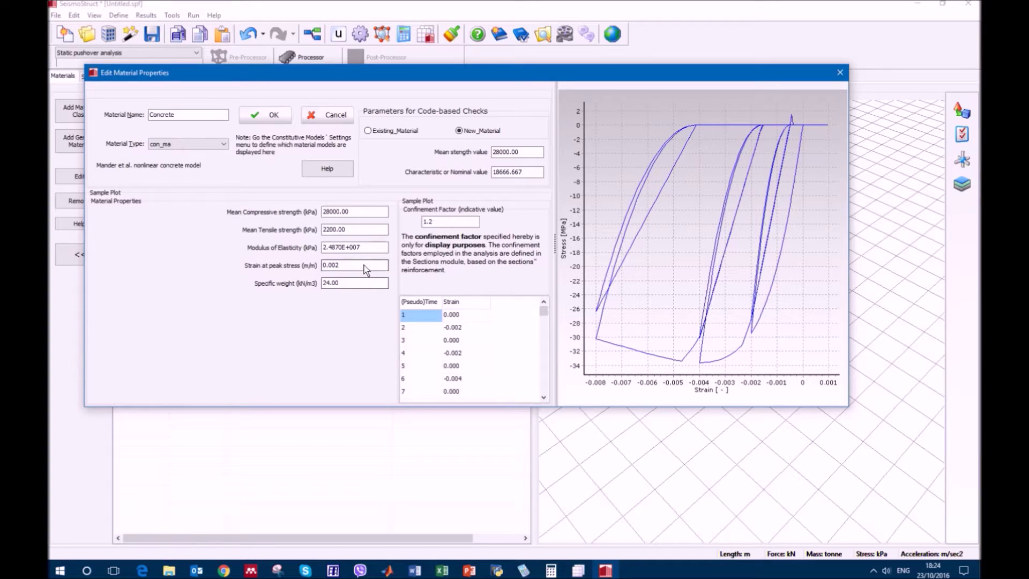
{"action": "left_click", "coordinate": [277, 117]}
Step: Open the scol section for editing and rename it as Column
{"action": "left_click", "coordinate": [92, 77]}
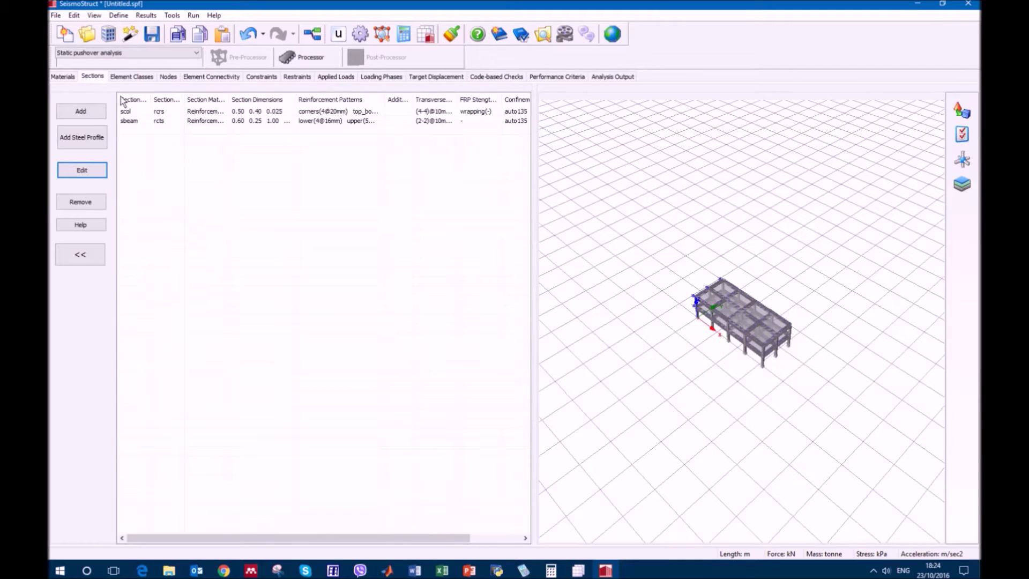
{"action": "double_click", "coordinate": [241, 114]}
{"action": "left_click_drag", "start_coordinate": [239, 98], "coordinate": [777, 97]}
{"action": "left_click", "coordinate": [317, 114]}
{"action": "left_click_drag", "start_coordinate": [317, 114], "coordinate": [250, 117]}
{"action": "type", "text": "Column"}
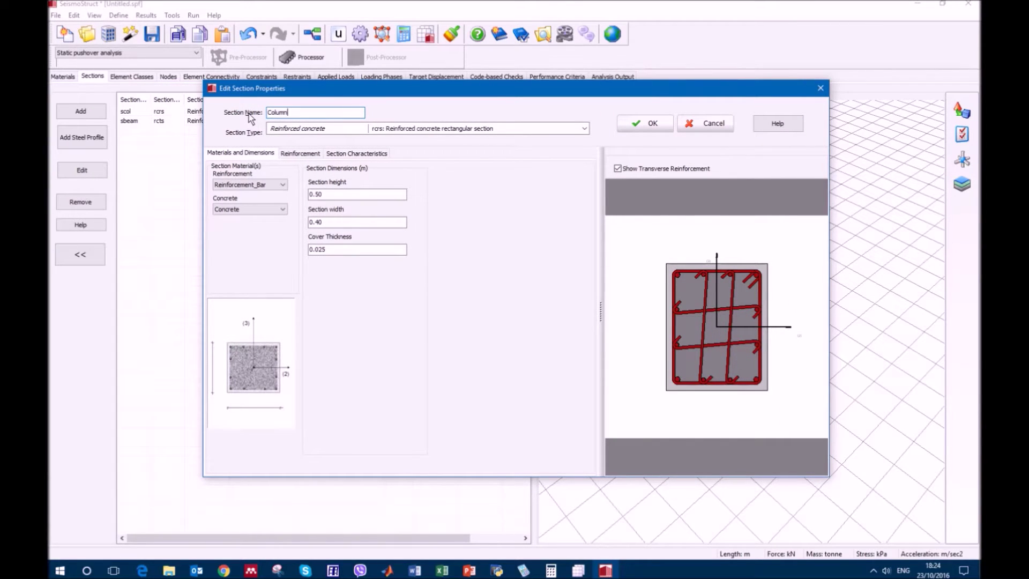
Step: Check the column section's reinforcement and concrete materials, and set the section width to 0.50 m
{"action": "left_click", "coordinate": [283, 185]}
{"action": "left_click", "coordinate": [283, 186]}
{"action": "left_click", "coordinate": [279, 208]}
{"action": "left_click", "coordinate": [280, 209]}
{"action": "left_click", "coordinate": [321, 194]}
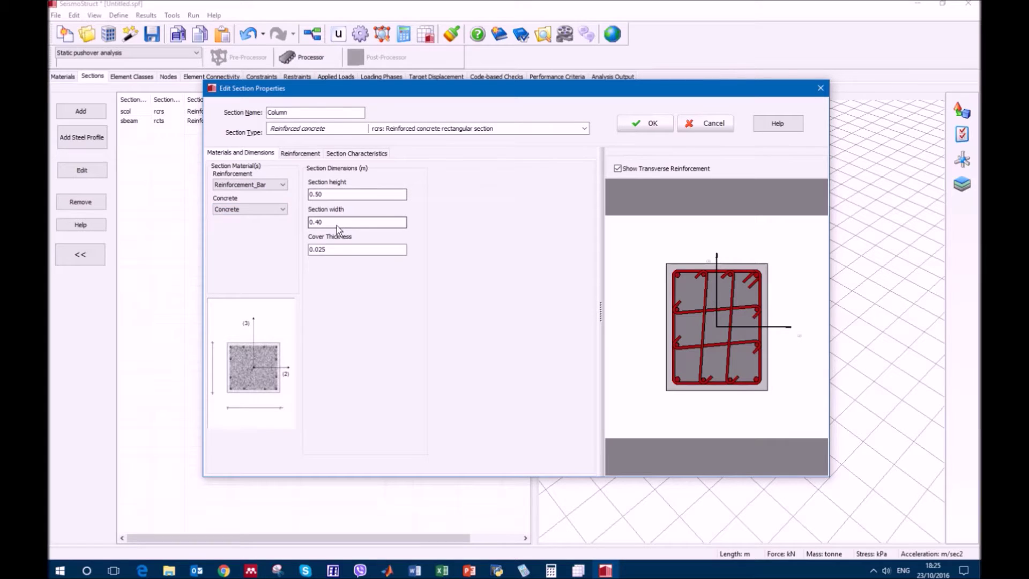
{"action": "left_click_drag", "start_coordinate": [324, 221], "coordinate": [298, 223]}
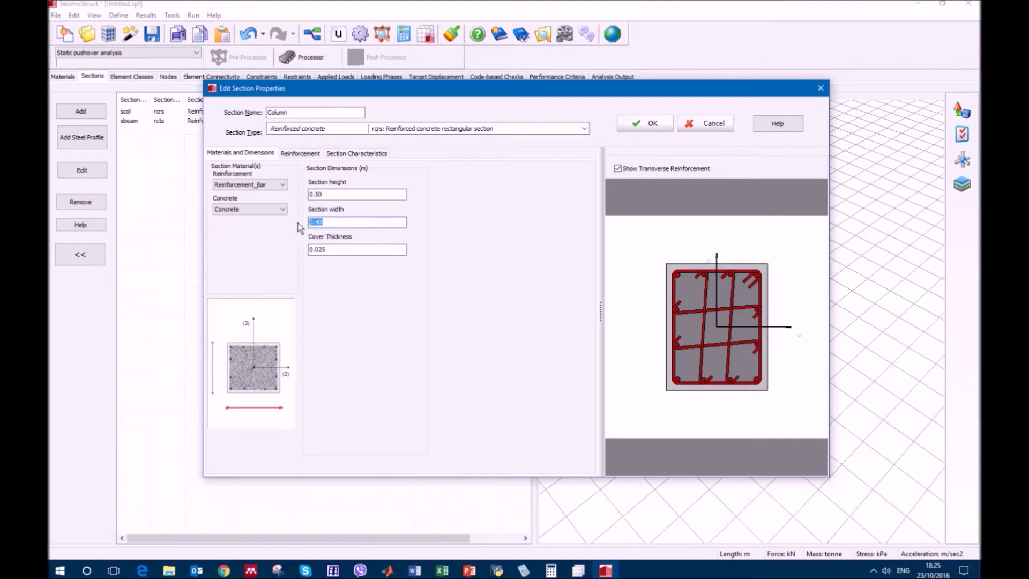
{"action": "type", "text": "0."}
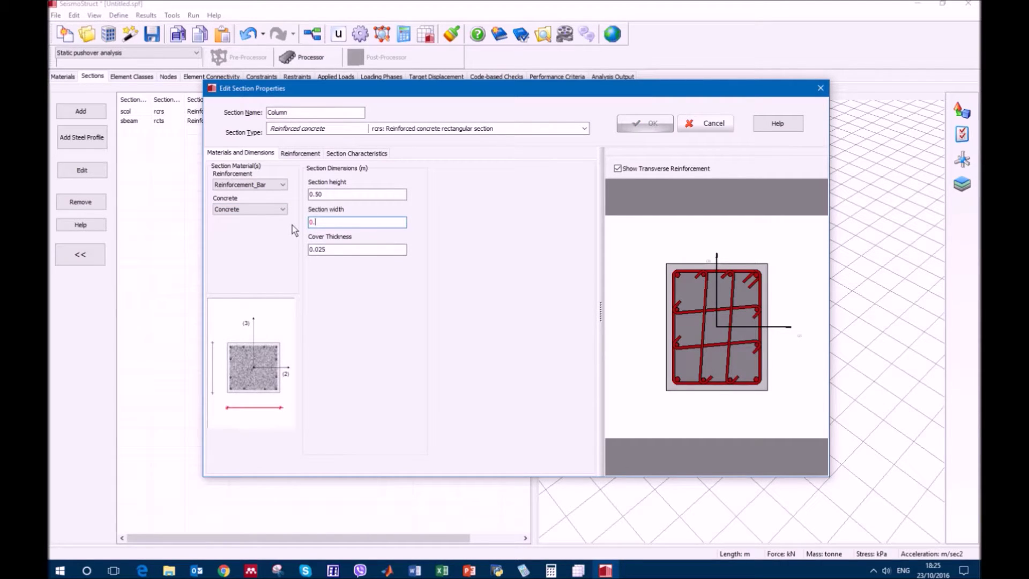
{"action": "type", "text": "50"}
{"action": "key", "text": "Tab"}
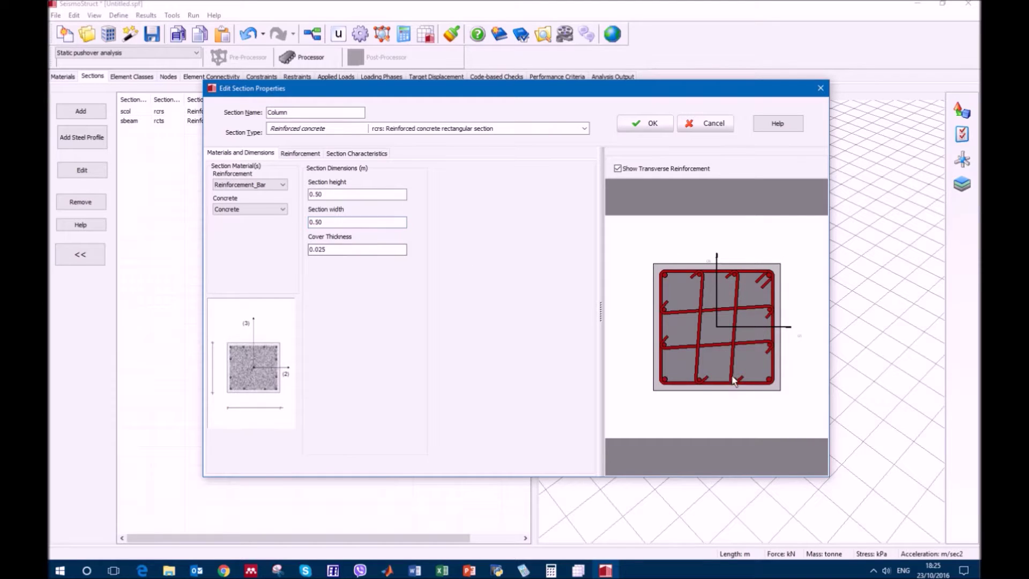
Step: Hide the transverse reinforcement in the column section preview and show it again
{"action": "left_click", "coordinate": [617, 169]}
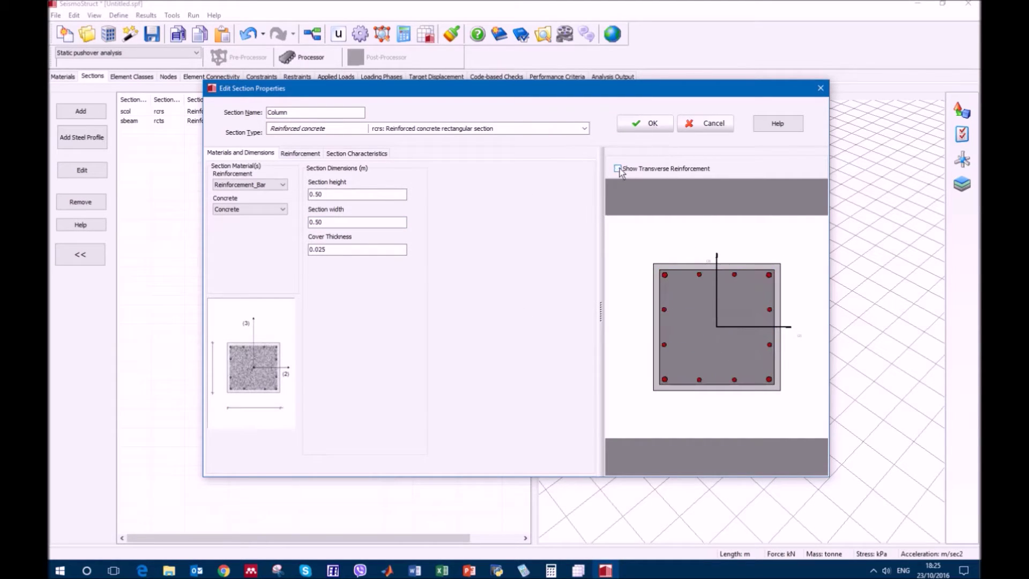
{"action": "left_click", "coordinate": [618, 169]}
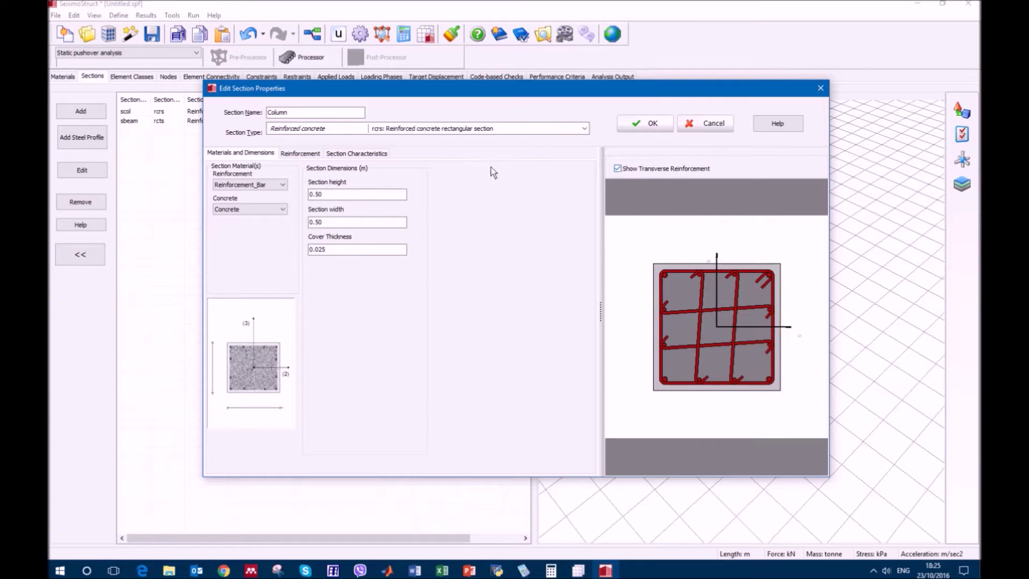
Step: Open the column's longitudinal reinforcement pattern, try 12 corner bars, and restore 4
{"action": "left_click", "coordinate": [299, 154]}
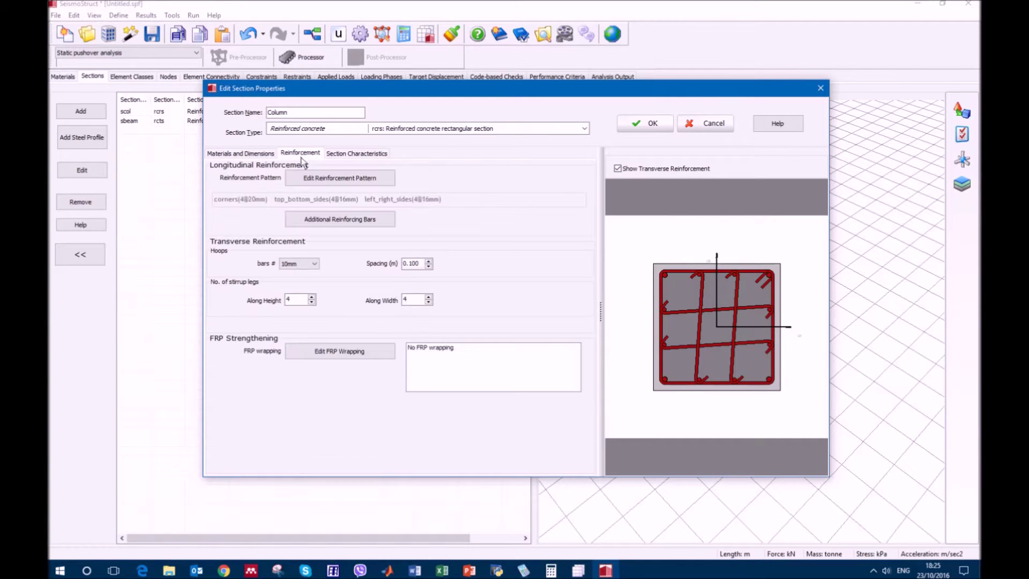
{"action": "left_click", "coordinate": [335, 178]}
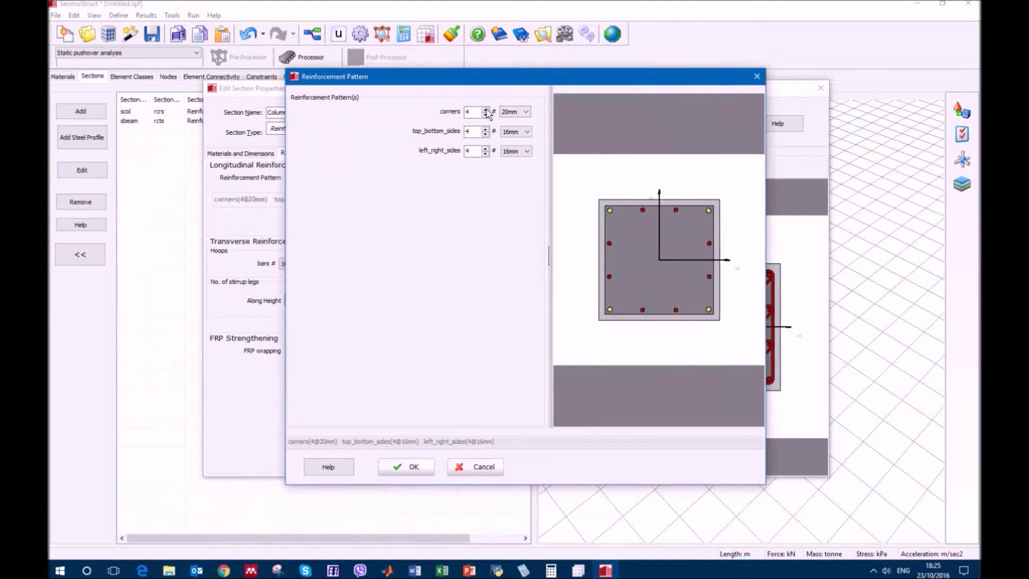
{"action": "left_click", "coordinate": [486, 110]}
{"action": "type", "text": "12"}
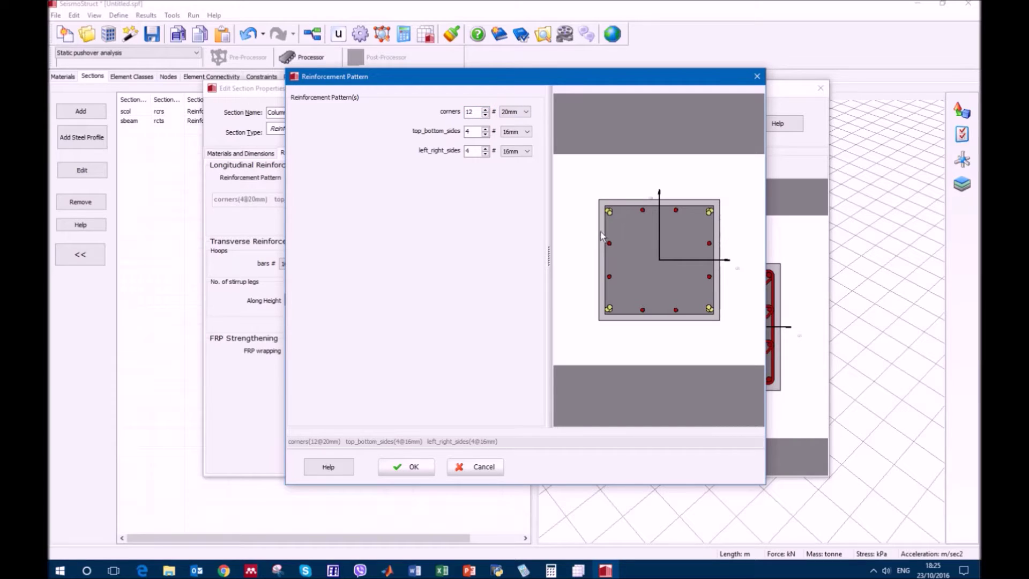
{"action": "left_click", "coordinate": [485, 115]}
{"action": "left_click", "coordinate": [485, 115]}
Step: Try 8 bars on the column's top and bottom sides and 8 on its left and right sides, restoring 4 after each
{"action": "left_click", "coordinate": [485, 128]}
{"action": "left_click", "coordinate": [485, 128]}
{"action": "left_click", "coordinate": [486, 128]}
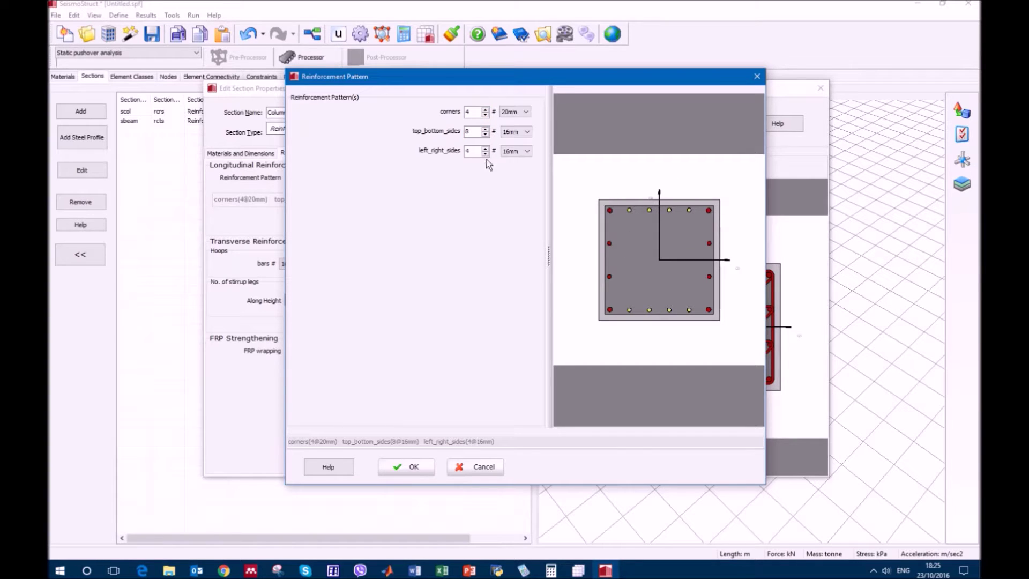
{"action": "left_click", "coordinate": [485, 135]}
{"action": "left_click", "coordinate": [485, 149]}
{"action": "left_click", "coordinate": [486, 148]}
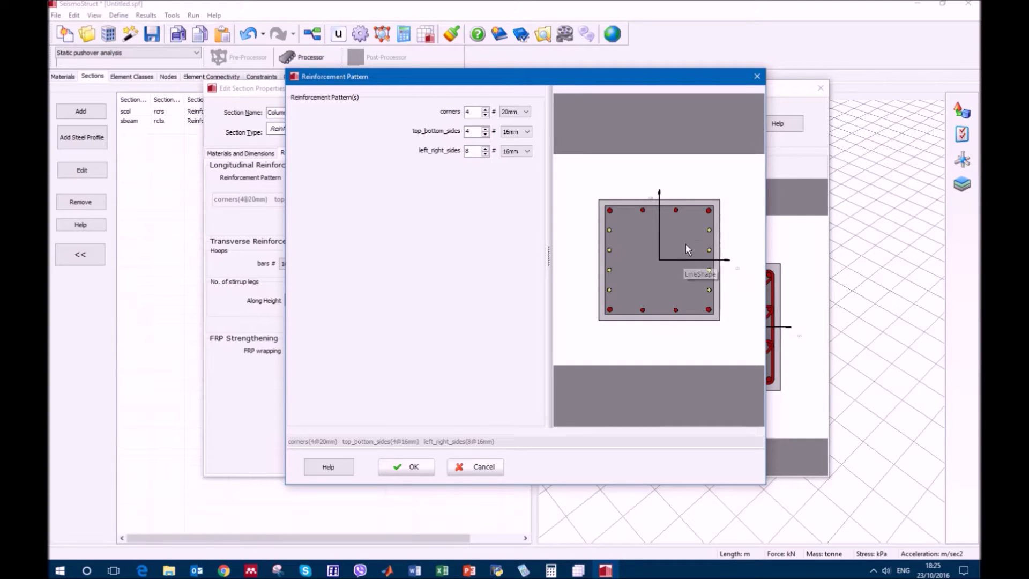
{"action": "left_click", "coordinate": [485, 154]}
{"action": "left_click", "coordinate": [486, 153]}
{"action": "left_click", "coordinate": [485, 153]}
Step: Look through the bar diameter options for the corners and sides, and cancel the reinforcement pattern edit
{"action": "left_click", "coordinate": [525, 112]}
{"action": "left_click", "coordinate": [526, 112]}
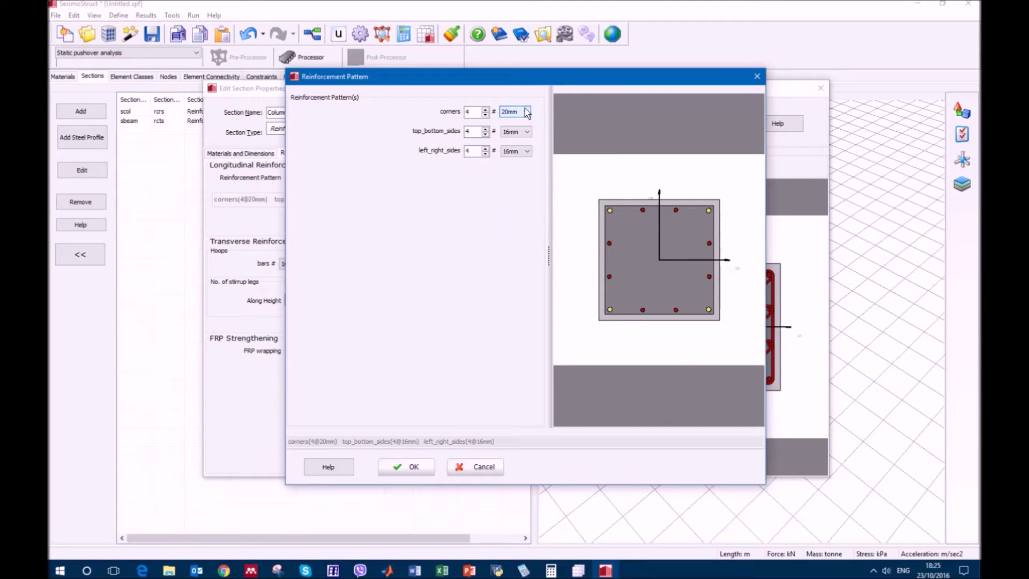
{"action": "left_click", "coordinate": [526, 131]}
{"action": "left_click", "coordinate": [527, 132]}
{"action": "left_click", "coordinate": [526, 151]}
{"action": "left_click", "coordinate": [527, 151]}
{"action": "left_click", "coordinate": [478, 468]}
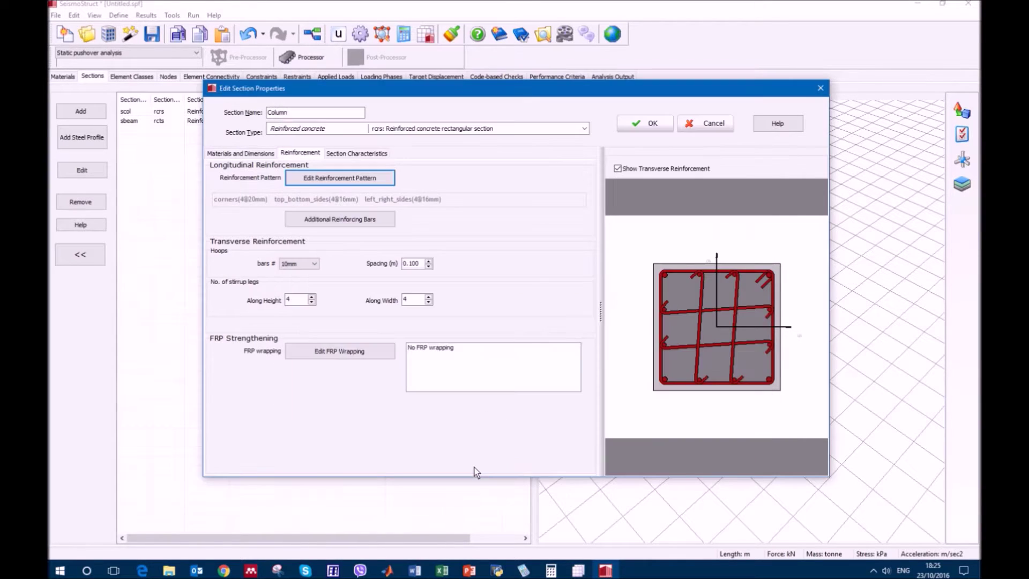
Step: View the additional reinforcing bars options and the available hoop bar sizes without changing them
{"action": "left_click", "coordinate": [364, 220]}
{"action": "left_click_drag", "start_coordinate": [60, 147], "coordinate": [654, 114]}
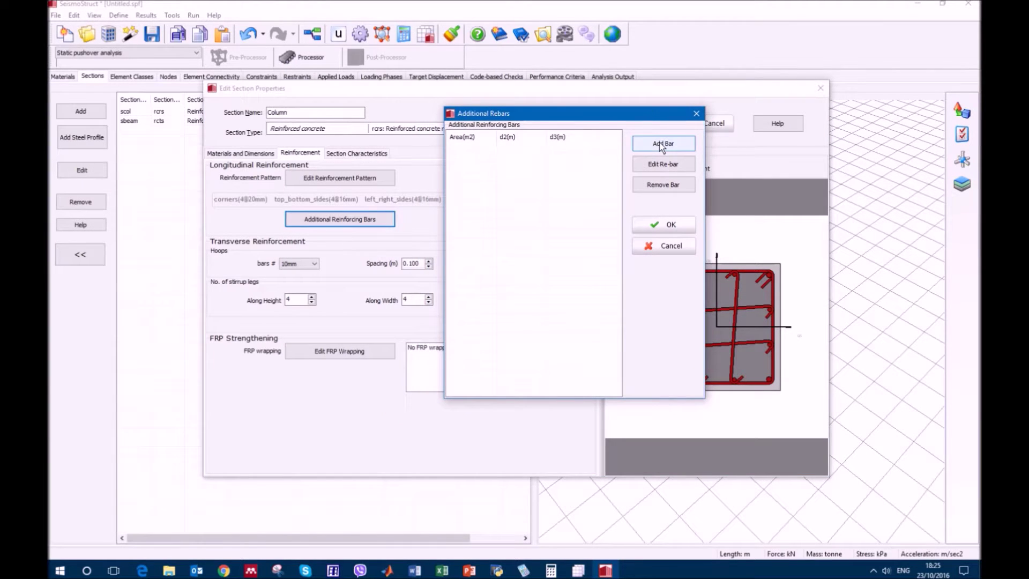
{"action": "left_click", "coordinate": [666, 246]}
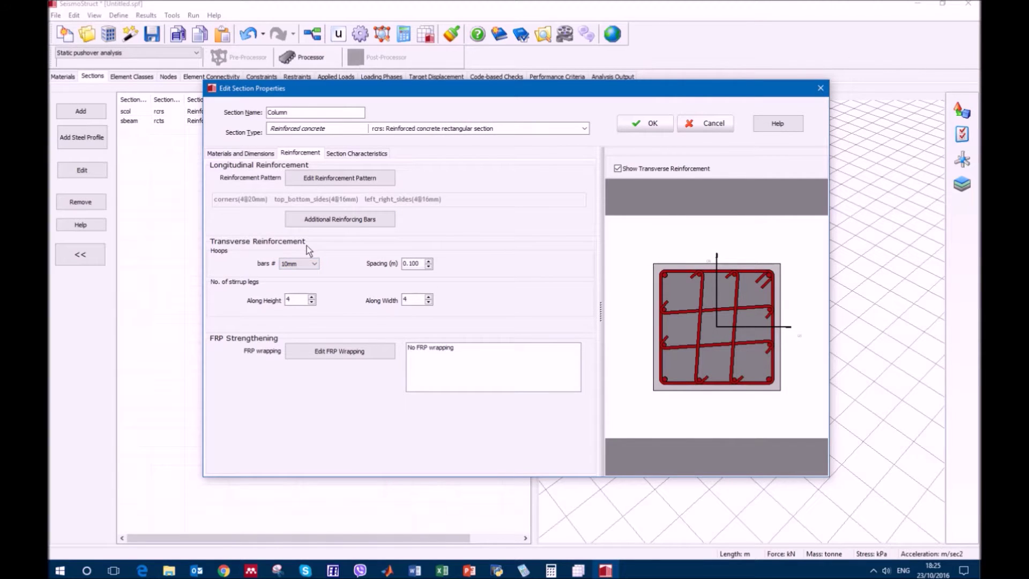
{"action": "left_click", "coordinate": [316, 263]}
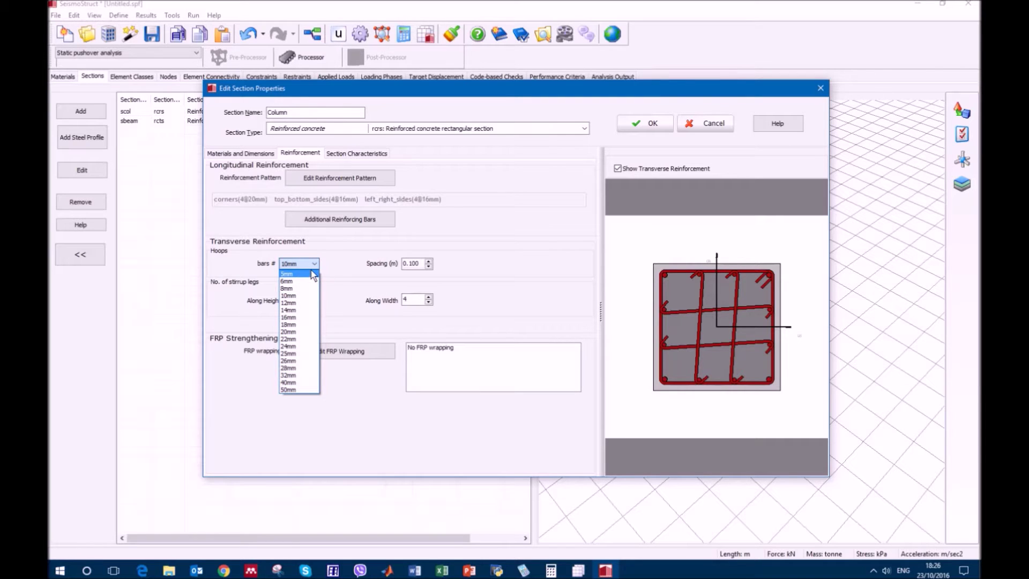
{"action": "left_click", "coordinate": [348, 262]}
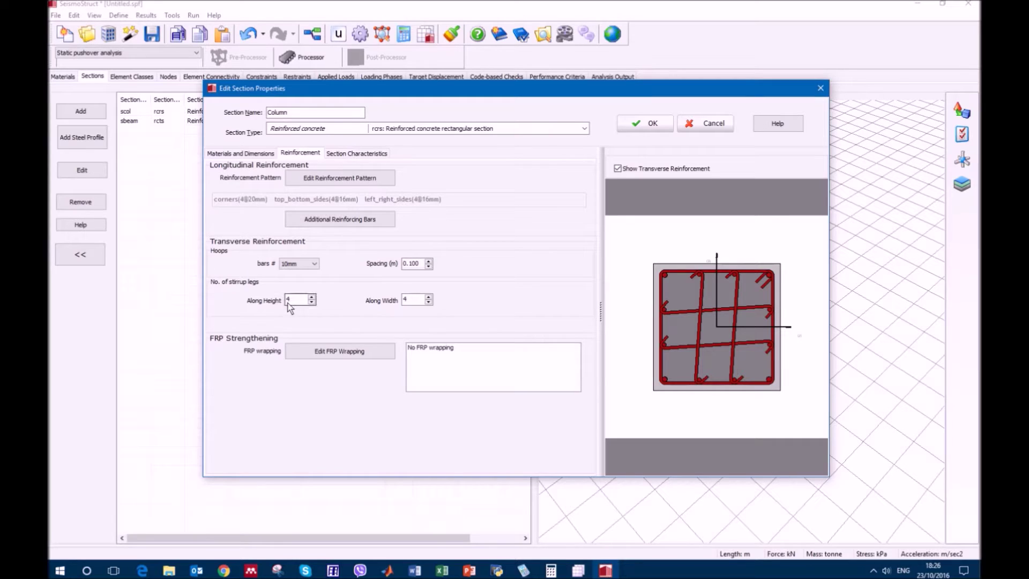
Step: Try 6 and 3 stirrup legs along the column's height and 6 along its width, and restore 4 in both directions
{"action": "left_click", "coordinate": [311, 296]}
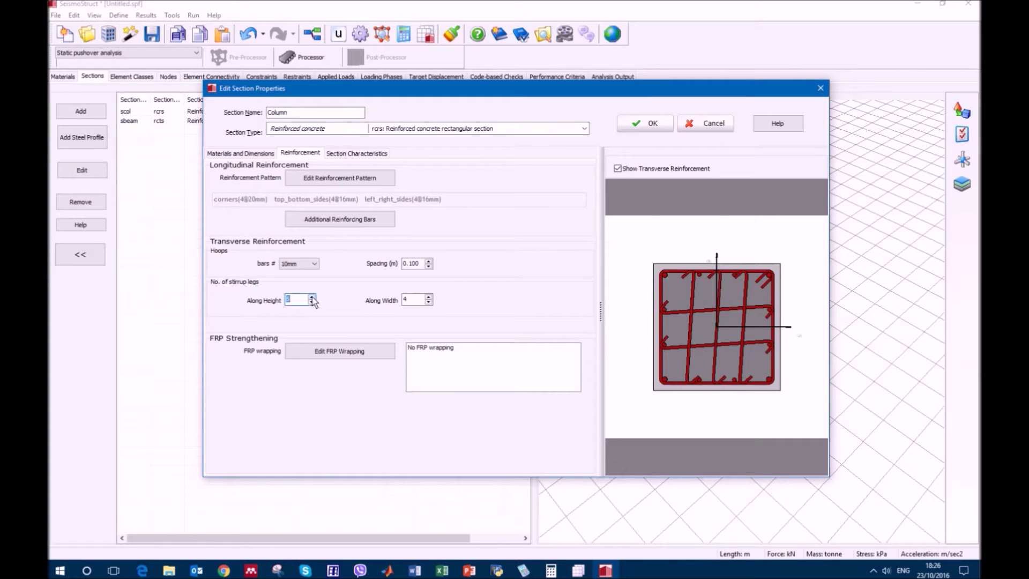
{"action": "left_click", "coordinate": [311, 297]}
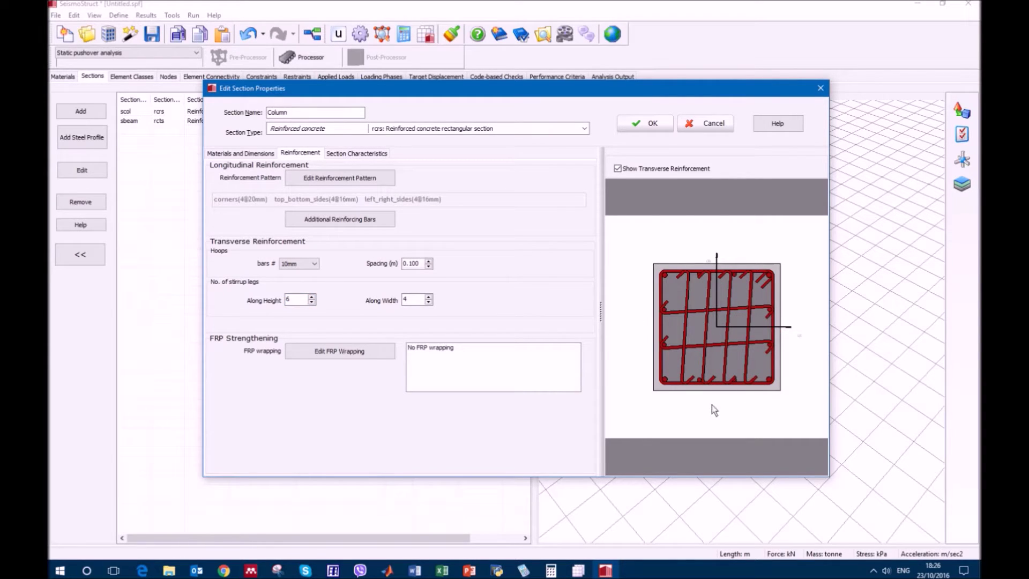
{"action": "left_click", "coordinate": [311, 302]}
{"action": "left_click", "coordinate": [311, 302]}
{"action": "left_click", "coordinate": [311, 302]}
{"action": "left_click", "coordinate": [428, 296]}
{"action": "left_click", "coordinate": [428, 297]}
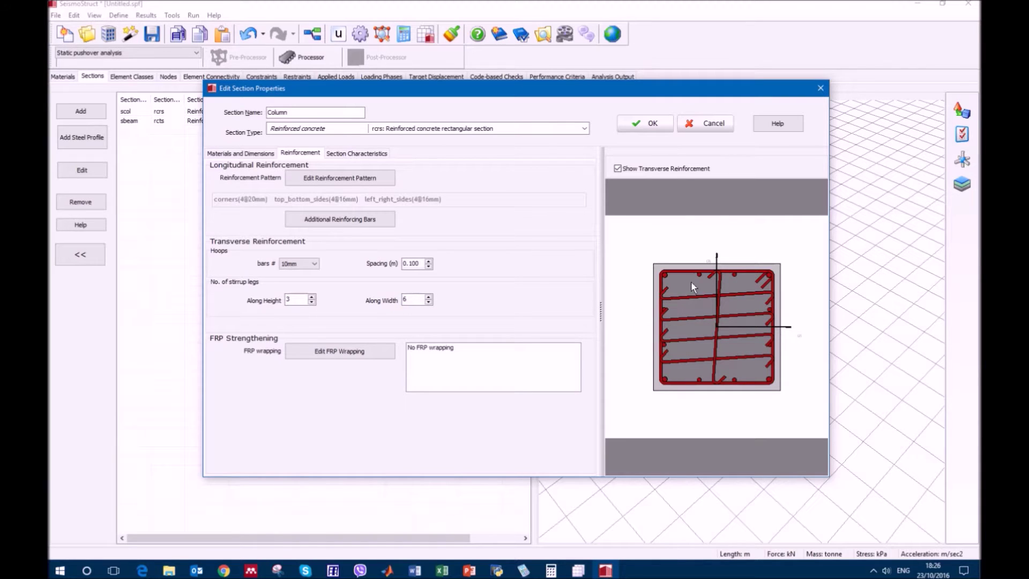
{"action": "left_click", "coordinate": [428, 303]}
{"action": "left_click", "coordinate": [428, 303]}
{"action": "left_click", "coordinate": [312, 303]}
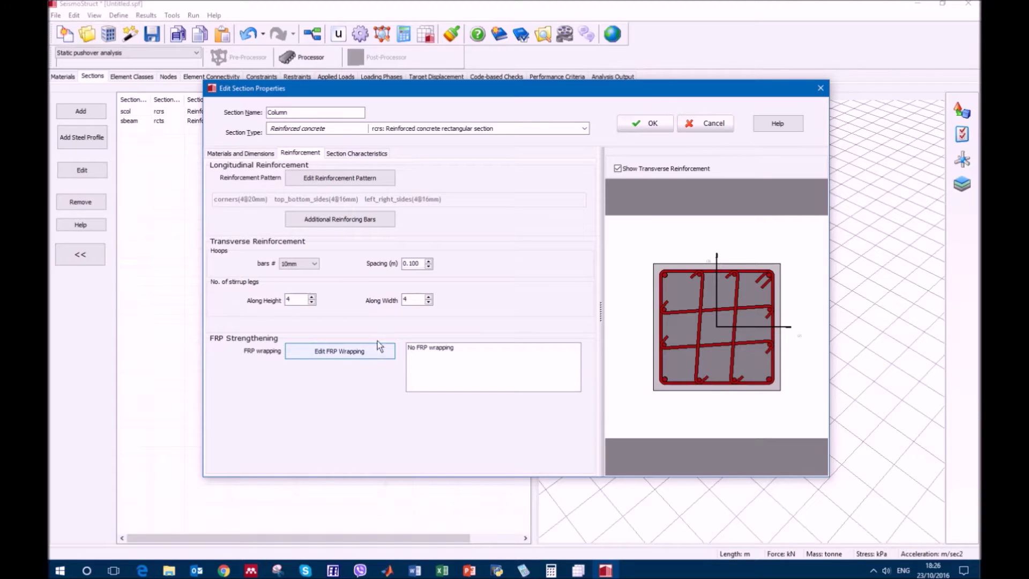
Step: Review the column's section characteristics and accept the section
{"action": "left_click", "coordinate": [343, 153]}
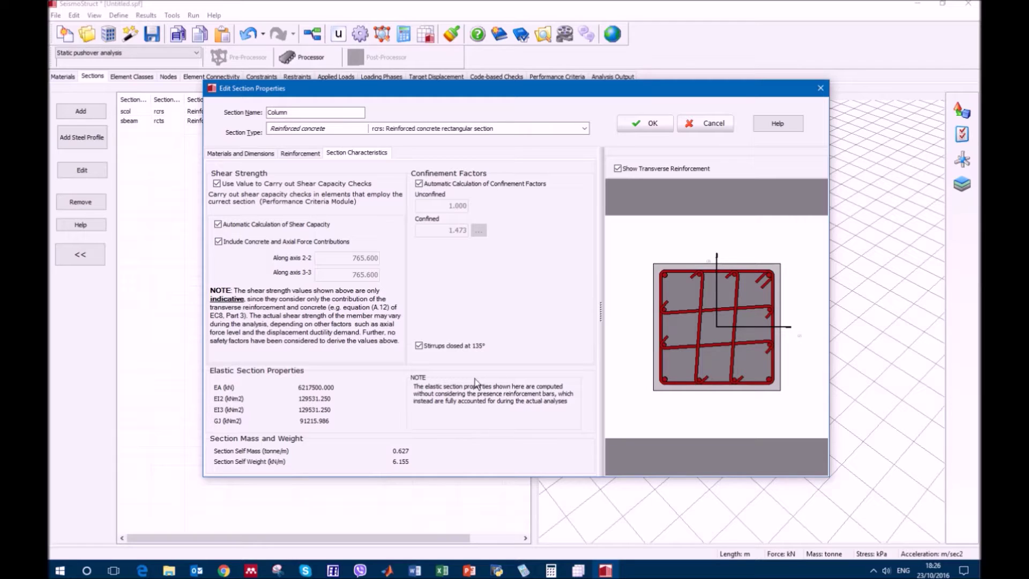
{"action": "left_click", "coordinate": [647, 124]}
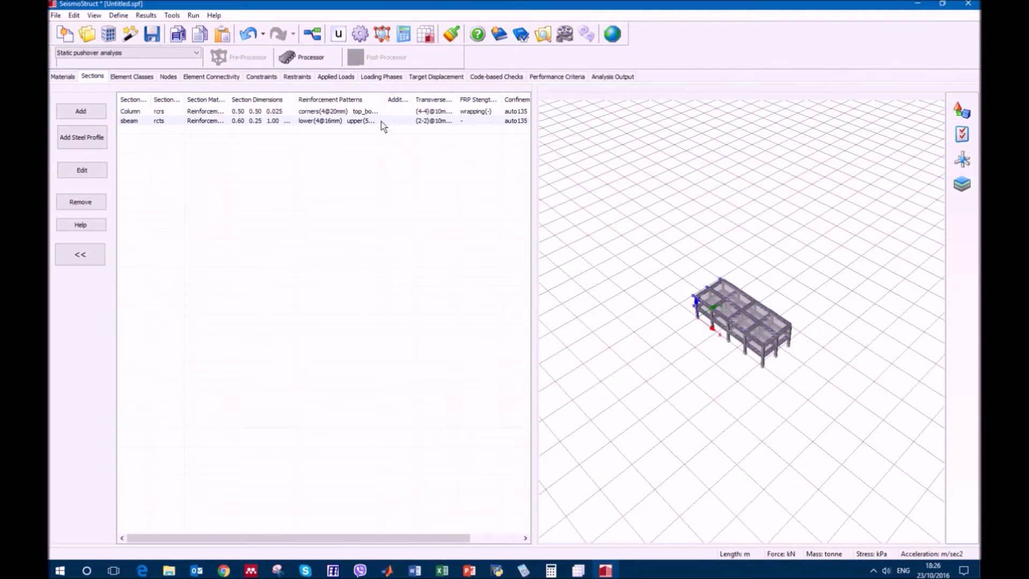
Step: Rename the sbeam section as Beam and change its type to rcrs: Reinforced concrete rectangular section
{"action": "left_click", "coordinate": [352, 121]}
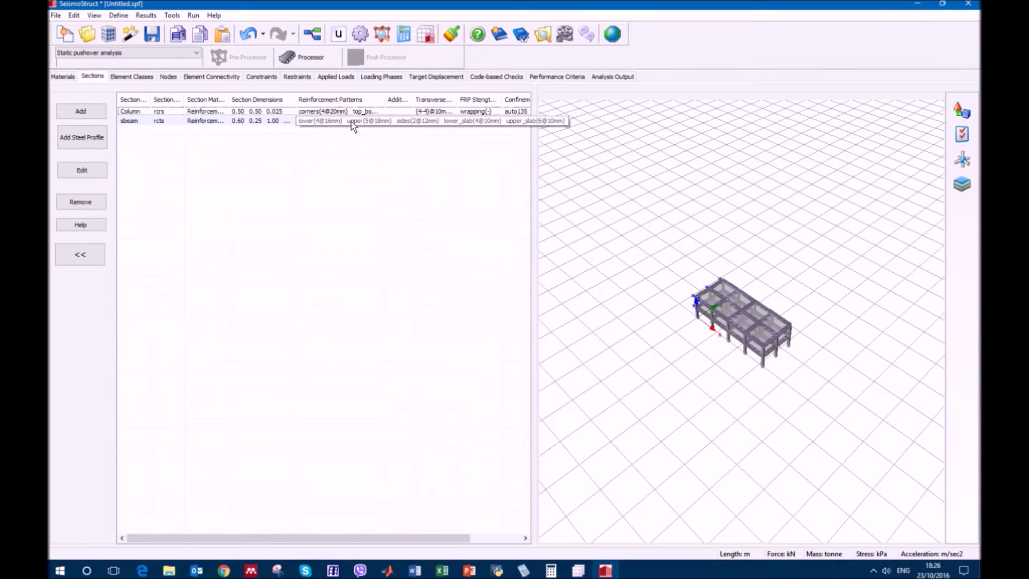
{"action": "double_click", "coordinate": [351, 121]}
{"action": "double_click", "coordinate": [303, 113]}
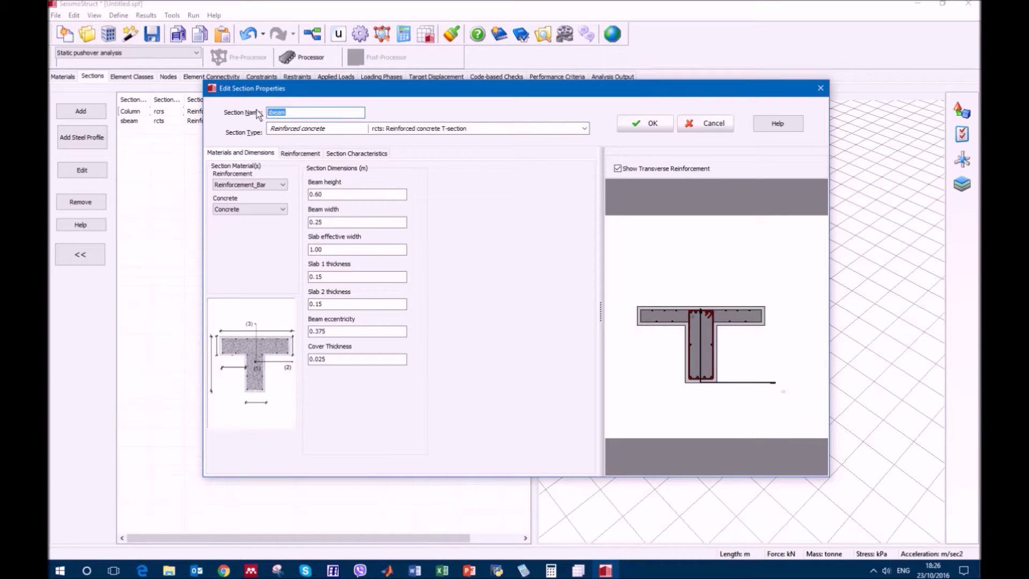
{"action": "type", "text": "Beam"}
{"action": "left_click", "coordinate": [471, 130]}
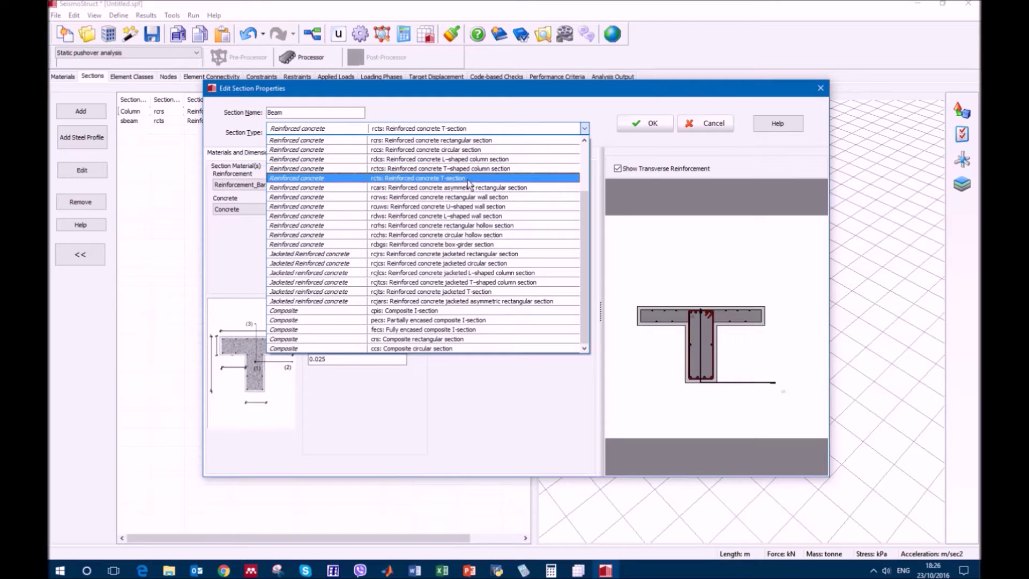
{"action": "left_click", "coordinate": [467, 140]}
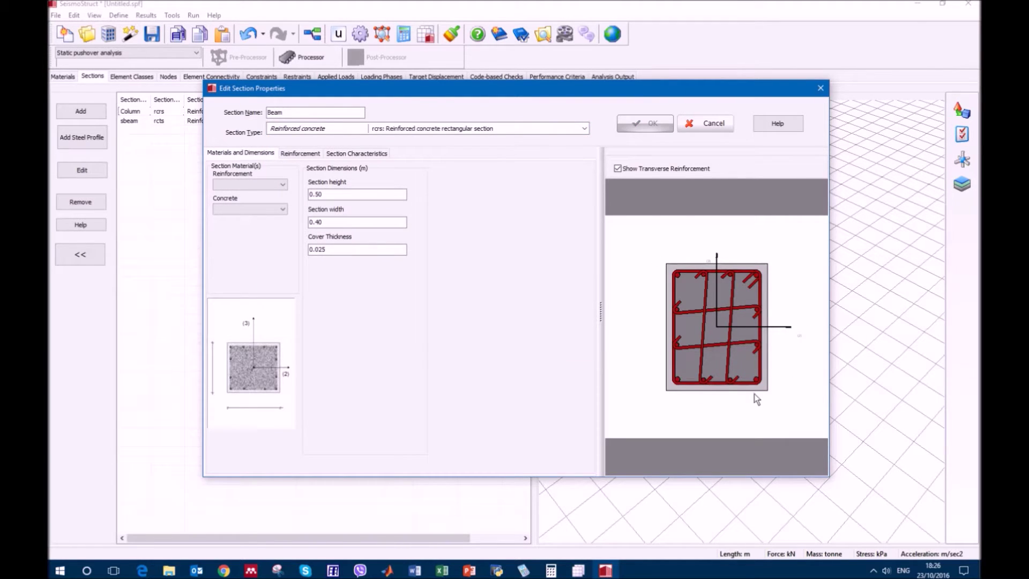
Step: Set the beam section's height to 0.35 m, its width to 0.25 m and its cover thickness to 0.020 m
{"action": "left_click", "coordinate": [330, 194]}
{"action": "left_click_drag", "start_coordinate": [317, 194], "coordinate": [369, 228]}
{"action": "type", "text": "30"}
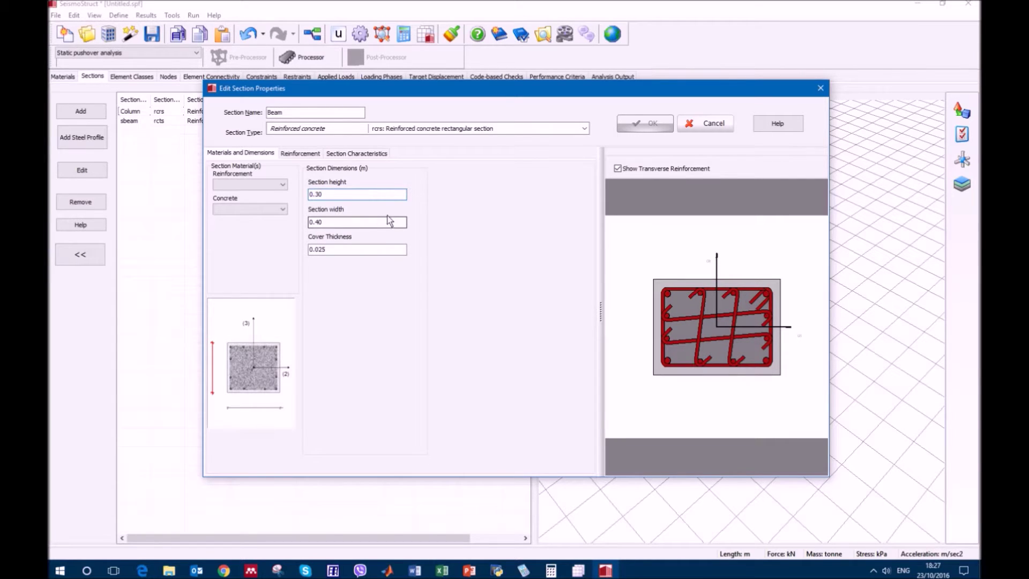
{"action": "left_click_drag", "start_coordinate": [332, 222], "coordinate": [317, 231]}
{"action": "type", "text": "25"}
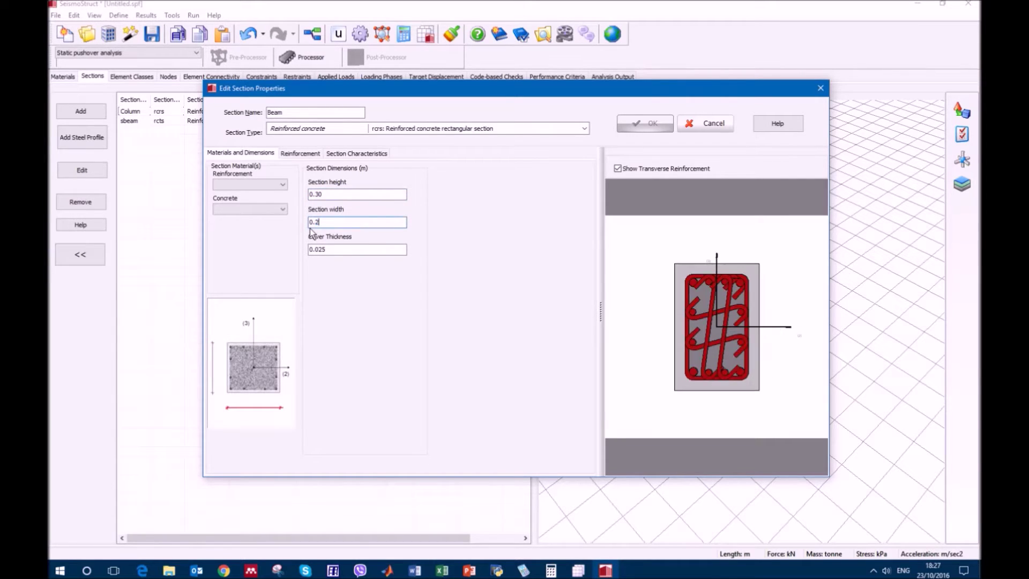
{"action": "left_click", "coordinate": [331, 250]}
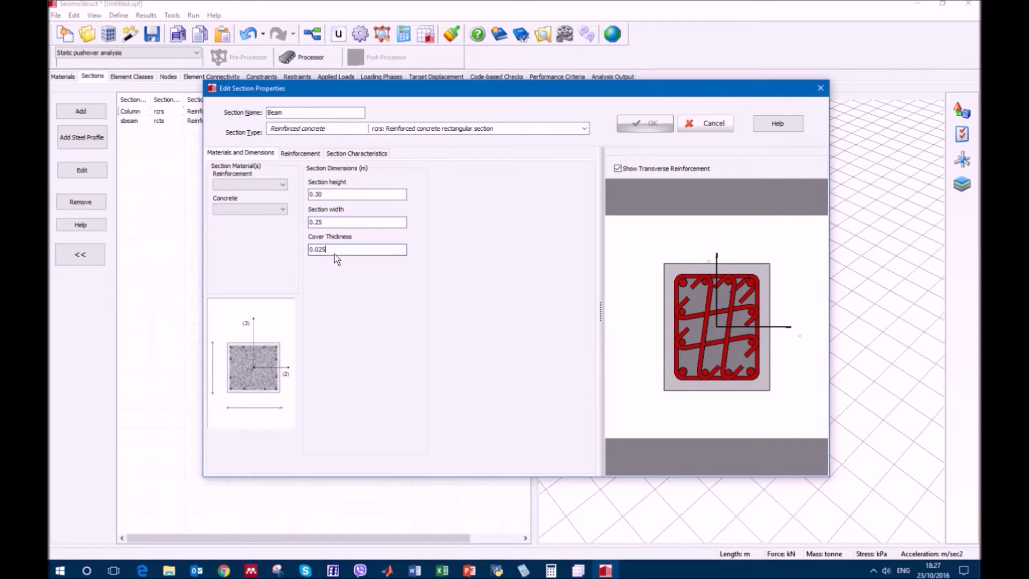
{"action": "key", "text": "BackSpace"}
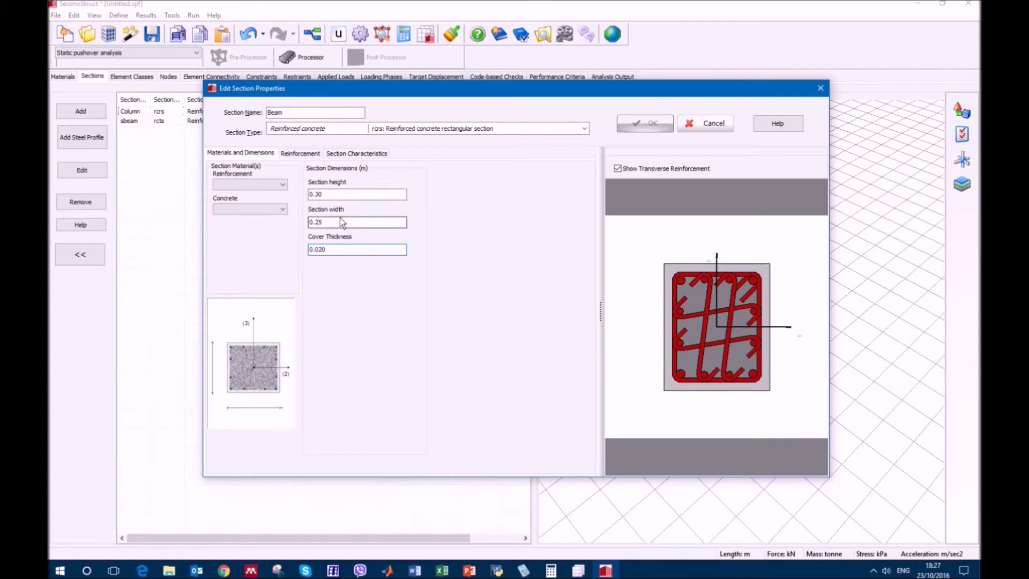
{"action": "left_click_drag", "start_coordinate": [332, 195], "coordinate": [319, 197]}
{"action": "type", "text": "5"}
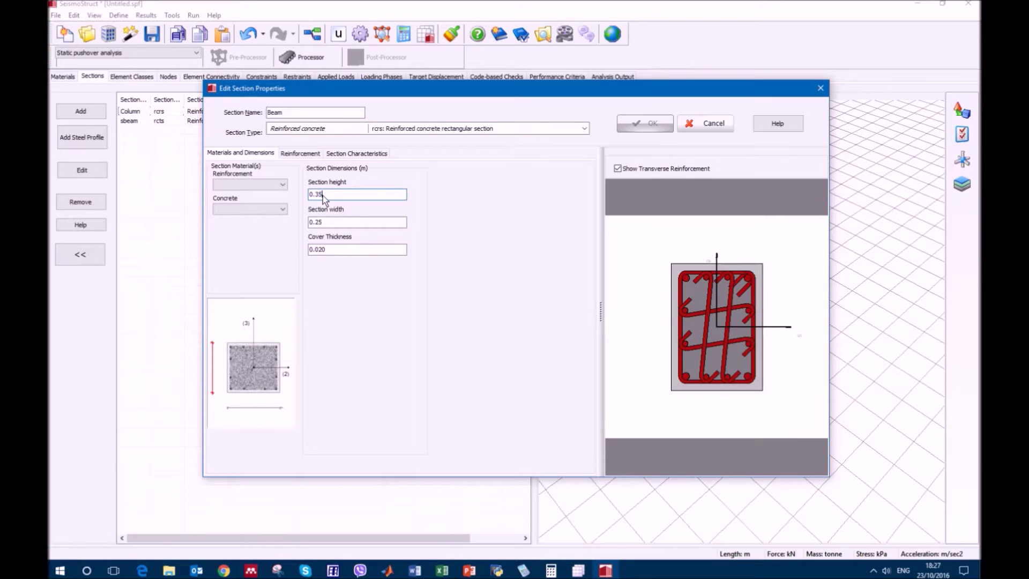
Step: Assign Reinforcement_Bar as the beam section's reinforcement material and Concrete as its concrete material
{"action": "left_click", "coordinate": [283, 184]}
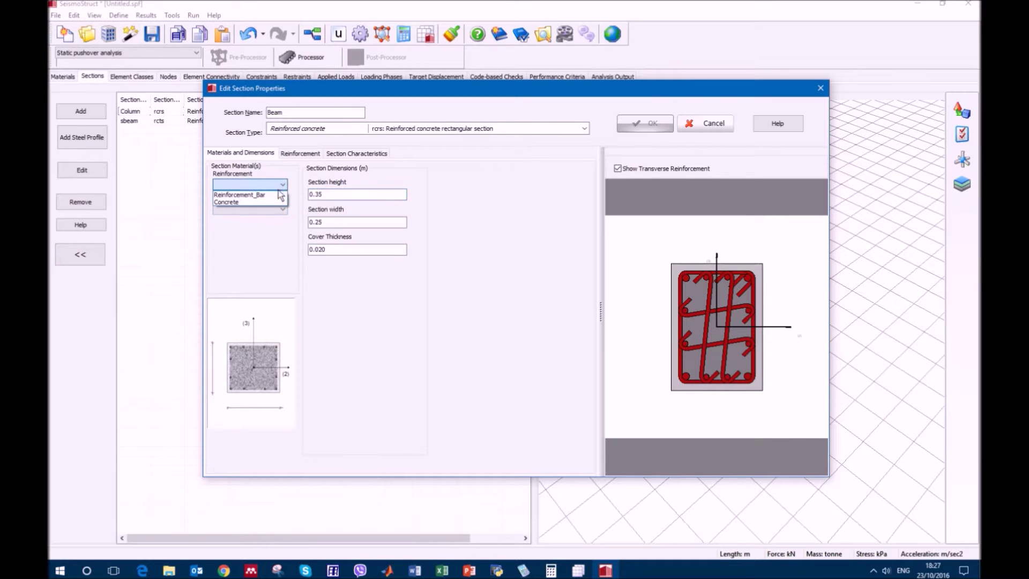
{"action": "left_click", "coordinate": [279, 194]}
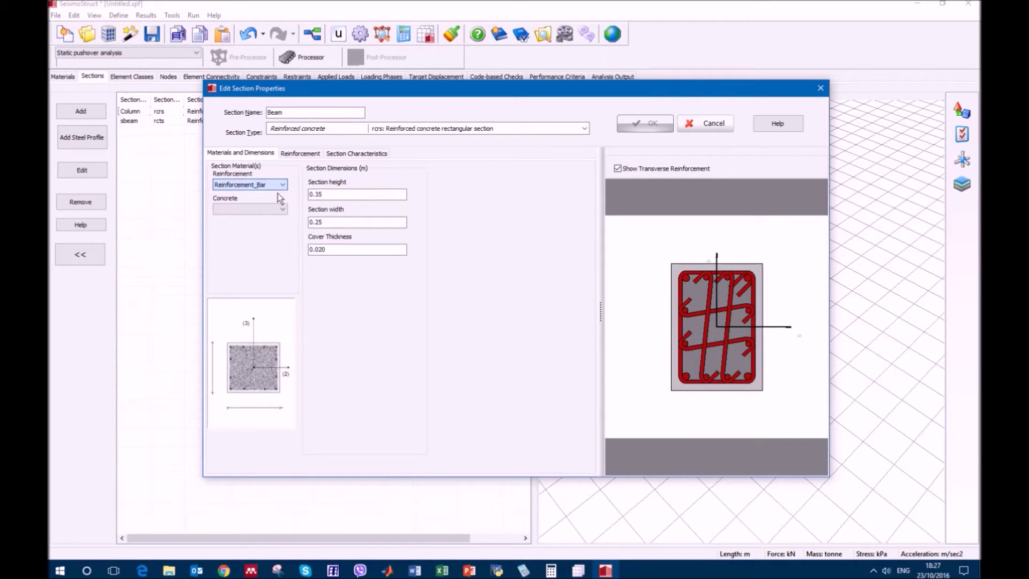
{"action": "left_click", "coordinate": [284, 210]}
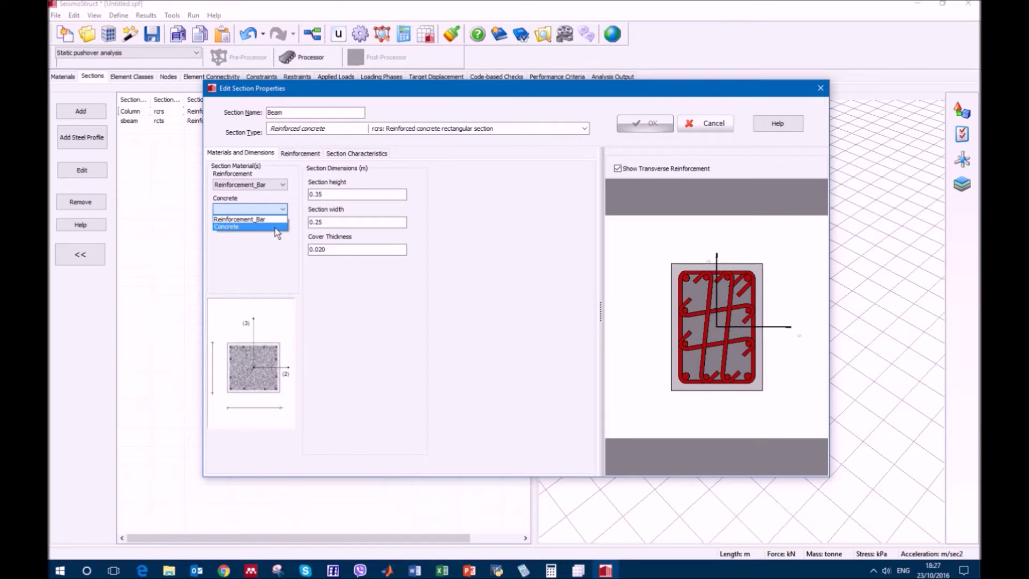
{"action": "left_click", "coordinate": [275, 225]}
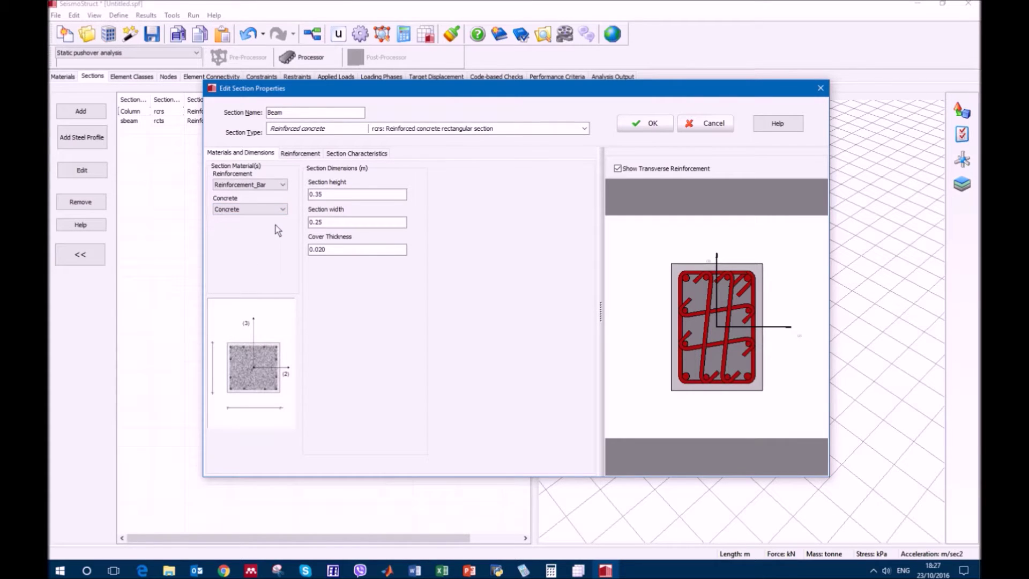
Step: Set the beam's transverse reinforcement to 2 stirrup legs along the height and 2 along the width
{"action": "left_click", "coordinate": [291, 154]}
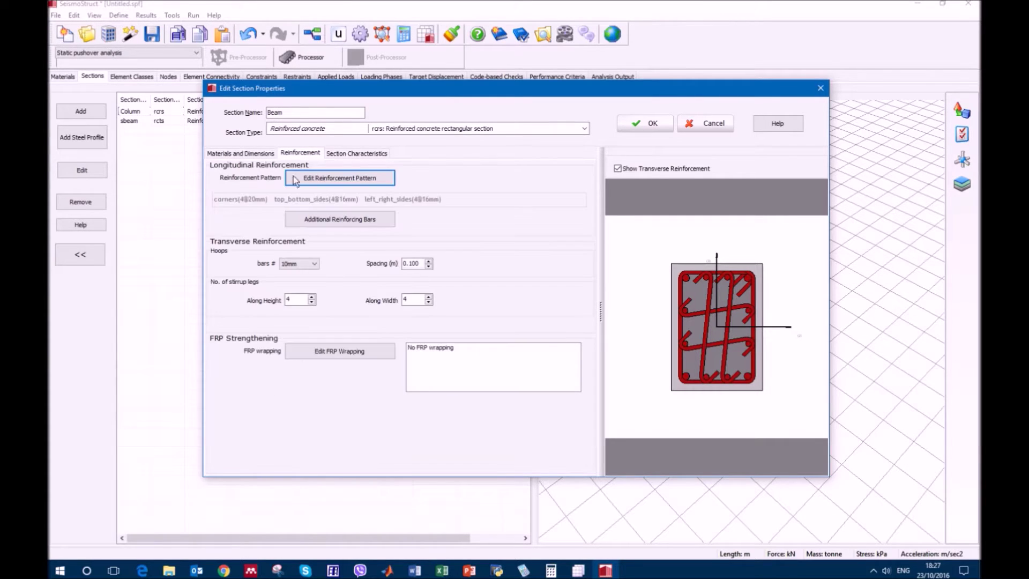
{"action": "left_click", "coordinate": [312, 302]}
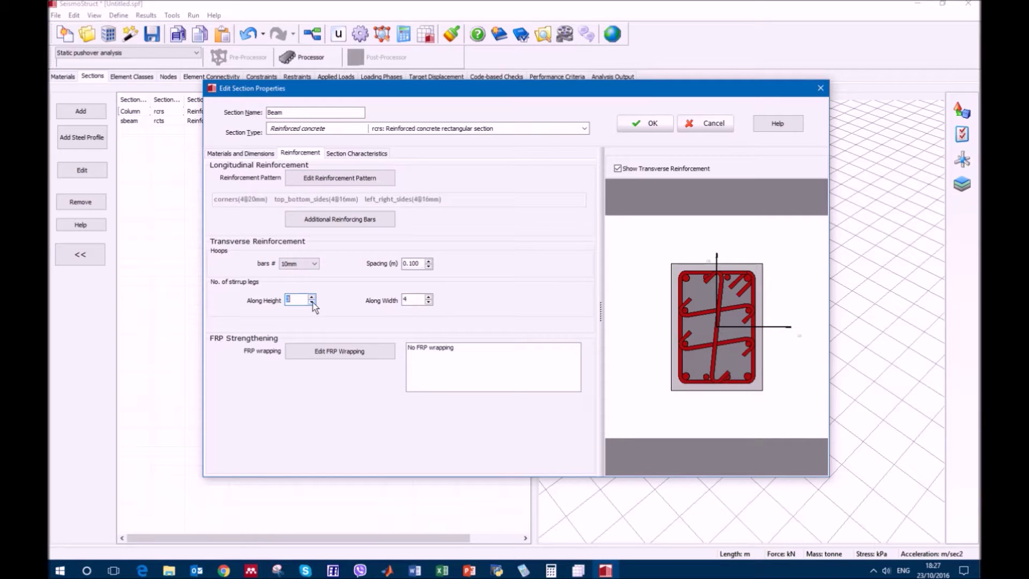
{"action": "left_click", "coordinate": [312, 302]}
{"action": "left_click", "coordinate": [428, 302]}
{"action": "left_click", "coordinate": [429, 302]}
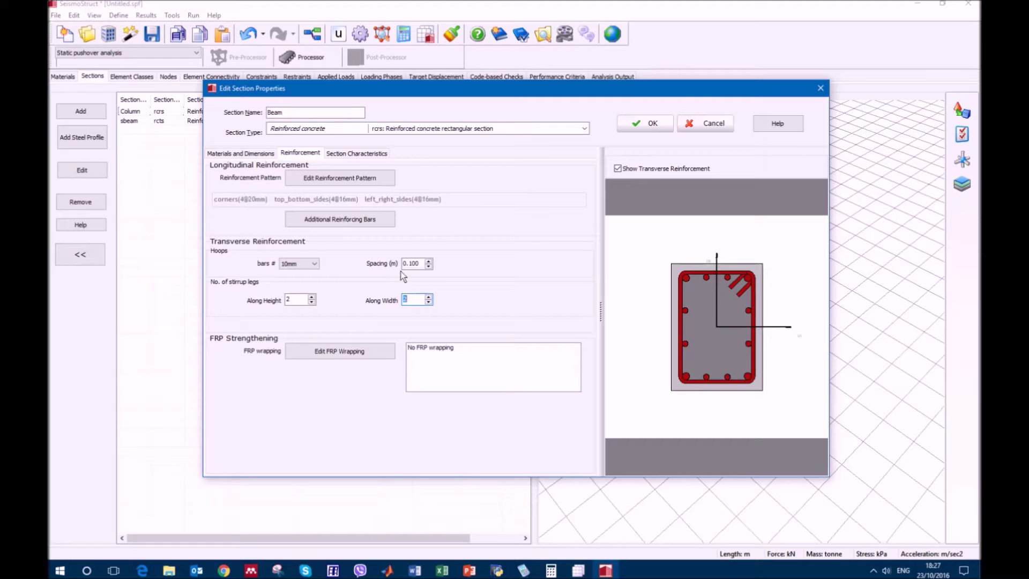
Step: Set the beam's longitudinal reinforcement pattern to 4 corner bars, 2 top and bottom bars and 0 side bars
{"action": "left_click", "coordinate": [363, 180]}
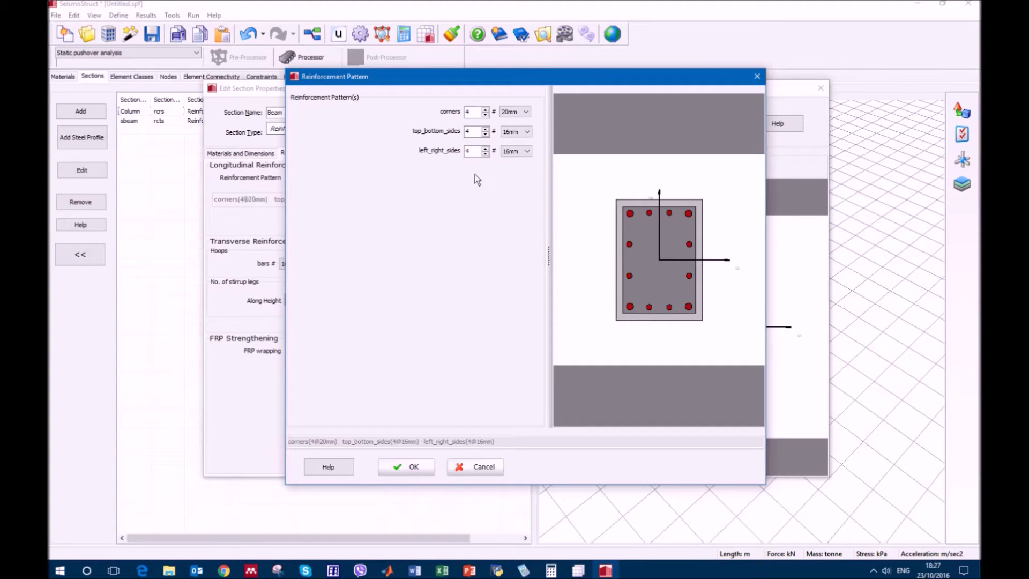
{"action": "left_click", "coordinate": [485, 154]}
{"action": "left_click", "coordinate": [484, 153]}
{"action": "left_click", "coordinate": [484, 115]}
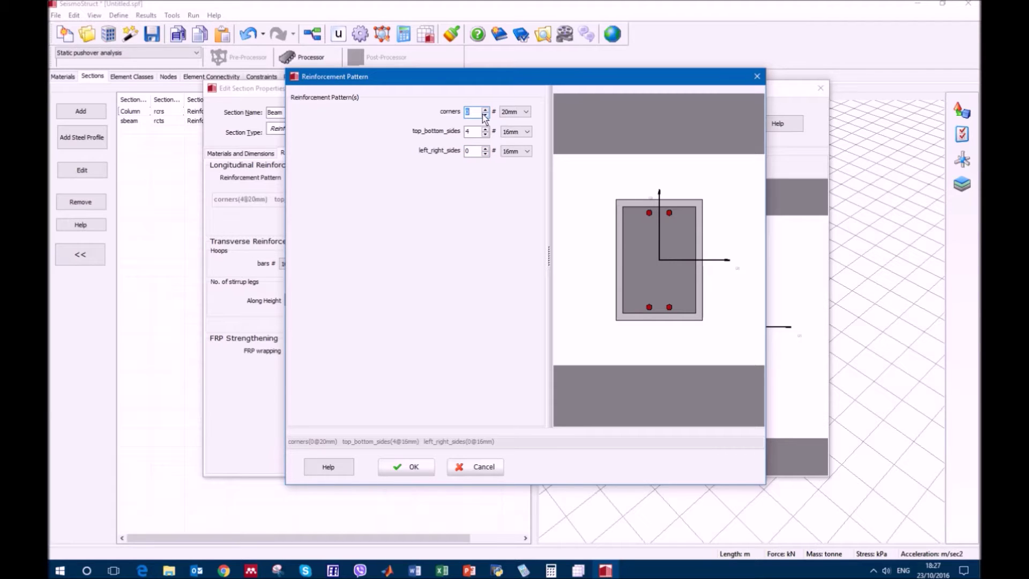
{"action": "left_click", "coordinate": [484, 109]}
{"action": "left_click", "coordinate": [485, 135]}
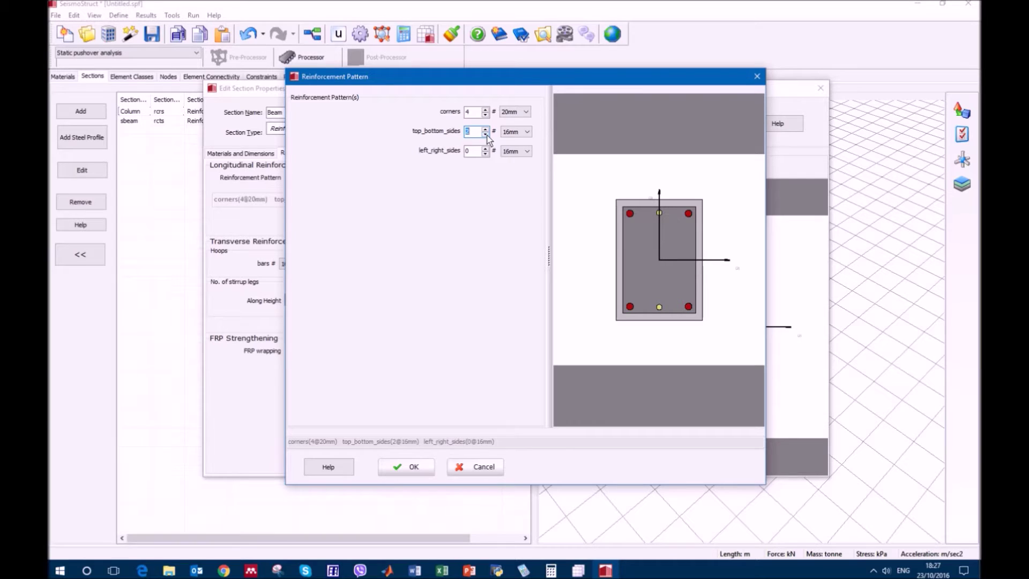
Step: Set the beam's top and bottom bar diameter to 14mm and accept the reinforcement pattern
{"action": "left_click", "coordinate": [526, 112]}
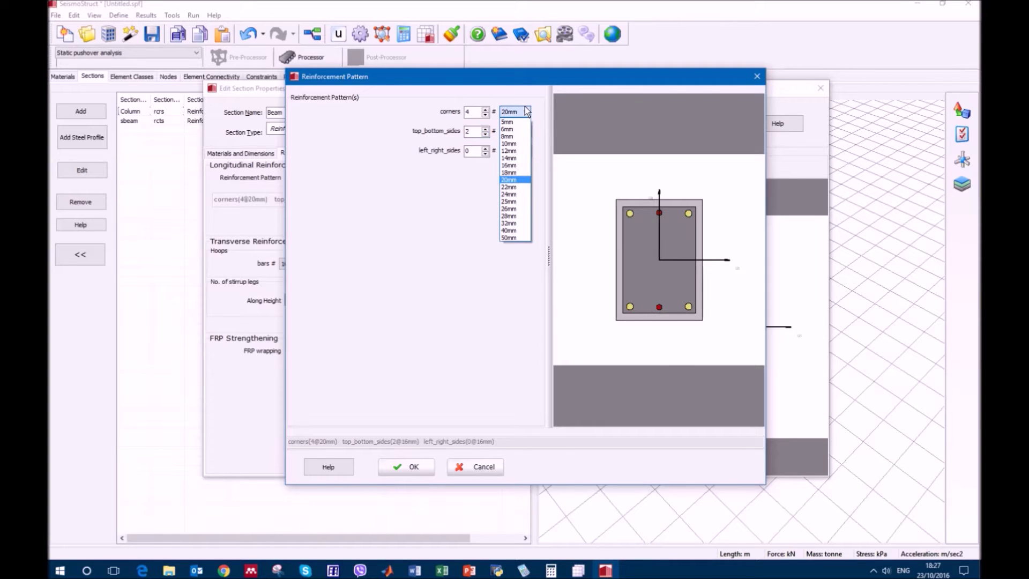
{"action": "left_click", "coordinate": [526, 111]}
{"action": "left_click", "coordinate": [526, 131]}
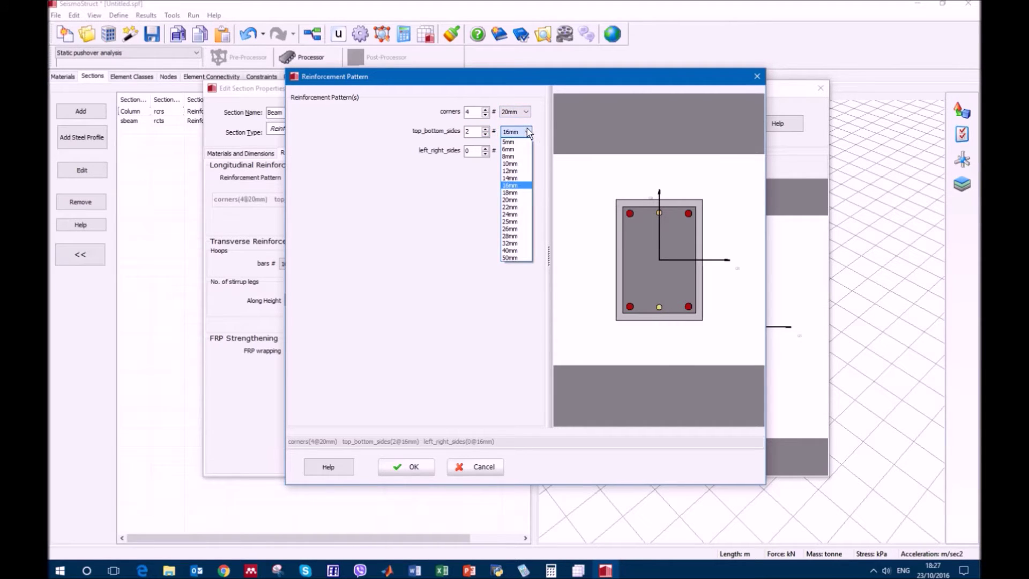
{"action": "left_click", "coordinate": [513, 177]}
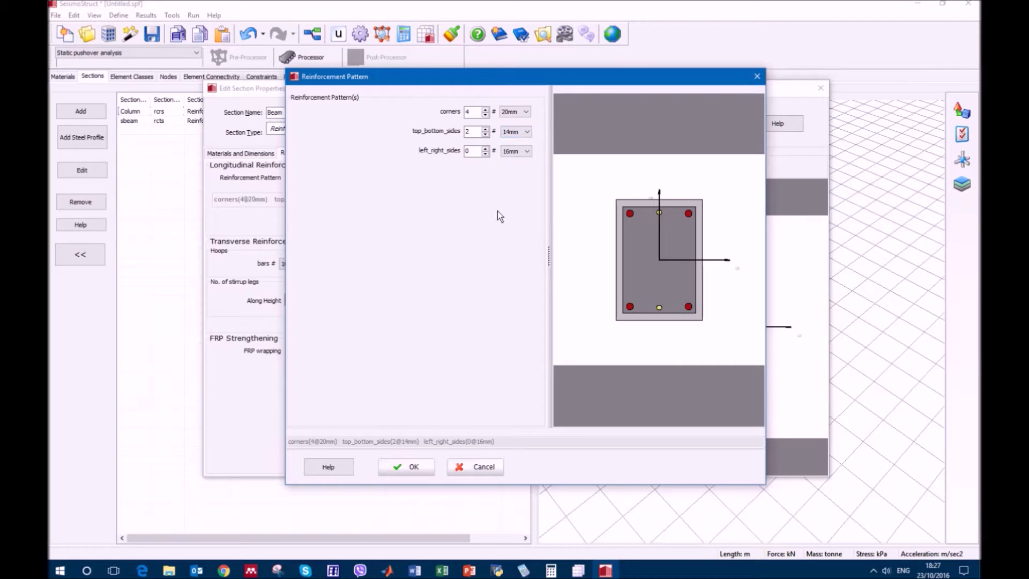
{"action": "left_click", "coordinate": [405, 467]}
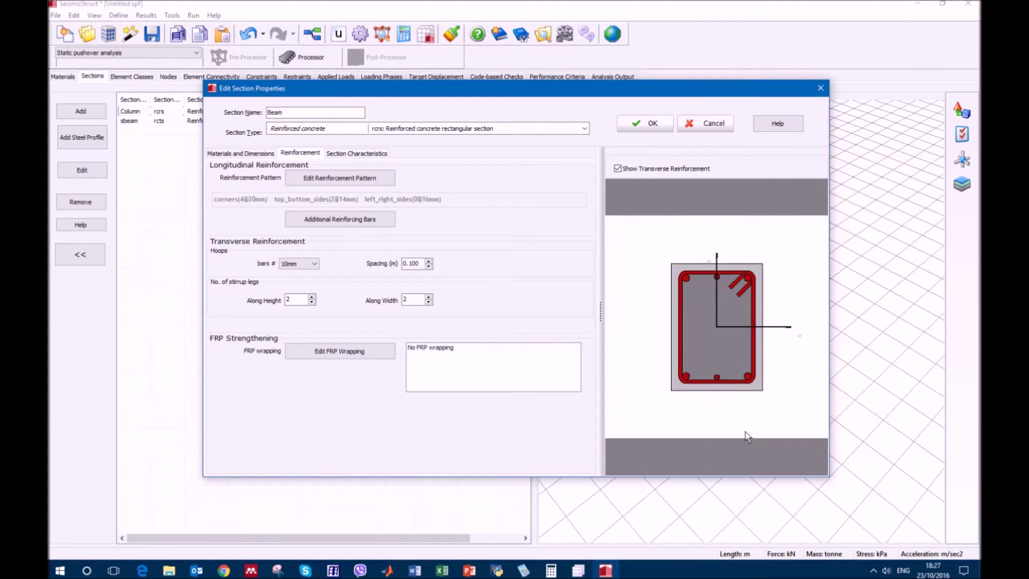
Step: Review the beam's section characteristics and accept the section
{"action": "left_click", "coordinate": [362, 155]}
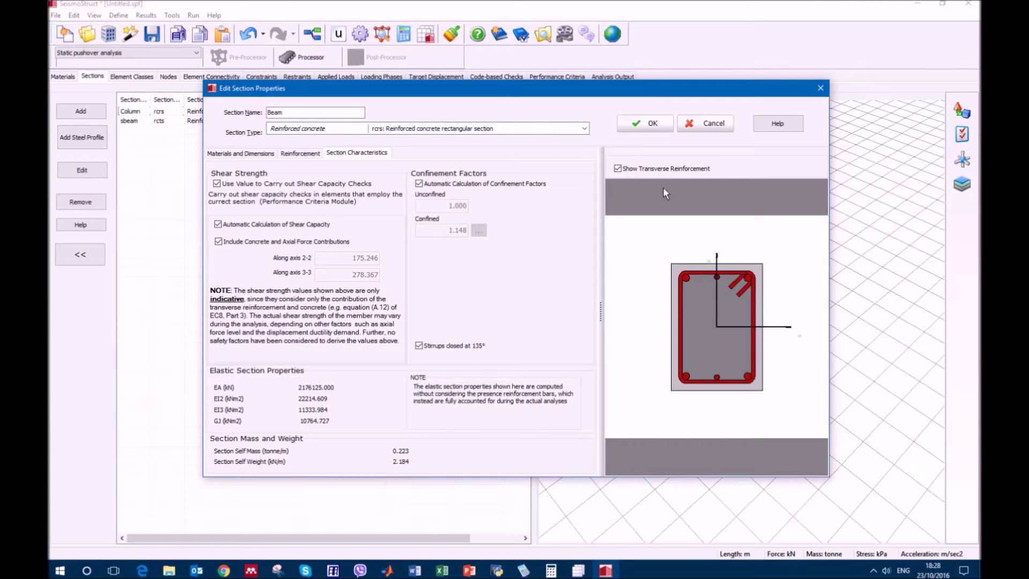
{"action": "left_click", "coordinate": [649, 123]}
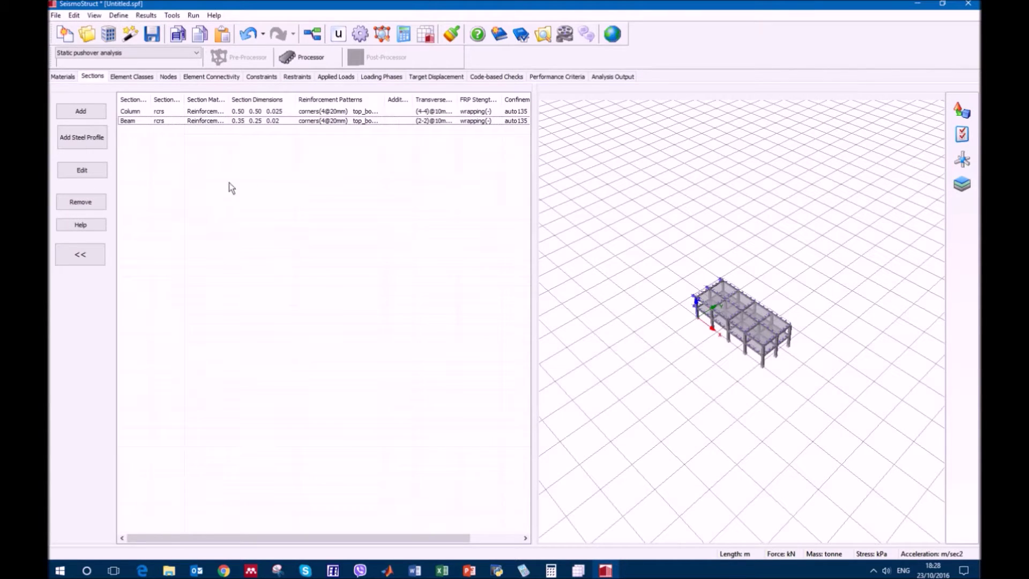
Step: Open the col element class of the infrmFBPH type for editing and rename it as Column
{"action": "left_click", "coordinate": [128, 77]}
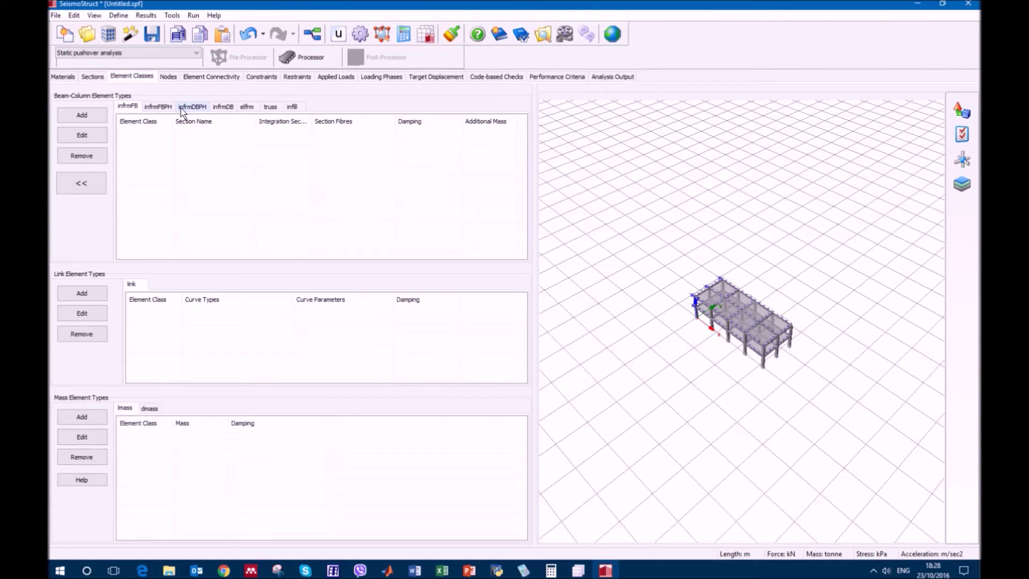
{"action": "left_click", "coordinate": [164, 108]}
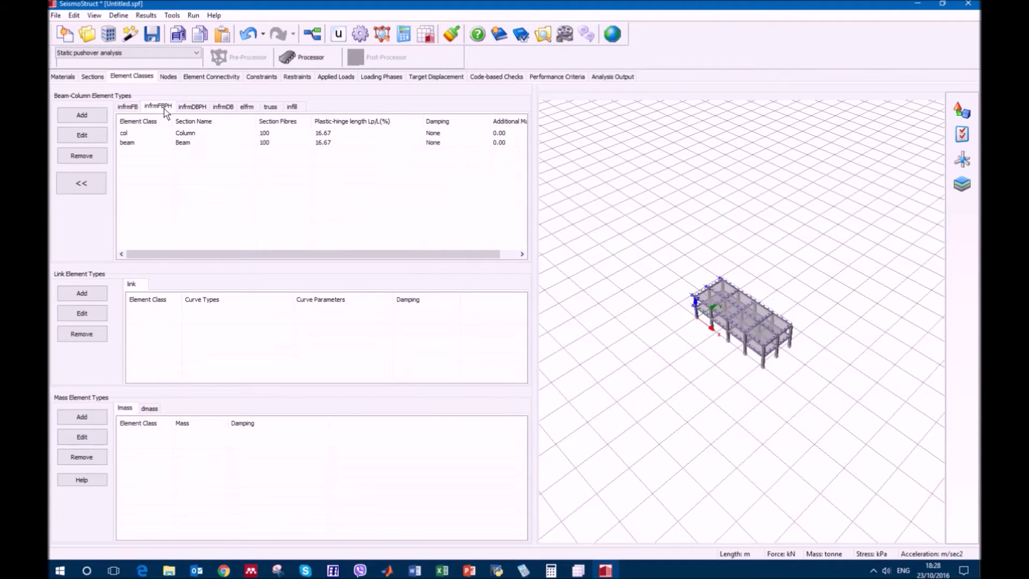
{"action": "double_click", "coordinate": [198, 133]}
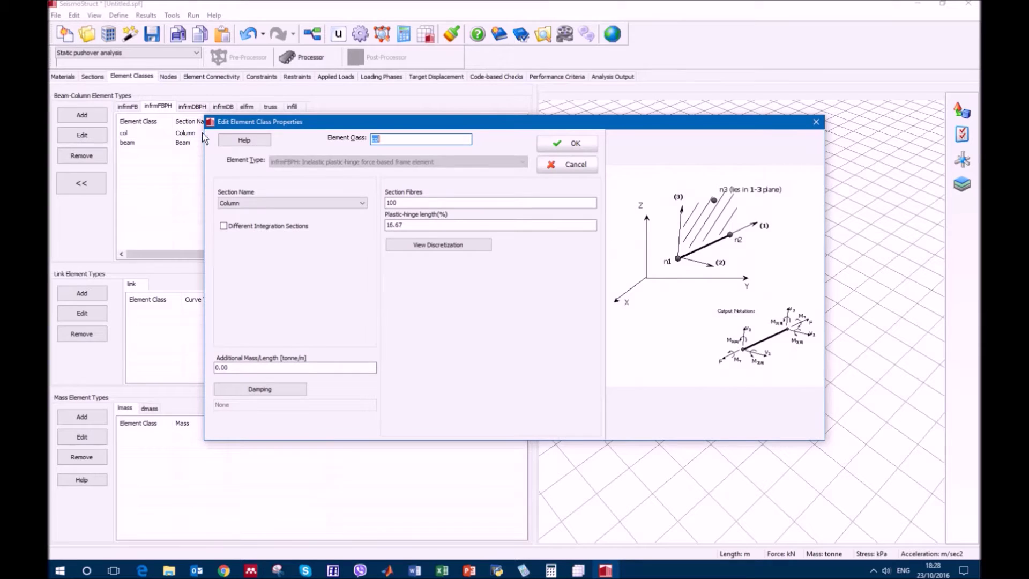
{"action": "left_click", "coordinate": [334, 204]}
{"action": "left_click", "coordinate": [335, 203]}
{"action": "double_click", "coordinate": [375, 139]}
{"action": "type", "text": "Column"}
Step: Set the Column element class to 150 section fibres and a plastic-hinge length of 16%
{"action": "left_click_drag", "start_coordinate": [402, 204], "coordinate": [381, 207]}
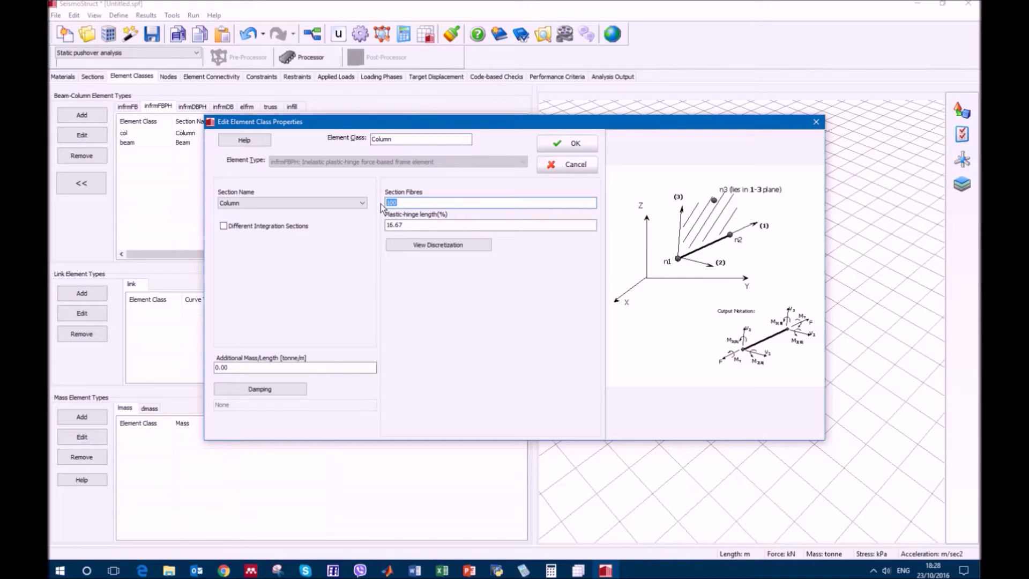
{"action": "type", "text": "15"}
{"action": "left_click_drag", "start_coordinate": [411, 226], "coordinate": [390, 228]}
{"action": "type", "text": "16"}
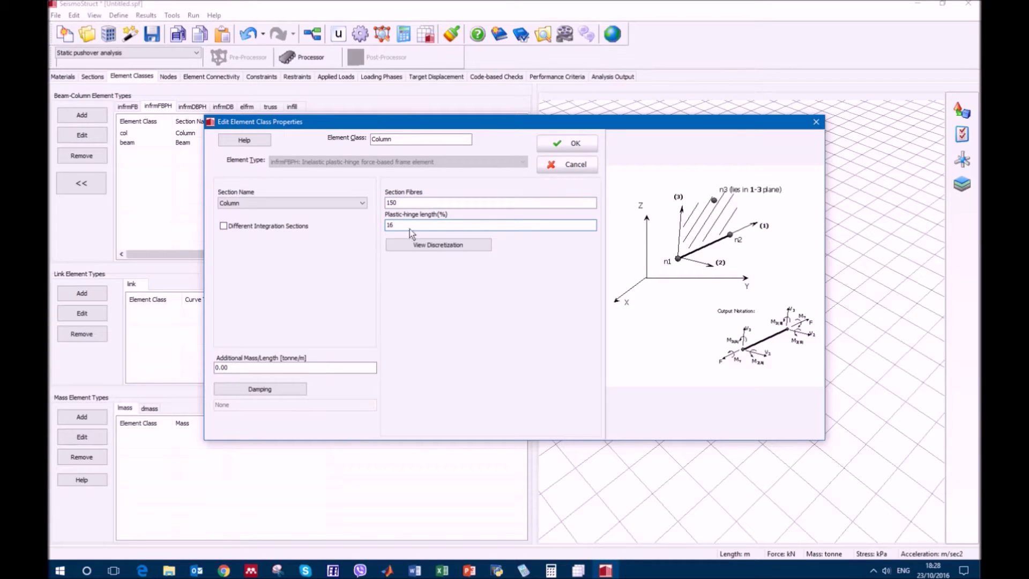
Step: Preview the Column section's discretization pattern with 50, 200, 20 and 10 desired monitoring points
{"action": "left_click", "coordinate": [436, 245]}
{"action": "left_click", "coordinate": [436, 245]}
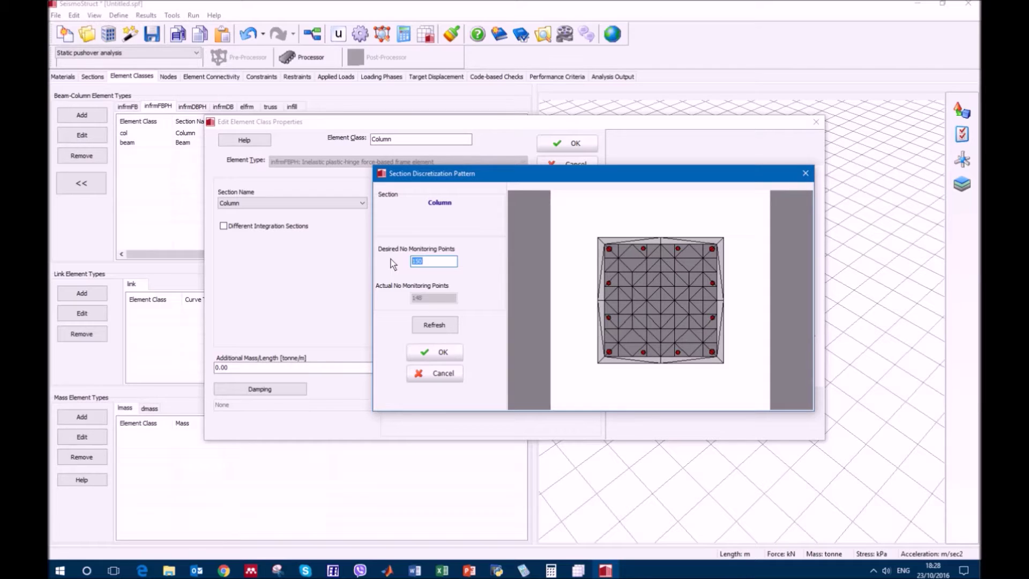
{"action": "key", "text": "Return"}
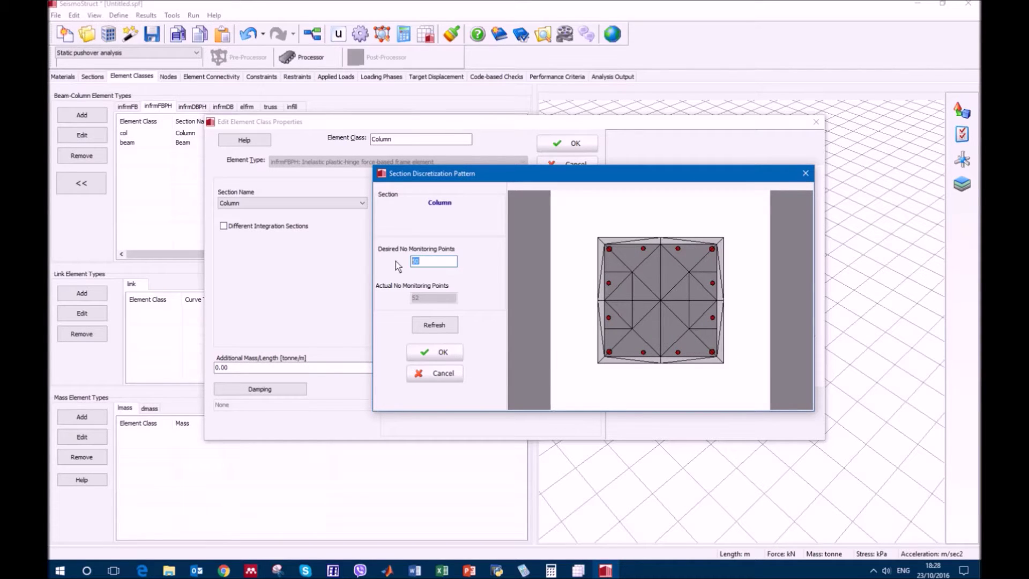
{"action": "key", "text": "Return"}
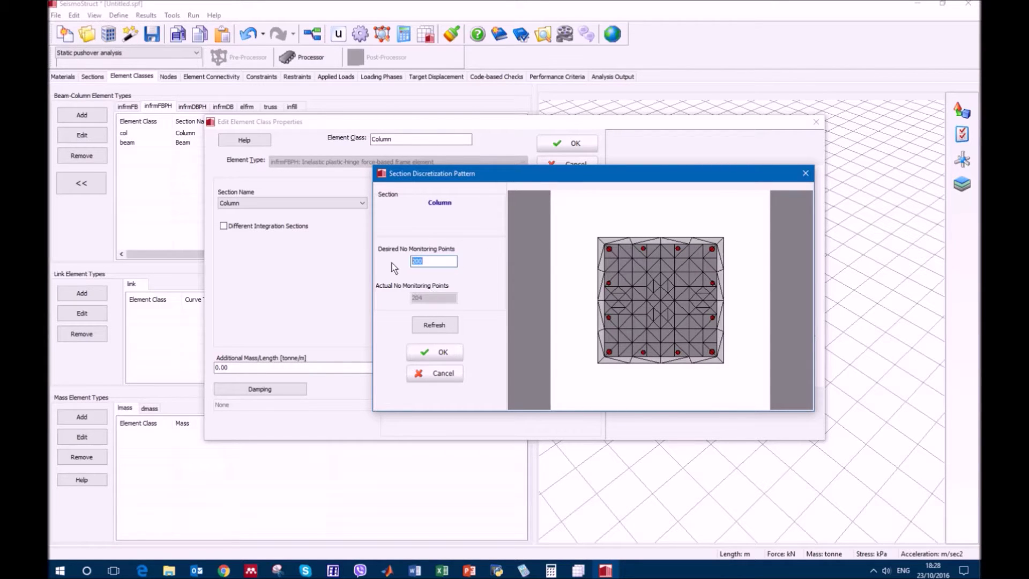
{"action": "type", "text": "20"}
{"action": "key", "text": "Return"}
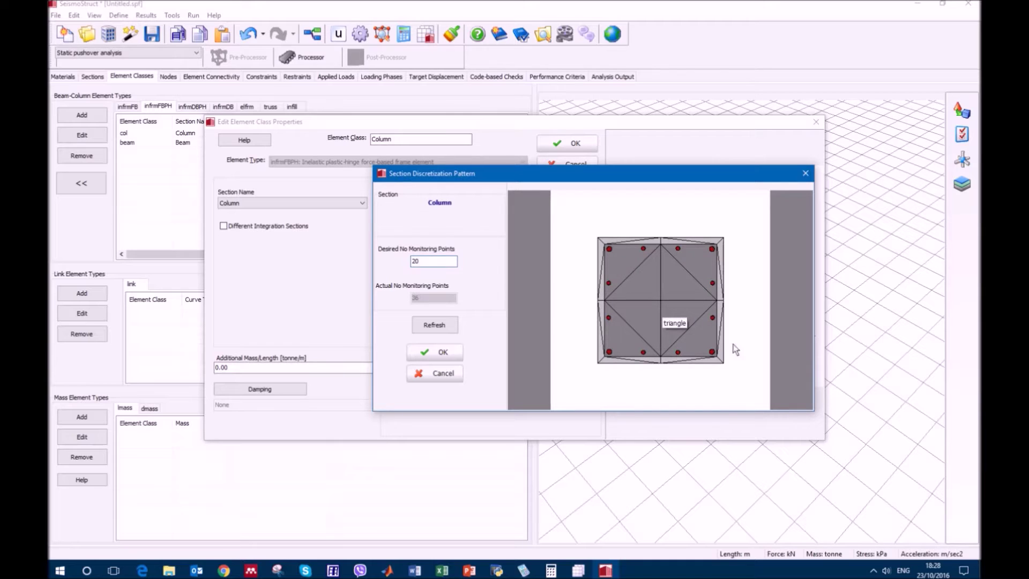
{"action": "key", "text": "BackSpace"}
{"action": "key", "text": "BackSpace"}
{"action": "type", "text": "10"}
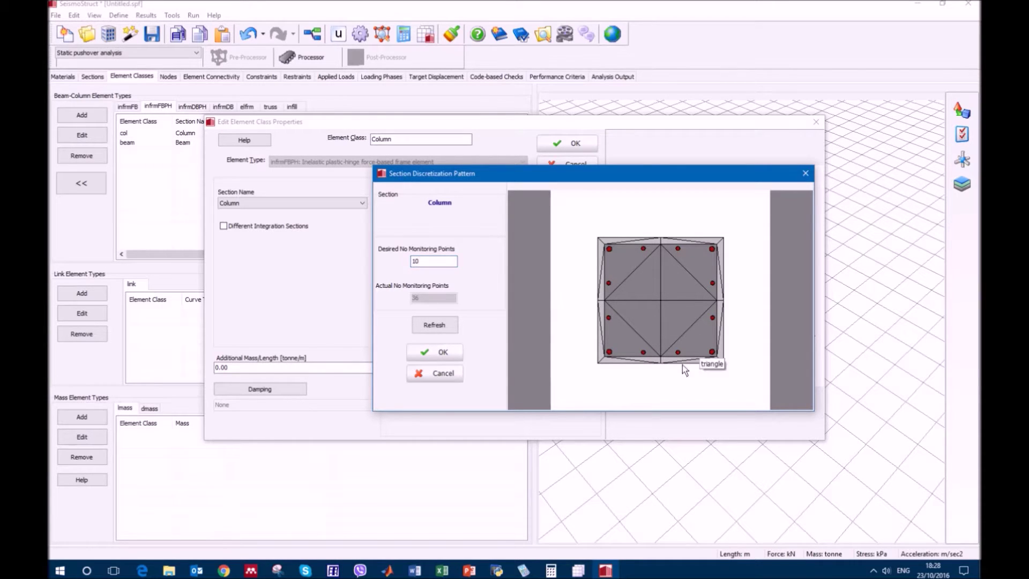
Step: Set the Column section's desired monitoring points to 100 and accept the Column element class
{"action": "left_click_drag", "start_coordinate": [433, 263], "coordinate": [398, 249]}
{"action": "type", "text": "100"}
{"action": "key", "text": "Tab"}
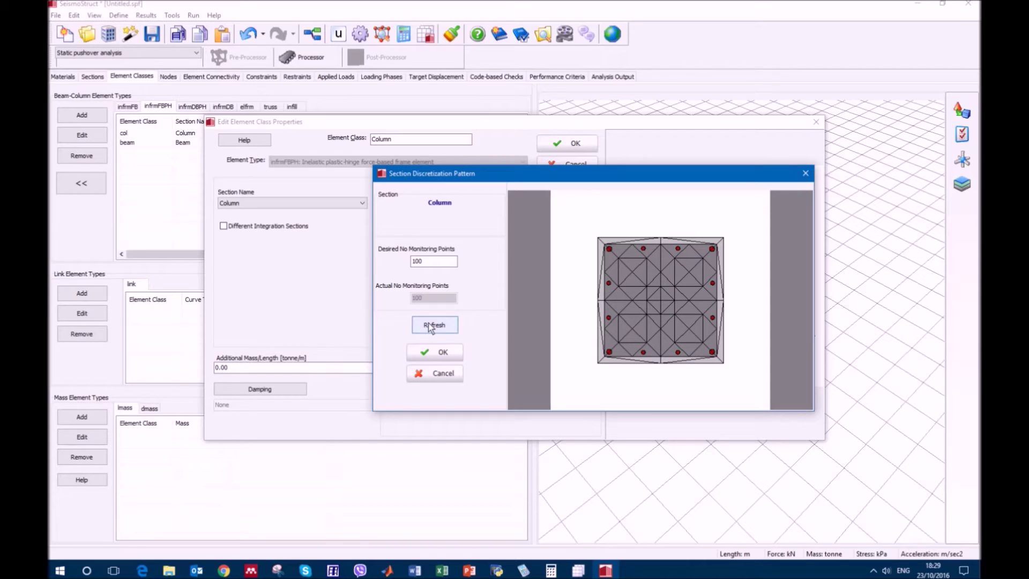
{"action": "left_click", "coordinate": [430, 351]}
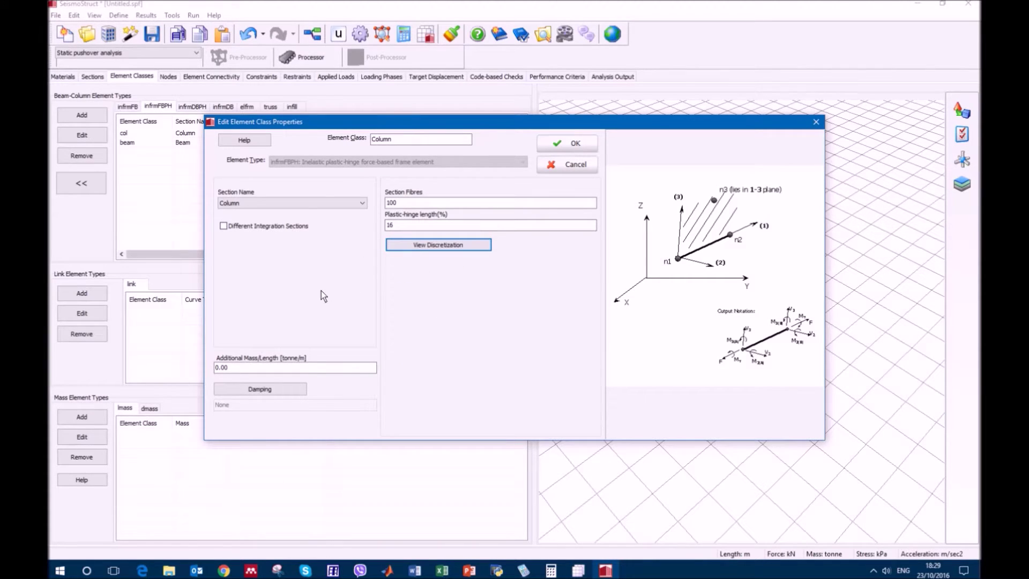
{"action": "left_click", "coordinate": [562, 141]}
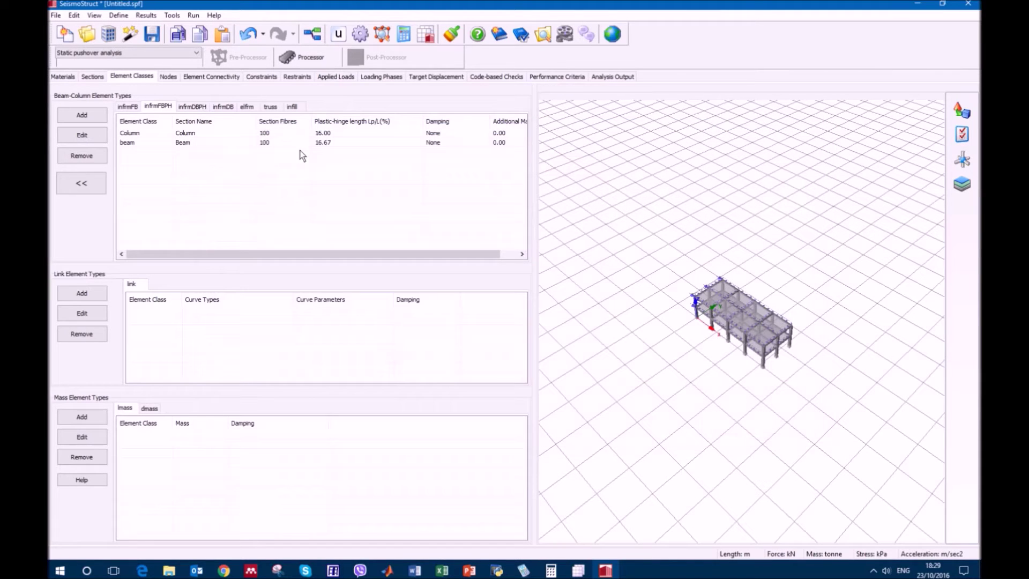
Step: Open the beam element class for editing, rename it as Beam and set its plastic-hinge length to 16%
{"action": "double_click", "coordinate": [207, 144]}
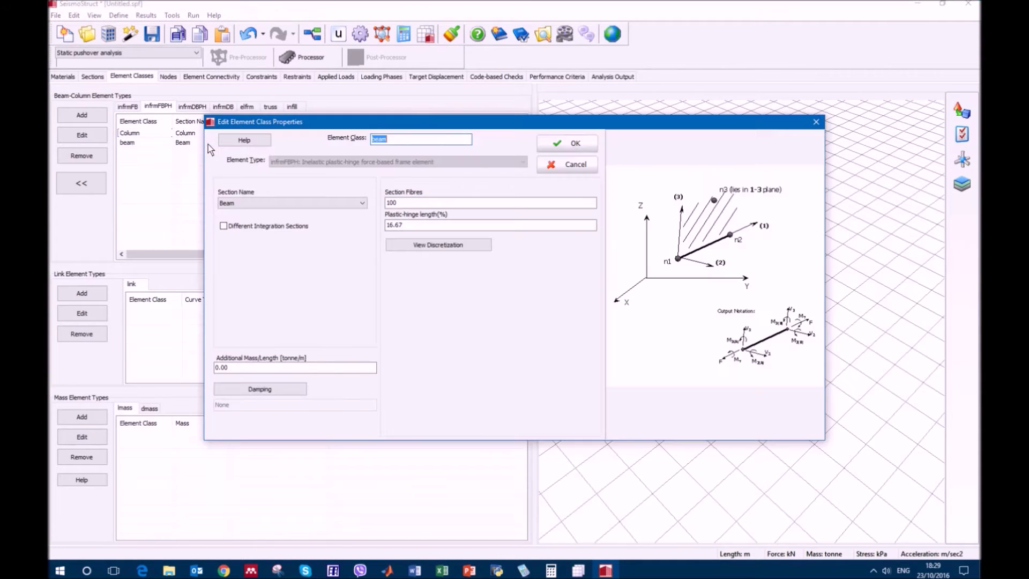
{"action": "left_click", "coordinate": [360, 203]}
{"action": "left_click", "coordinate": [358, 207]}
{"action": "left_click_drag", "start_coordinate": [396, 140], "coordinate": [342, 143]}
{"action": "type", "text": "Beam"}
{"action": "left_click", "coordinate": [474, 204]}
{"action": "left_click", "coordinate": [474, 225]}
{"action": "double_click", "coordinate": [474, 225]}
{"action": "type", "text": "16"}
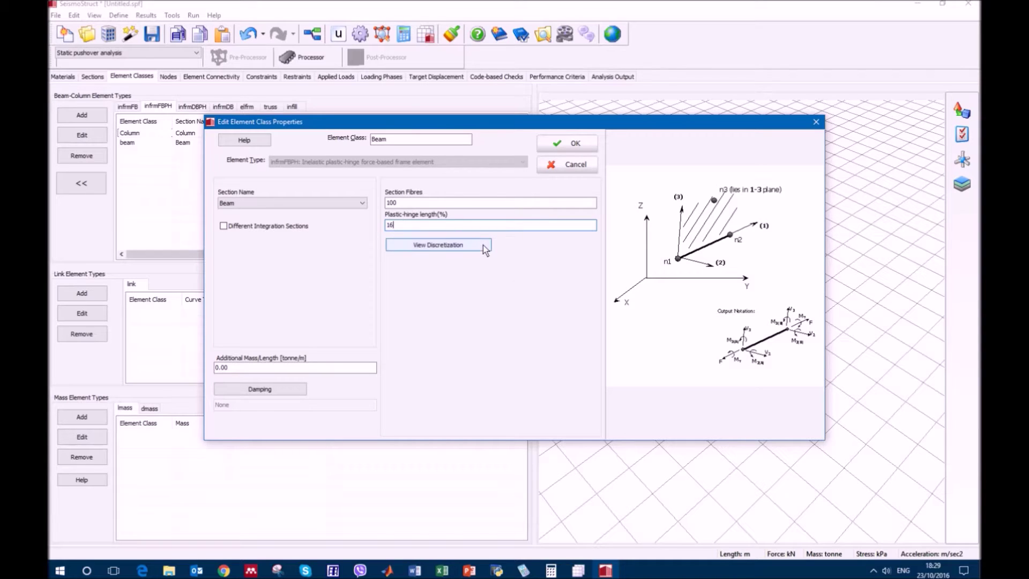
Step: Preview the Beam section's discretization pattern with 10 and 300 desired monitoring points
{"action": "left_click", "coordinate": [484, 245]}
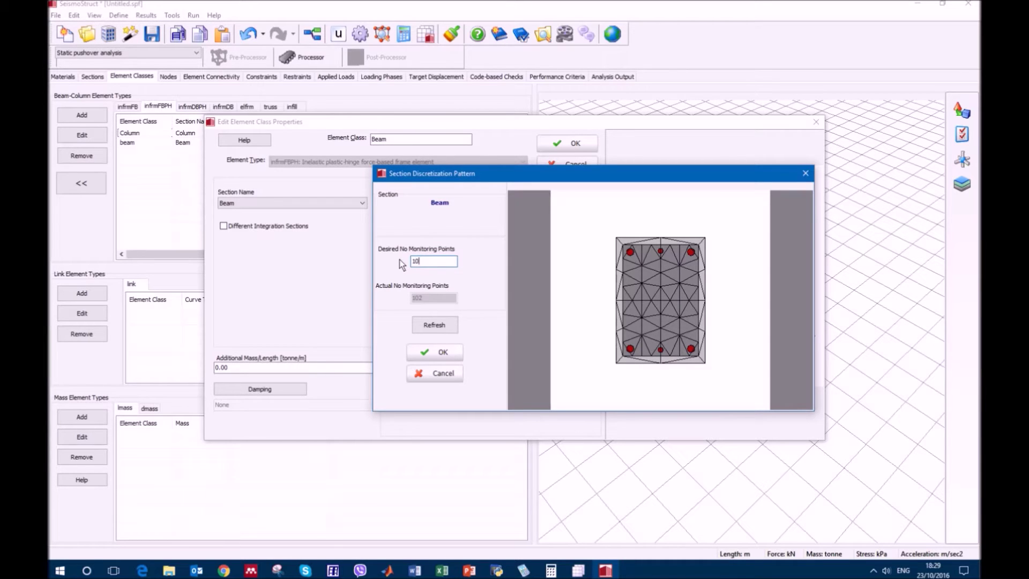
{"action": "left_click", "coordinate": [435, 326]}
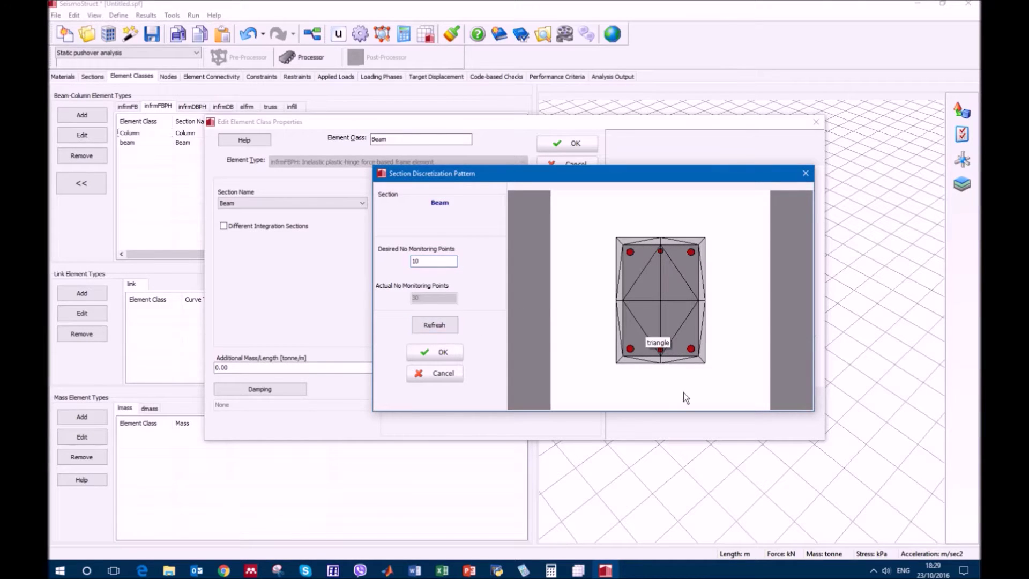
{"action": "left_click_drag", "start_coordinate": [445, 261], "coordinate": [403, 262]}
{"action": "type", "text": "300"}
{"action": "left_click", "coordinate": [434, 324]}
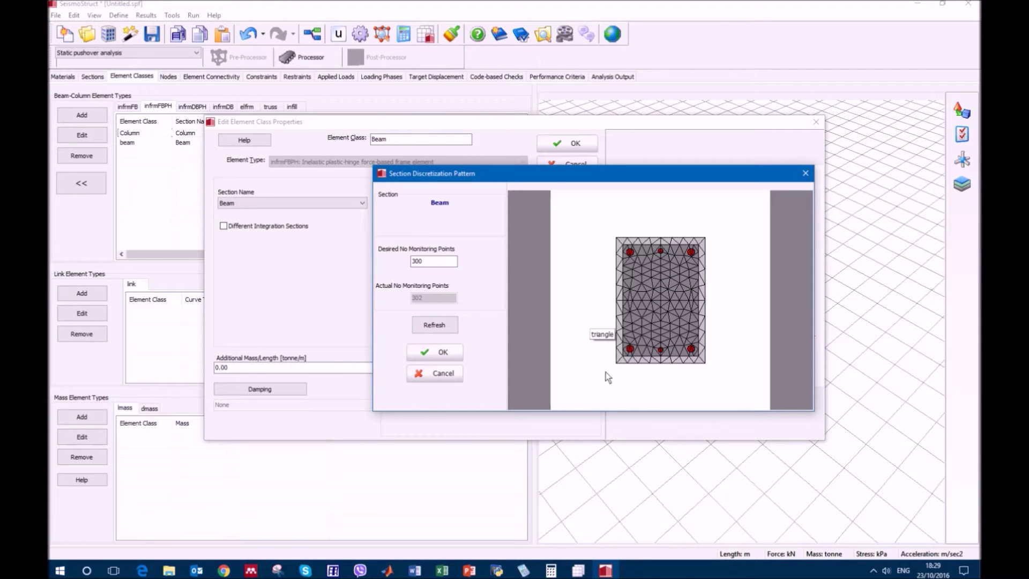
Step: Set the Beam section's discretization to 102 fibres and accept the Beam element class
{"action": "double_click", "coordinate": [423, 260]}
{"action": "left_click", "coordinate": [442, 352]}
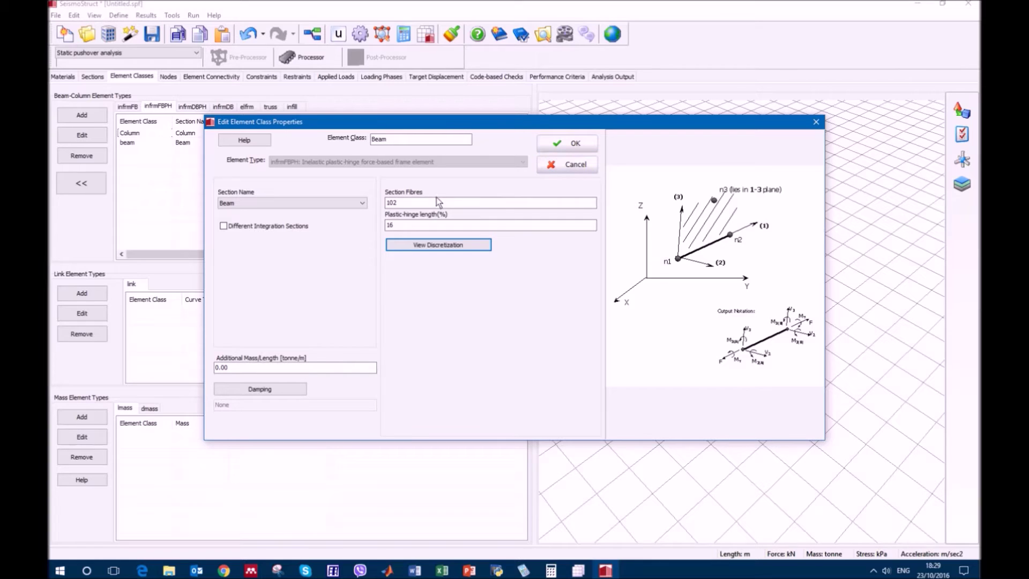
{"action": "left_click", "coordinate": [558, 149]}
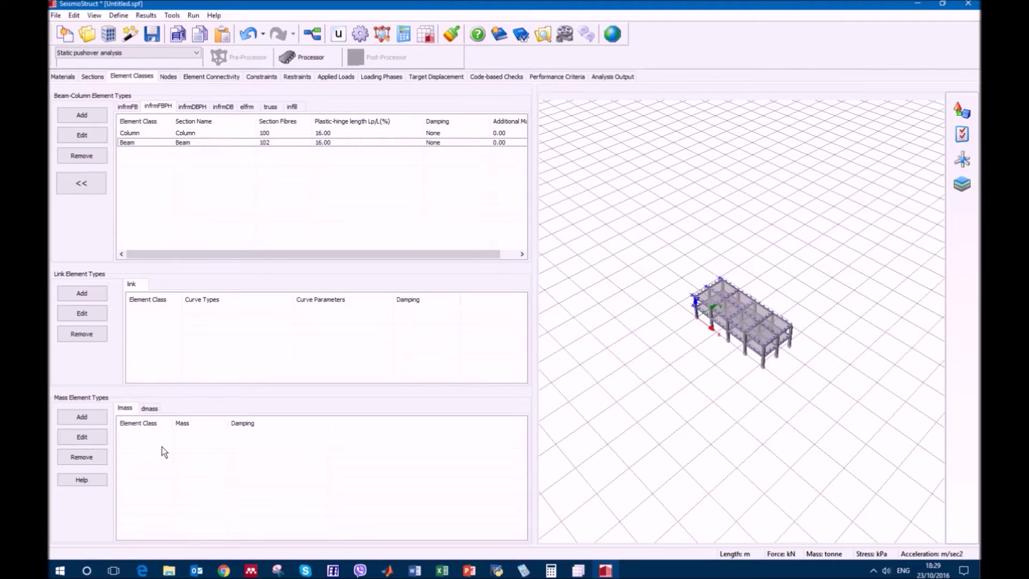
Step: Fill in a new distributed mass (dmass) element class named Mass with 10 tonne/m and discard it without adding it
{"action": "left_click", "coordinate": [151, 408]}
{"action": "left_click", "coordinate": [99, 417]}
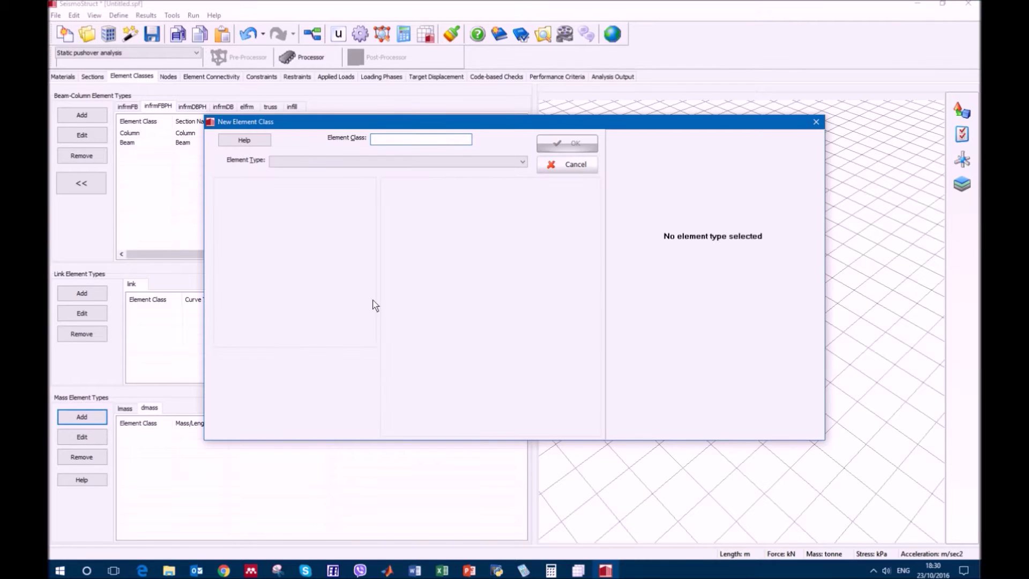
{"action": "left_click", "coordinate": [498, 160]}
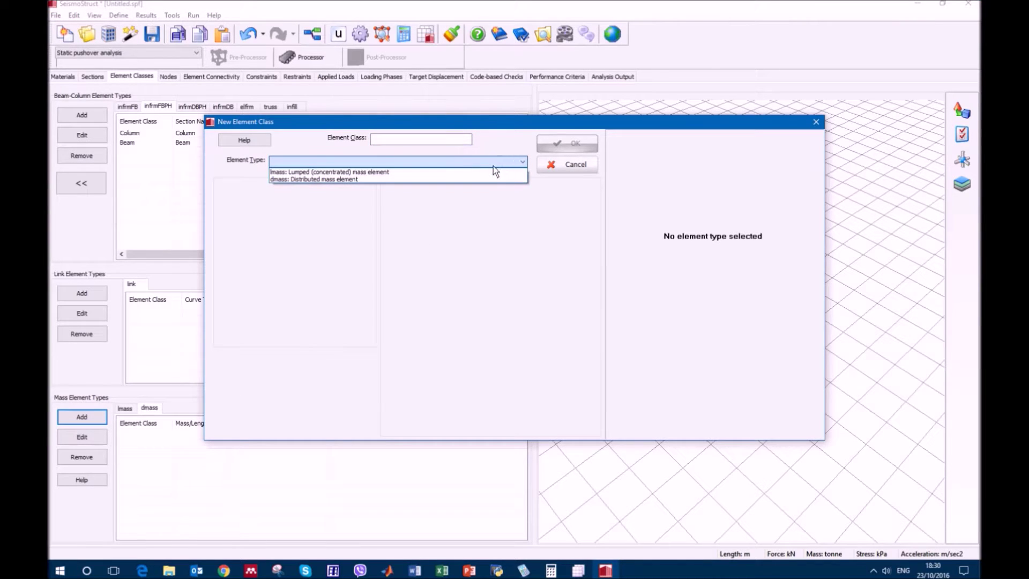
{"action": "left_click", "coordinate": [489, 179]}
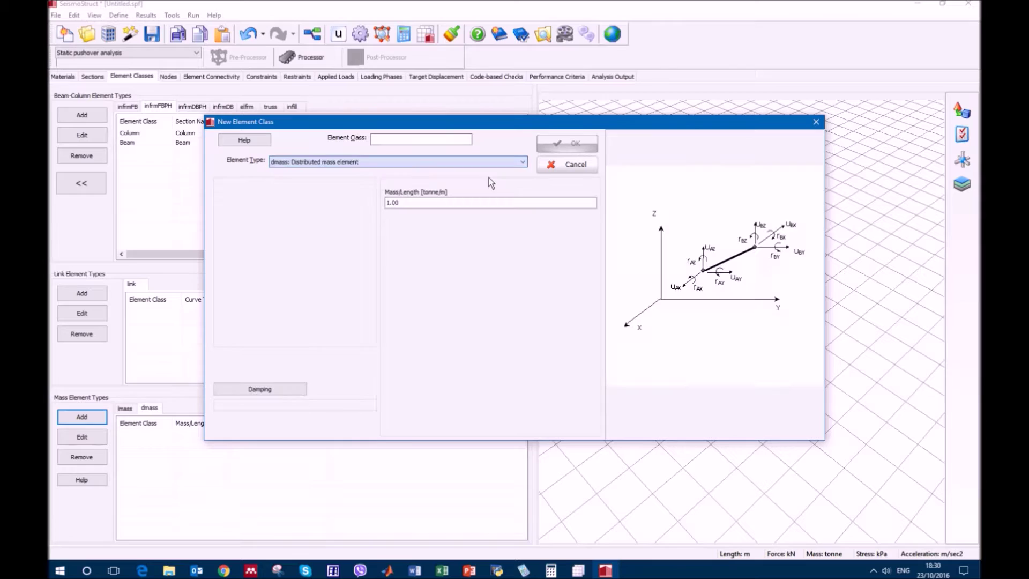
{"action": "left_click", "coordinate": [398, 139]}
{"action": "type", "text": "Mass"}
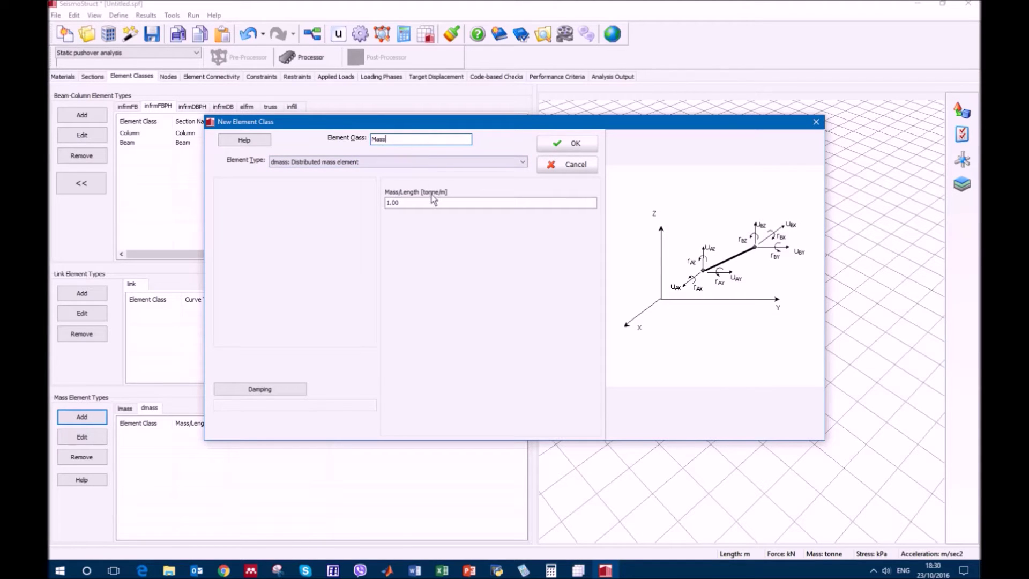
{"action": "key", "text": "Tab"}
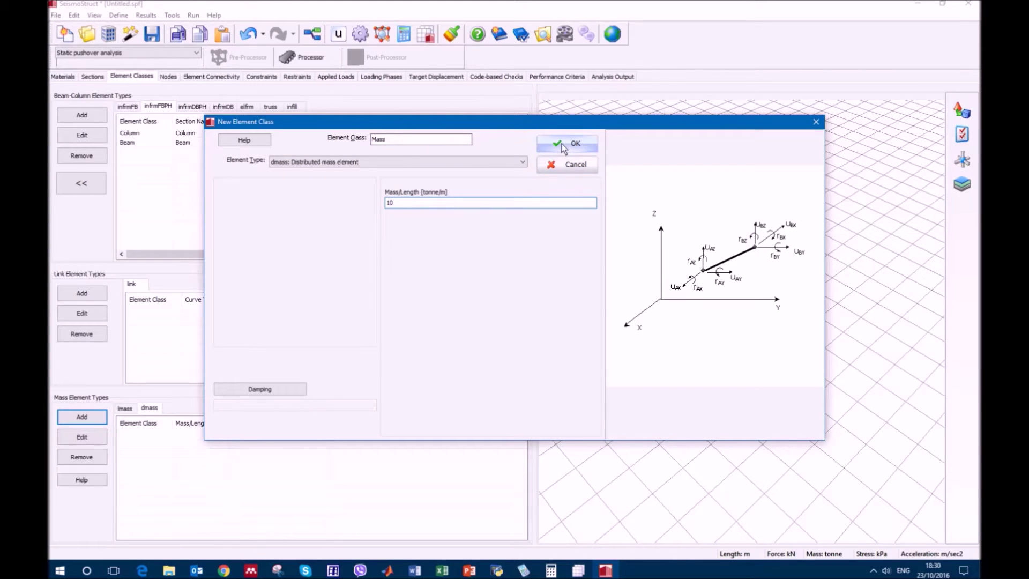
{"action": "left_click", "coordinate": [564, 168]}
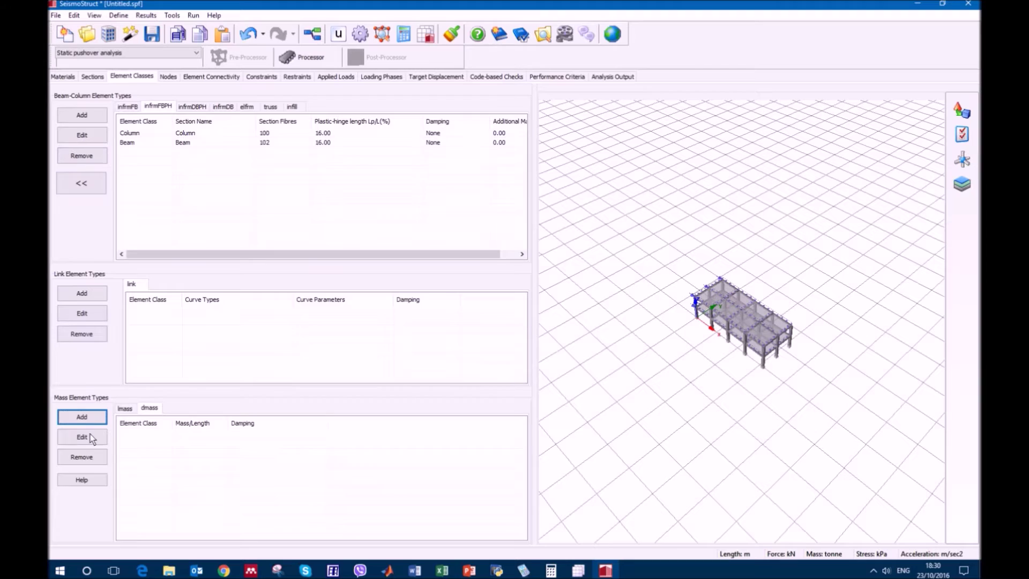
Step: Read the help topics on element classes and the infrmFBPH plastic-hinge frame element type, and close the help
{"action": "left_click", "coordinate": [95, 478]}
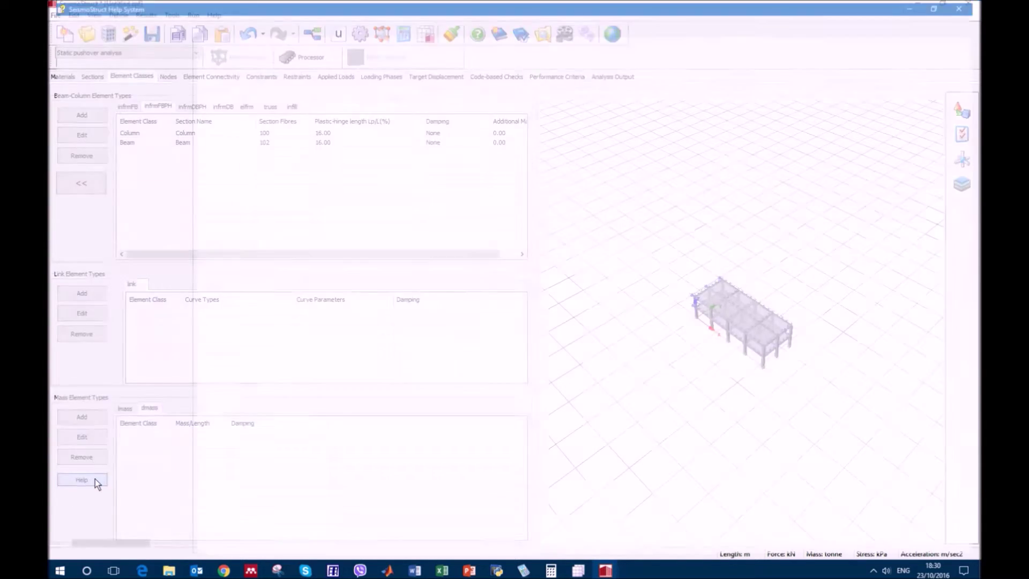
{"action": "double_click", "coordinate": [532, 8]}
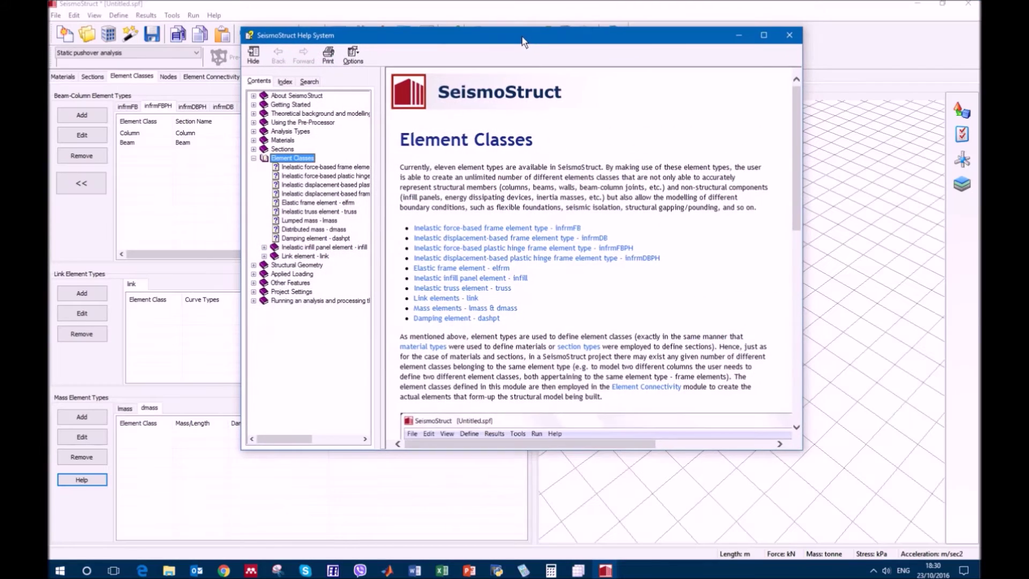
{"action": "scroll", "coordinate": [706, 258], "scroll_direction": "down", "scroll_amount": 8}
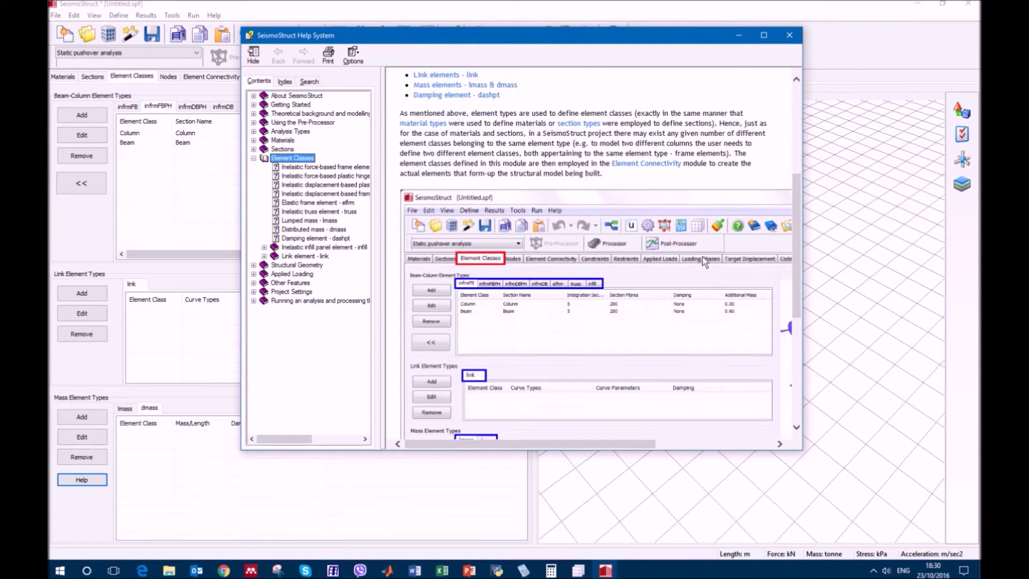
{"action": "scroll", "coordinate": [698, 259], "scroll_direction": "down", "scroll_amount": 3}
{"action": "scroll", "coordinate": [696, 260], "scroll_direction": "up", "scroll_amount": 8}
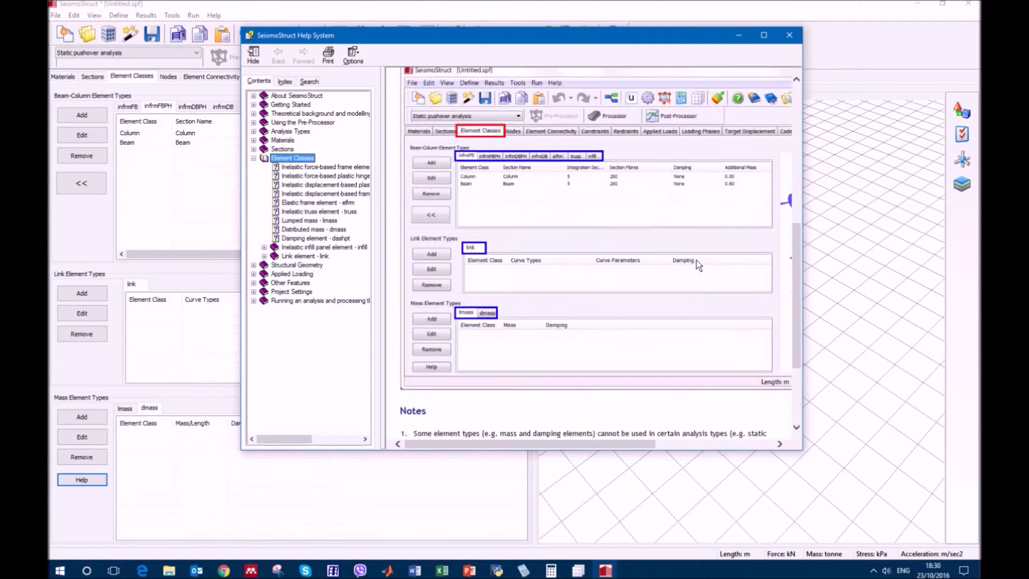
{"action": "scroll", "coordinate": [696, 259], "scroll_direction": "up", "scroll_amount": 5}
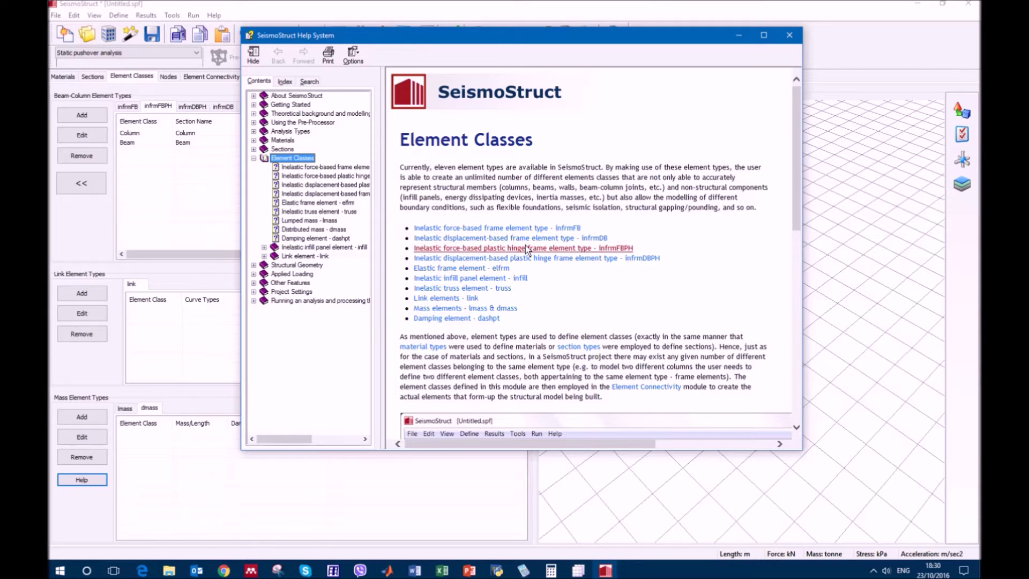
{"action": "left_click", "coordinate": [525, 248]}
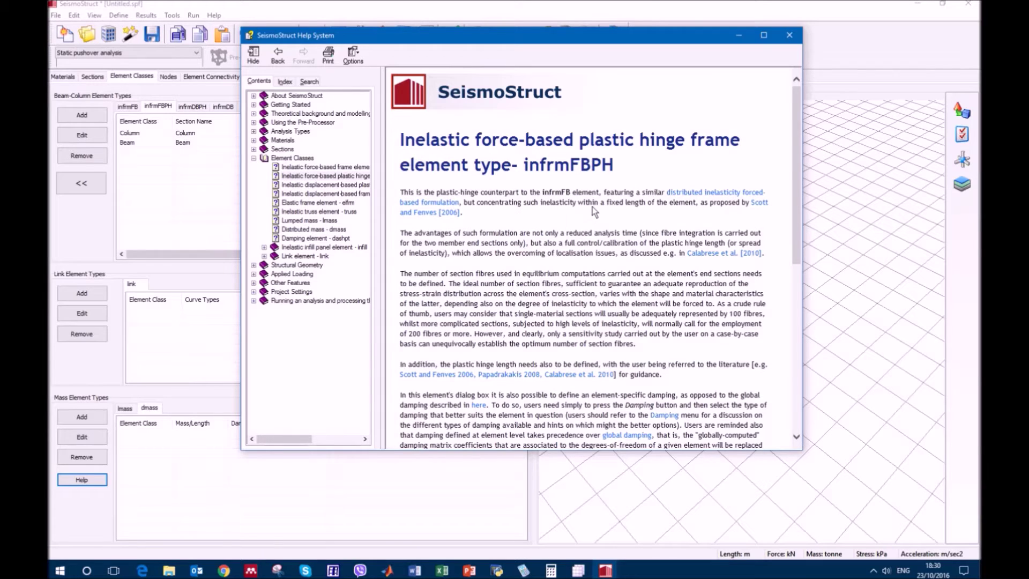
{"action": "scroll", "coordinate": [593, 207], "scroll_direction": "down", "scroll_amount": 10}
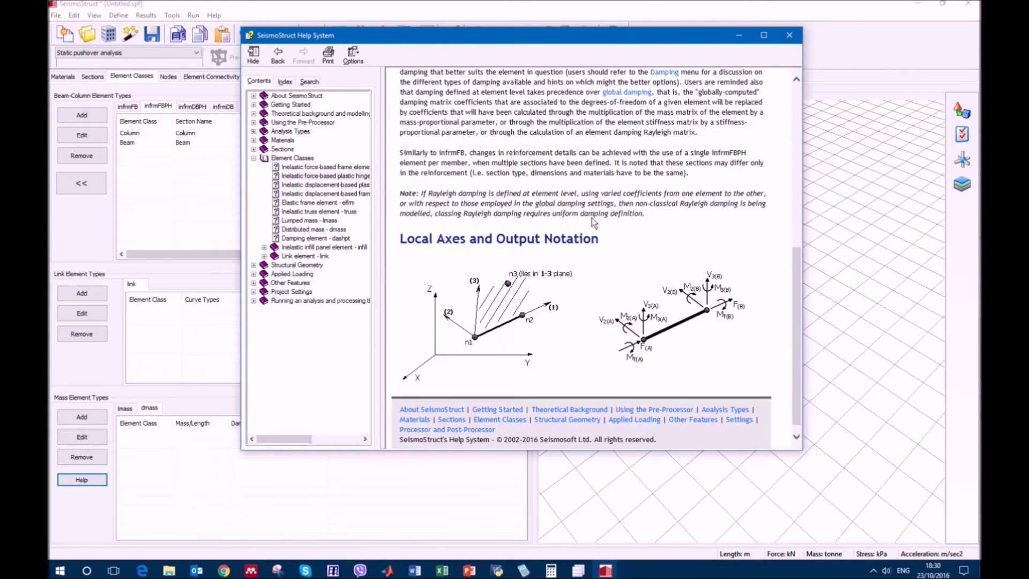
{"action": "left_click", "coordinate": [796, 35]}
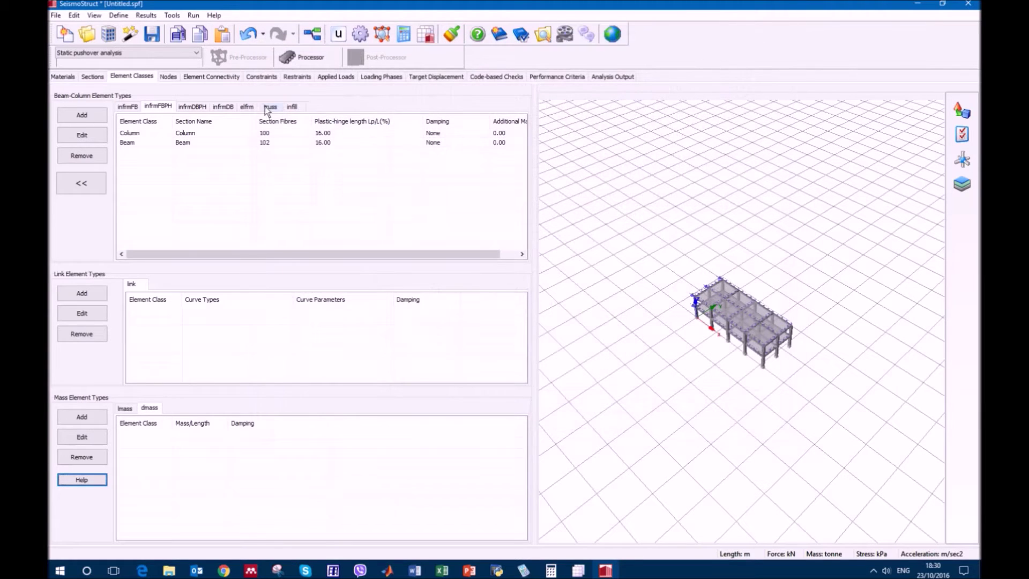
Step: Go to the Nodes module and display node labels and hide the grid in the 3D model view
{"action": "left_click", "coordinate": [168, 77]}
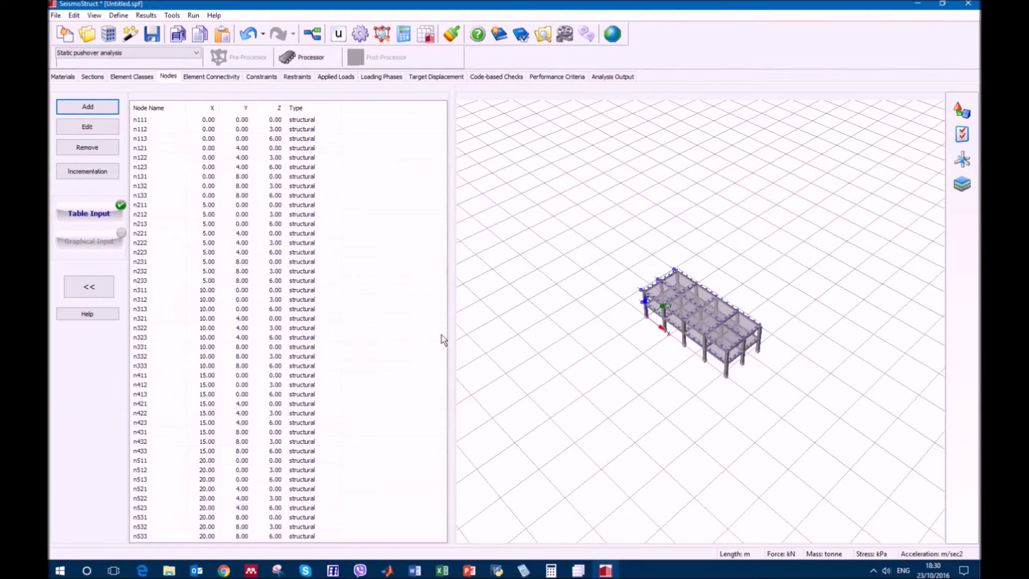
{"action": "left_click_drag", "start_coordinate": [658, 350], "coordinate": [712, 338]}
{"action": "scroll", "coordinate": [719, 351], "scroll_direction": "up", "scroll_amount": 3}
{"action": "scroll", "coordinate": [719, 352], "scroll_direction": "up", "scroll_amount": 5}
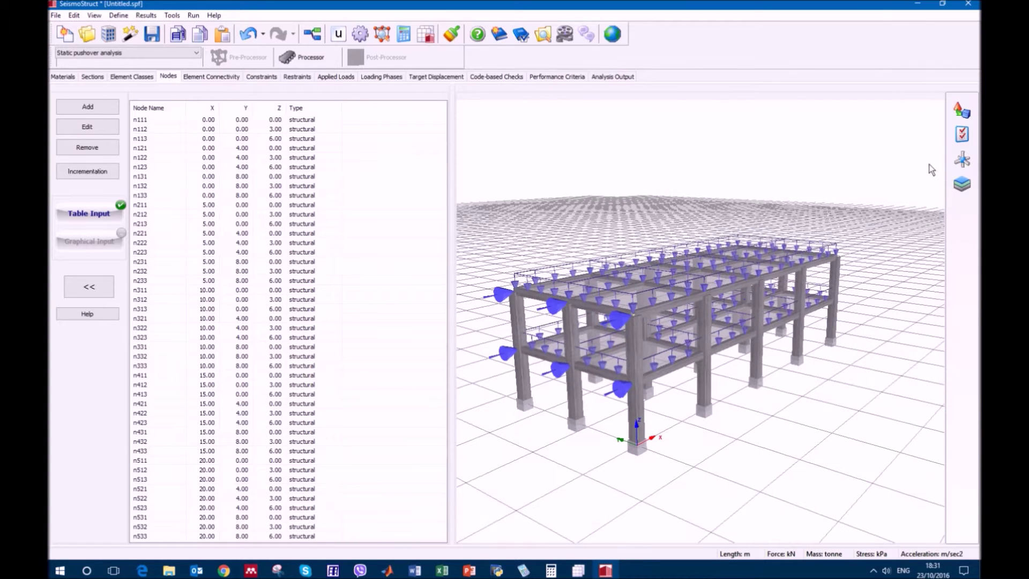
{"action": "left_click", "coordinate": [962, 137]}
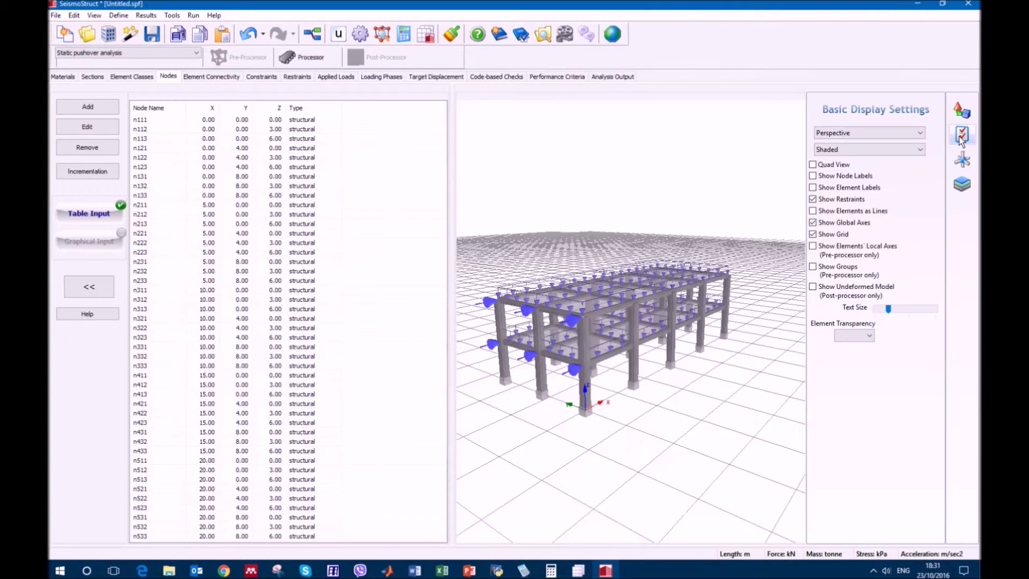
{"action": "left_click", "coordinate": [815, 176]}
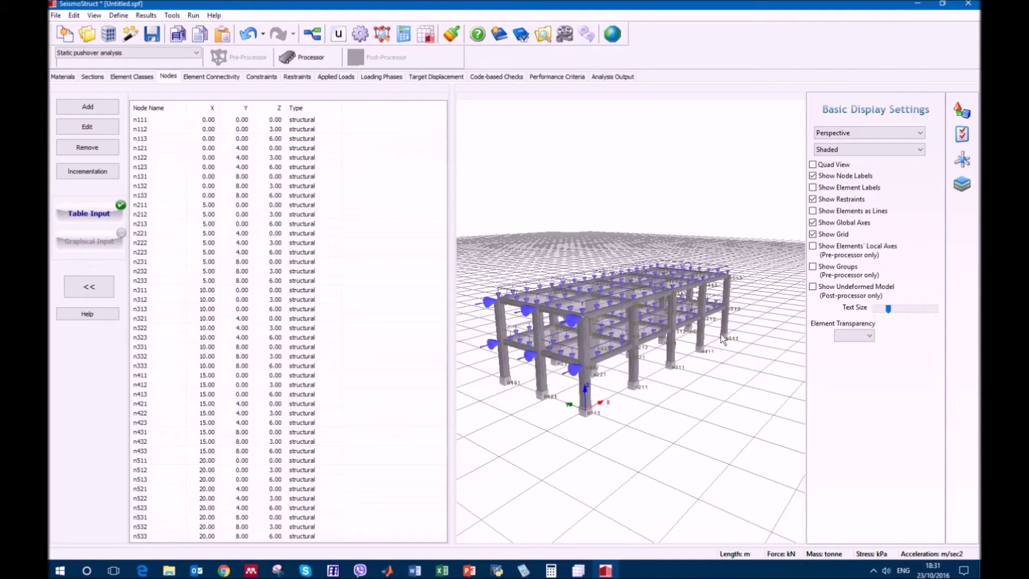
{"action": "left_click", "coordinate": [813, 234]}
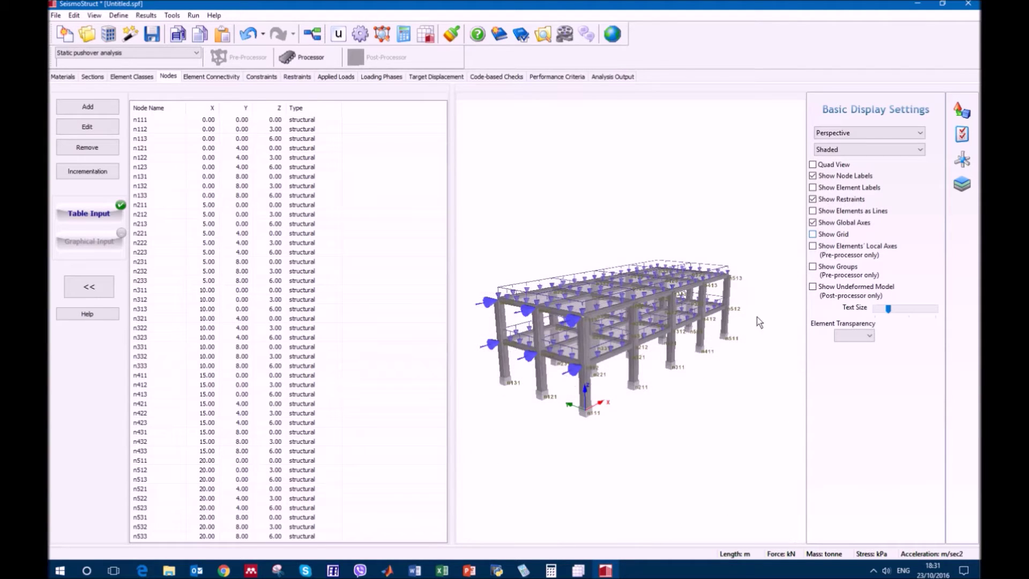
{"action": "left_click", "coordinate": [960, 135]}
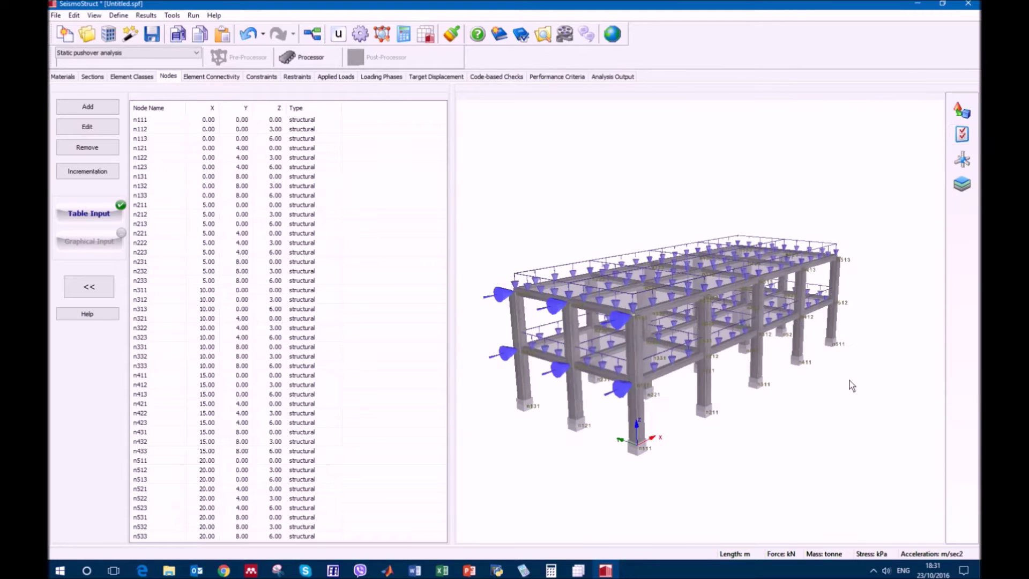
Step: Inspect node n111's coordinates and node type options, and close its properties without changing anything
{"action": "scroll", "coordinate": [756, 446], "scroll_direction": "up", "scroll_amount": 3}
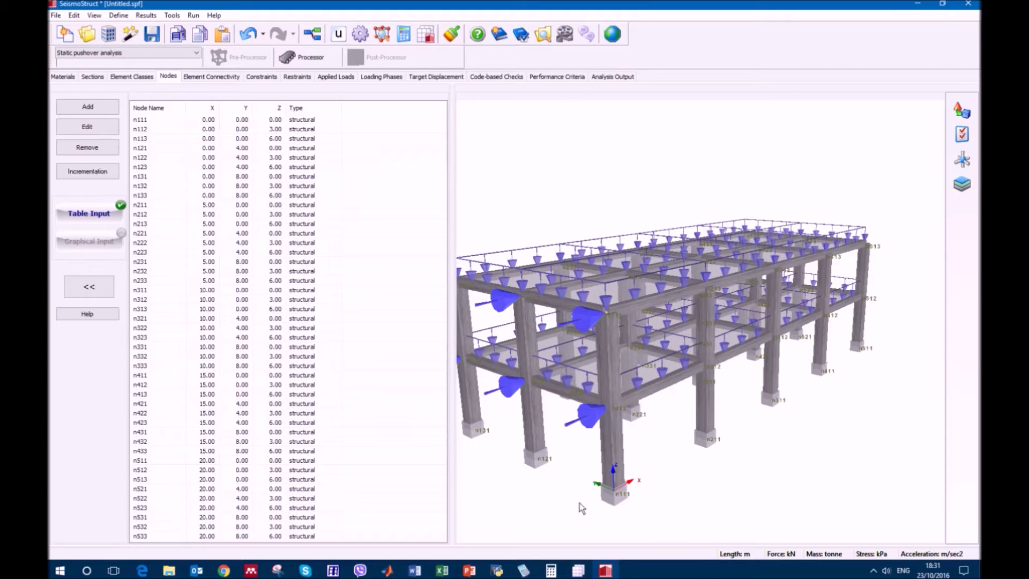
{"action": "double_click", "coordinate": [308, 120]}
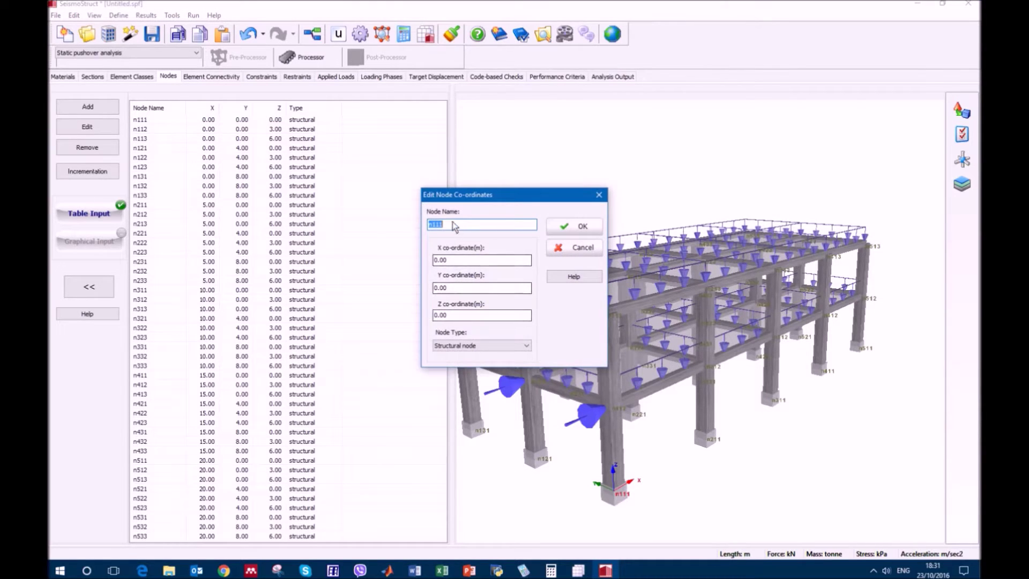
{"action": "left_click", "coordinate": [502, 346]}
{"action": "left_click", "coordinate": [503, 346]}
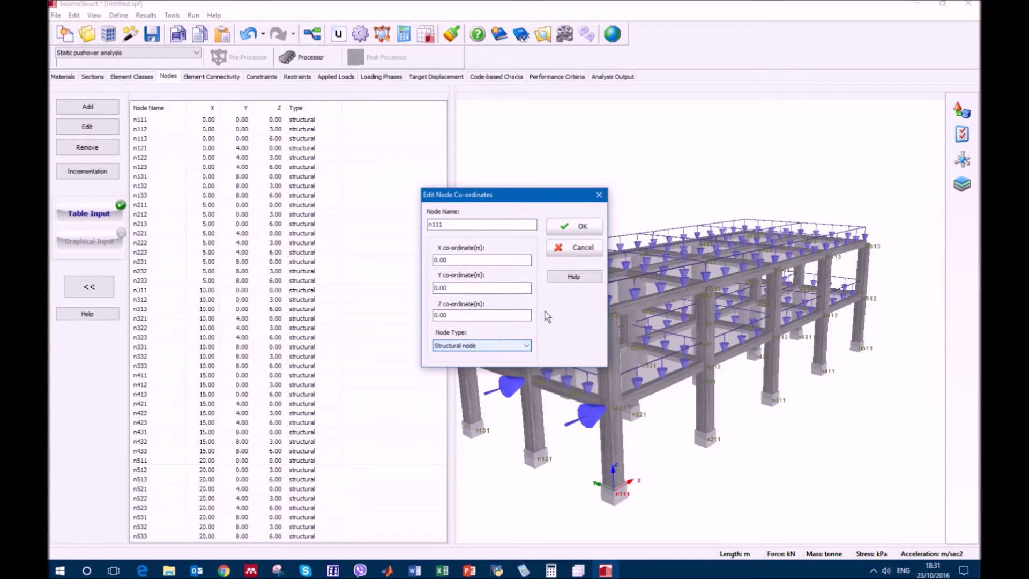
{"action": "left_click", "coordinate": [571, 247]}
Step: Select nodes n113, n111, n112 and n213 in the node table to locate each of them in the 3D model
{"action": "left_click", "coordinate": [255, 141]}
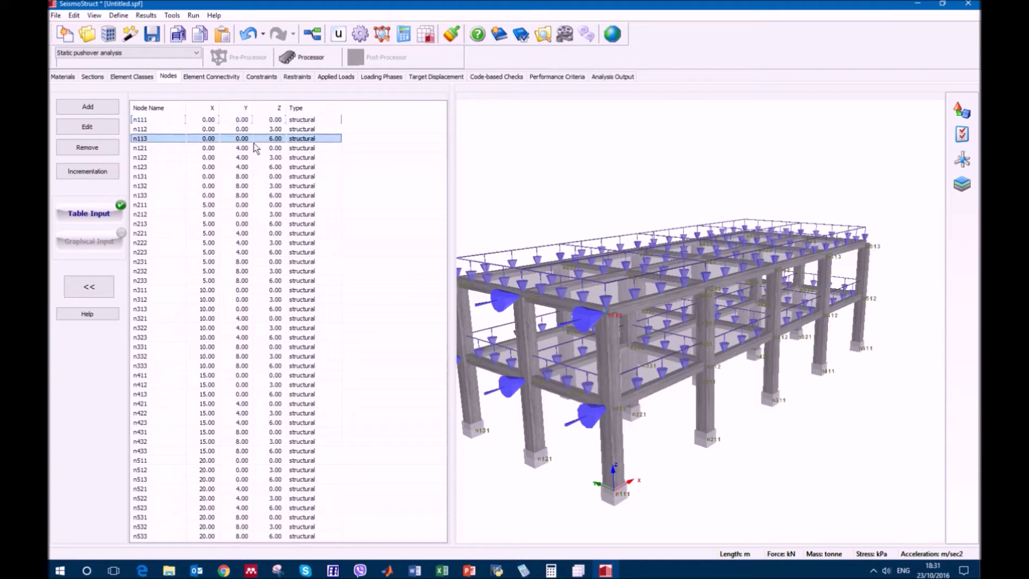
{"action": "left_click", "coordinate": [220, 122]}
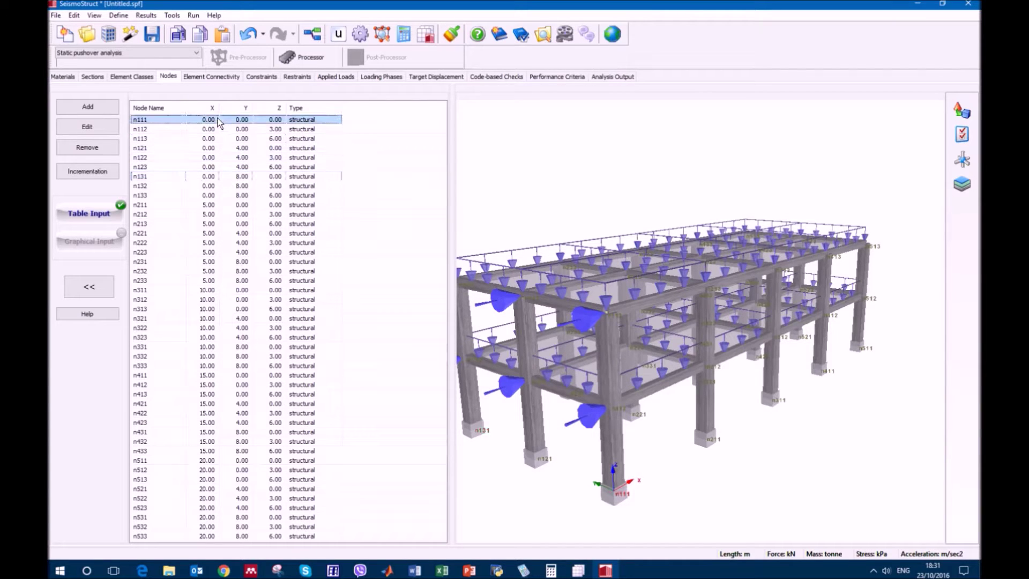
{"action": "left_click", "coordinate": [537, 196]}
{"action": "scroll", "coordinate": [537, 196], "scroll_direction": "down", "scroll_amount": 3}
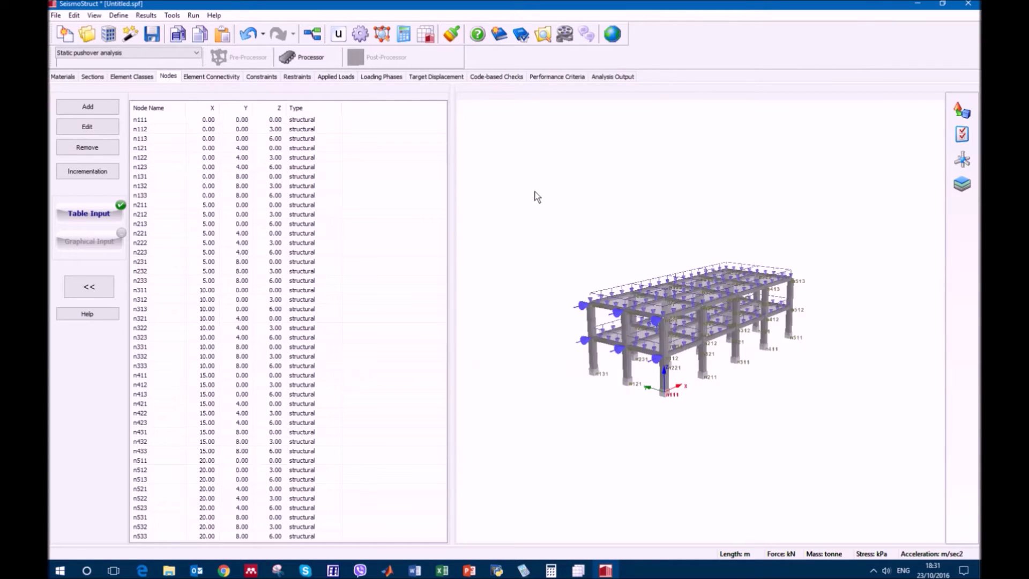
{"action": "scroll", "coordinate": [537, 196], "scroll_direction": "up", "scroll_amount": 4}
{"action": "left_click_drag", "start_coordinate": [547, 472], "coordinate": [602, 487]}
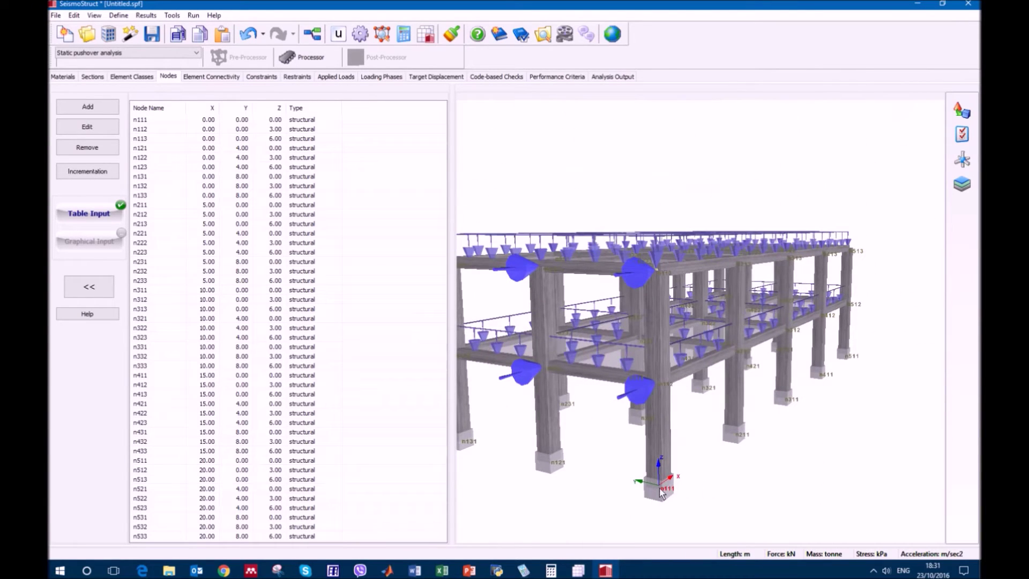
{"action": "left_click", "coordinate": [182, 130]}
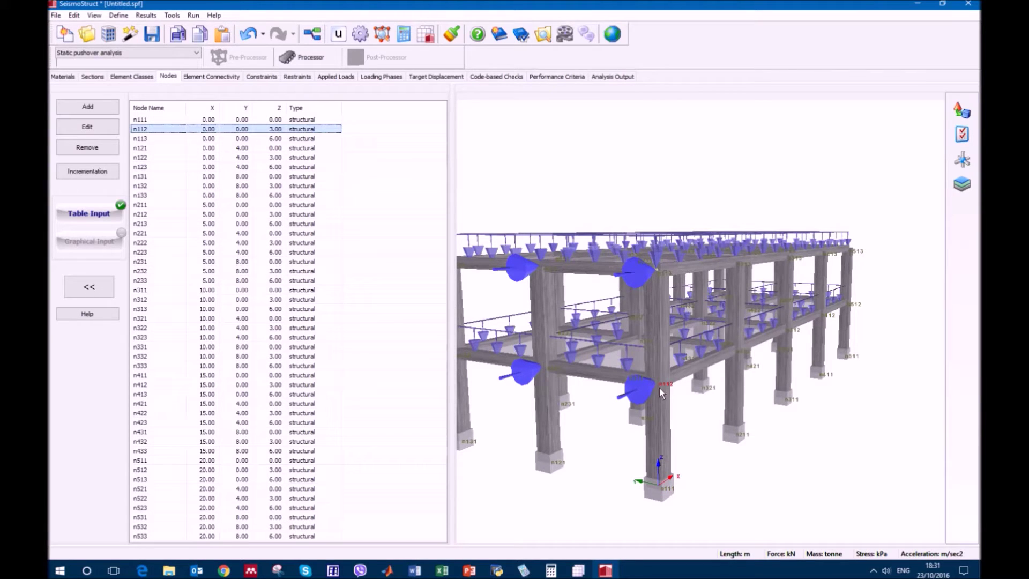
{"action": "left_click", "coordinate": [211, 223]}
{"action": "mouse_move", "coordinate": [600, 471]}
{"action": "left_mouse_down"}
{"action": "mouse_move", "coordinate": [622, 464]}
{"action": "mouse_move", "coordinate": [621, 453]}
{"action": "mouse_move", "coordinate": [601, 475]}
{"action": "mouse_move", "coordinate": [607, 459]}
{"action": "left_mouse_up"}
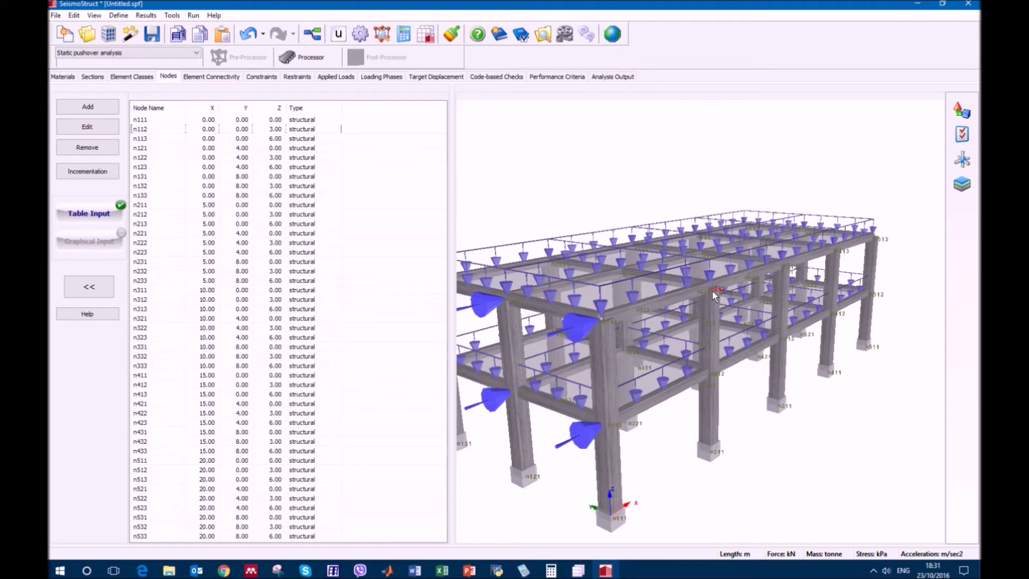
Step: Enlarge the label text in the display settings and view the model from the Top and Bottom
{"action": "left_click", "coordinate": [960, 136]}
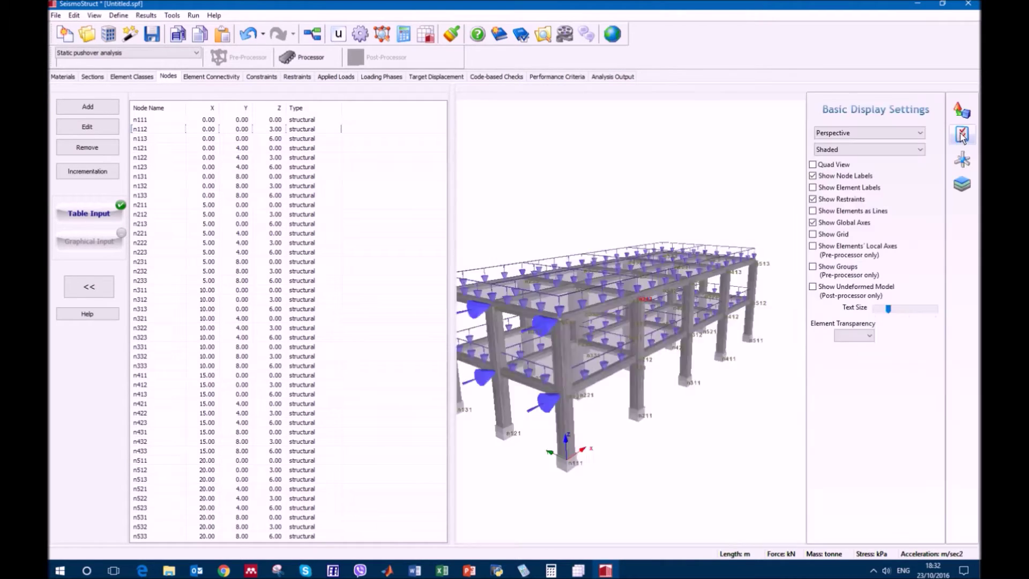
{"action": "mouse_move", "coordinate": [888, 309]}
{"action": "left_mouse_down"}
{"action": "mouse_move", "coordinate": [914, 306]}
{"action": "mouse_move", "coordinate": [903, 312]}
{"action": "left_mouse_up"}
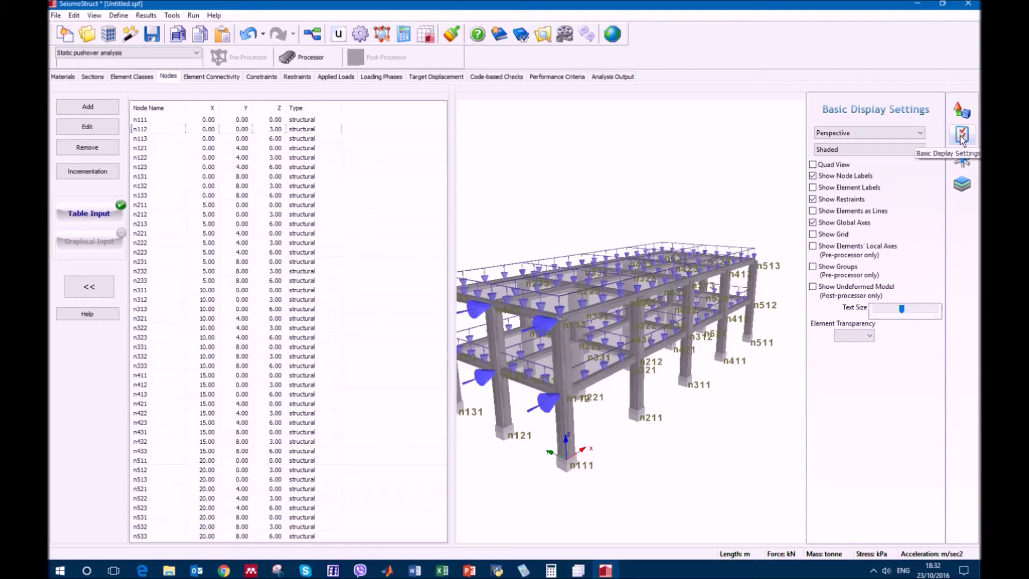
{"action": "left_click", "coordinate": [917, 134]}
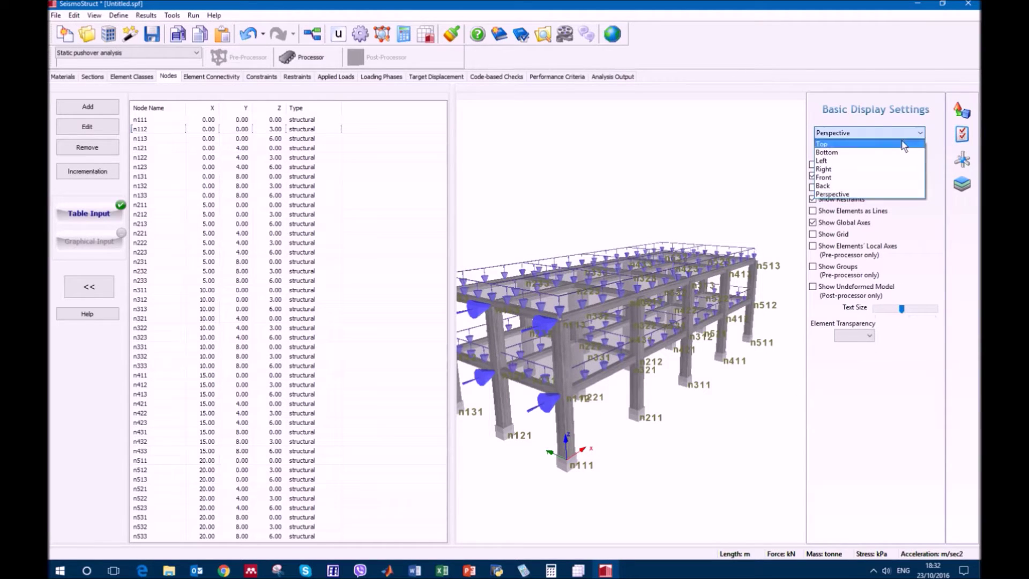
{"action": "left_click", "coordinate": [901, 144]}
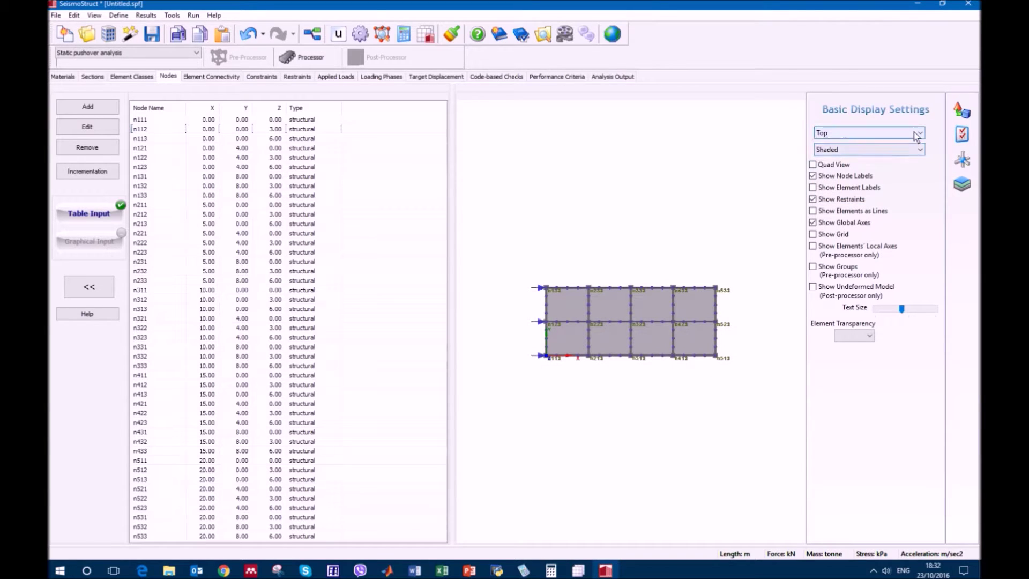
{"action": "left_click", "coordinate": [911, 134]}
{"action": "left_click", "coordinate": [909, 153]}
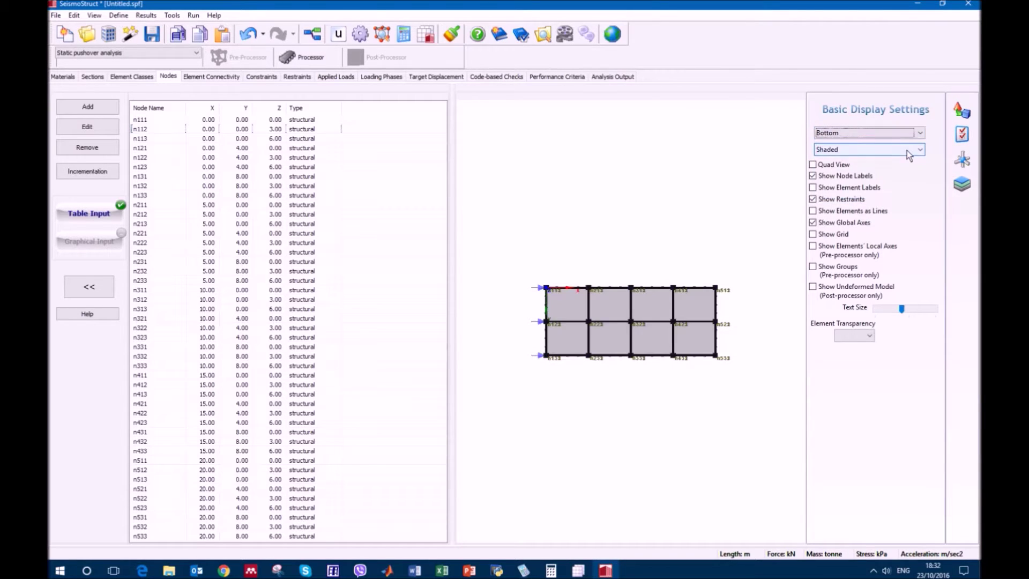
Step: View the frame in the Left and Front elevations
{"action": "left_click", "coordinate": [917, 134]}
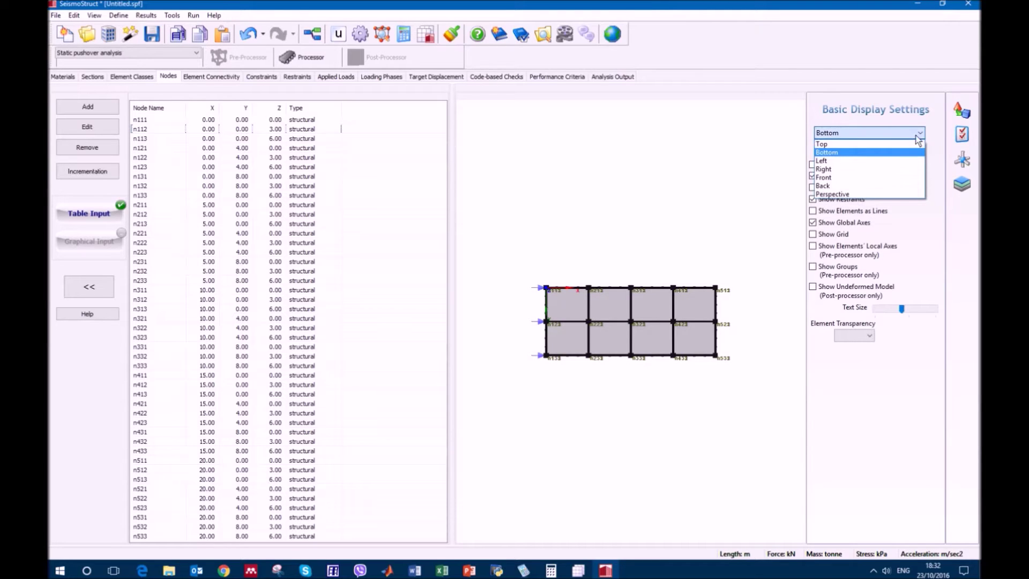
{"action": "left_click", "coordinate": [905, 161]}
{"action": "left_click", "coordinate": [769, 317]}
{"action": "scroll", "coordinate": [769, 317], "scroll_direction": "up", "scroll_amount": 1}
{"action": "scroll", "coordinate": [769, 320], "scroll_direction": "up", "scroll_amount": 4}
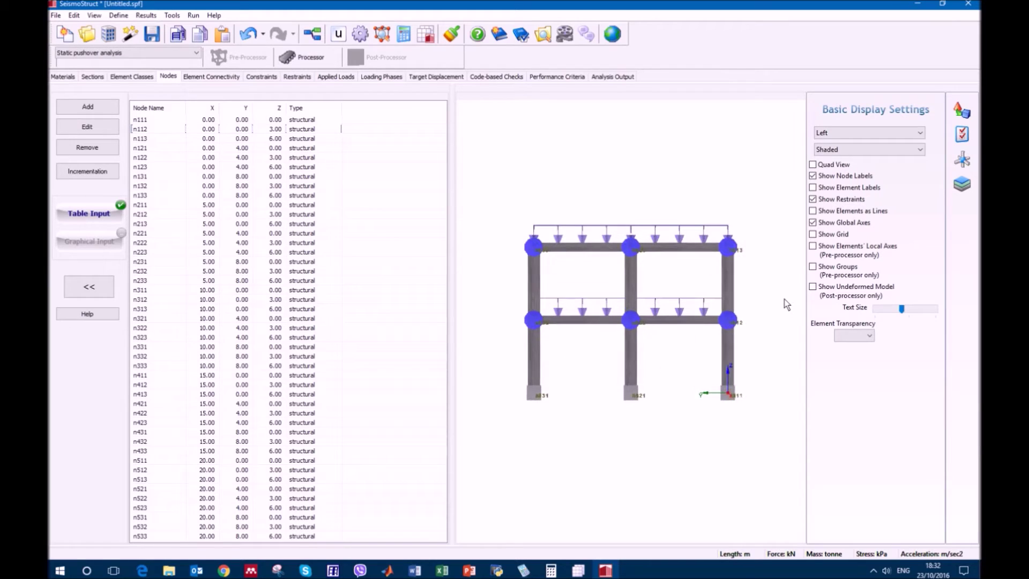
{"action": "left_click", "coordinate": [882, 131]}
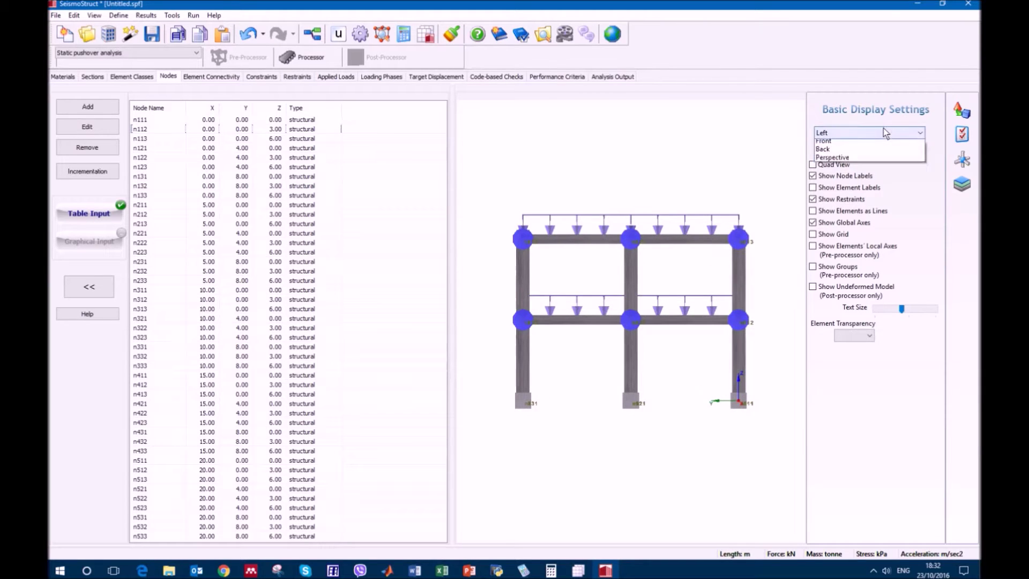
{"action": "left_click", "coordinate": [873, 179]}
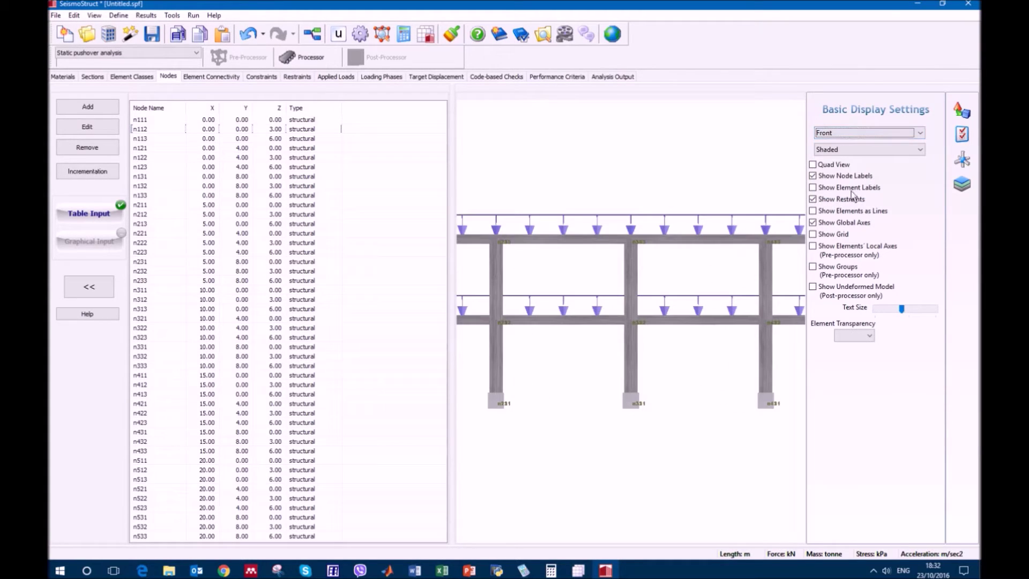
{"action": "scroll", "coordinate": [709, 439], "scroll_direction": "down", "scroll_amount": 5}
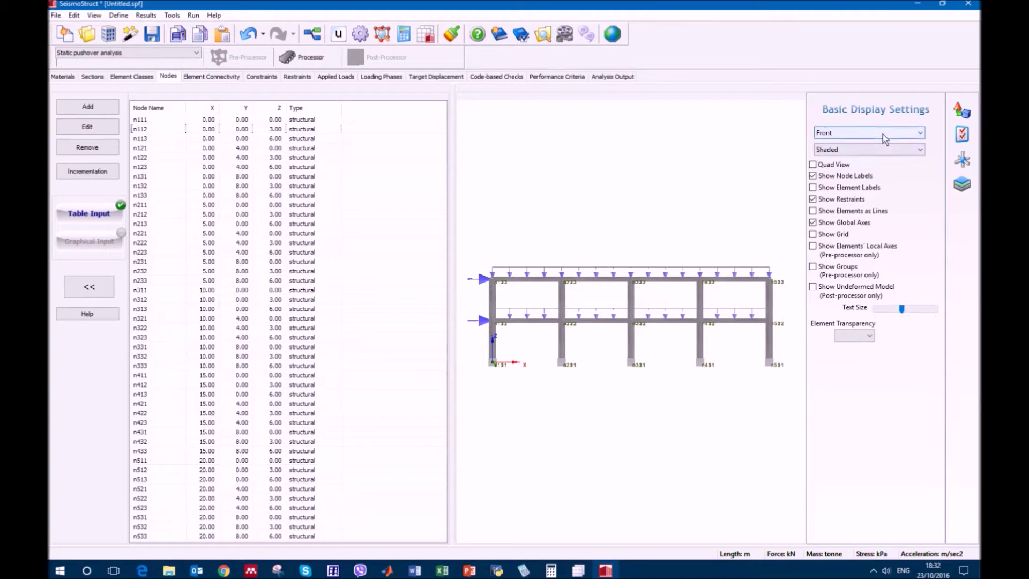
Step: Return the model to the Perspective view and close the display settings
{"action": "left_click", "coordinate": [918, 133]}
{"action": "left_click", "coordinate": [866, 196]}
{"action": "left_click_drag", "start_coordinate": [715, 391], "coordinate": [705, 427]}
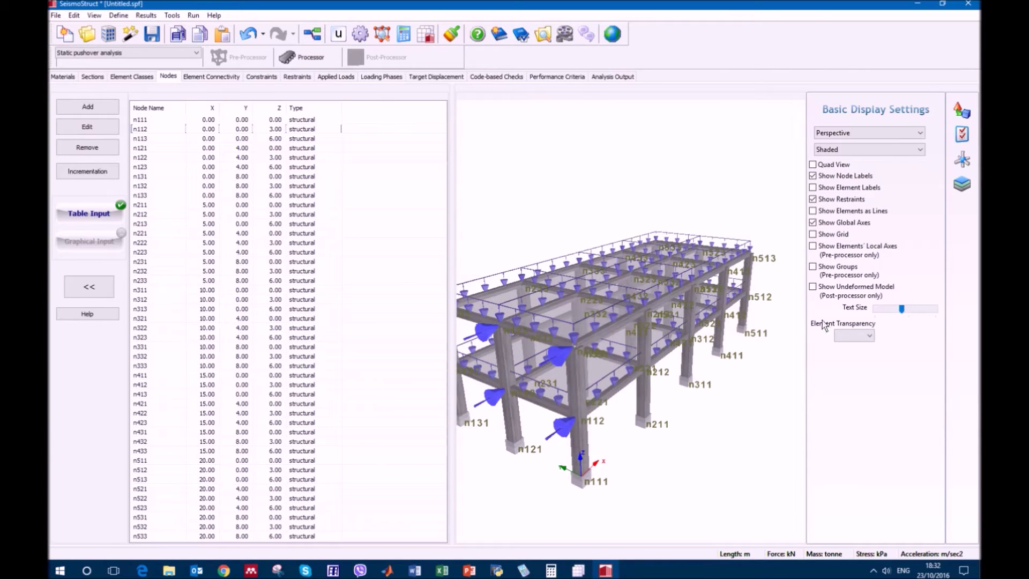
{"action": "left_click", "coordinate": [961, 135]}
{"action": "scroll", "coordinate": [817, 427], "scroll_direction": "down", "scroll_amount": 2}
{"action": "scroll", "coordinate": [817, 427], "scroll_direction": "down", "scroll_amount": 3}
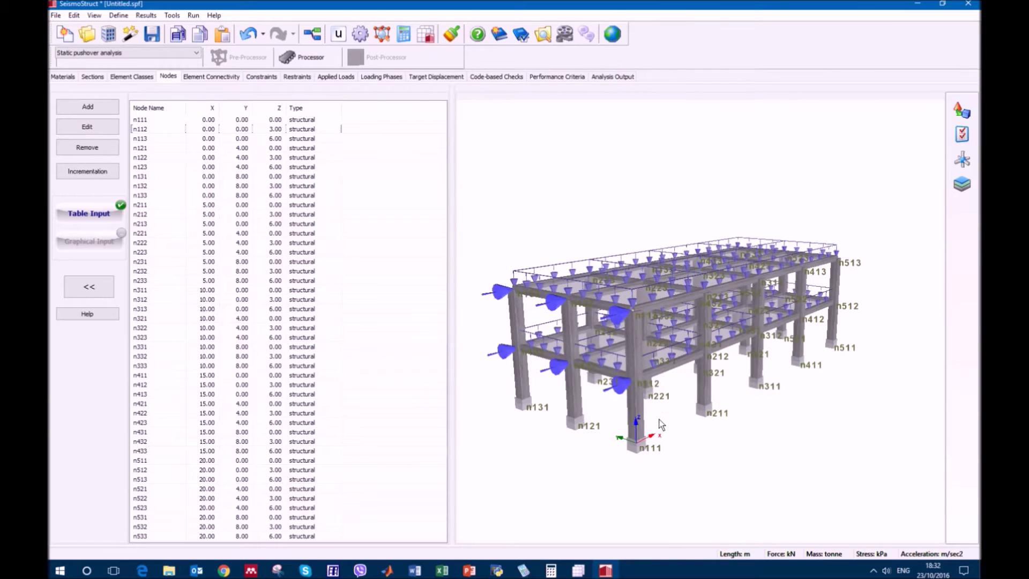
Step: Go to the Element Connectivity module and highlight beam bmy112 in the 3D model
{"action": "left_click", "coordinate": [218, 78]}
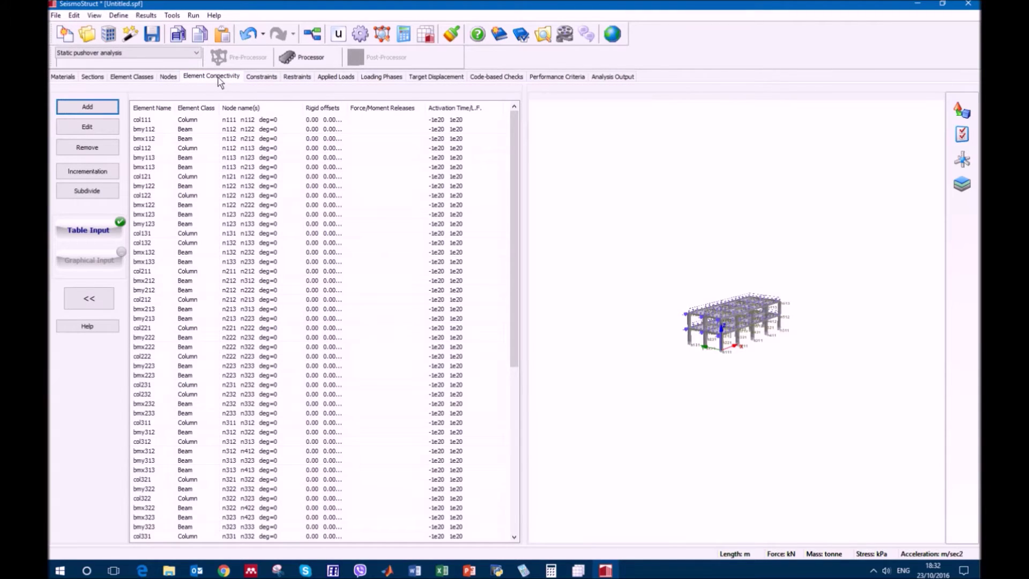
{"action": "left_click", "coordinate": [235, 129]}
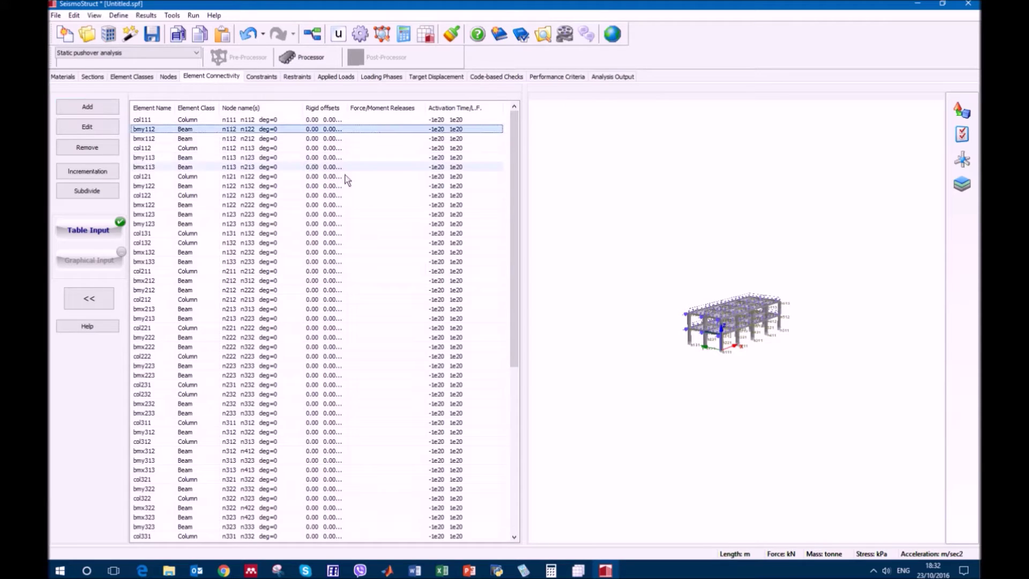
{"action": "left_click", "coordinate": [708, 362]}
{"action": "scroll", "coordinate": [708, 362], "scroll_direction": "up", "scroll_amount": 5}
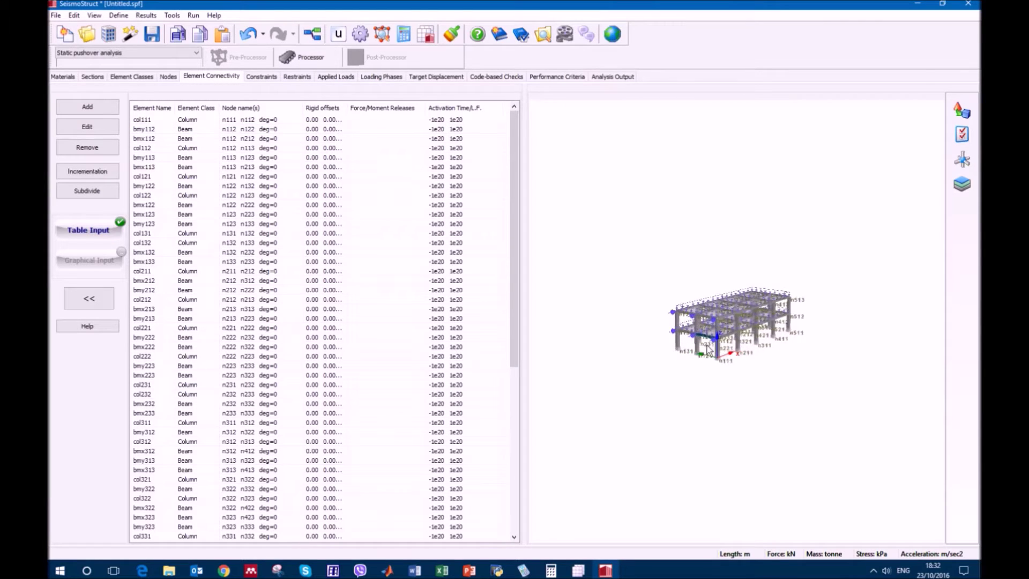
{"action": "scroll", "coordinate": [661, 413], "scroll_direction": "up", "scroll_amount": 2}
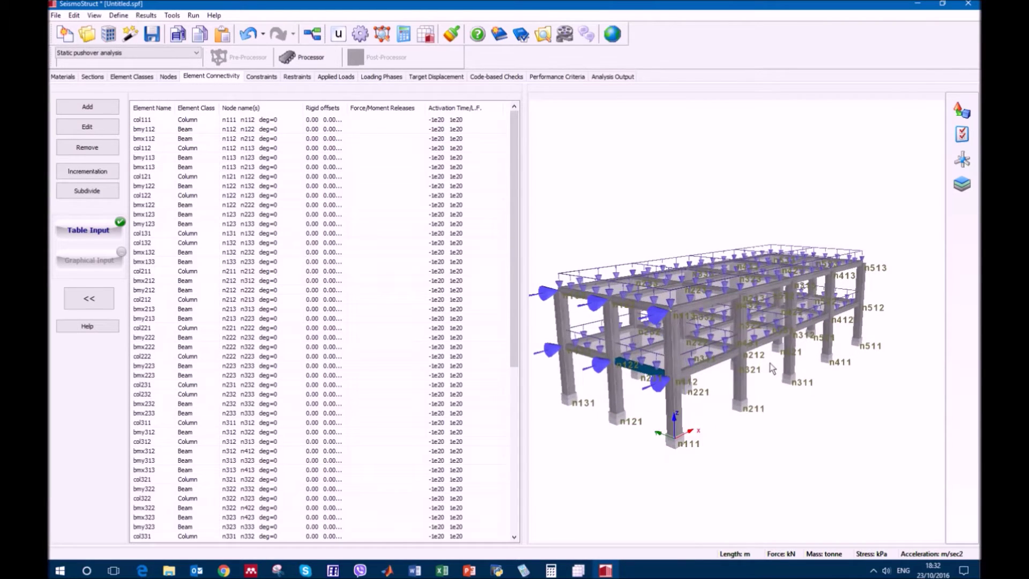
Step: Replace the node labels with element labels in the 3D view and reduce the label text to the smallest size
{"action": "left_click", "coordinate": [962, 134]}
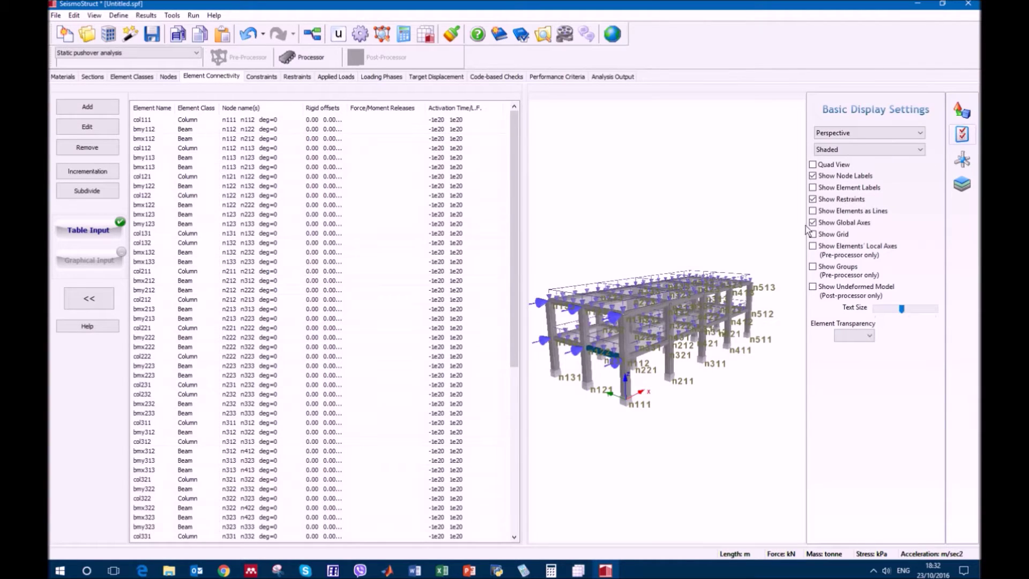
{"action": "left_click", "coordinate": [813, 177]}
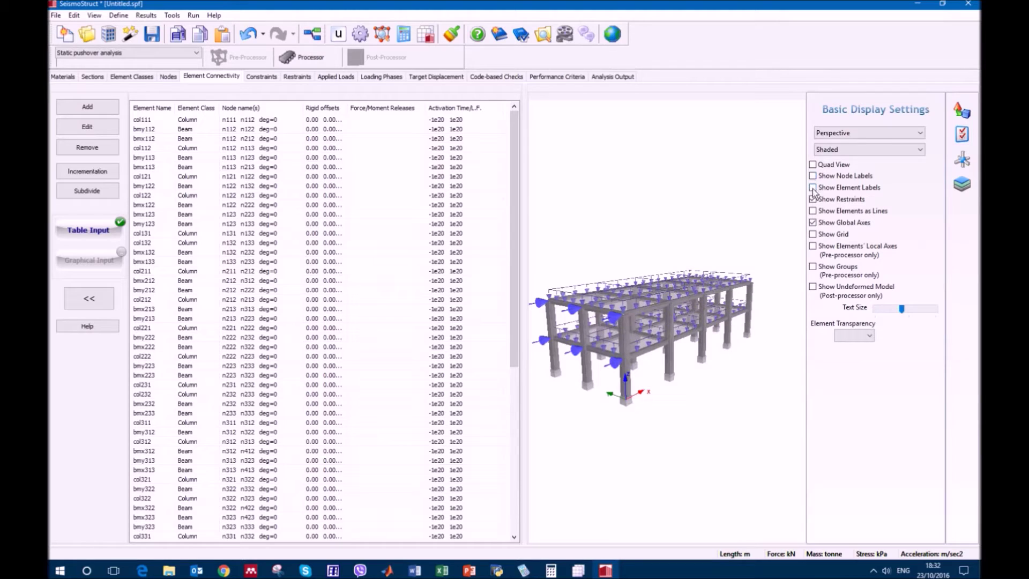
{"action": "left_click", "coordinate": [813, 188]}
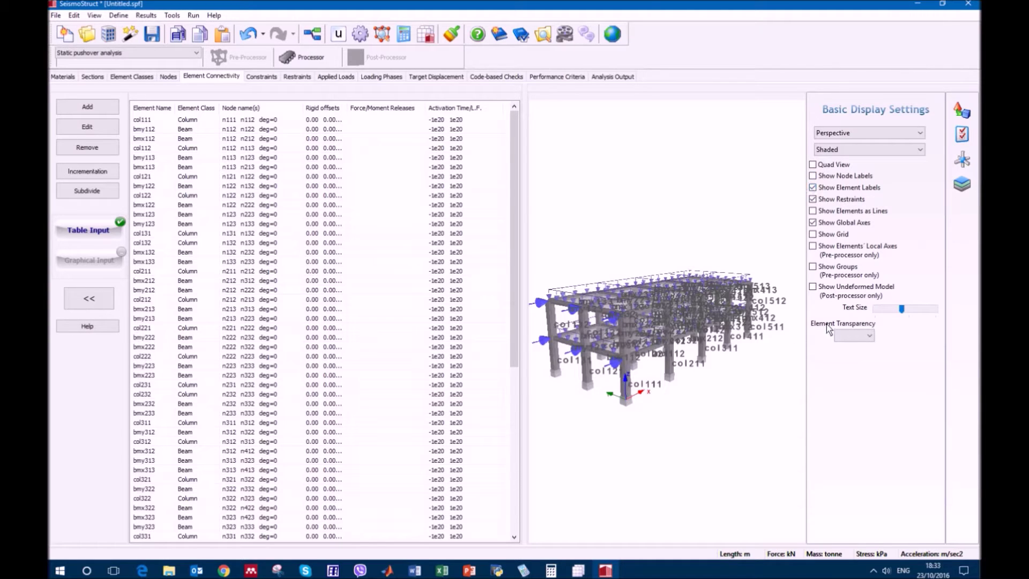
{"action": "left_click_drag", "start_coordinate": [901, 310], "coordinate": [876, 312]}
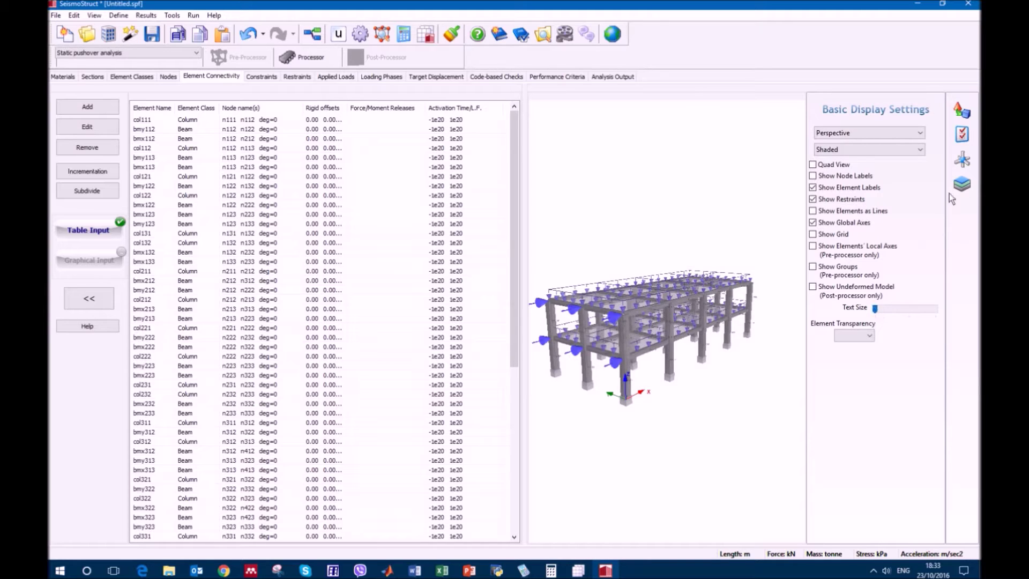
{"action": "left_click", "coordinate": [961, 137]}
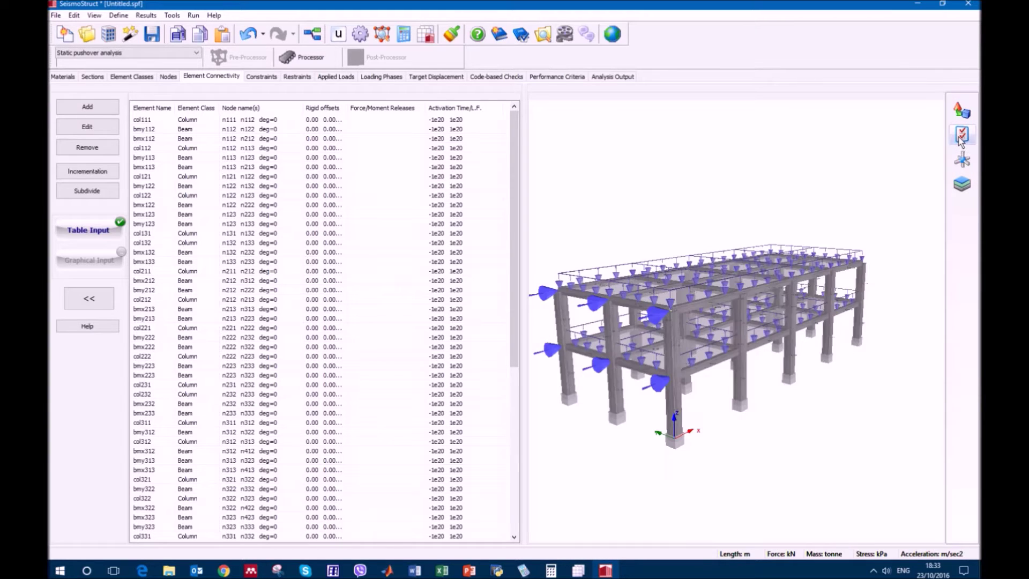
Step: Identify beam bmy112 in the 3D model and open its element properties
{"action": "scroll", "coordinate": [657, 448], "scroll_direction": "up", "scroll_amount": 2}
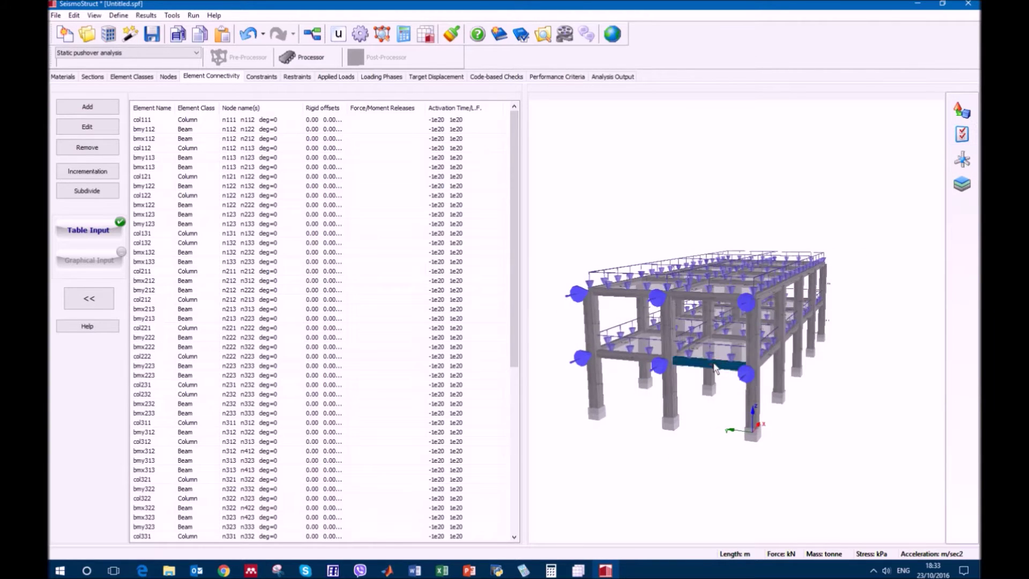
{"action": "scroll", "coordinate": [670, 450], "scroll_direction": "up", "scroll_amount": 5}
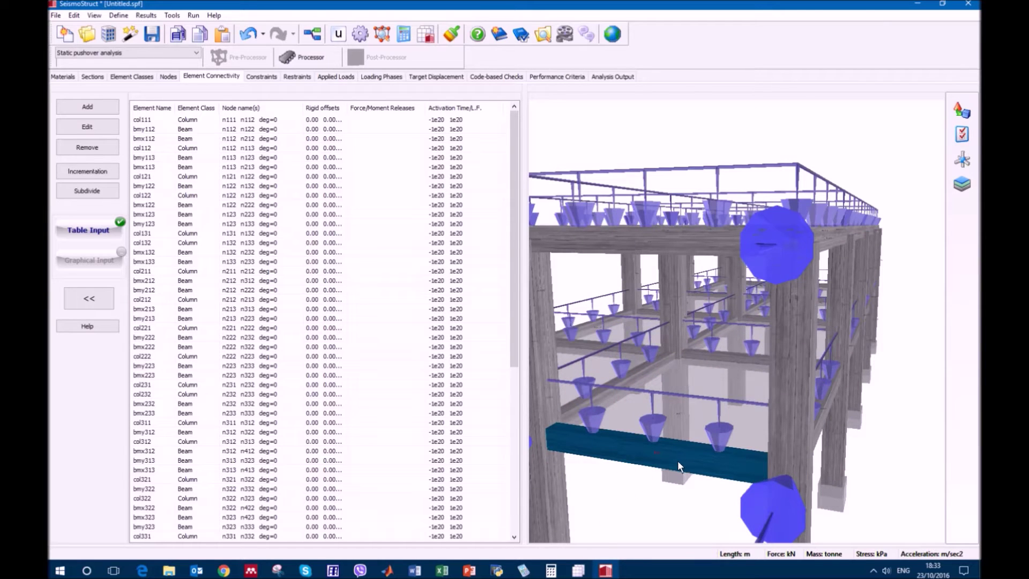
{"action": "mouse_move", "coordinate": [679, 465]}
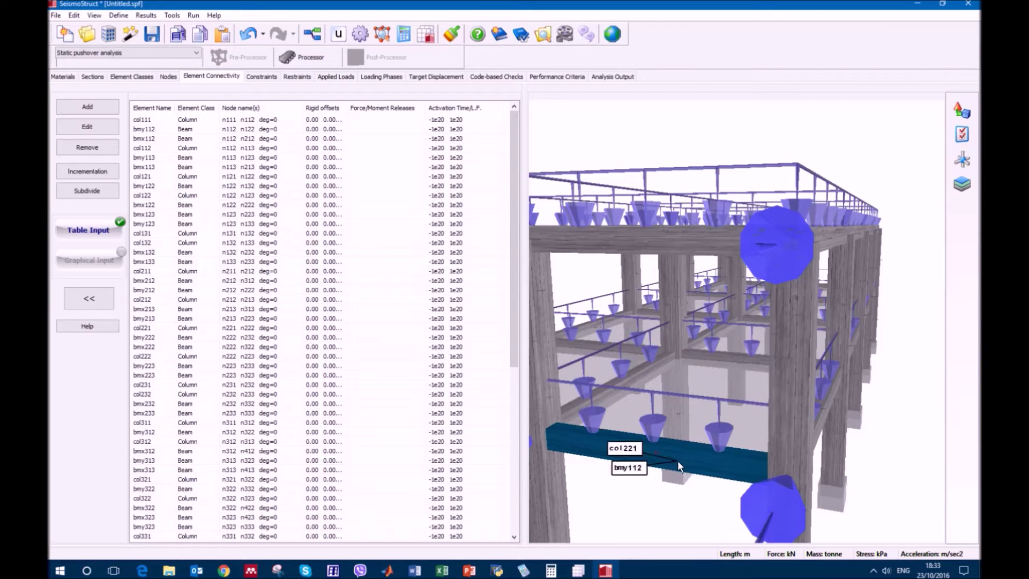
{"action": "left_click", "coordinate": [625, 469]}
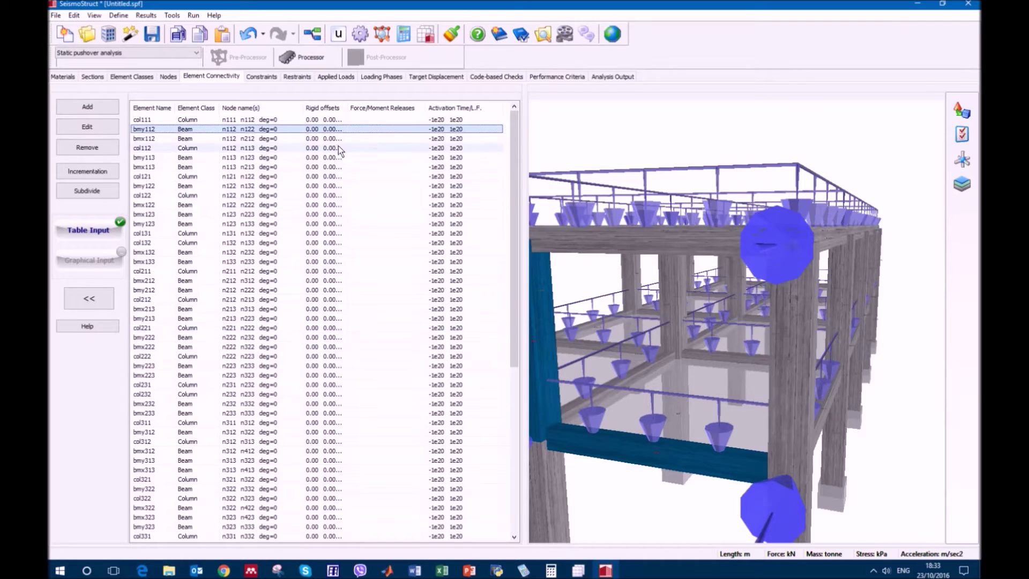
{"action": "left_click", "coordinate": [321, 129]}
{"action": "double_click", "coordinate": [320, 131]}
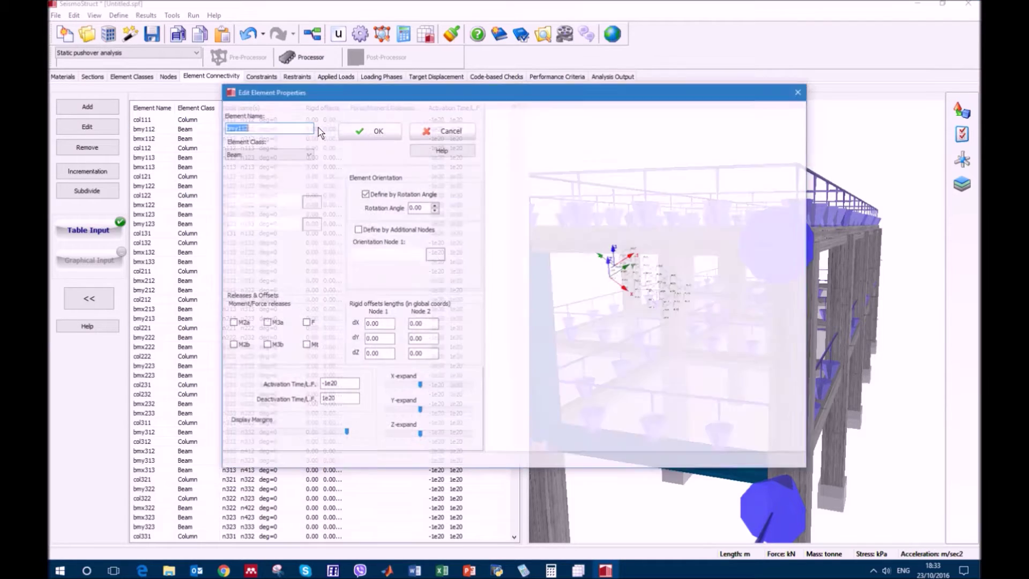
Step: Review beam bmy112's element class and end nodes n112 and n122, locating them in the dialog's 3D preview
{"action": "left_click", "coordinate": [305, 154]}
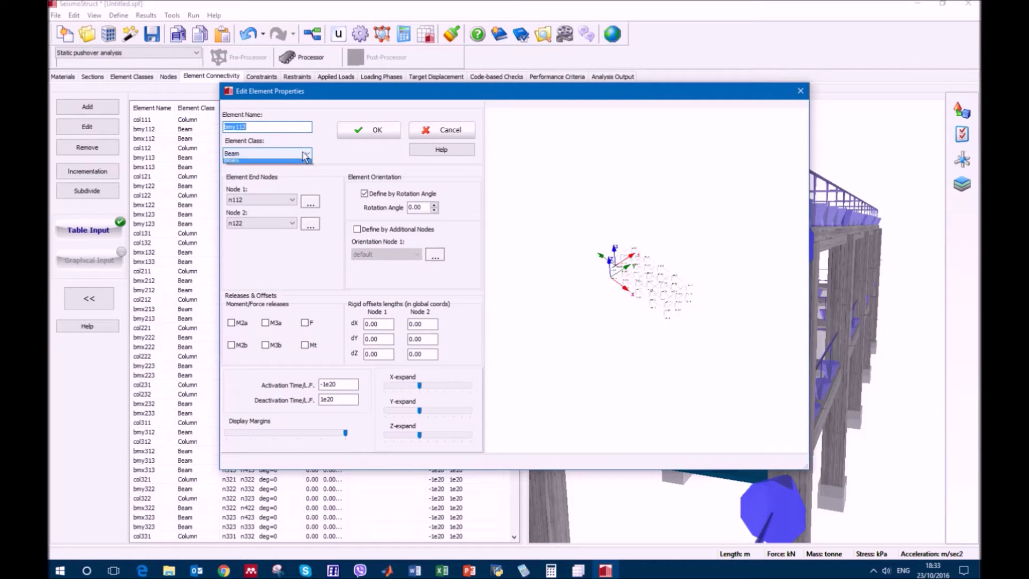
{"action": "left_click", "coordinate": [306, 155]}
{"action": "left_click", "coordinate": [242, 131]}
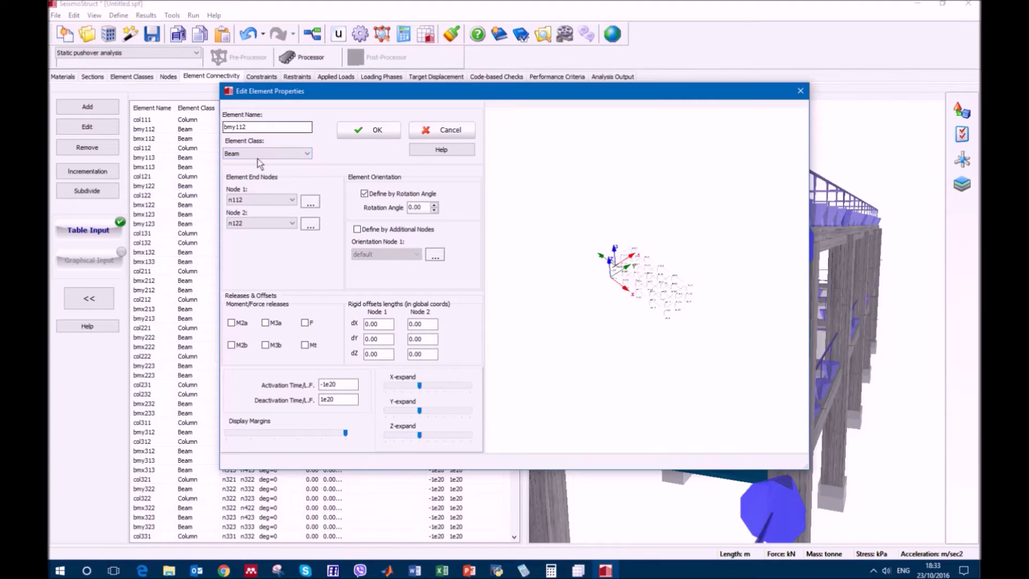
{"action": "left_click", "coordinate": [292, 200]}
{"action": "left_click", "coordinate": [292, 199]}
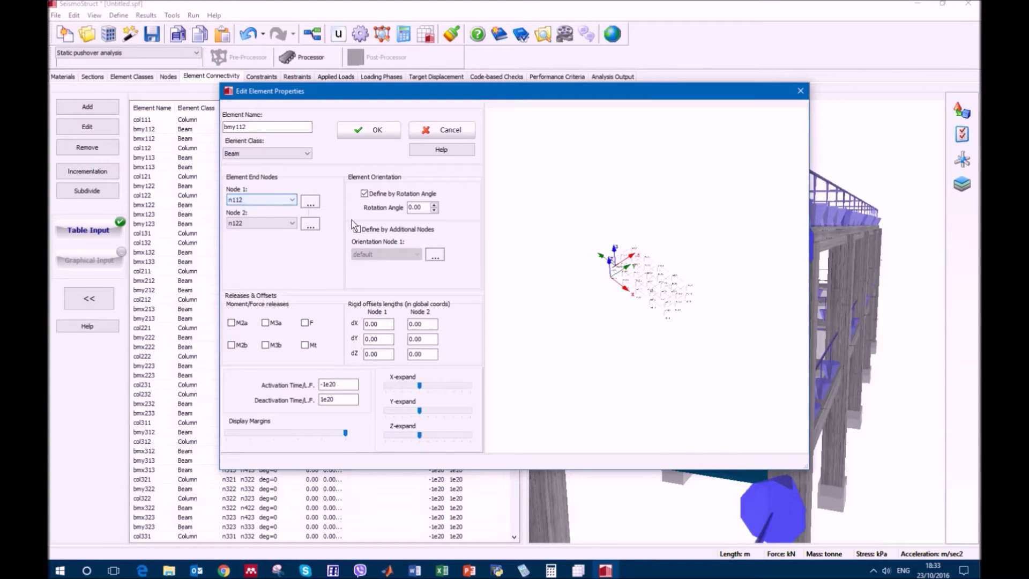
{"action": "left_click_drag", "start_coordinate": [613, 314], "coordinate": [617, 421]}
{"action": "left_click_drag", "start_coordinate": [686, 360], "coordinate": [734, 414]}
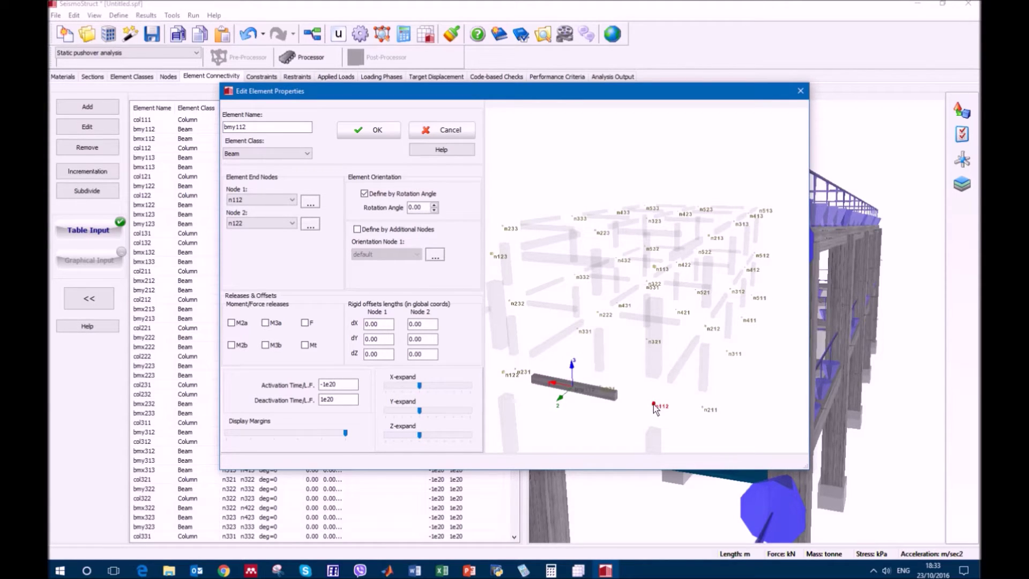
{"action": "left_click", "coordinate": [293, 200]}
{"action": "left_click", "coordinate": [293, 201]}
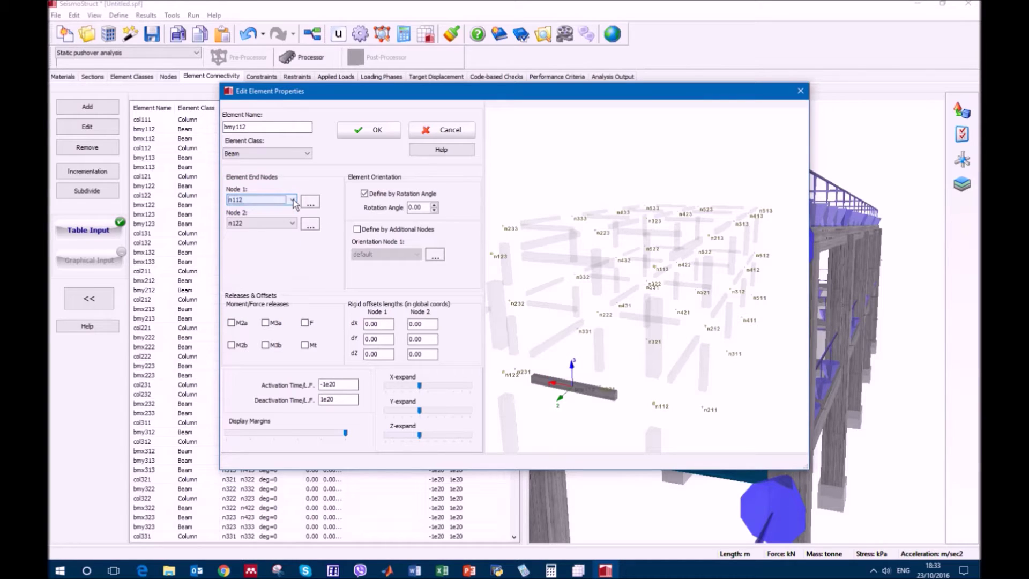
{"action": "left_click", "coordinate": [505, 378]}
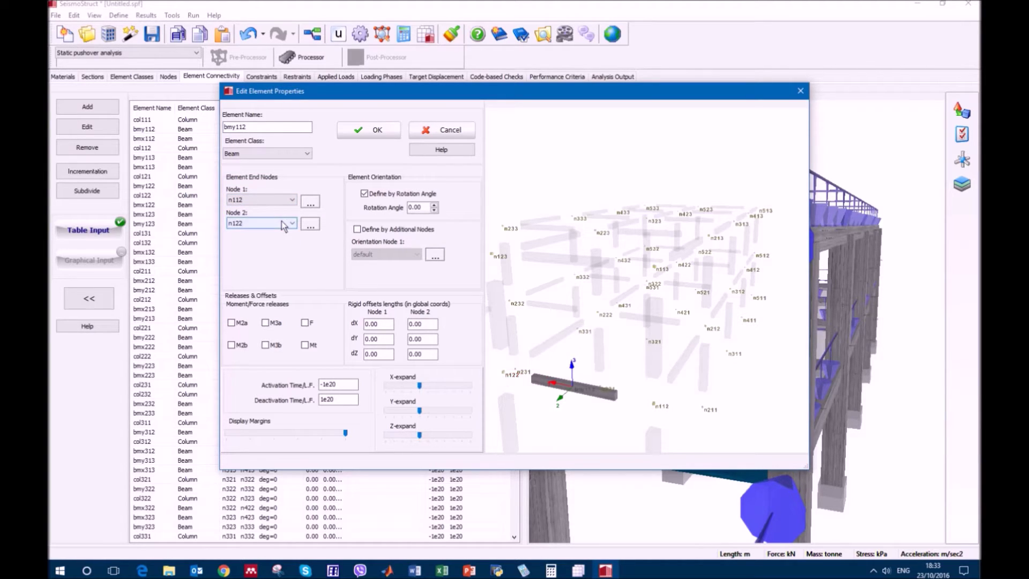
{"action": "left_click_drag", "start_coordinate": [575, 415], "coordinate": [542, 403]}
Step: Try out different rotation angles for beam bmy112 in the preview and discard the changes
{"action": "left_click", "coordinate": [434, 205]}
{"action": "left_click", "coordinate": [435, 205]}
{"action": "left_click", "coordinate": [434, 205]}
{"action": "left_click", "coordinate": [435, 205]}
{"action": "left_click", "coordinate": [435, 204]}
{"action": "left_click", "coordinate": [435, 204]}
{"action": "left_click", "coordinate": [435, 204]}
{"action": "left_click", "coordinate": [434, 205]}
{"action": "left_click", "coordinate": [434, 204]}
{"action": "left_click", "coordinate": [435, 206]}
{"action": "left_click", "coordinate": [434, 206]}
{"action": "left_click", "coordinate": [435, 206]}
{"action": "left_click", "coordinate": [434, 206]}
{"action": "left_click_drag", "start_coordinate": [434, 206], "coordinate": [435, 209]}
{"action": "left_click", "coordinate": [435, 210]}
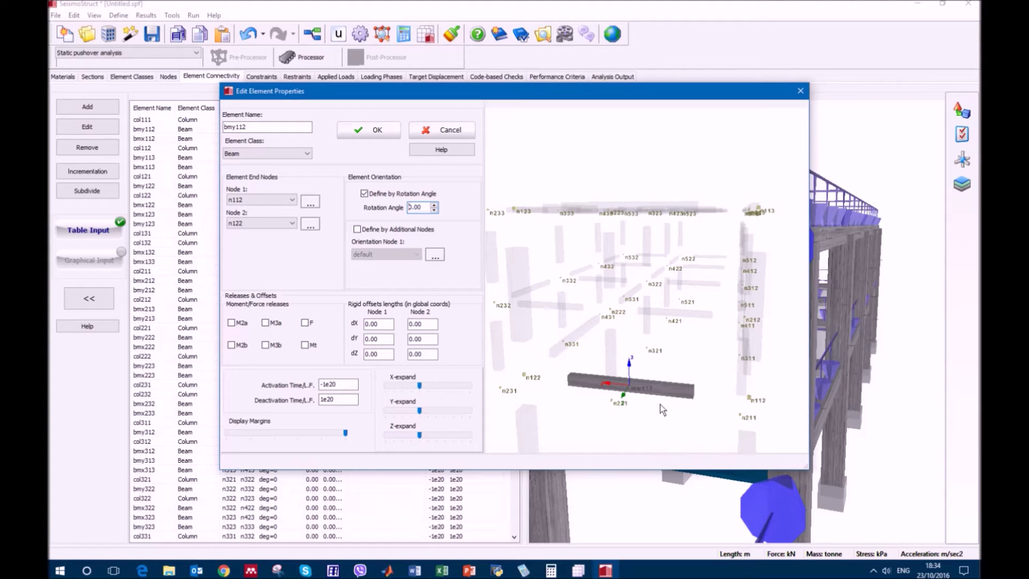
{"action": "left_click", "coordinate": [432, 130]}
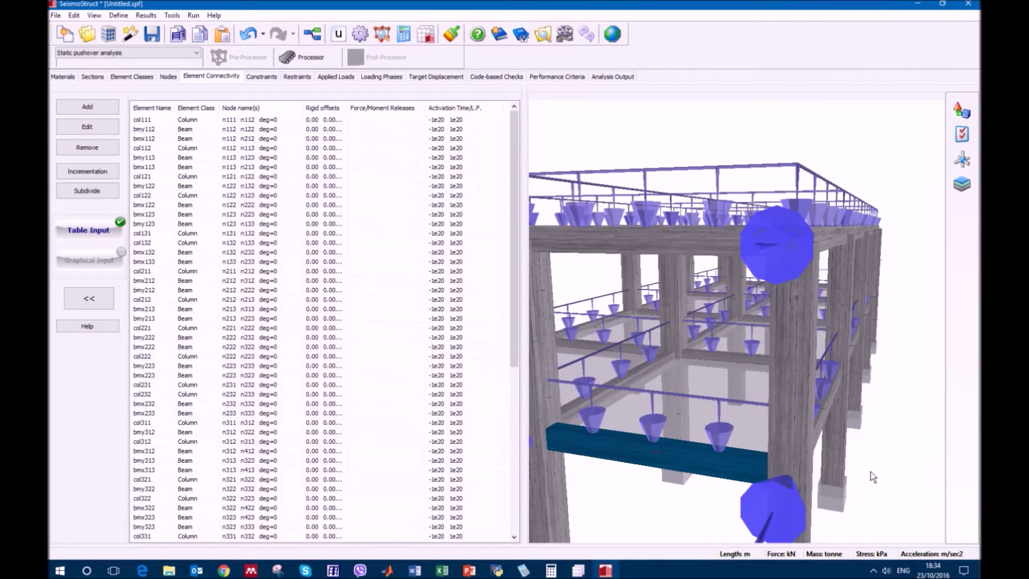
Step: Select ground-floor column col311 in the 3D model and open its properties to examine end nodes n311 and n312
{"action": "left_click", "coordinate": [847, 388]}
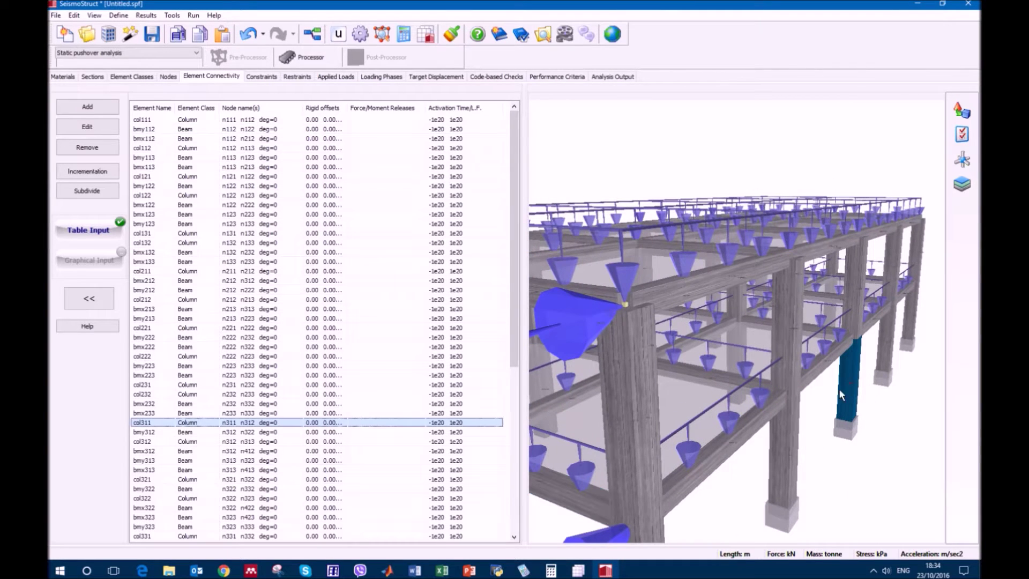
{"action": "double_click", "coordinate": [396, 422]}
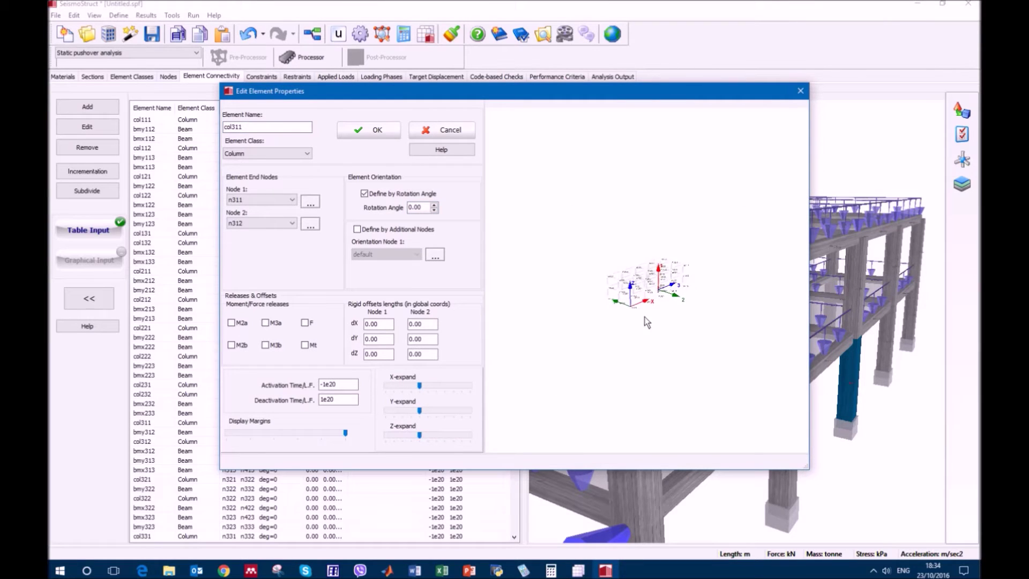
{"action": "scroll", "coordinate": [666, 301], "scroll_direction": "up", "scroll_amount": 3}
{"action": "scroll", "coordinate": [694, 343], "scroll_direction": "up", "scroll_amount": 5}
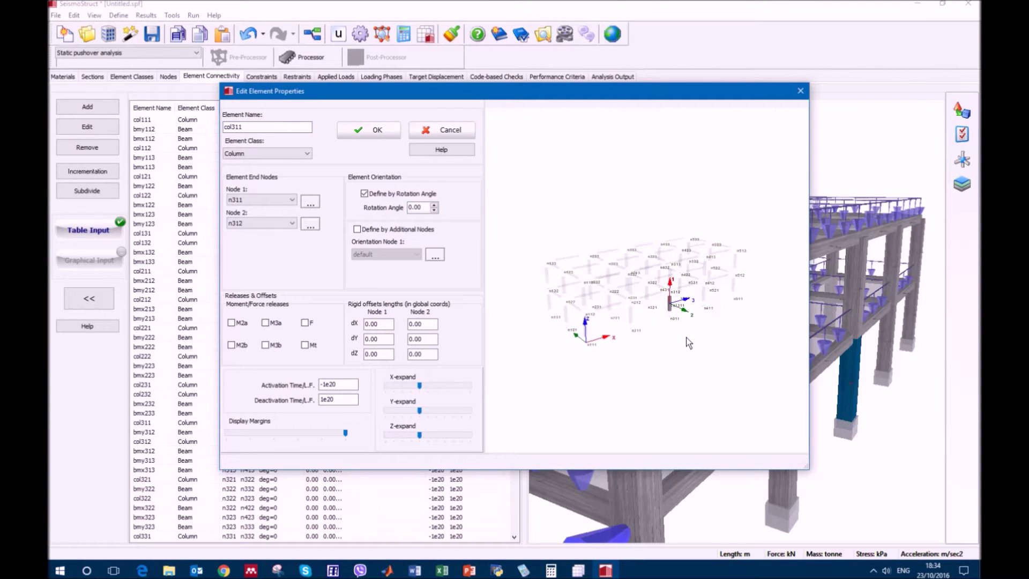
{"action": "scroll", "coordinate": [713, 384], "scroll_direction": "up", "scroll_amount": 5}
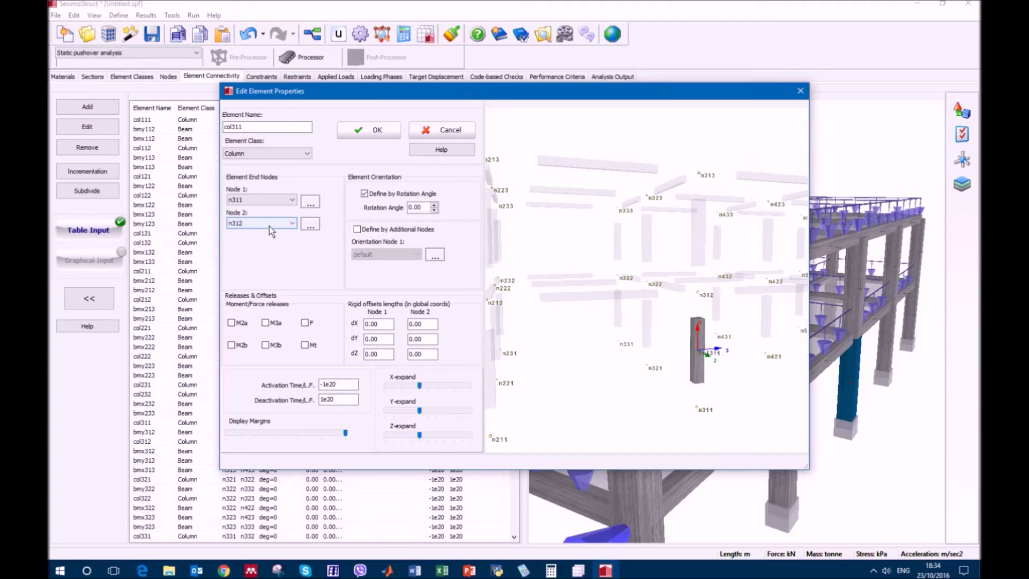
{"action": "left_click_drag", "start_coordinate": [698, 385], "coordinate": [616, 422]}
Step: Try out increasing rotation angles for column col311 in the preview and discard the changes
{"action": "left_click", "coordinate": [434, 205]}
{"action": "left_click", "coordinate": [434, 205]}
{"action": "left_click", "coordinate": [434, 205]}
{"action": "left_click", "coordinate": [434, 205]}
{"action": "left_click", "coordinate": [434, 206]}
{"action": "left_click", "coordinate": [434, 205]}
{"action": "left_click", "coordinate": [434, 205]}
{"action": "left_click", "coordinate": [434, 205]}
{"action": "left_click", "coordinate": [433, 205]}
{"action": "left_click", "coordinate": [434, 205]}
{"action": "left_click", "coordinate": [434, 205]}
{"action": "left_click", "coordinate": [434, 205]}
{"action": "left_click", "coordinate": [434, 205]}
{"action": "left_click", "coordinate": [434, 206]}
{"action": "left_click", "coordinate": [434, 206]}
{"action": "left_click", "coordinate": [434, 205]}
{"action": "left_click", "coordinate": [434, 205]}
{"action": "left_click", "coordinate": [434, 205]}
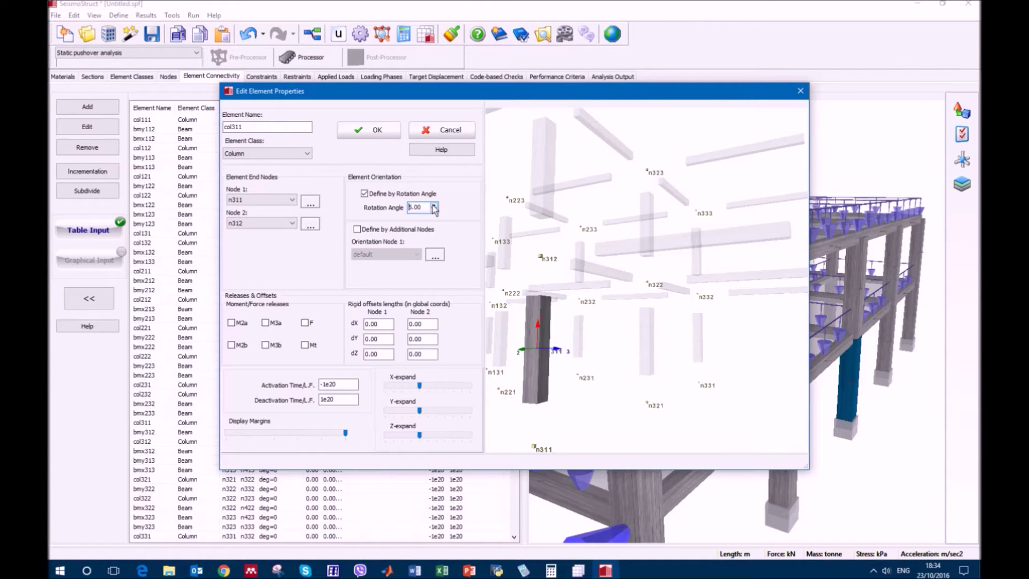
{"action": "left_click", "coordinate": [451, 130]}
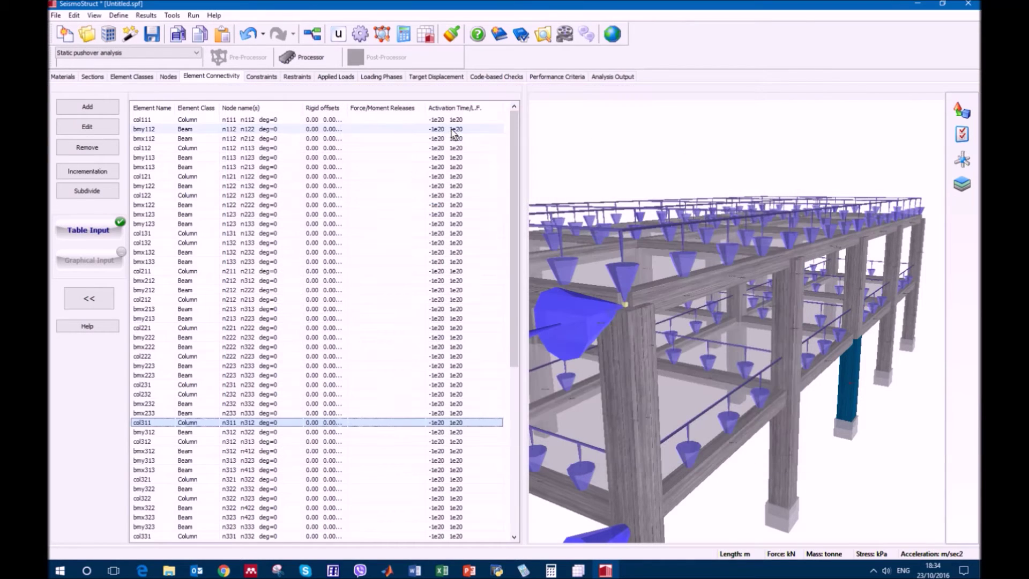
Step: Go to the Constraints module to examine the frame's rigid diaphragms alongside the 3D model
{"action": "left_click", "coordinate": [806, 446]}
{"action": "scroll", "coordinate": [821, 456], "scroll_direction": "down", "scroll_amount": 5}
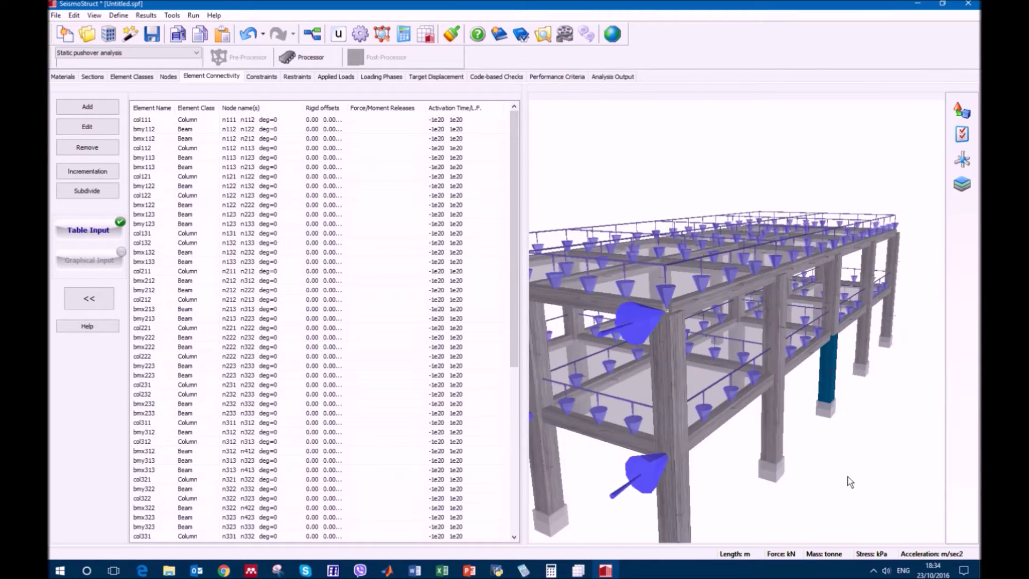
{"action": "left_click", "coordinate": [261, 78]}
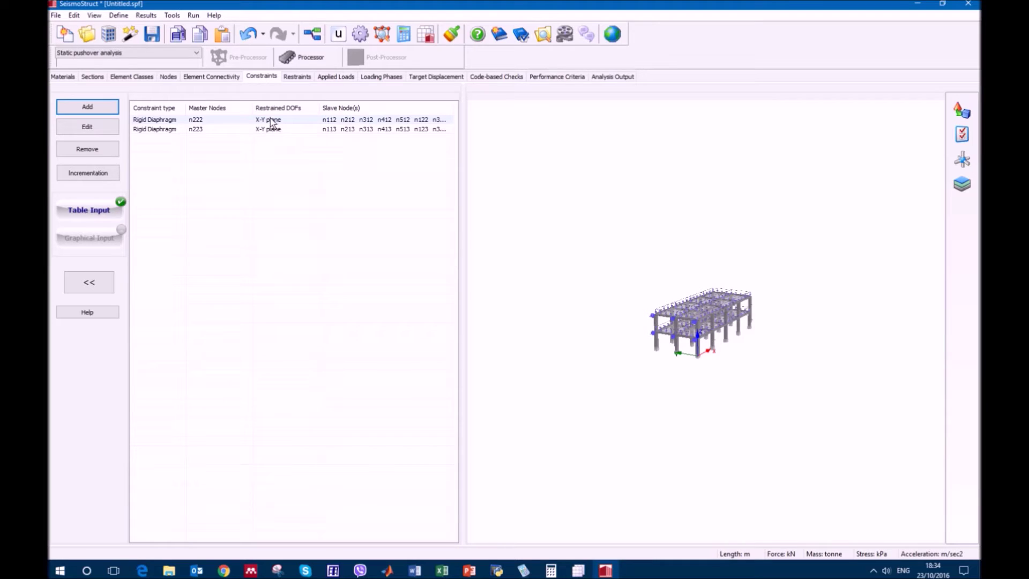
{"action": "left_click", "coordinate": [685, 391]}
{"action": "scroll", "coordinate": [684, 391], "scroll_direction": "up", "scroll_amount": 5}
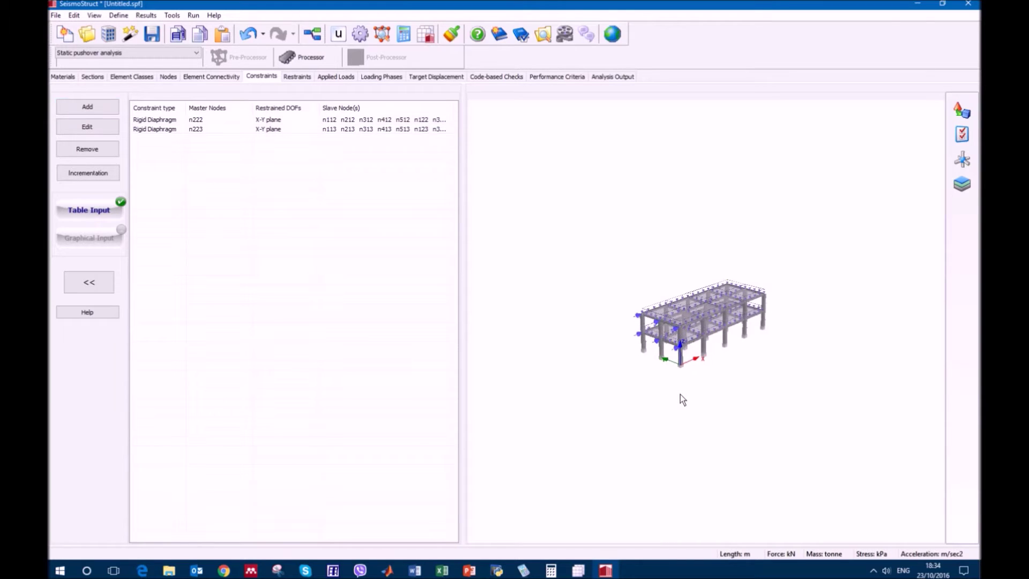
{"action": "scroll", "coordinate": [690, 399], "scroll_direction": "up", "scroll_amount": 5}
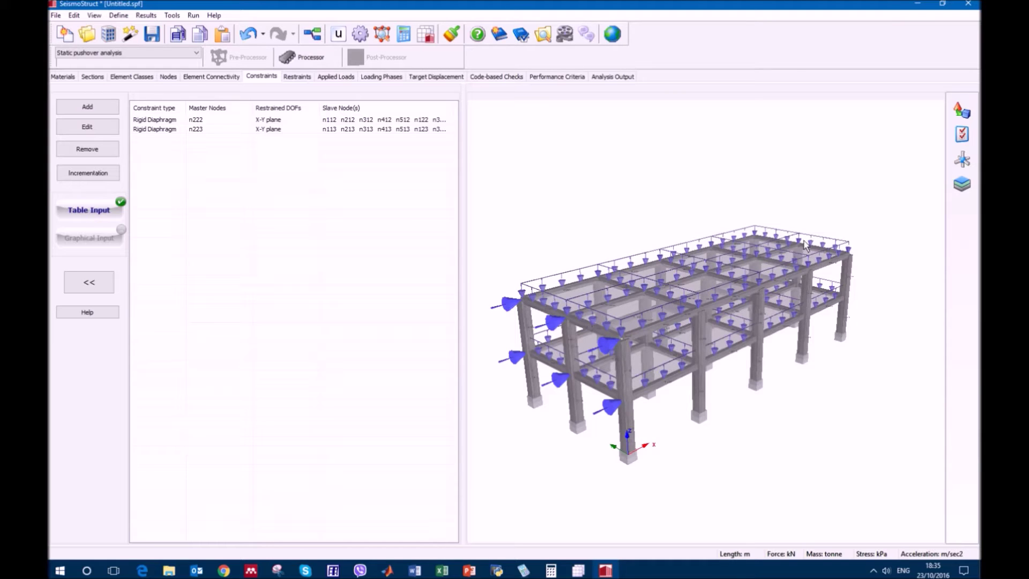
Step: Inspect the master node, slave nodes and restraint type of the rigid diaphragm with master node n222, and leave without saving
{"action": "double_click", "coordinate": [208, 124]}
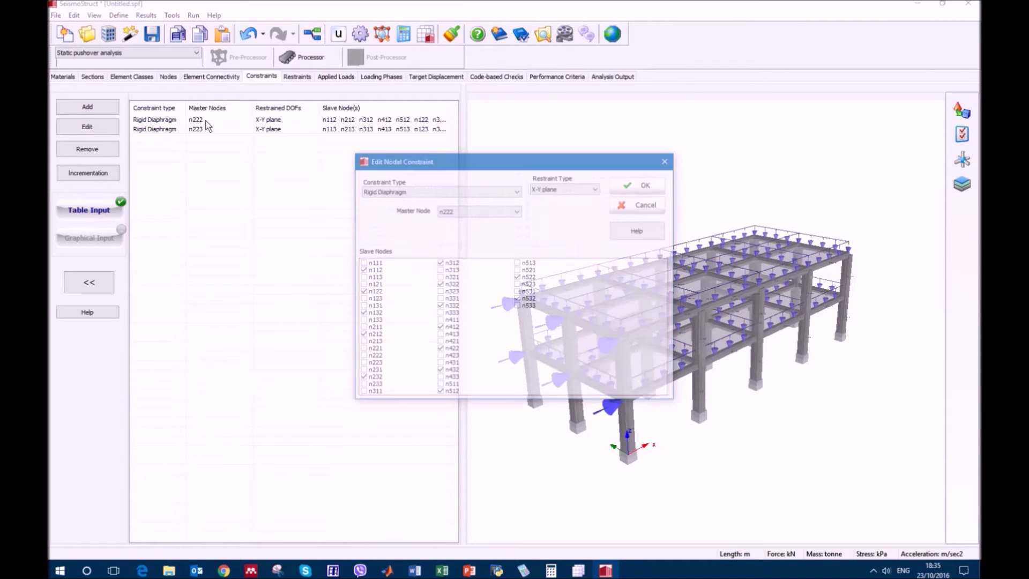
{"action": "left_click_drag", "start_coordinate": [423, 166], "coordinate": [235, 175]}
{"action": "left_click", "coordinate": [329, 223]}
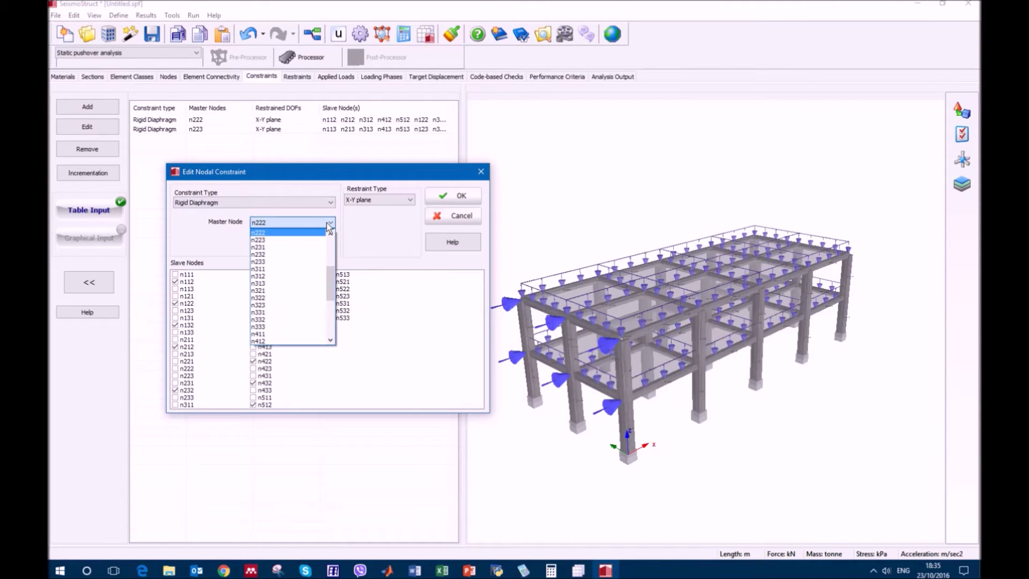
{"action": "left_click", "coordinate": [329, 224]}
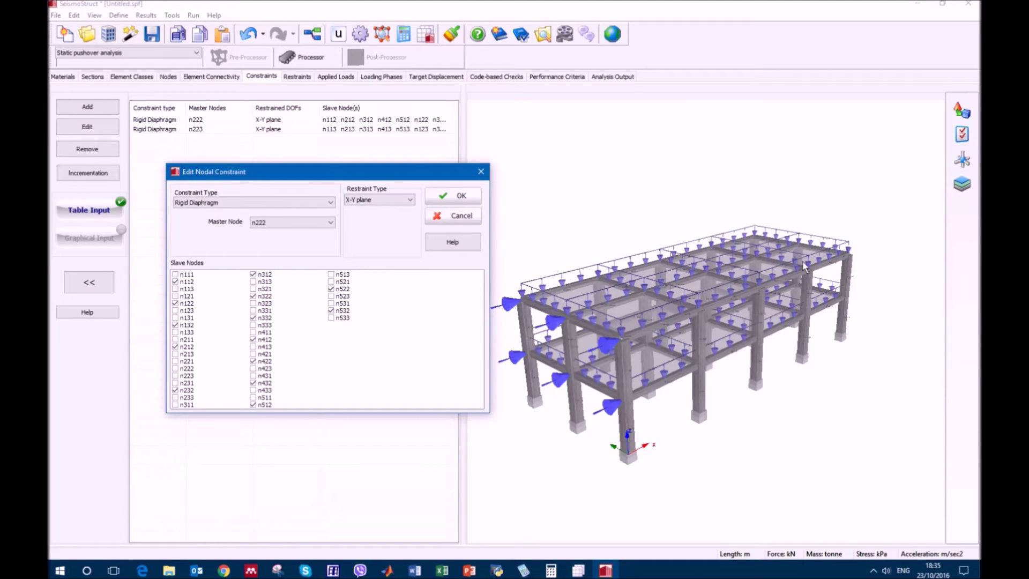
{"action": "left_click", "coordinate": [406, 200]}
{"action": "left_click", "coordinate": [390, 207]}
{"action": "left_click", "coordinate": [450, 216]}
Step: Inspect the master node and restraint type of the rigid diaphragm with master node n223, and leave without saving
{"action": "left_click", "coordinate": [272, 132]}
{"action": "double_click", "coordinate": [272, 129]}
{"action": "left_click", "coordinate": [322, 223]}
{"action": "left_click", "coordinate": [321, 223]}
{"action": "left_click", "coordinate": [395, 200]}
{"action": "left_click", "coordinate": [402, 202]}
{"action": "left_click", "coordinate": [449, 216]}
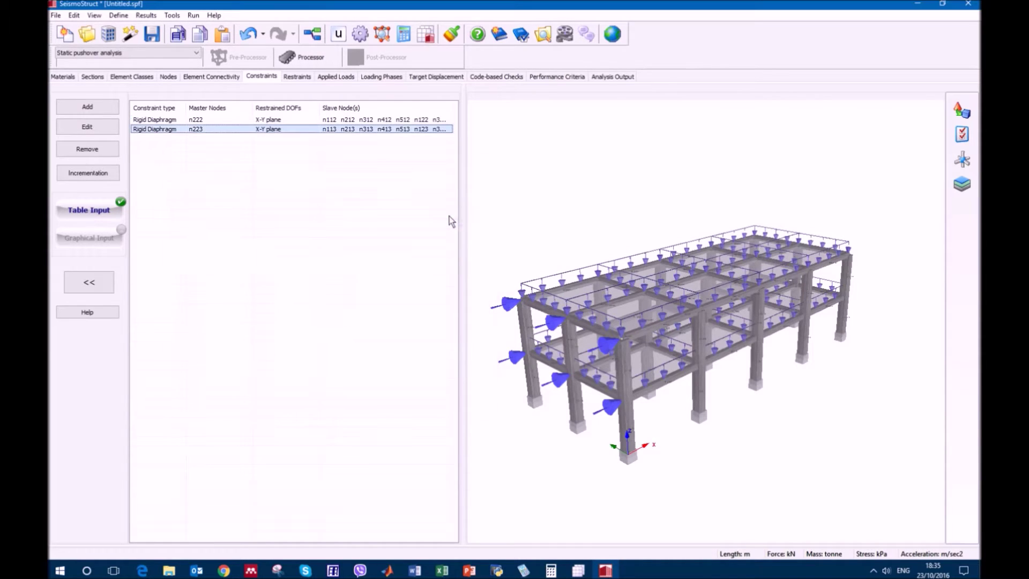
Step: Go to the Restraints module and highlight base nodes n111, n221 and n231 to locate their supports in the model
{"action": "left_click", "coordinate": [296, 76]}
{"action": "left_click", "coordinate": [248, 110]}
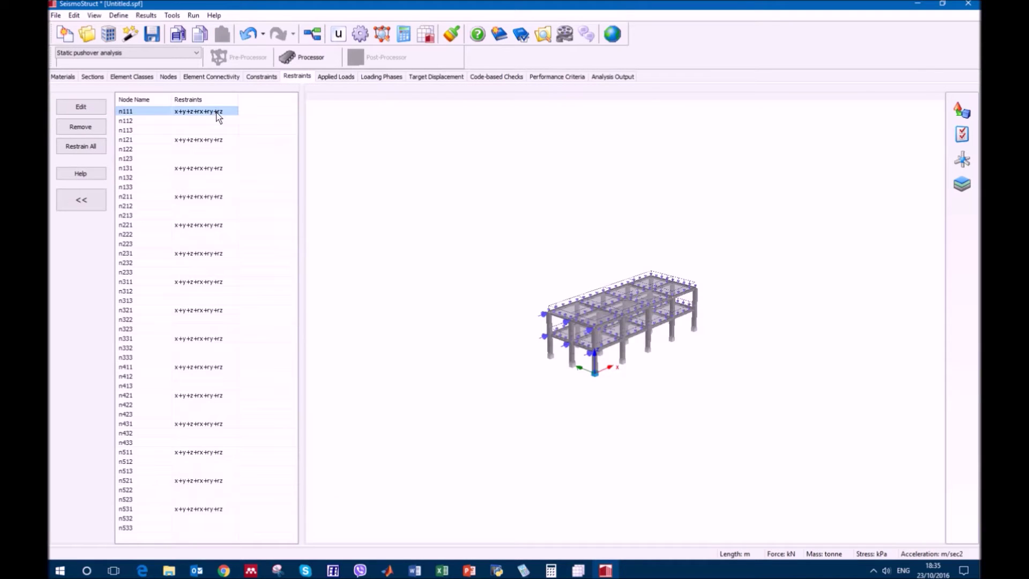
{"action": "left_click", "coordinate": [596, 384]}
{"action": "scroll", "coordinate": [597, 385], "scroll_direction": "up", "scroll_amount": 5}
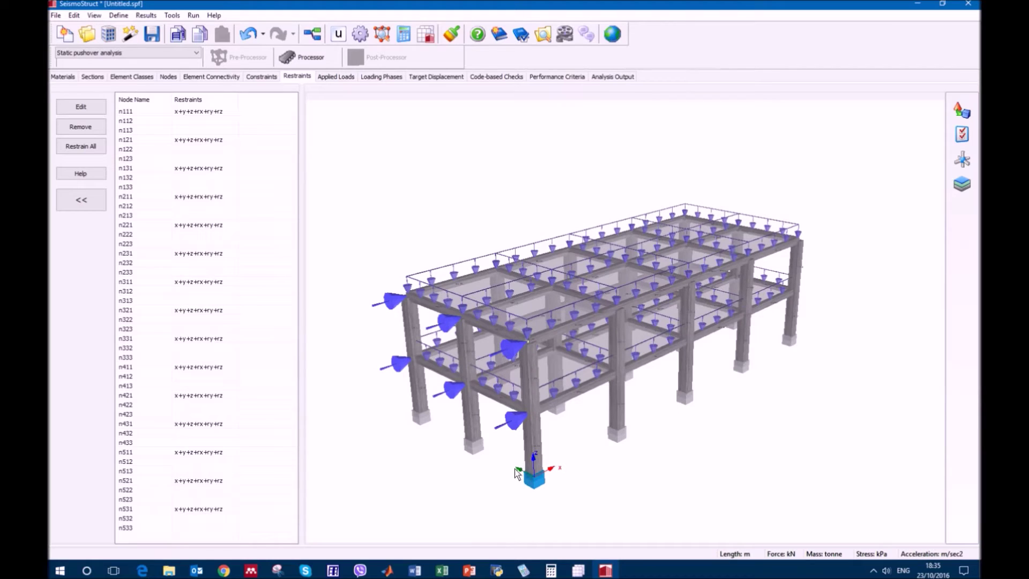
{"action": "left_click", "coordinate": [224, 225]}
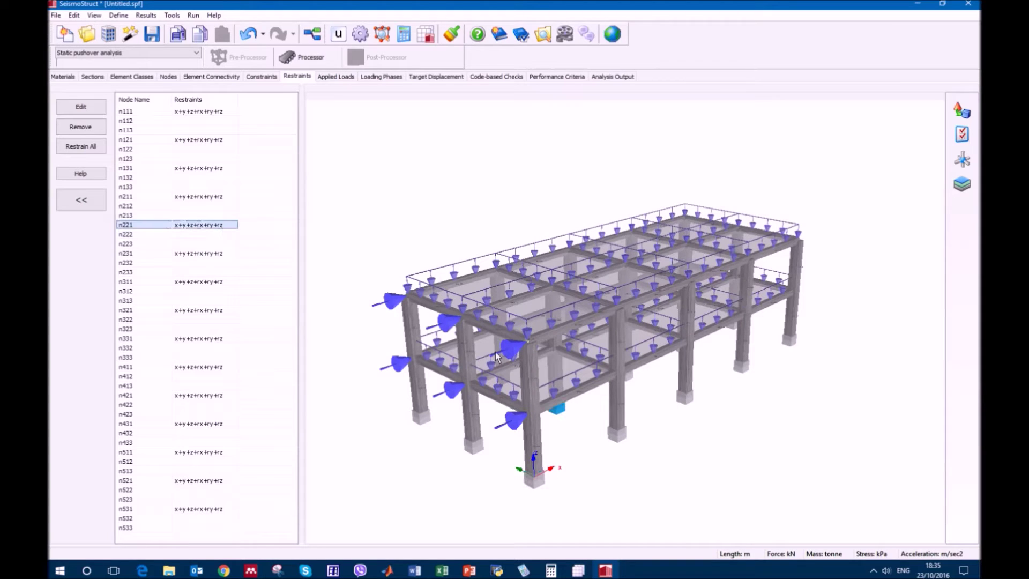
{"action": "left_click", "coordinate": [616, 431]}
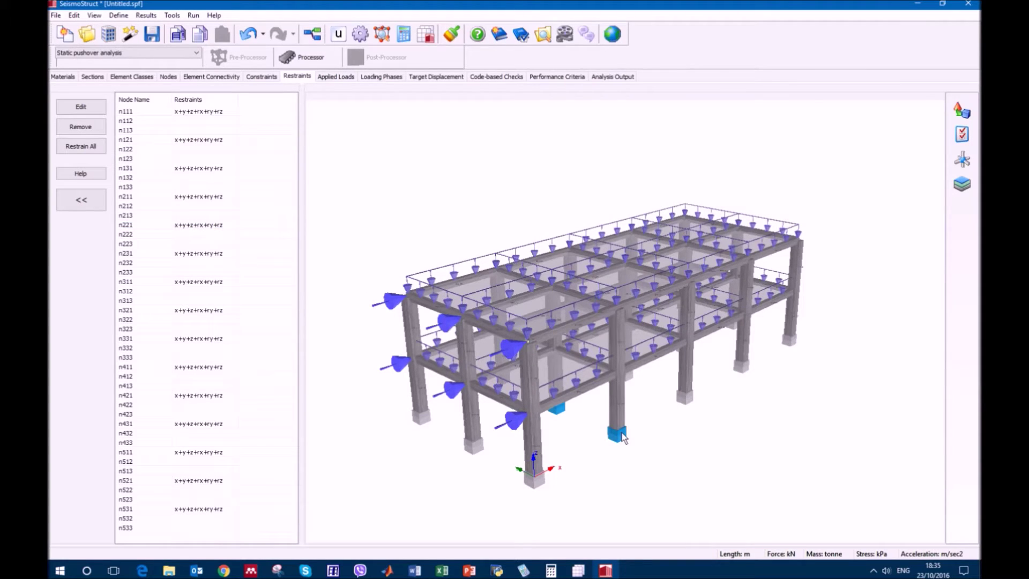
{"action": "scroll", "coordinate": [249, 360], "scroll_direction": "down", "scroll_amount": 2}
{"action": "scroll", "coordinate": [249, 360], "scroll_direction": "up", "scroll_amount": 2}
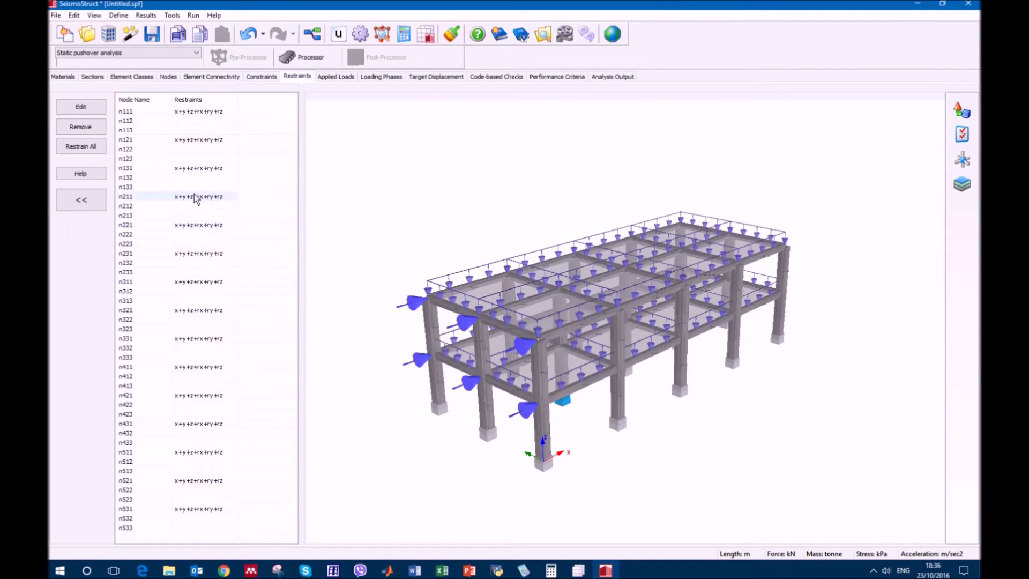
{"action": "left_click", "coordinate": [203, 225]}
{"action": "left_click", "coordinate": [207, 253]}
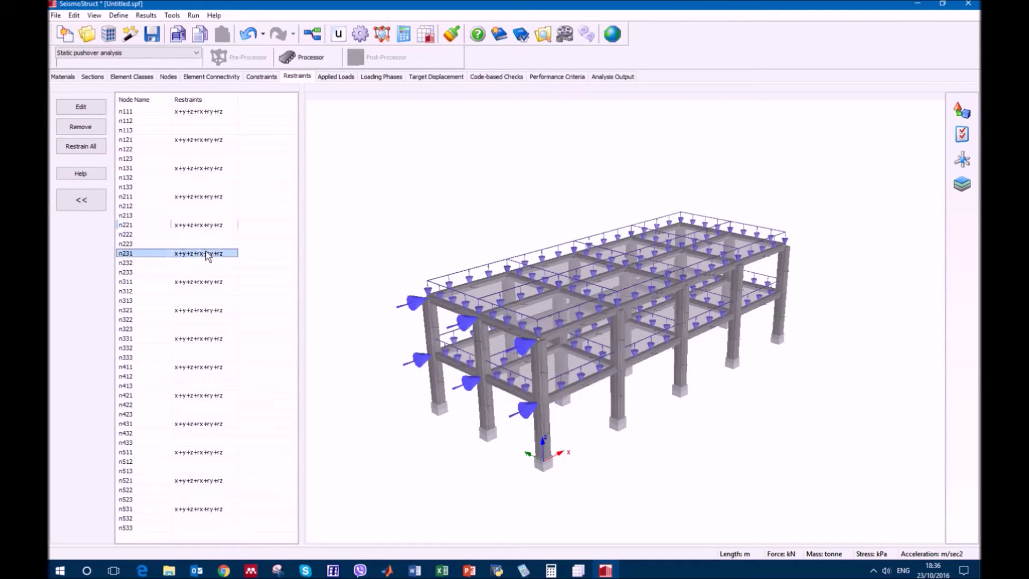
Step: Inspect the restraint type options of base node n331, including its translational directions, and leave without saving
{"action": "left_click", "coordinate": [216, 339]}
{"action": "double_click", "coordinate": [216, 339]}
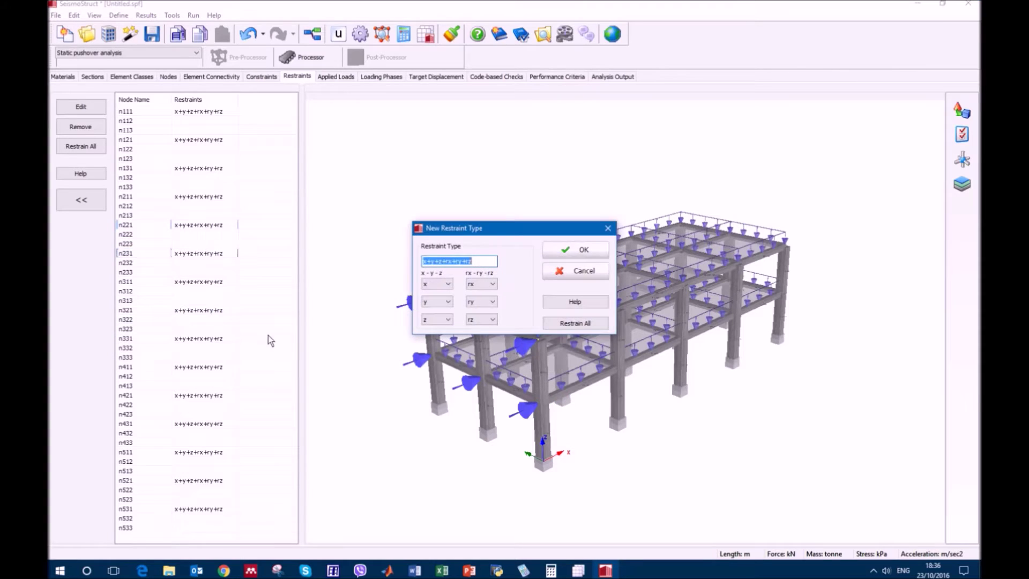
{"action": "left_click", "coordinate": [448, 284]}
{"action": "left_click", "coordinate": [442, 301]}
{"action": "left_click", "coordinate": [436, 284]}
{"action": "left_click", "coordinate": [437, 294]}
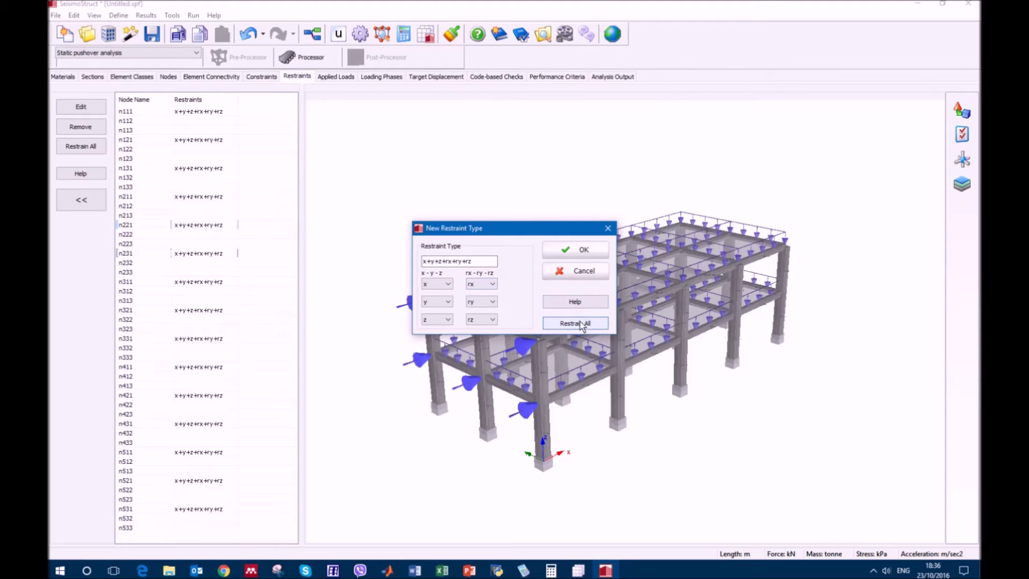
{"action": "left_click", "coordinate": [562, 325]}
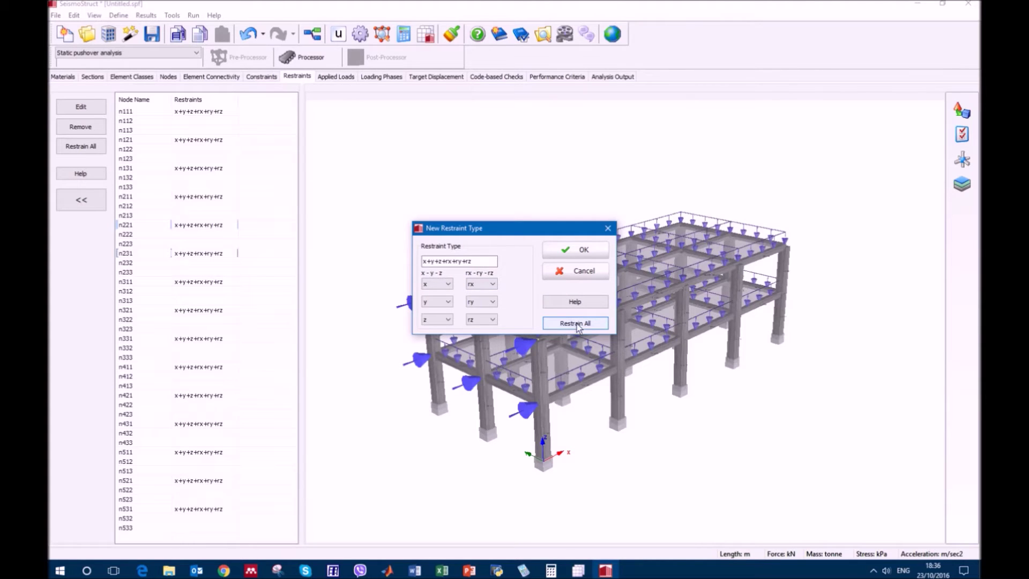
{"action": "left_click", "coordinate": [568, 271]}
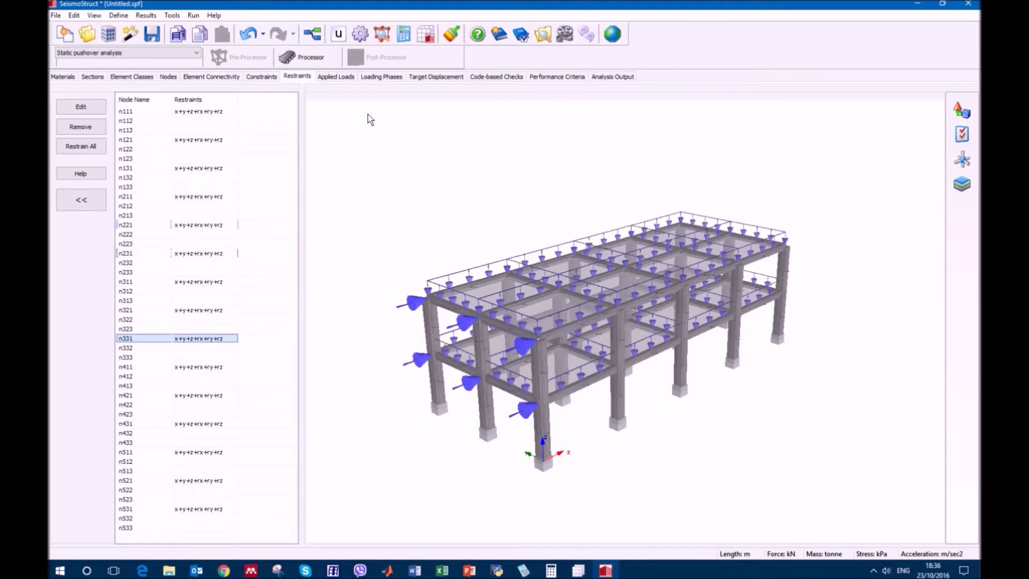
Step: Go to the Applied Loads module to examine the nodal and element loads alongside the 3D model
{"action": "left_click", "coordinate": [333, 77]}
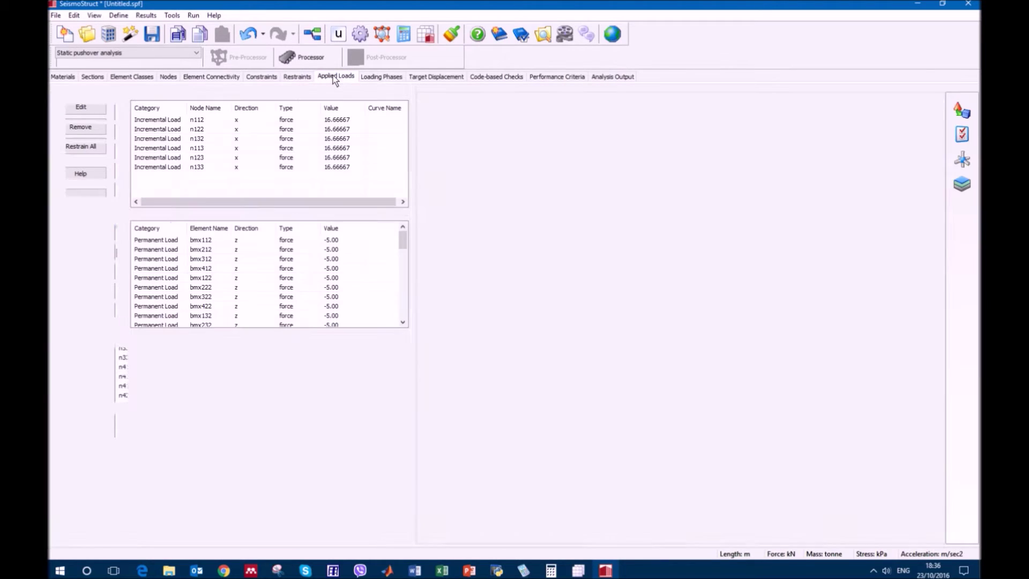
{"action": "left_click", "coordinate": [682, 397]}
{"action": "scroll", "coordinate": [680, 396], "scroll_direction": "up", "scroll_amount": 5}
{"action": "scroll", "coordinate": [563, 407], "scroll_direction": "up", "scroll_amount": 1}
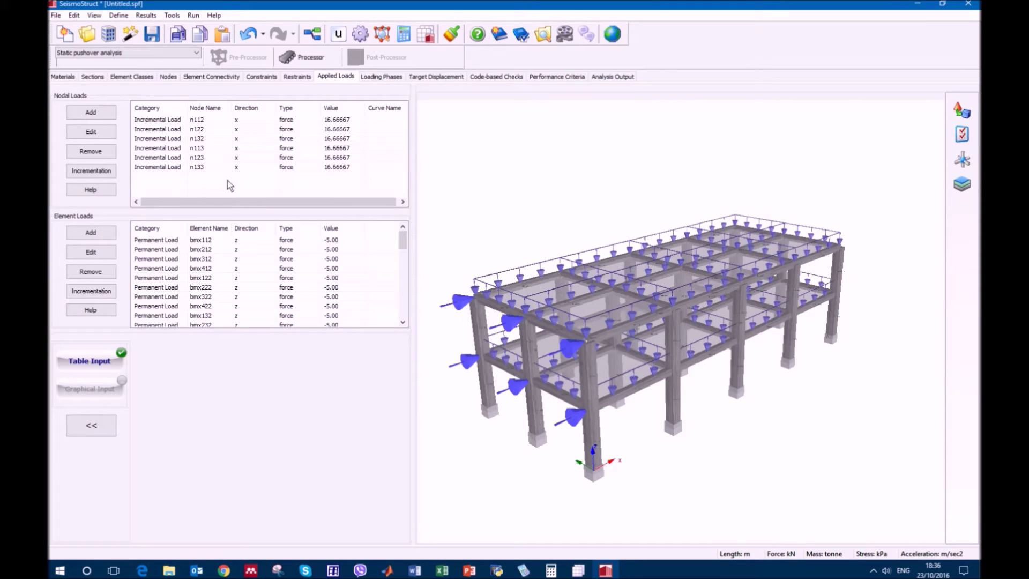
Step: Change the incremental nodal load on node n112 to a force in the y direction
{"action": "double_click", "coordinate": [201, 125]}
{"action": "left_click_drag", "start_coordinate": [485, 162], "coordinate": [729, 133]}
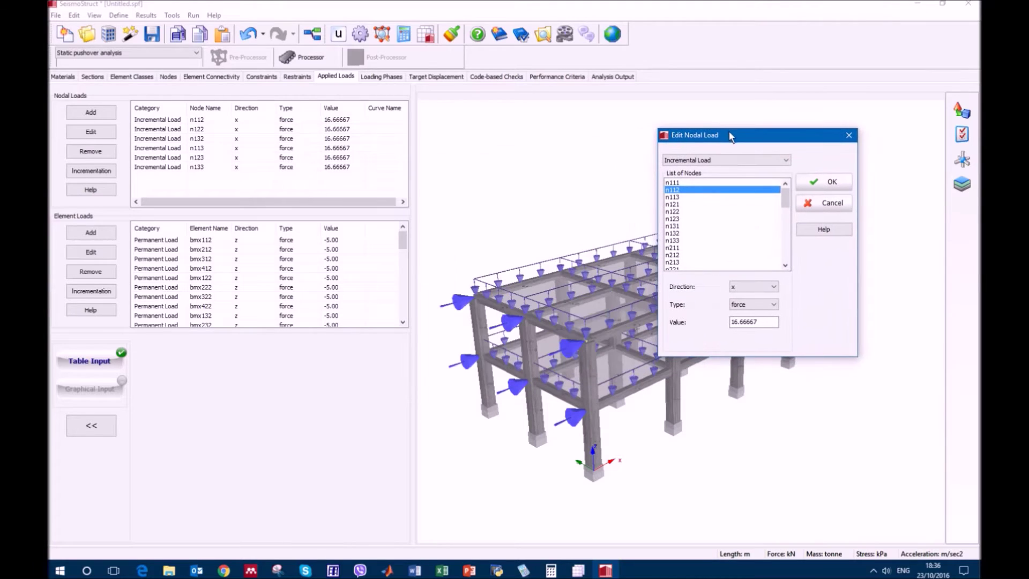
{"action": "left_click", "coordinate": [741, 158]}
{"action": "left_click", "coordinate": [739, 177]}
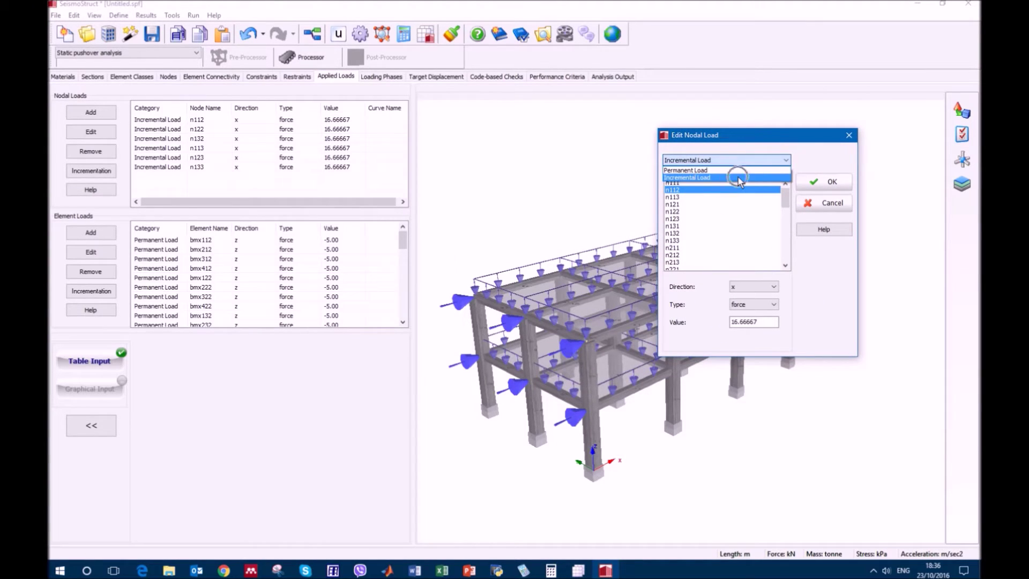
{"action": "left_click", "coordinate": [769, 288]}
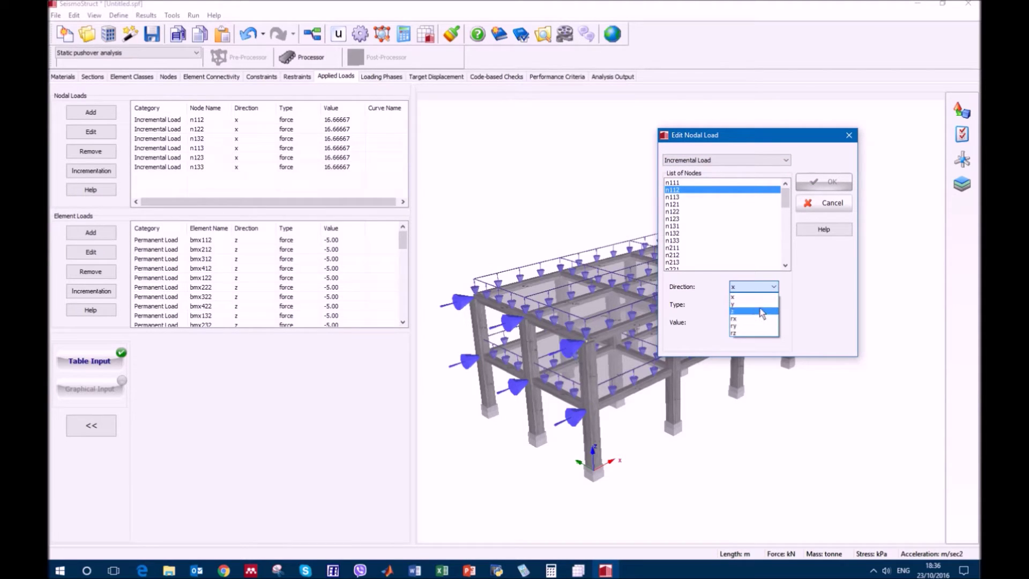
{"action": "left_click", "coordinate": [760, 304]}
{"action": "left_click", "coordinate": [762, 306]}
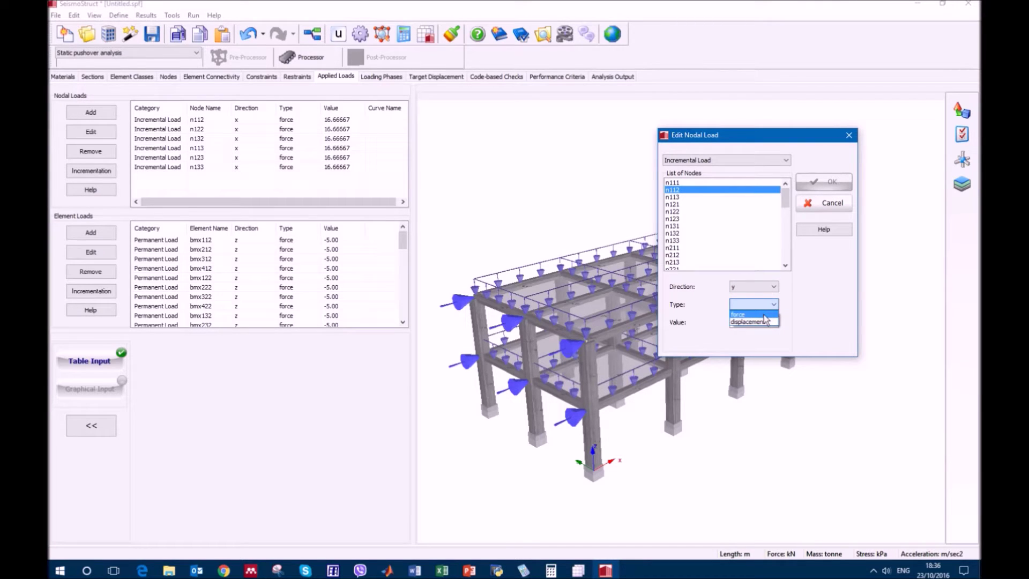
{"action": "left_click", "coordinate": [763, 314]}
{"action": "left_click", "coordinate": [820, 182]}
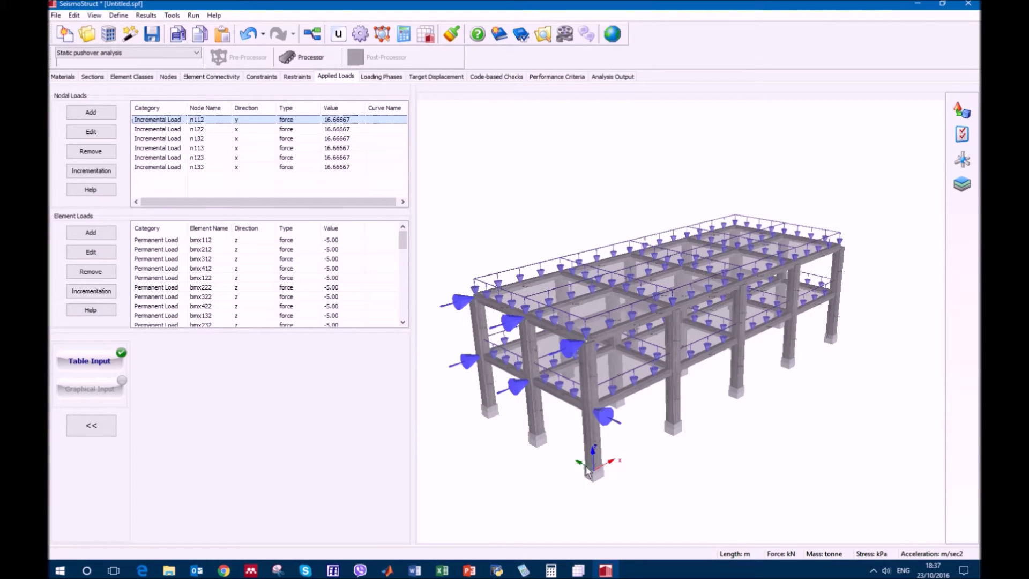
Step: Set the direction of the incremental nodal load on node n112 back to x
{"action": "left_click", "coordinate": [249, 120]}
{"action": "left_click", "coordinate": [248, 120]}
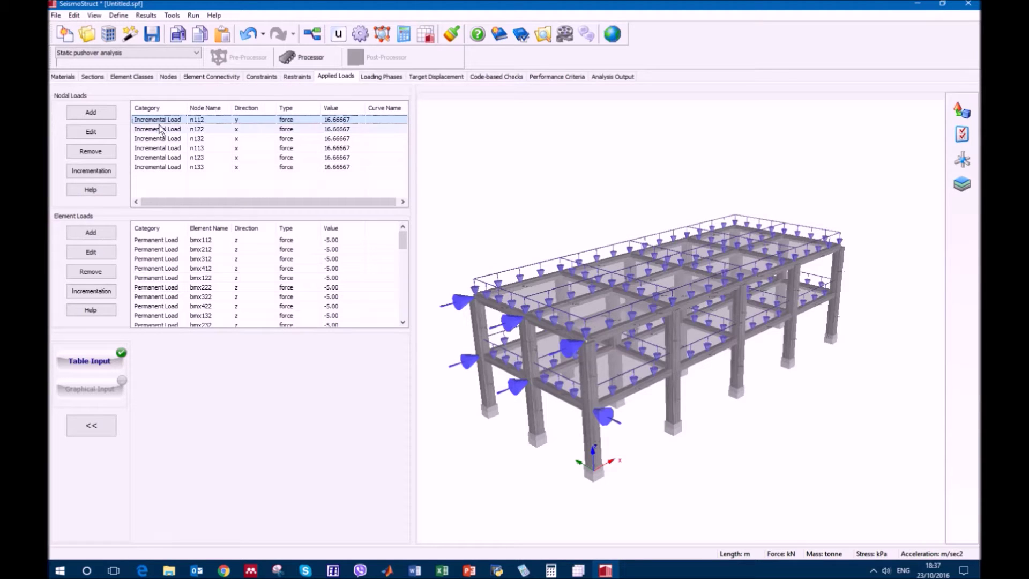
{"action": "left_click", "coordinate": [103, 132]}
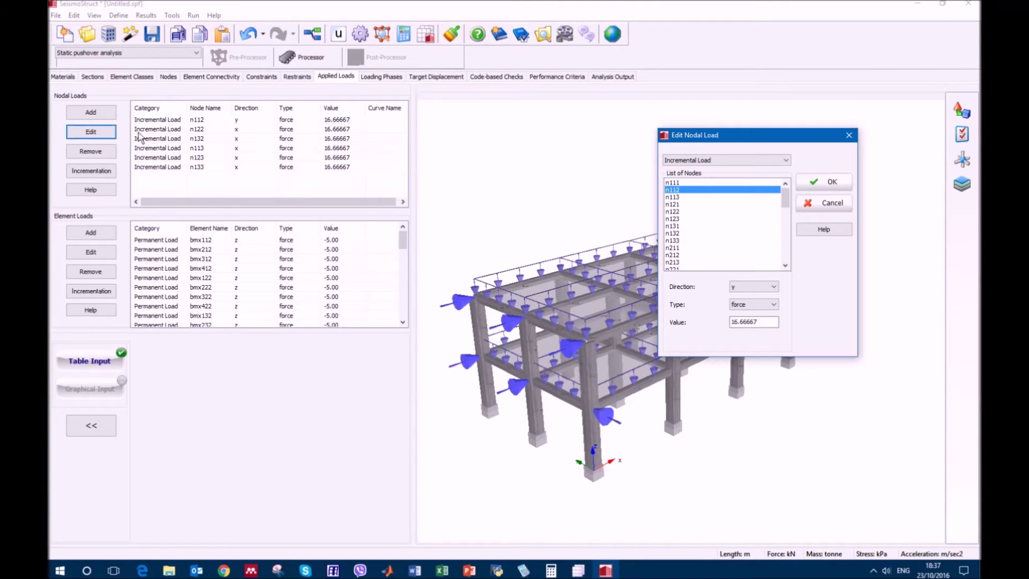
{"action": "left_click", "coordinate": [769, 287]}
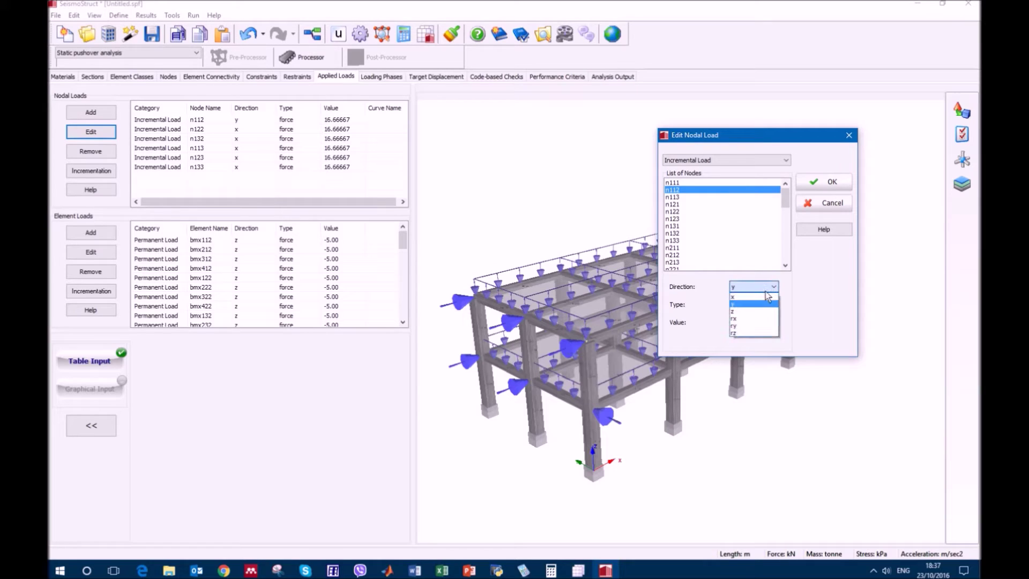
{"action": "left_click", "coordinate": [761, 297]}
{"action": "left_click", "coordinate": [823, 183]}
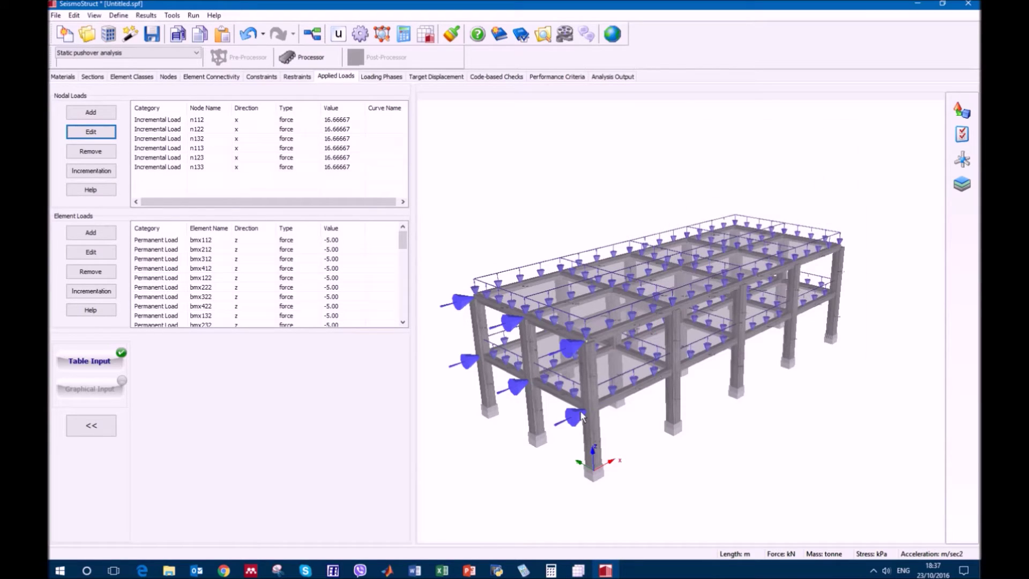
Step: Set the permanent element load on beam bmx112 to 5.00 in the z direction
{"action": "left_click", "coordinate": [227, 242]}
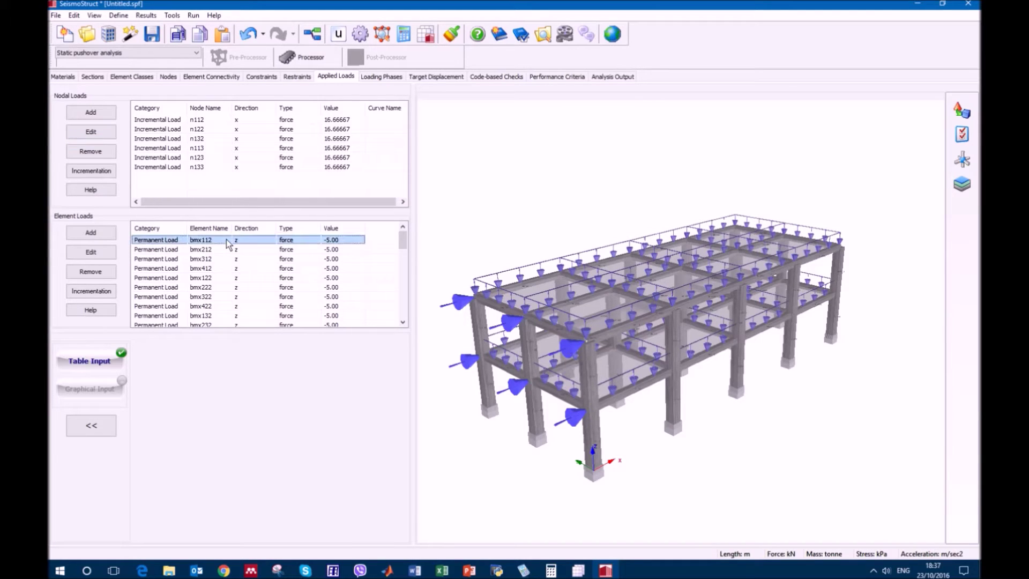
{"action": "double_click", "coordinate": [227, 242]}
{"action": "left_click_drag", "start_coordinate": [752, 131], "coordinate": [796, 117]}
{"action": "left_click", "coordinate": [807, 268]}
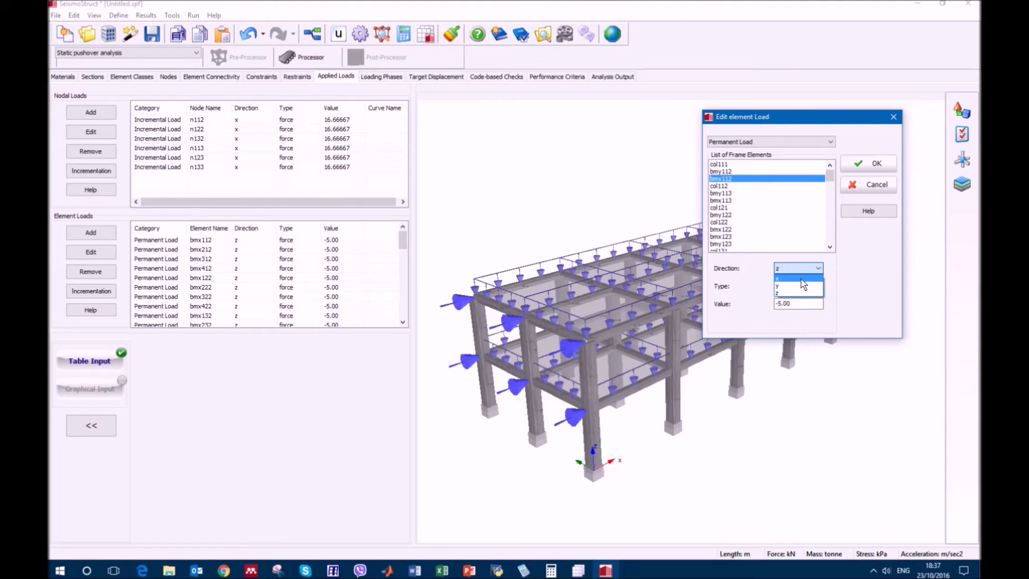
{"action": "left_click", "coordinate": [788, 293]}
{"action": "left_click", "coordinate": [778, 305]}
{"action": "key", "text": "BackSpace"}
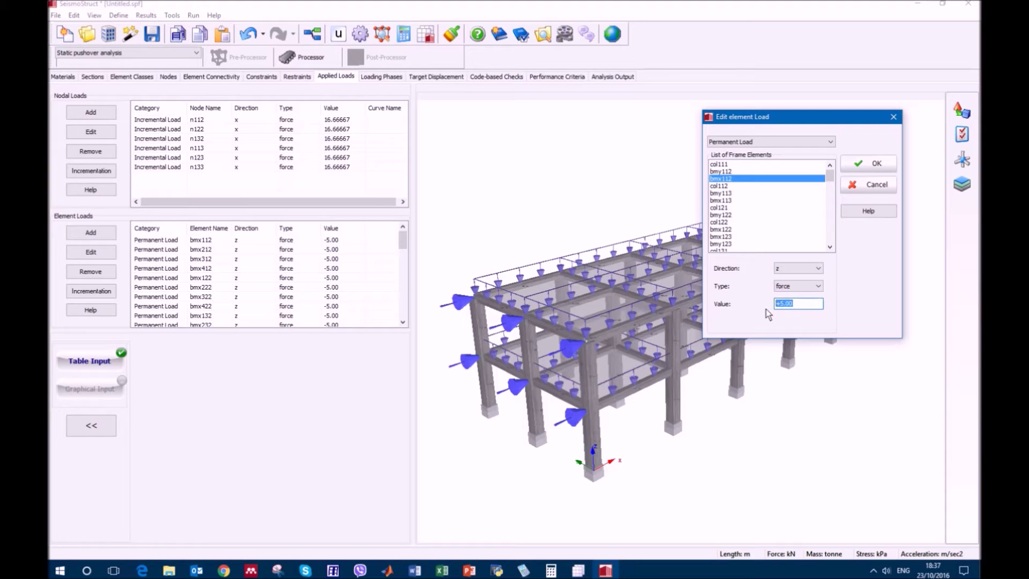
{"action": "left_click", "coordinate": [866, 166]}
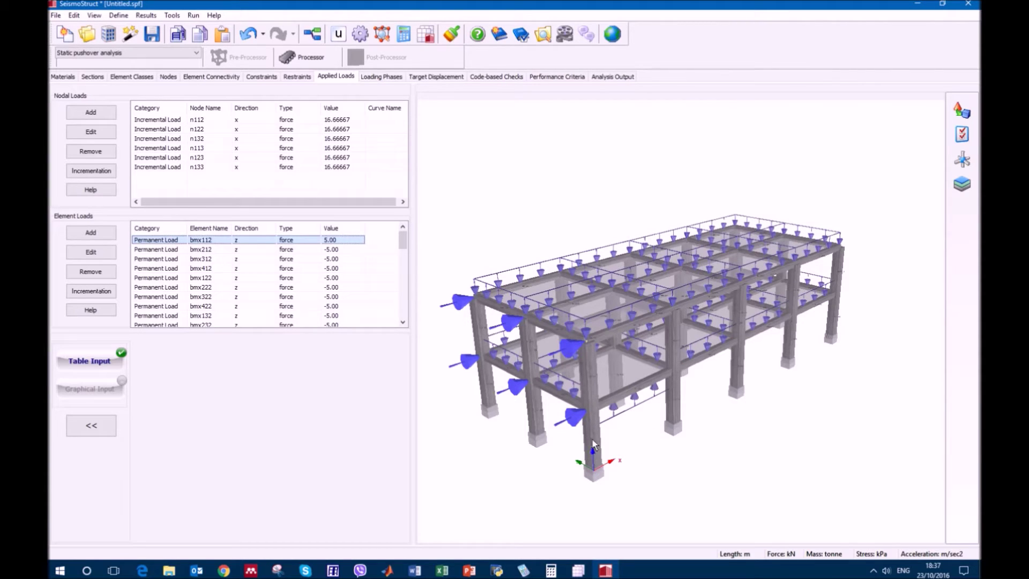
Step: Restore the permanent element load on beam bmx112 to -5.00
{"action": "left_click", "coordinate": [249, 238]}
{"action": "left_click", "coordinate": [95, 254]}
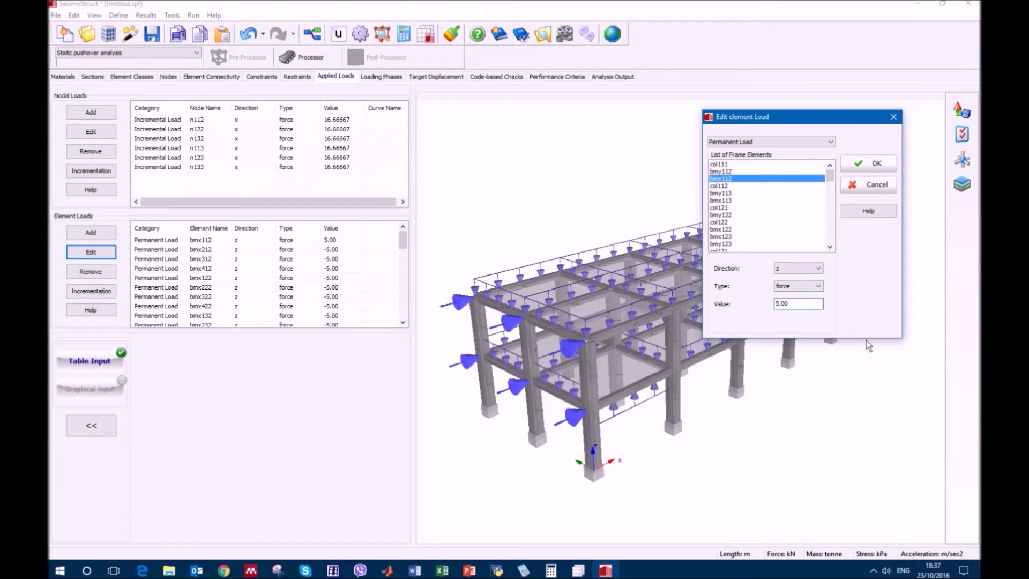
{"action": "type", "text": "-"}
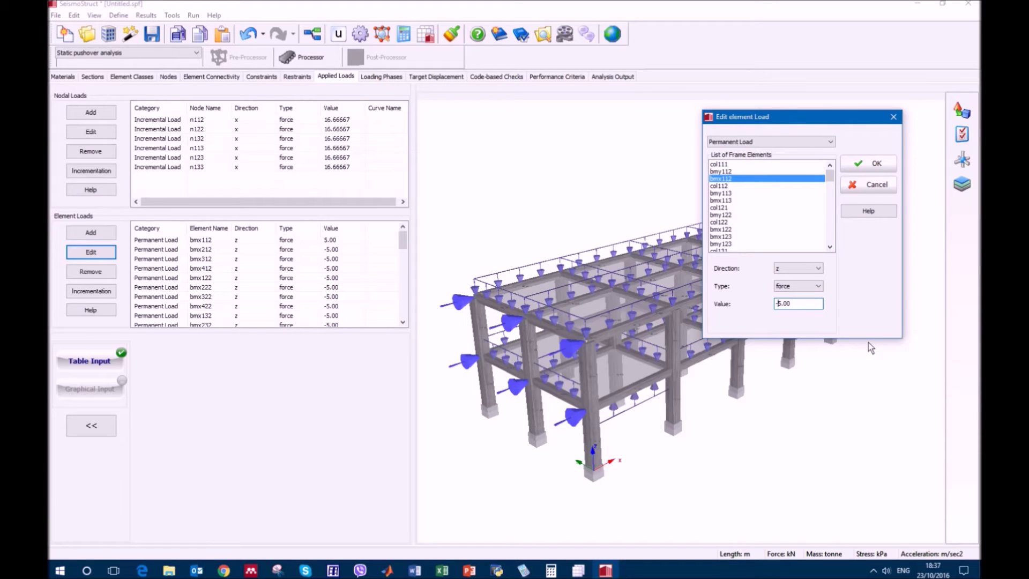
{"action": "left_click", "coordinate": [862, 166]}
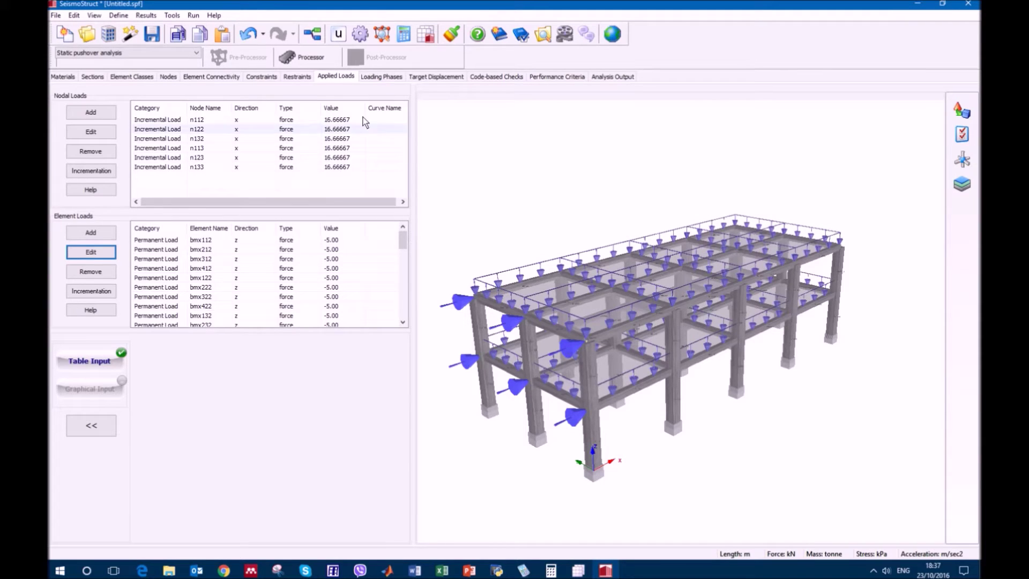
Step: Go to the Loading Phases module and show node labels with a larger text size in the 3D model
{"action": "left_click", "coordinate": [379, 78]}
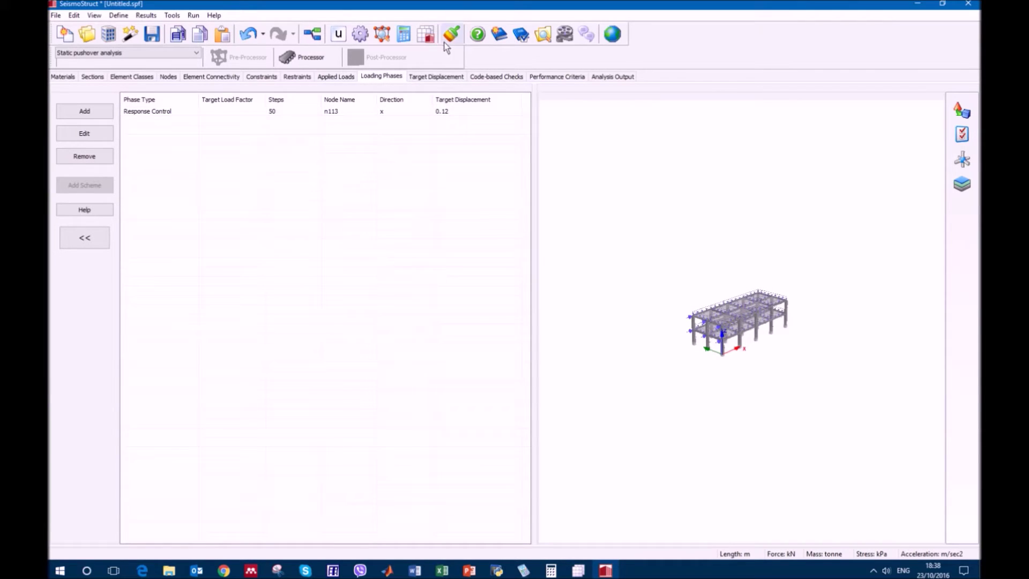
{"action": "scroll", "coordinate": [741, 322], "scroll_direction": "up", "scroll_amount": 5}
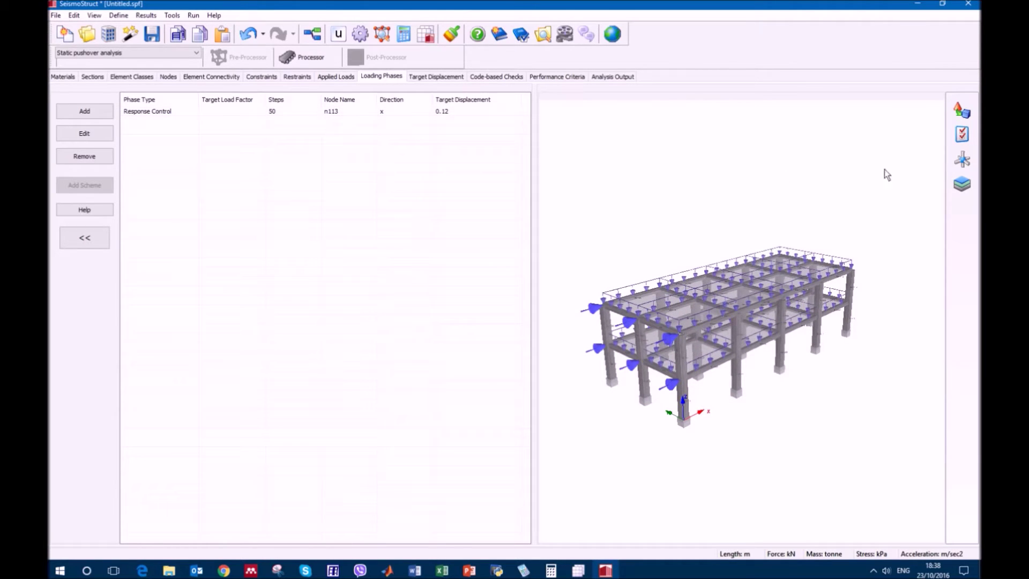
{"action": "left_click", "coordinate": [961, 134]}
{"action": "left_click", "coordinate": [812, 176]}
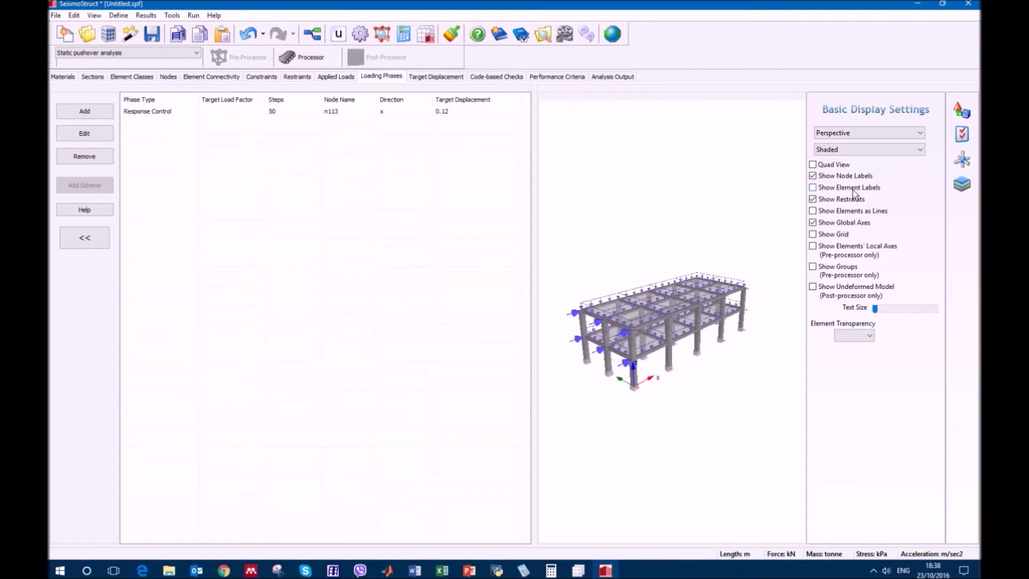
{"action": "left_click_drag", "start_coordinate": [879, 312], "coordinate": [888, 313]}
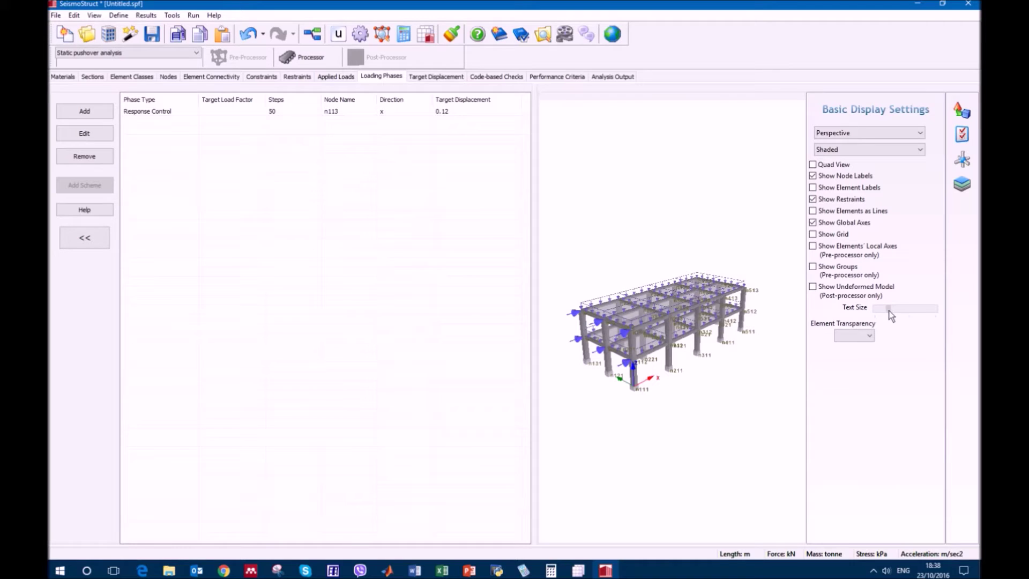
{"action": "left_click", "coordinate": [961, 135]}
Step: Locate the roof corner nodes in the model and set the response control phase's node to n513
{"action": "left_click_drag", "start_coordinate": [892, 337], "coordinate": [725, 391]}
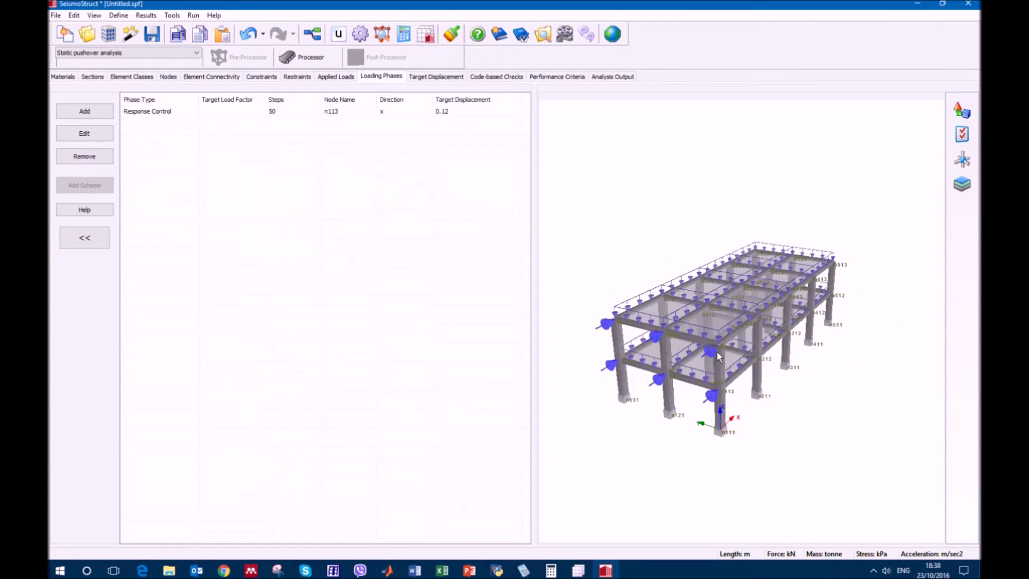
{"action": "scroll", "coordinate": [745, 462], "scroll_direction": "up", "scroll_amount": 3}
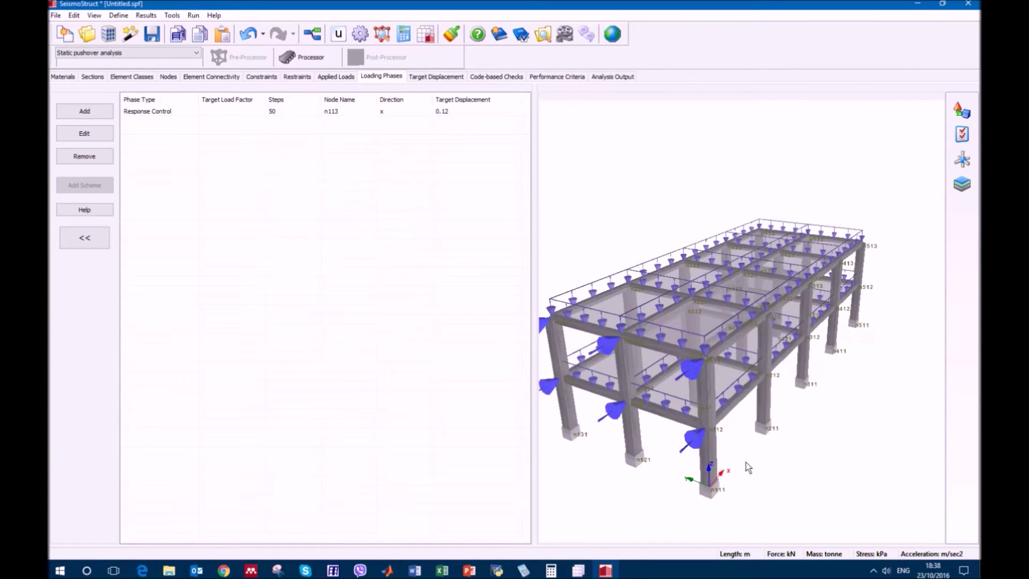
{"action": "scroll", "coordinate": [837, 436], "scroll_direction": "up", "scroll_amount": 3}
{"action": "scroll", "coordinate": [835, 444], "scroll_direction": "down", "scroll_amount": 3}
{"action": "scroll", "coordinate": [869, 407], "scroll_direction": "up", "scroll_amount": 3}
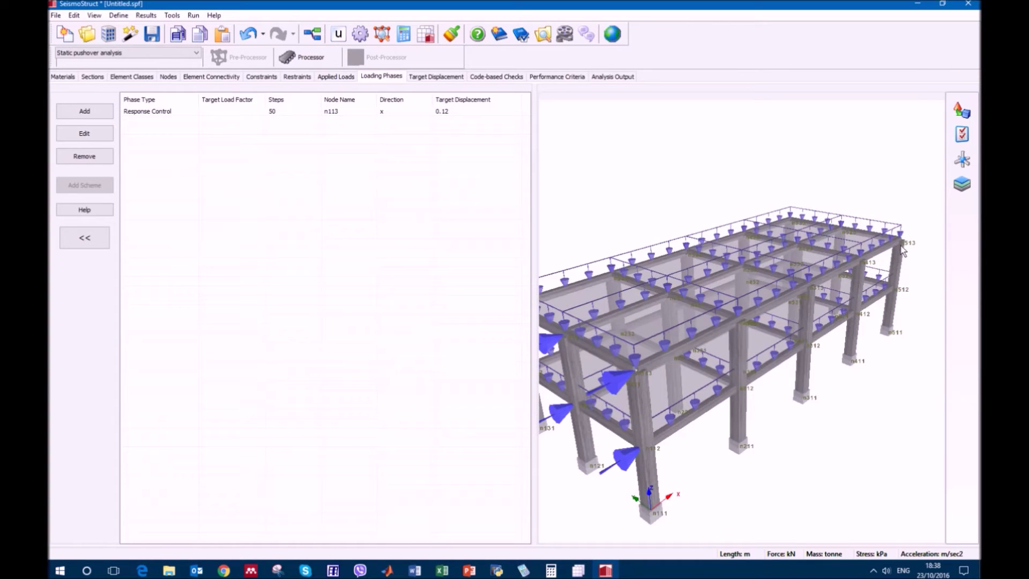
{"action": "left_click", "coordinate": [397, 113]}
{"action": "left_click", "coordinate": [397, 113]}
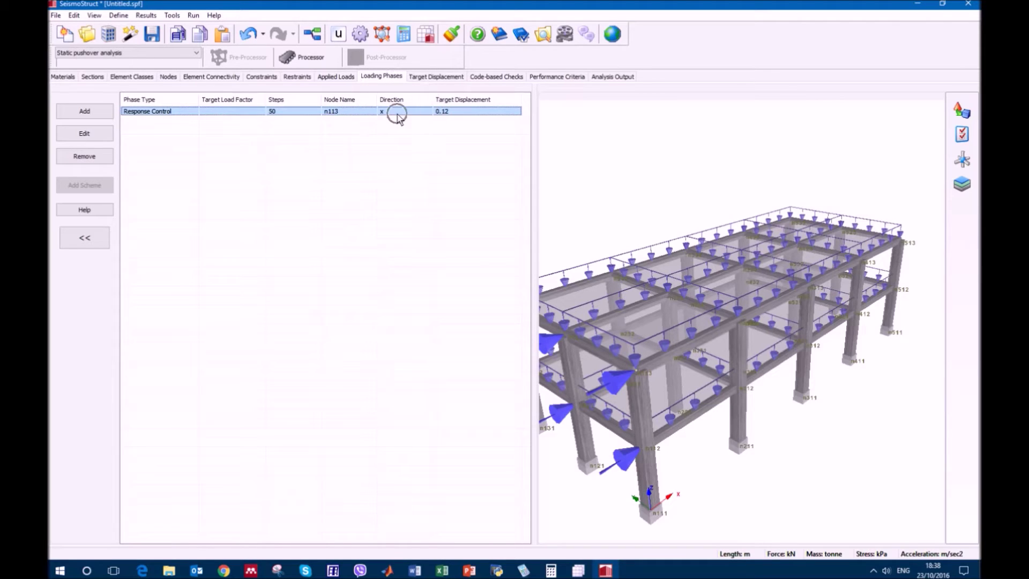
{"action": "left_click_drag", "start_coordinate": [518, 199], "coordinate": [440, 180]}
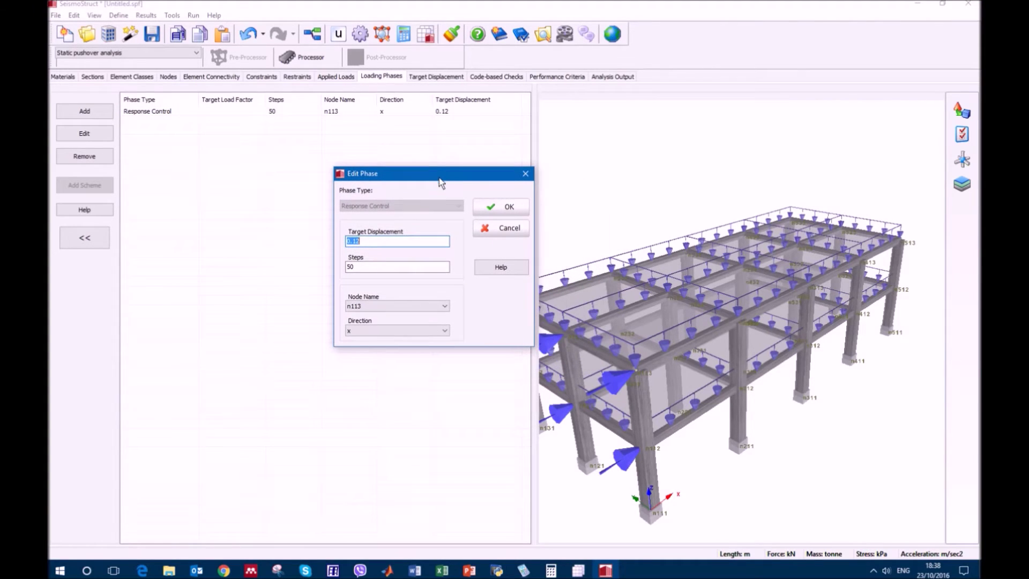
{"action": "left_click", "coordinate": [445, 306]}
{"action": "left_click_drag", "start_coordinate": [443, 343], "coordinate": [445, 402]}
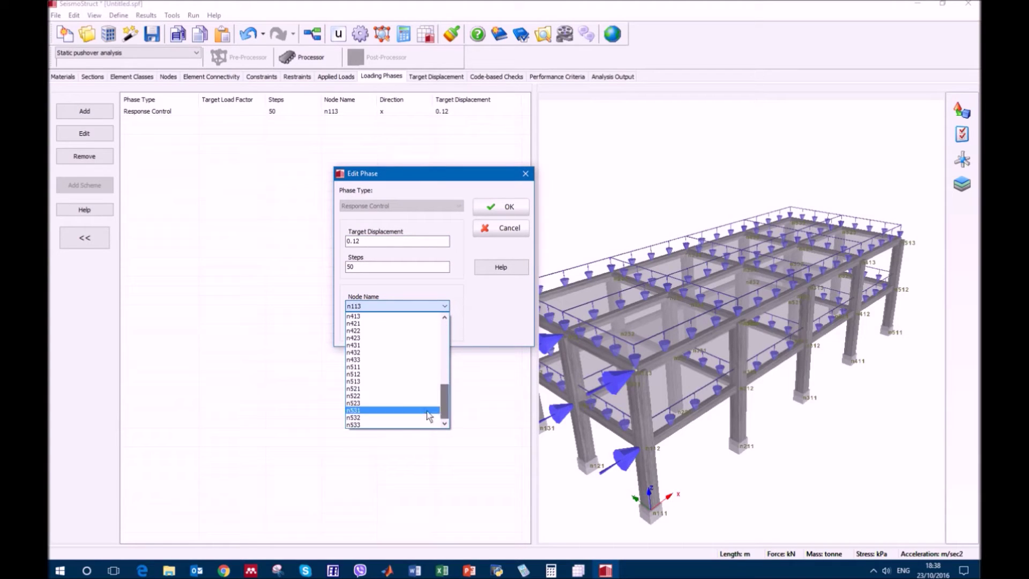
{"action": "left_click", "coordinate": [386, 381]}
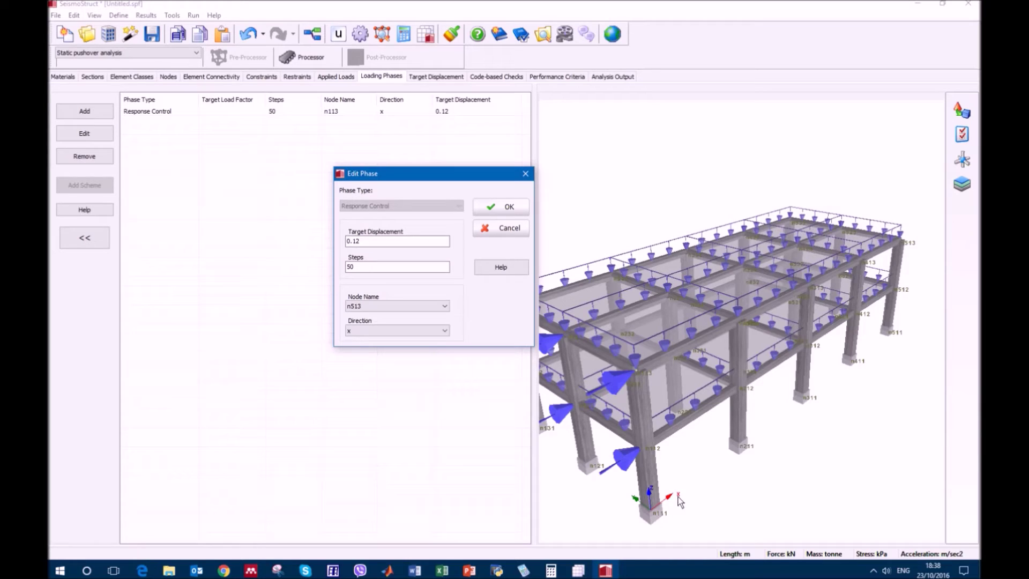
Step: Set the response control phase to direction x with a target displacement of 0.25 and 100 steps, and save it
{"action": "left_click", "coordinate": [413, 330]}
{"action": "left_click", "coordinate": [408, 342]}
{"action": "left_click", "coordinate": [367, 269]}
{"action": "double_click", "coordinate": [353, 241]}
{"action": "type", "text": "25"}
{"action": "key", "text": "Tab"}
{"action": "type", "text": "100"}
{"action": "left_click", "coordinate": [493, 208]}
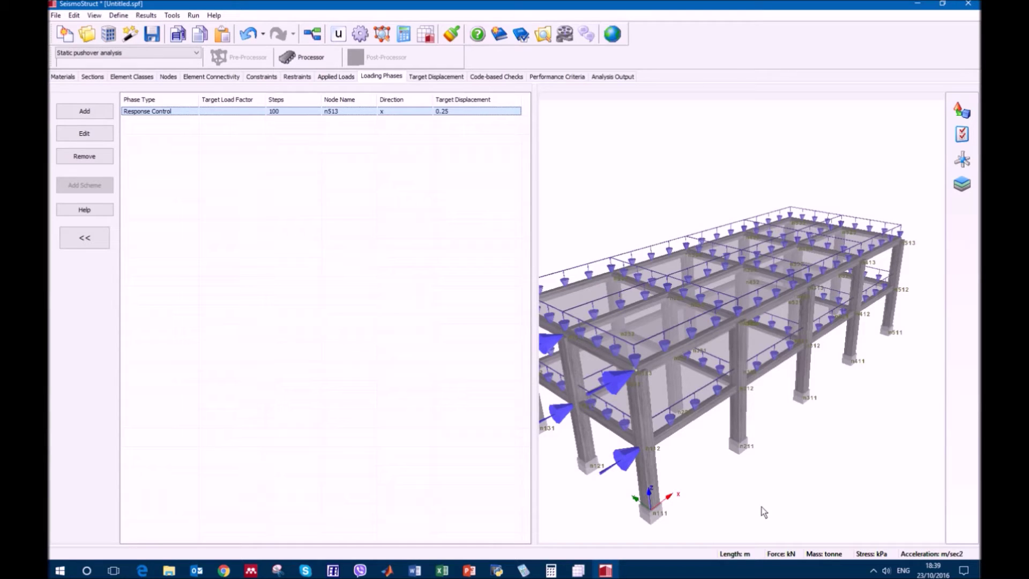
Step: Go to the Target Displacement module to examine the code, control node and seismic action settings
{"action": "left_click", "coordinate": [754, 557]}
{"action": "left_click", "coordinate": [754, 557]}
{"action": "left_click", "coordinate": [754, 557]}
{"action": "left_click", "coordinate": [426, 76]}
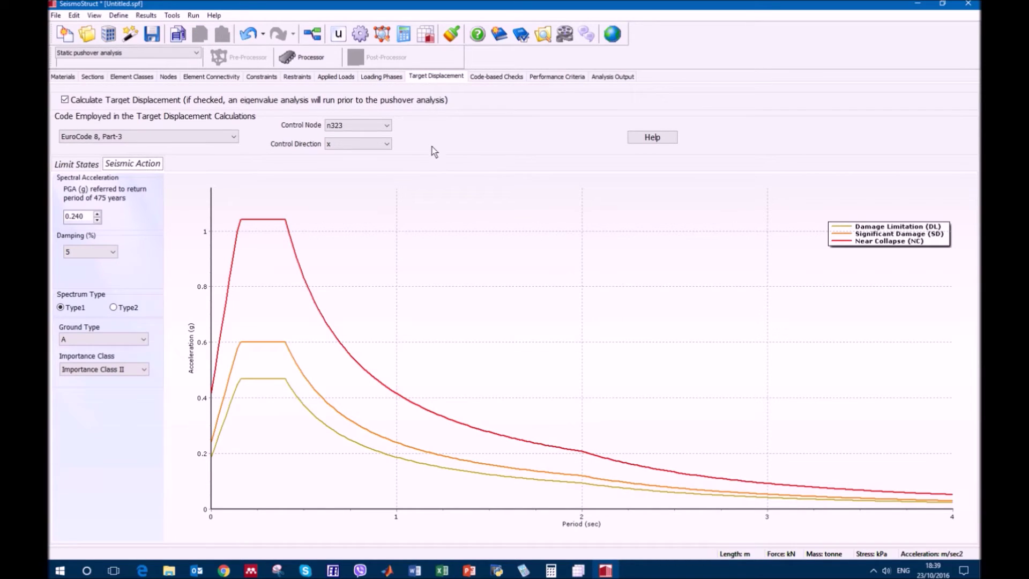
Step: Look over the codes available for the target displacement and switch its calculation off and back on
{"action": "left_click", "coordinate": [236, 137]}
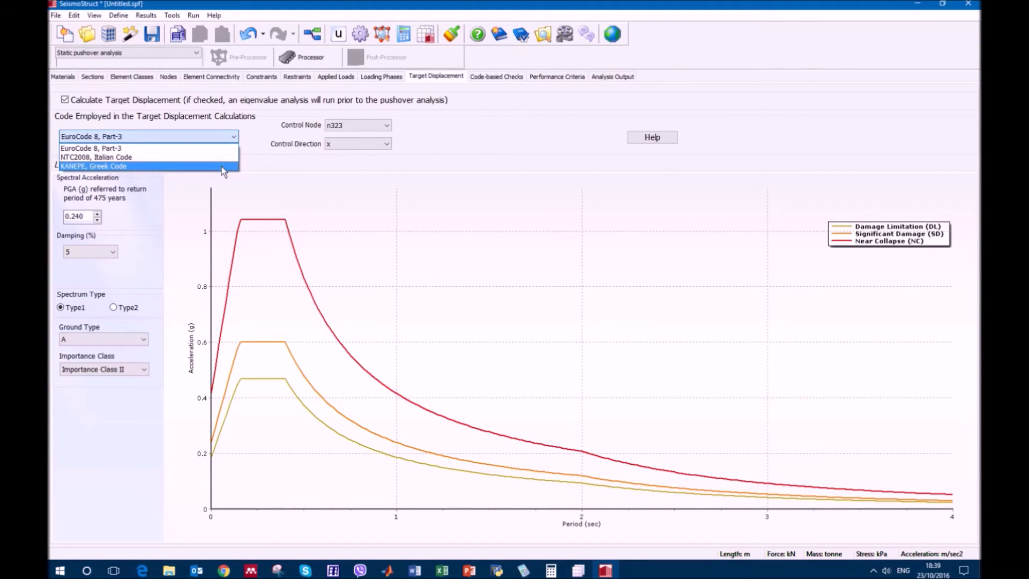
{"action": "left_click", "coordinate": [261, 135]}
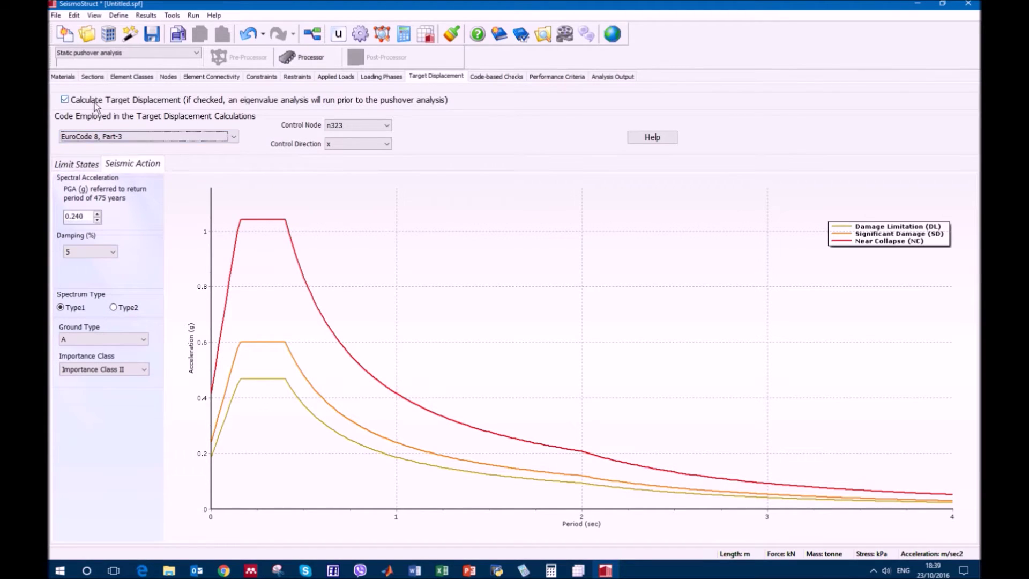
{"action": "left_click", "coordinate": [65, 100]}
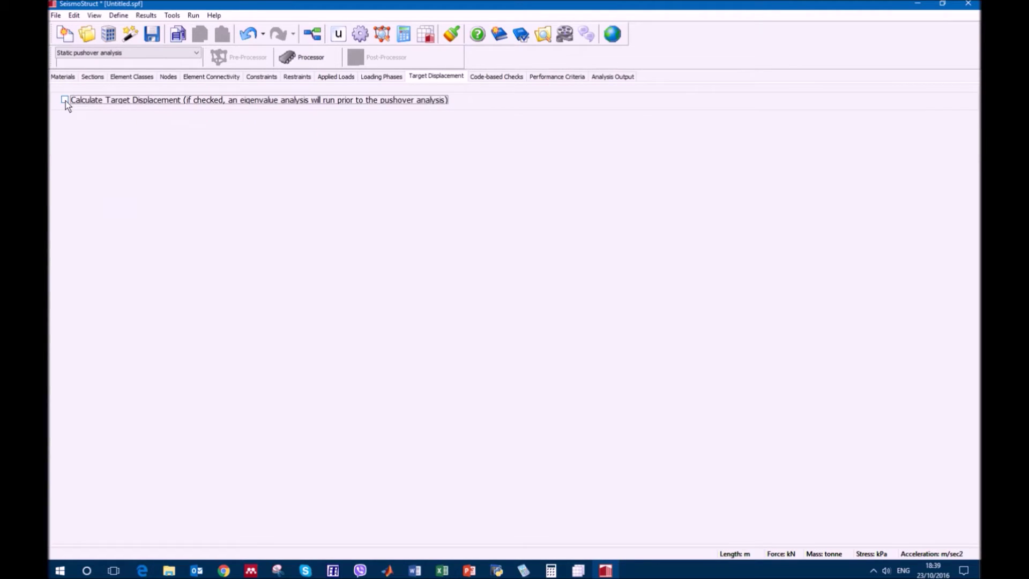
{"action": "left_click", "coordinate": [64, 100]}
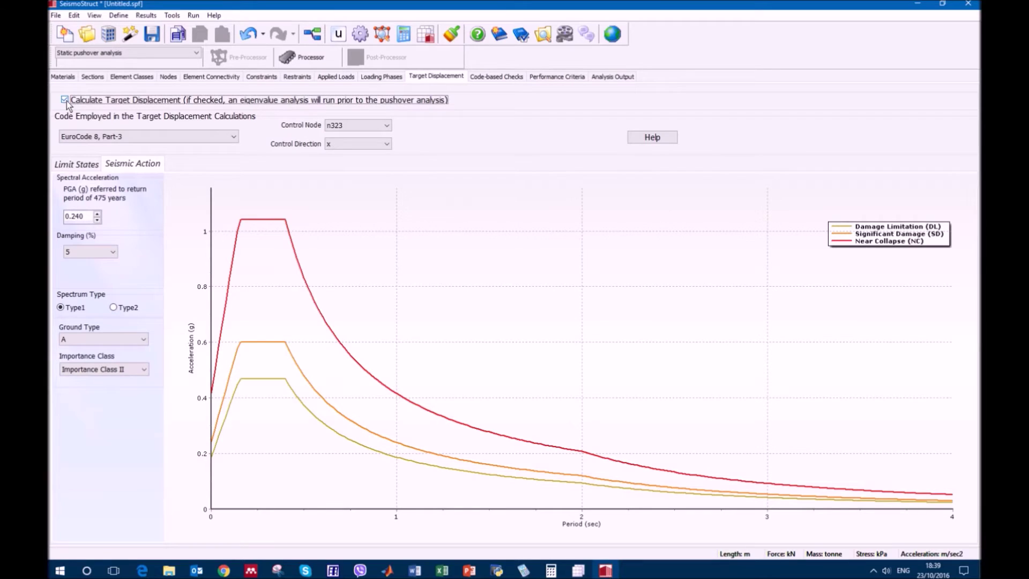
Step: Look through the control node and control direction options for the target displacement
{"action": "left_click", "coordinate": [375, 125]}
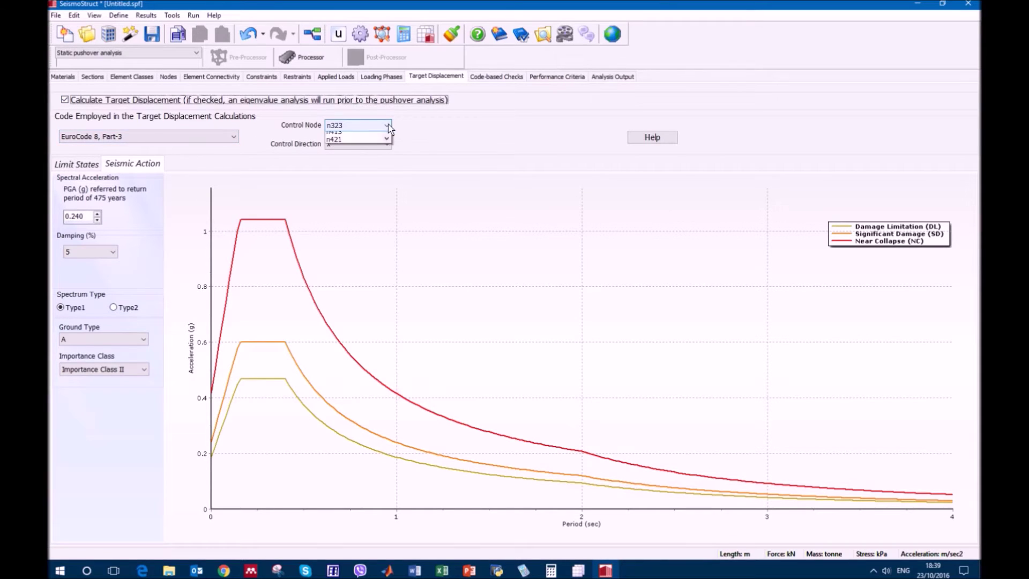
{"action": "mouse_move", "coordinate": [389, 170]}
{"action": "left_mouse_down"}
{"action": "mouse_move", "coordinate": [389, 192]}
{"action": "mouse_move", "coordinate": [387, 164]}
{"action": "left_mouse_up"}
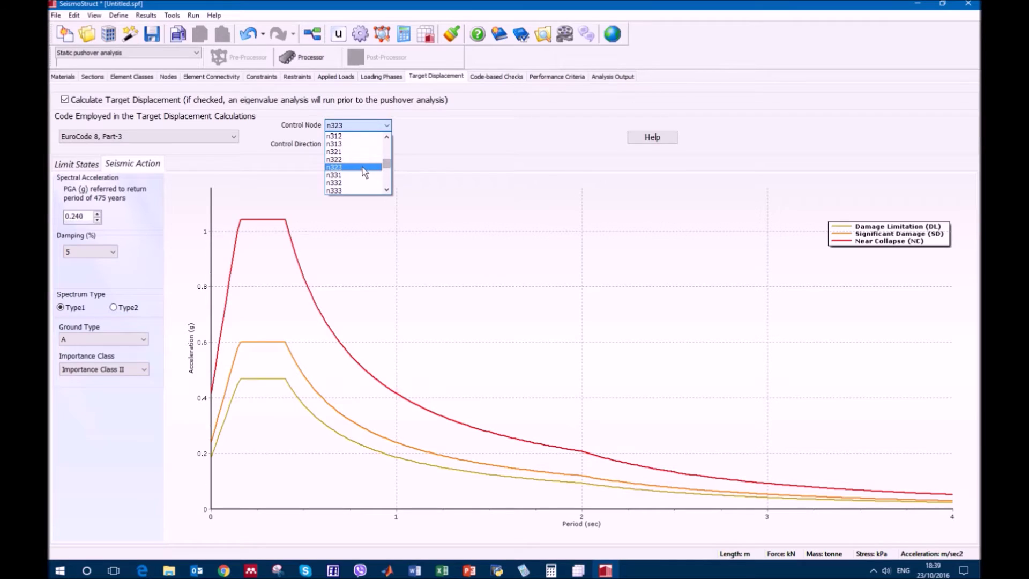
{"action": "left_click", "coordinate": [410, 159]}
{"action": "left_click", "coordinate": [381, 143]}
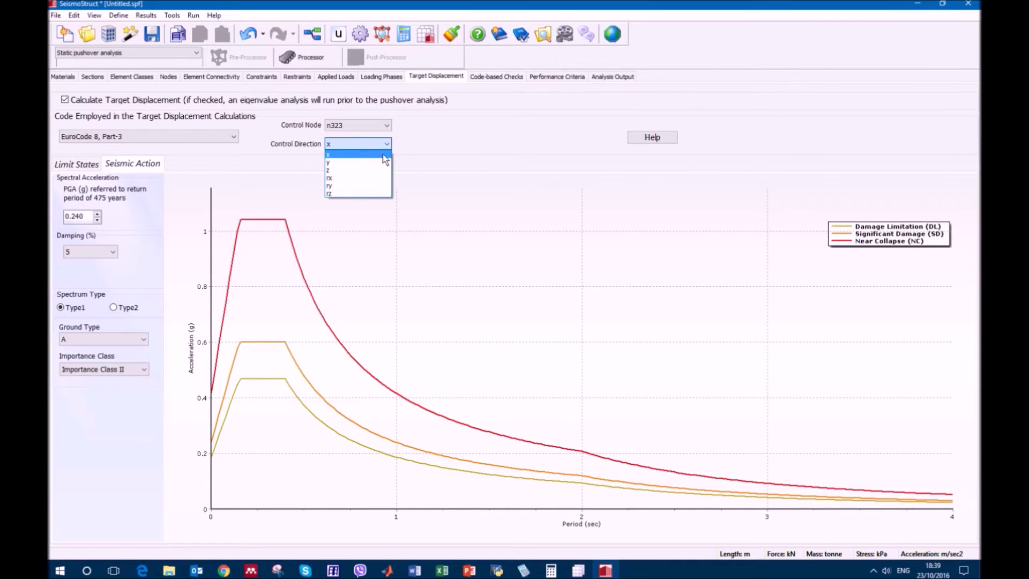
{"action": "left_click", "coordinate": [379, 155]}
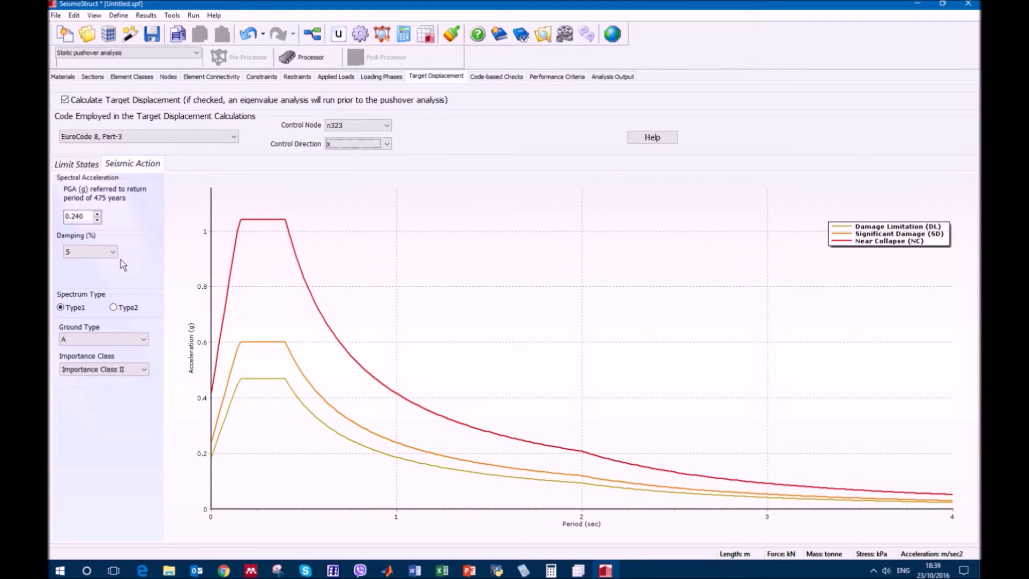
Step: Set the seismic action to ground type B, importance class II and spectrum Type2, and review the limit states
{"action": "left_click", "coordinate": [144, 339]}
{"action": "left_click", "coordinate": [128, 356]}
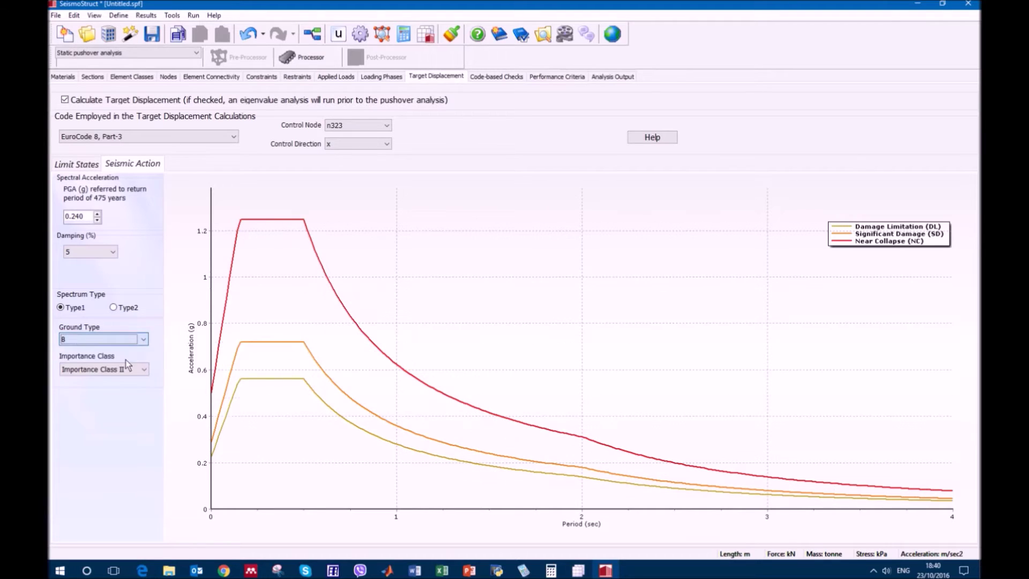
{"action": "left_click", "coordinate": [140, 370]}
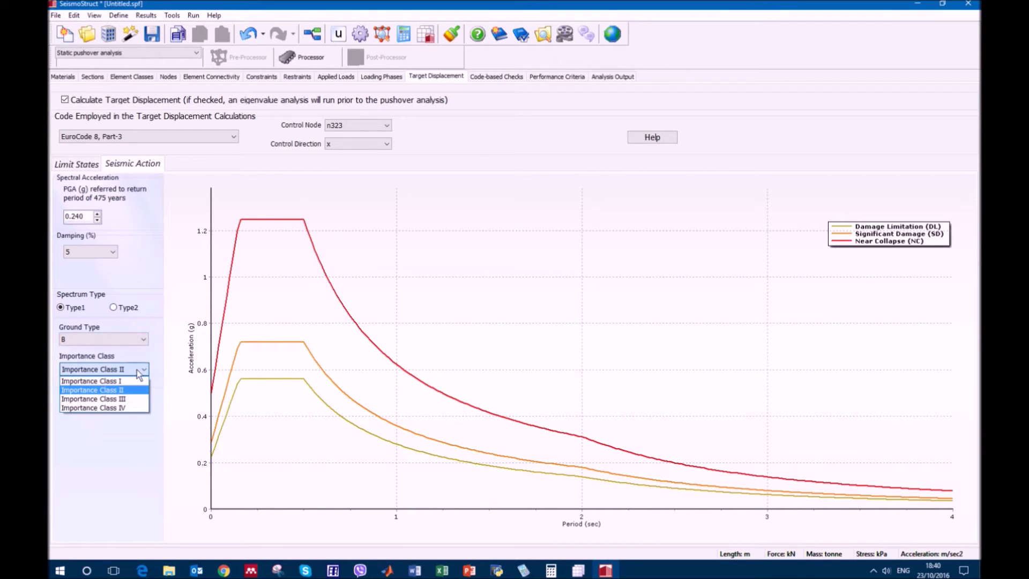
{"action": "left_click", "coordinate": [131, 390]}
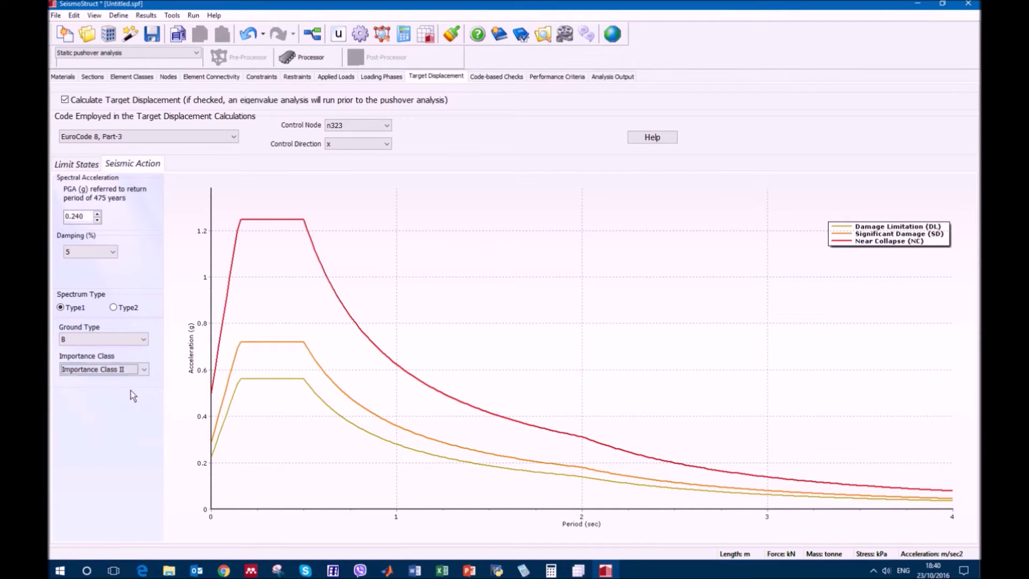
{"action": "left_click", "coordinate": [120, 308]}
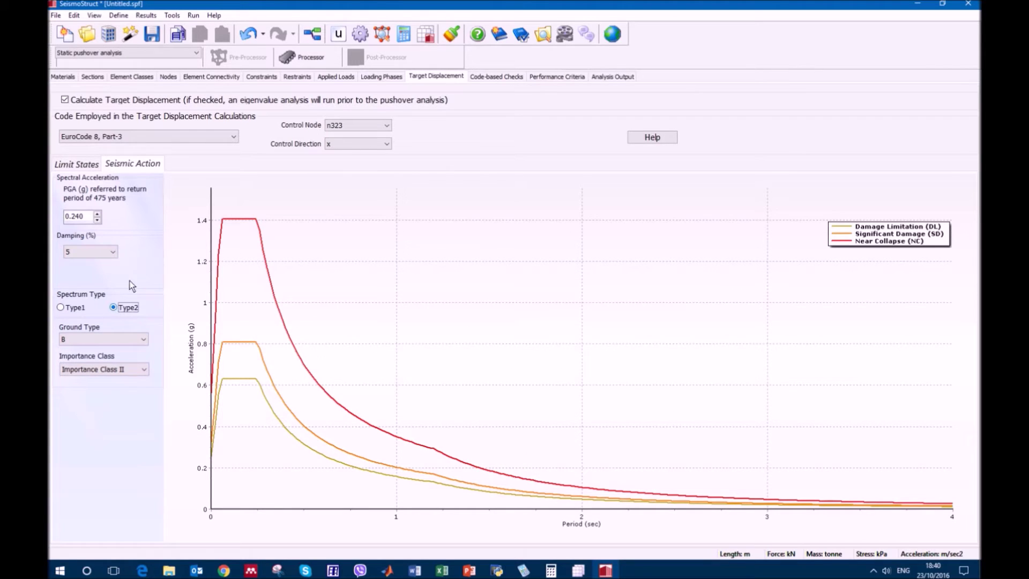
{"action": "left_click", "coordinate": [67, 307]}
{"action": "left_click", "coordinate": [127, 310]}
{"action": "left_click", "coordinate": [83, 167]}
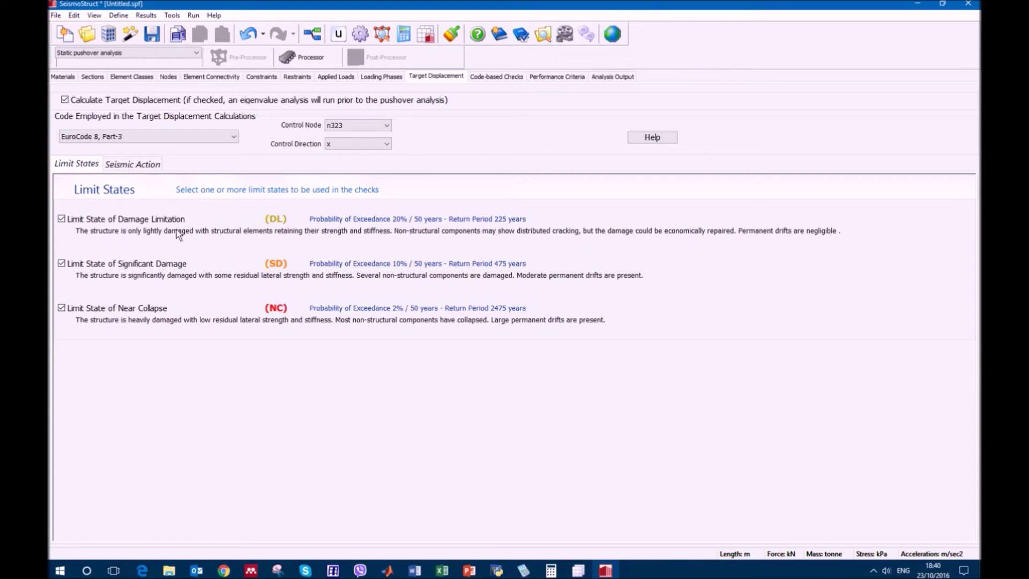
{"action": "left_click", "coordinate": [143, 167]}
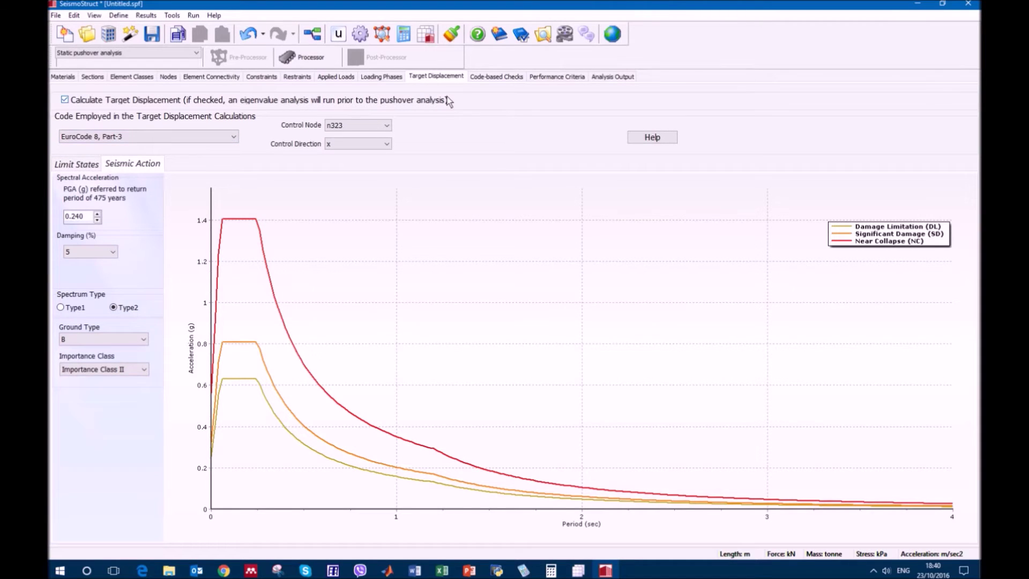
Step: Go to the Code-based Checks module and examine the capacity check codes and the advanced member properties of col112
{"action": "left_click", "coordinate": [489, 76]}
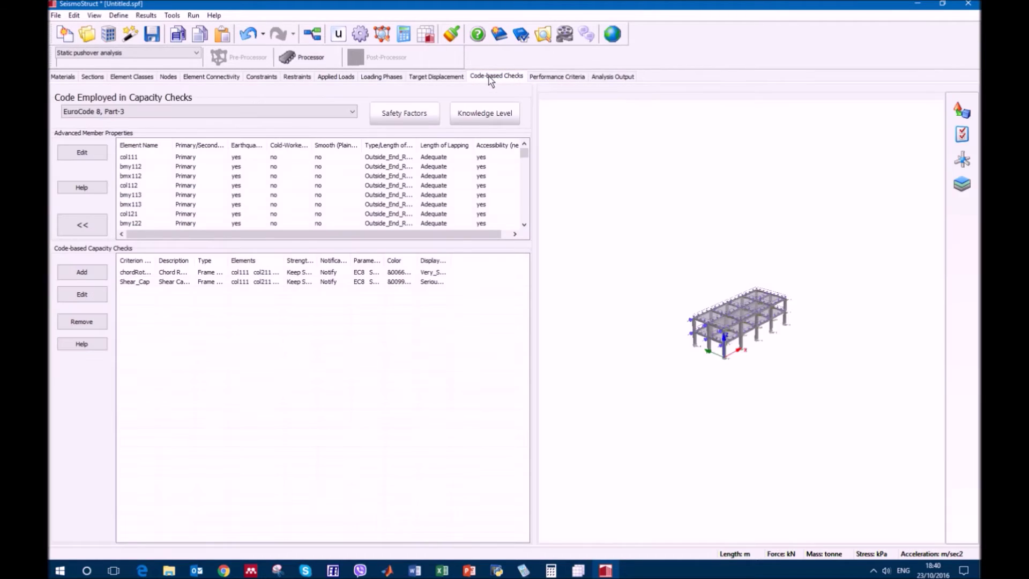
{"action": "mouse_move", "coordinate": [525, 152]}
{"action": "left_mouse_down"}
{"action": "mouse_move", "coordinate": [529, 223]}
{"action": "mouse_move", "coordinate": [525, 153]}
{"action": "left_mouse_up"}
{"action": "left_click", "coordinate": [249, 111]}
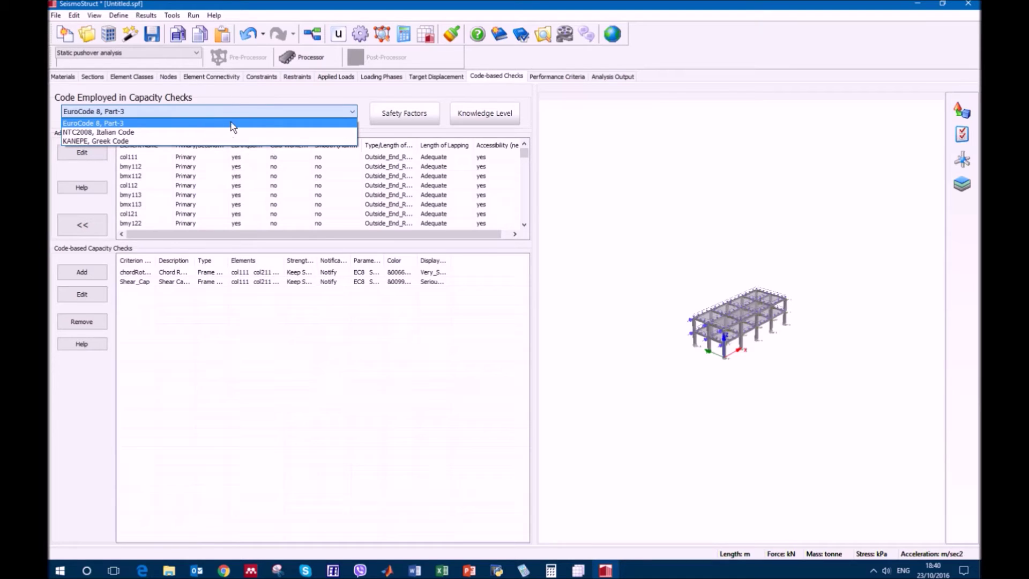
{"action": "left_click", "coordinate": [229, 123]}
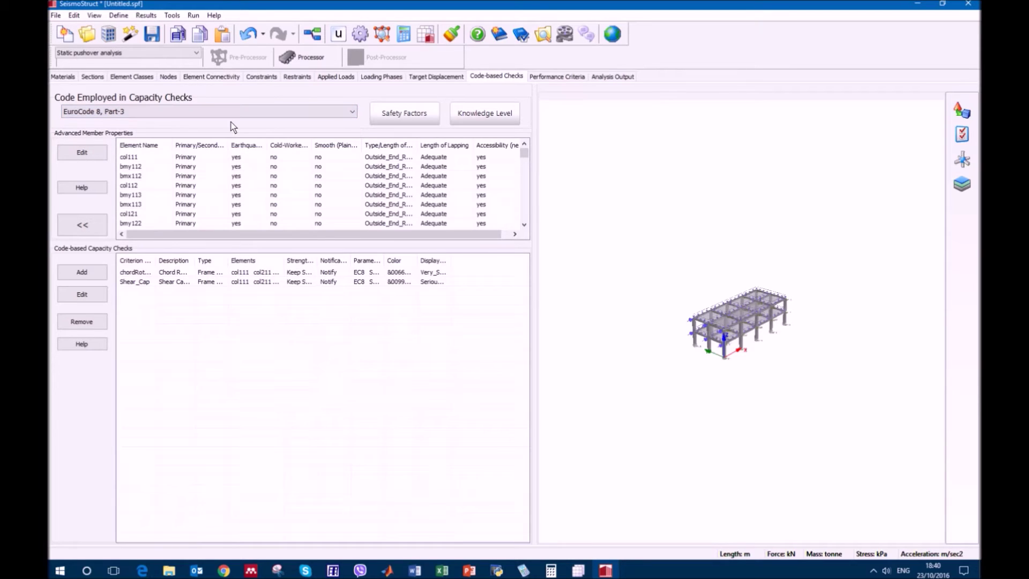
{"action": "double_click", "coordinate": [214, 185]}
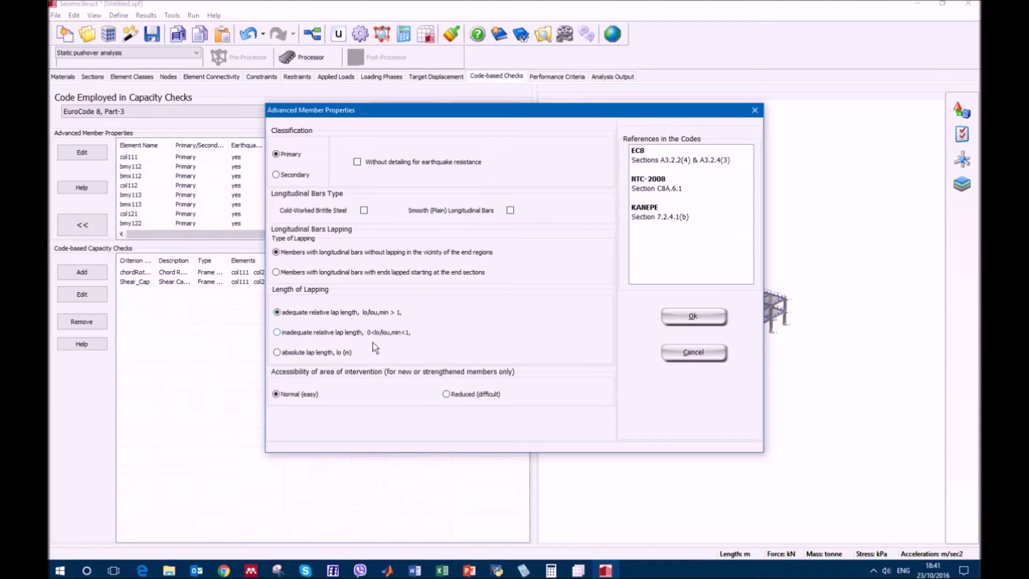
{"action": "left_click", "coordinate": [694, 353]}
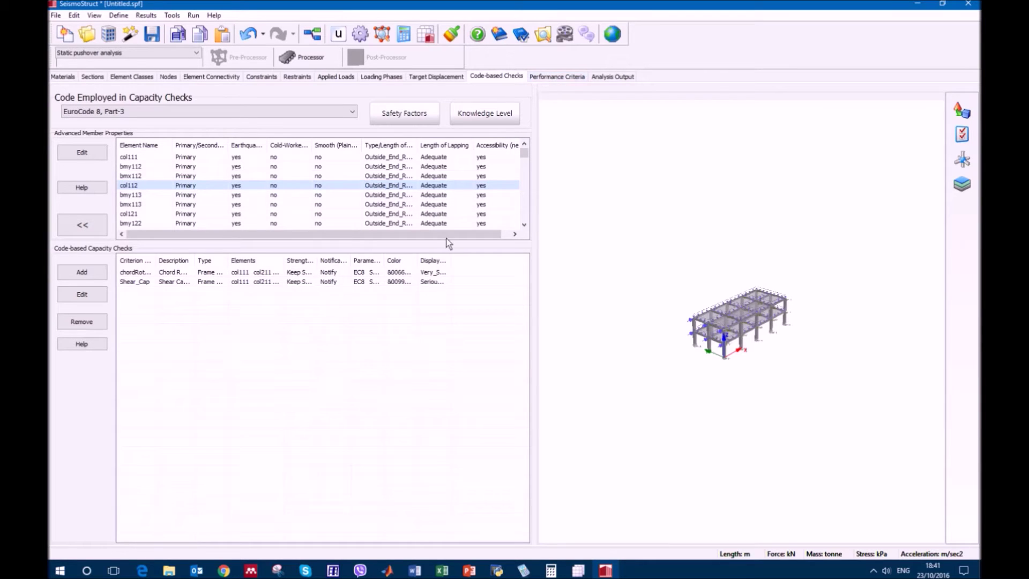
Step: Go to the Performance Criteria module and examine the criterion types available for crush_conf without saving any change
{"action": "left_click", "coordinate": [557, 76]}
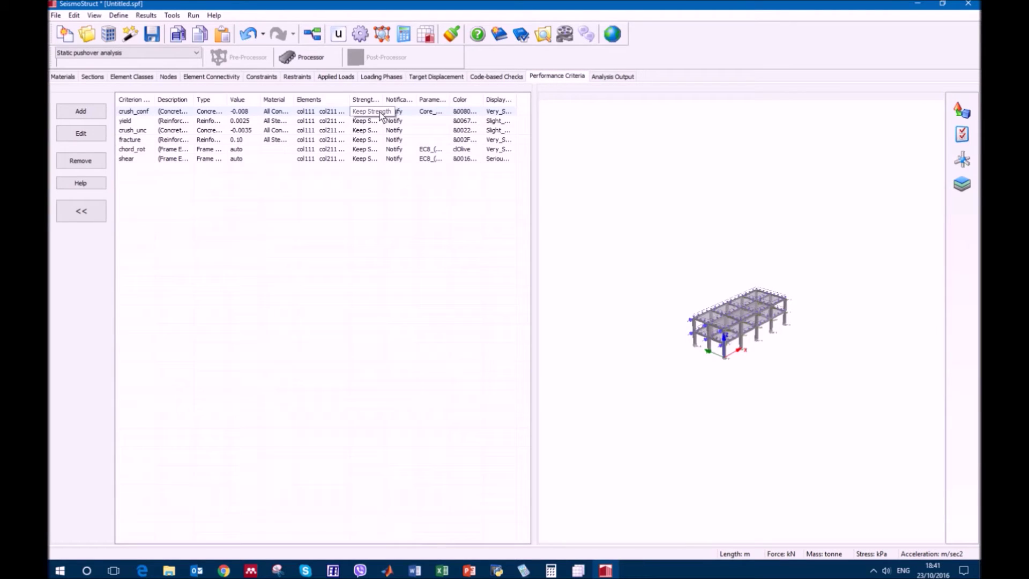
{"action": "left_click", "coordinate": [407, 112]}
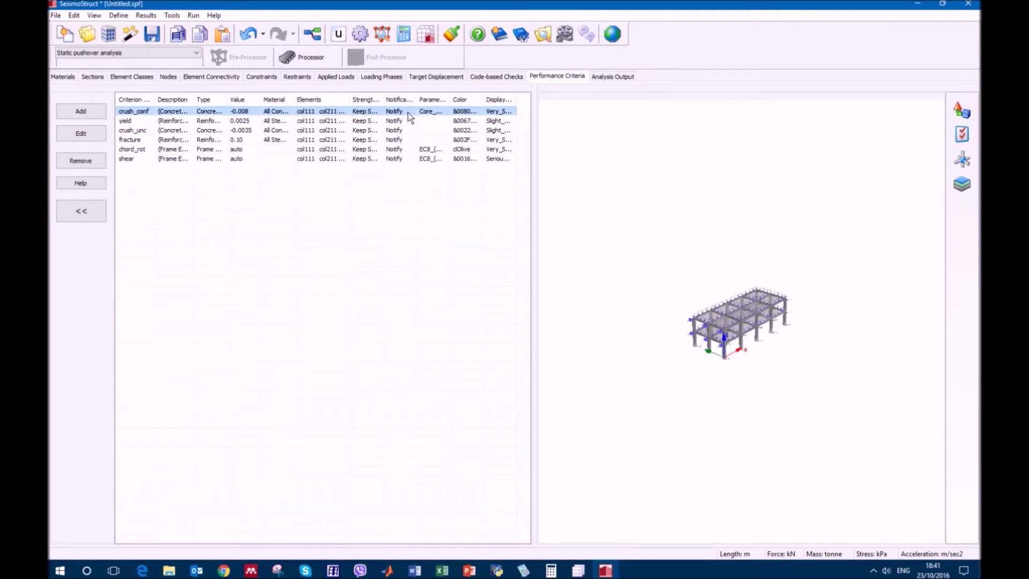
{"action": "double_click", "coordinate": [407, 113]}
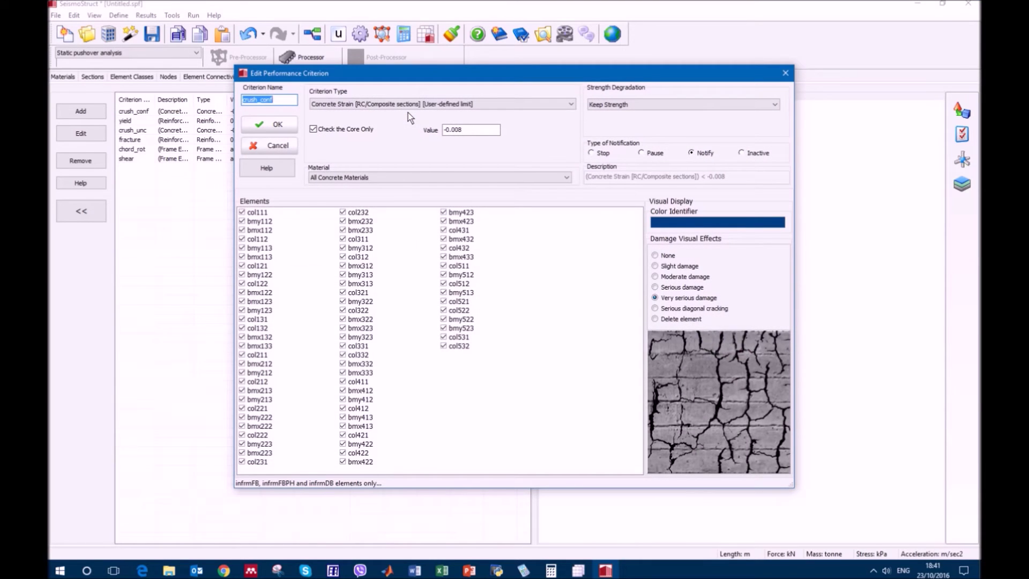
{"action": "left_click", "coordinate": [412, 105]}
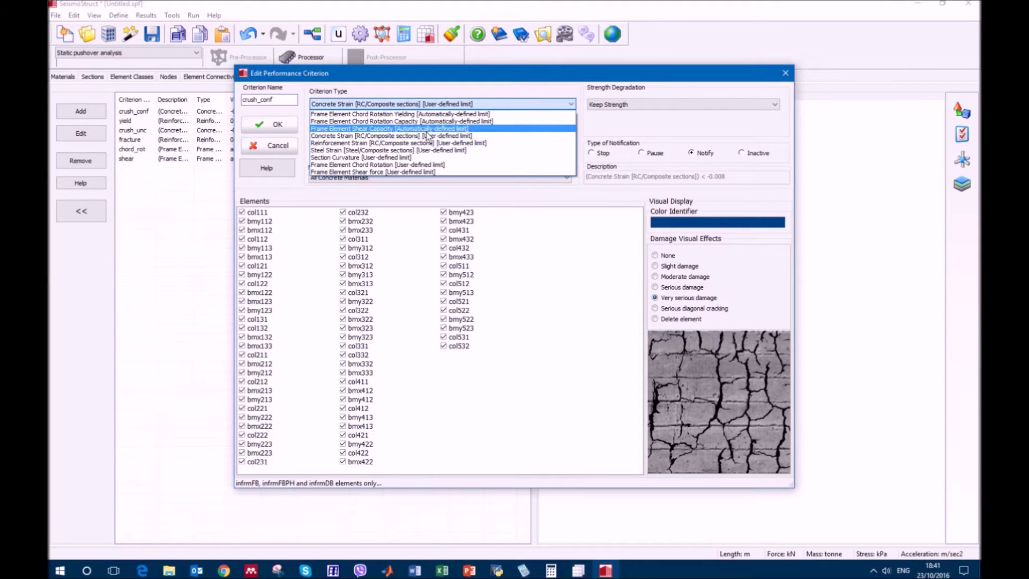
{"action": "left_click", "coordinate": [426, 136]}
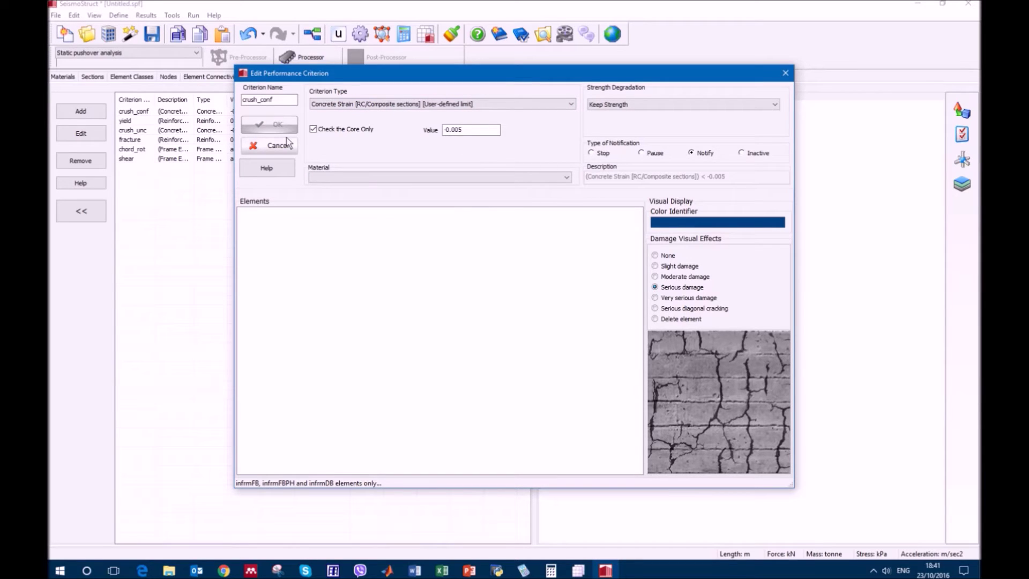
{"action": "left_click", "coordinate": [270, 148]}
{"action": "left_click", "coordinate": [369, 104]}
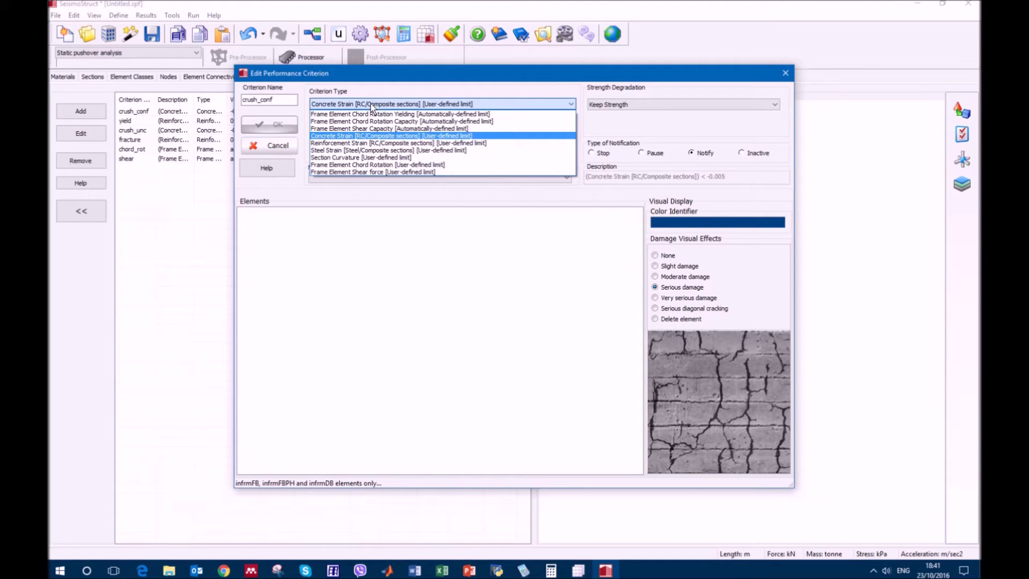
{"action": "left_click", "coordinate": [394, 128]}
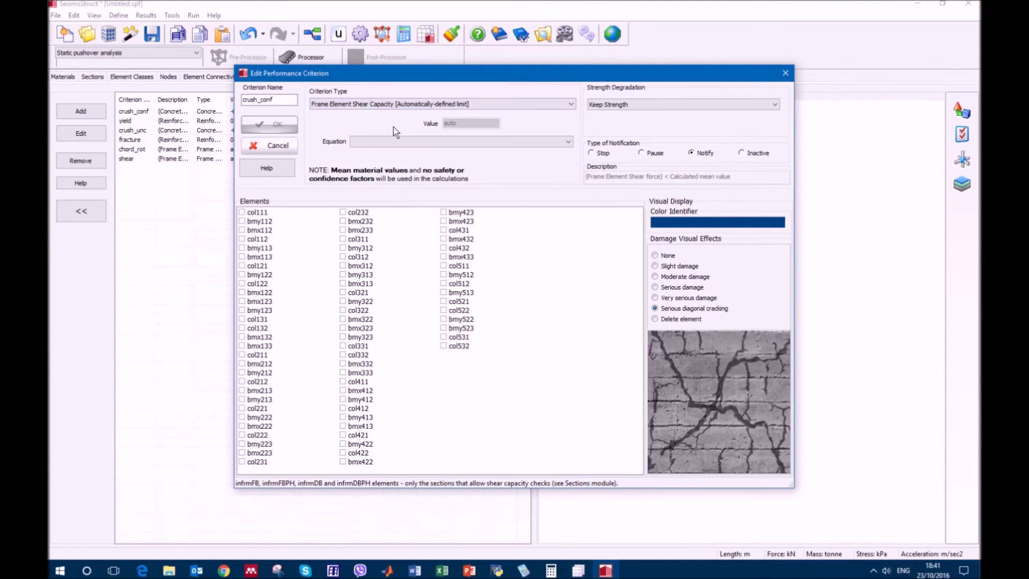
{"action": "left_click", "coordinate": [277, 146]}
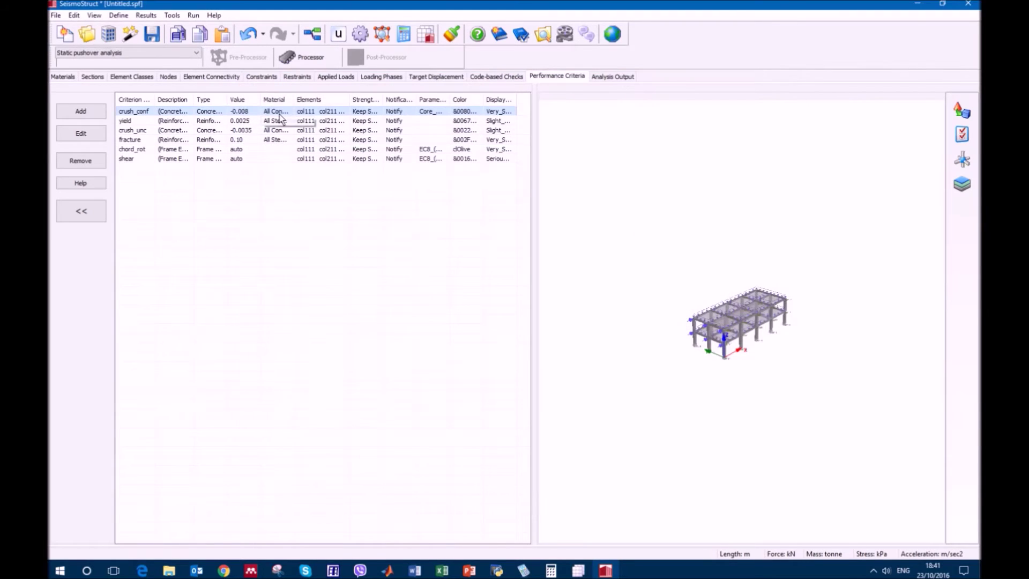
Step: Open the crush_conf criterion for editing, clear its element selection and select all elements again
{"action": "double_click", "coordinate": [278, 112]}
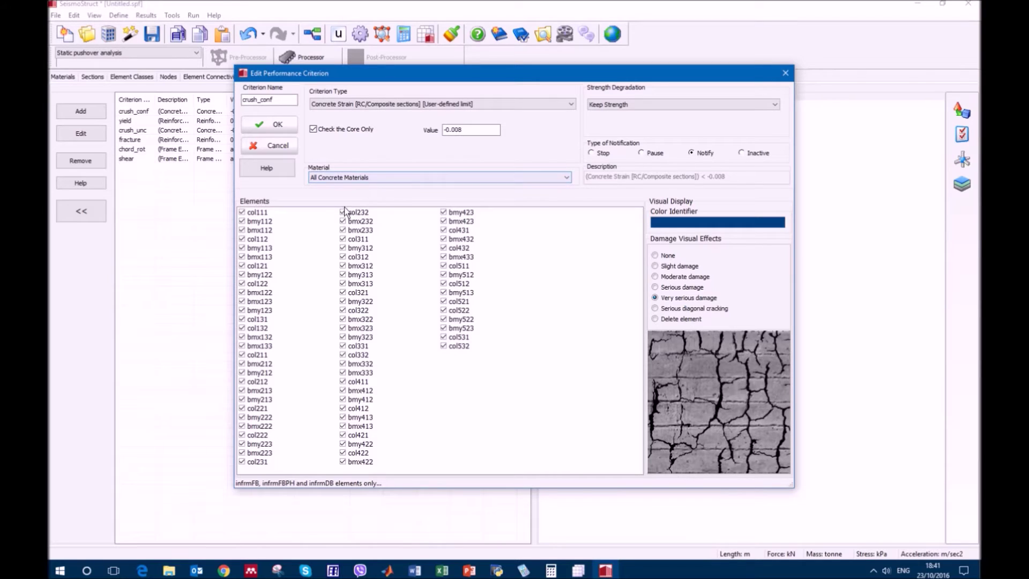
{"action": "right_click", "coordinate": [457, 366]}
{"action": "left_click", "coordinate": [474, 375]}
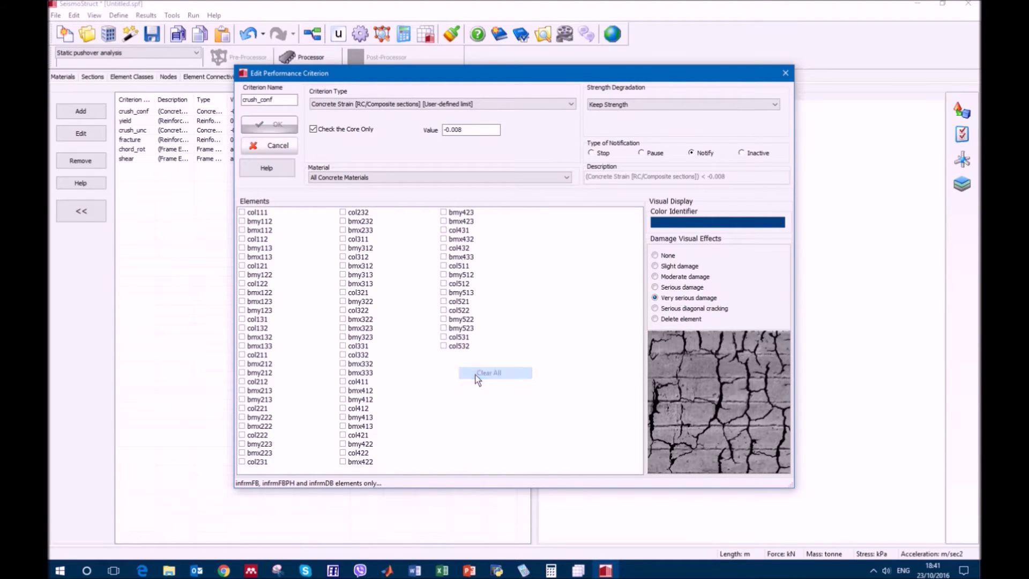
{"action": "right_click", "coordinate": [476, 376]}
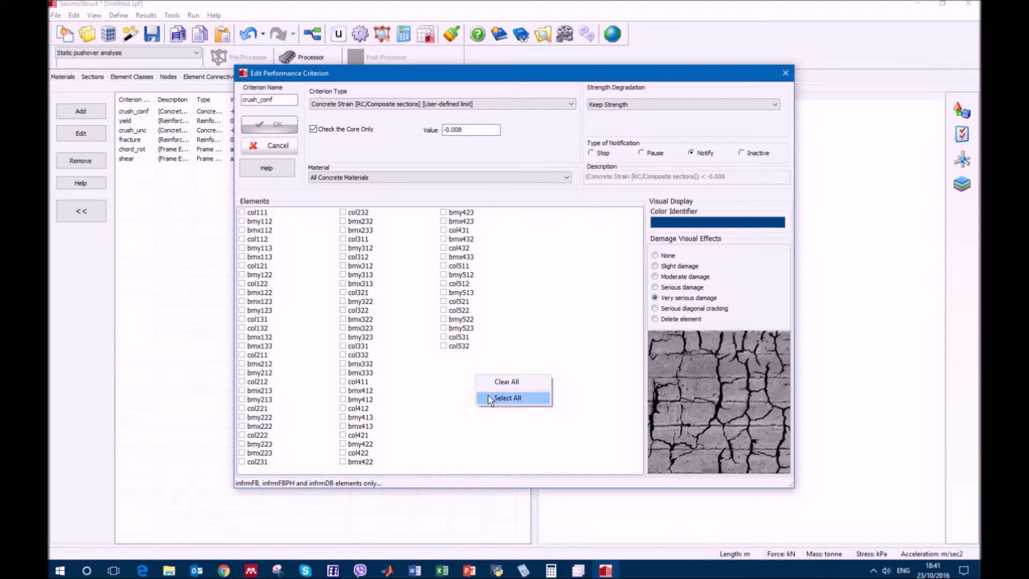
{"action": "left_click", "coordinate": [488, 397]}
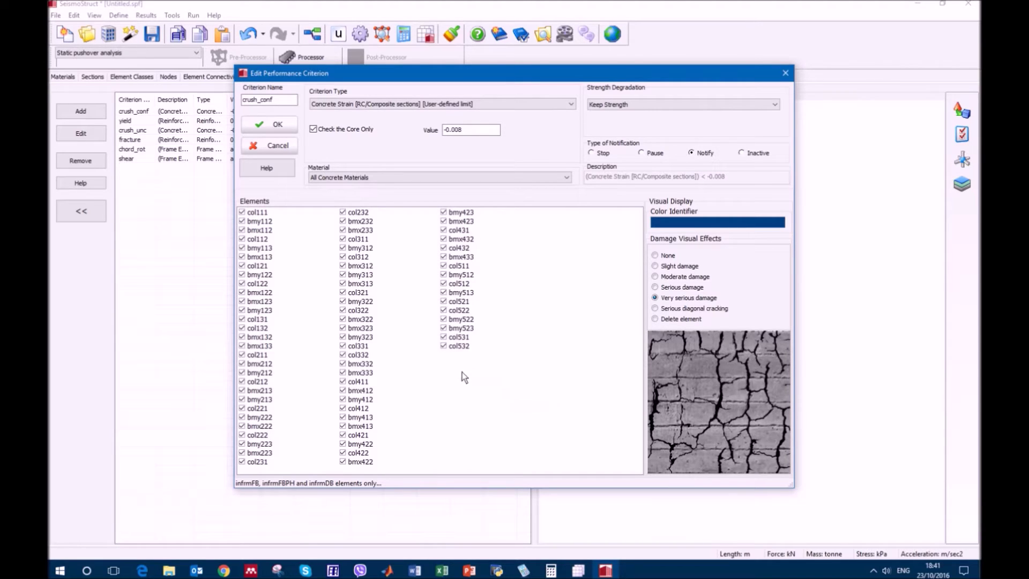
{"action": "right_click", "coordinate": [462, 371]}
{"action": "left_click", "coordinate": [474, 378]}
{"action": "right_click", "coordinate": [475, 380]}
{"action": "left_click", "coordinate": [488, 401]}
Step: Set the crush_conf criterion's identifier colour to magenta and its damage visual effect to Serious diagonal cracking
{"action": "left_click", "coordinate": [689, 223]}
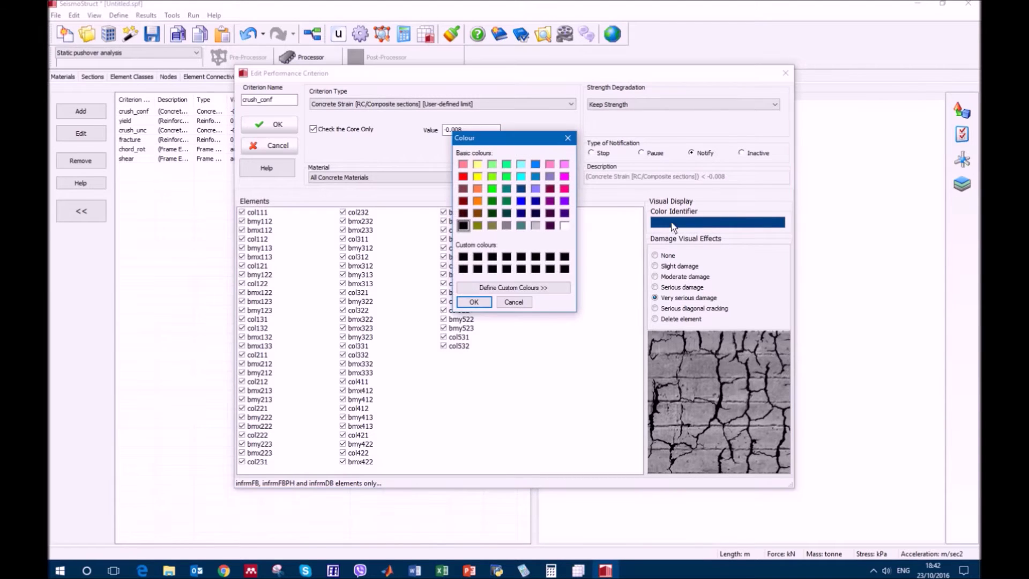
{"action": "left_click", "coordinate": [564, 178]}
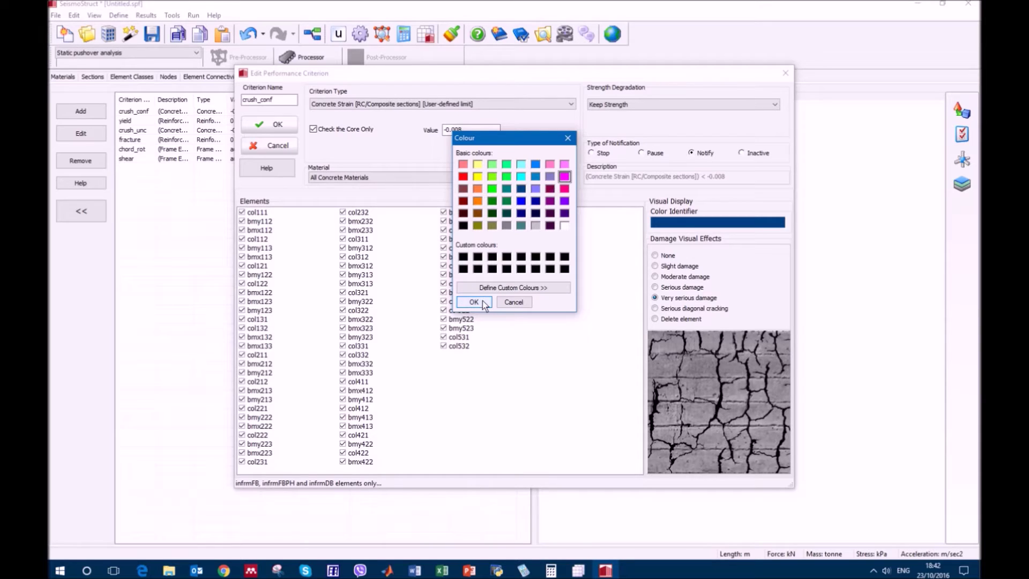
{"action": "left_click", "coordinate": [487, 300]}
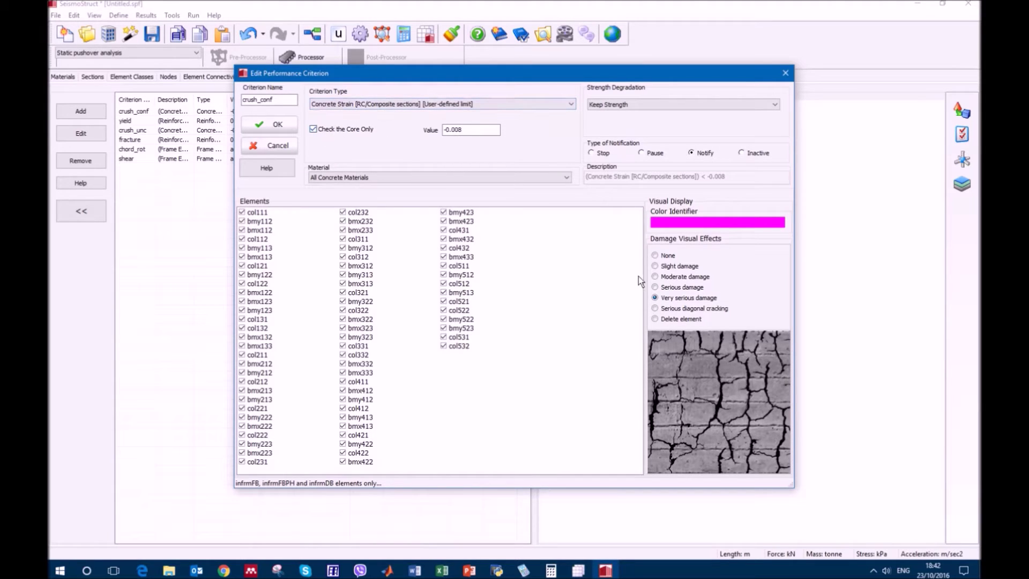
{"action": "left_click", "coordinate": [654, 308]}
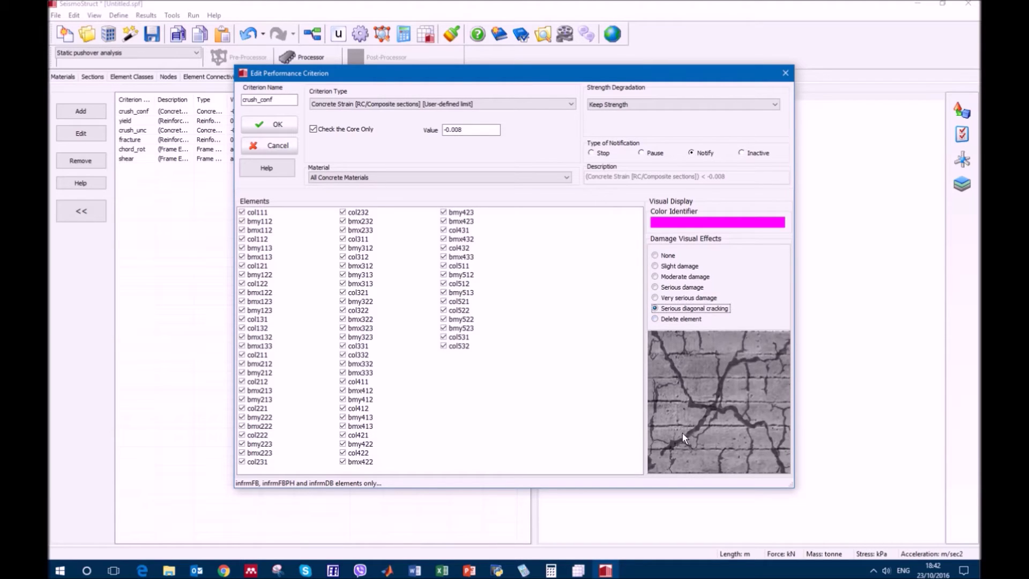
Step: Preview the slight to very serious damage effects and the strength degradation options of the crush_conf criterion without saving changes
{"action": "left_click", "coordinate": [655, 266]}
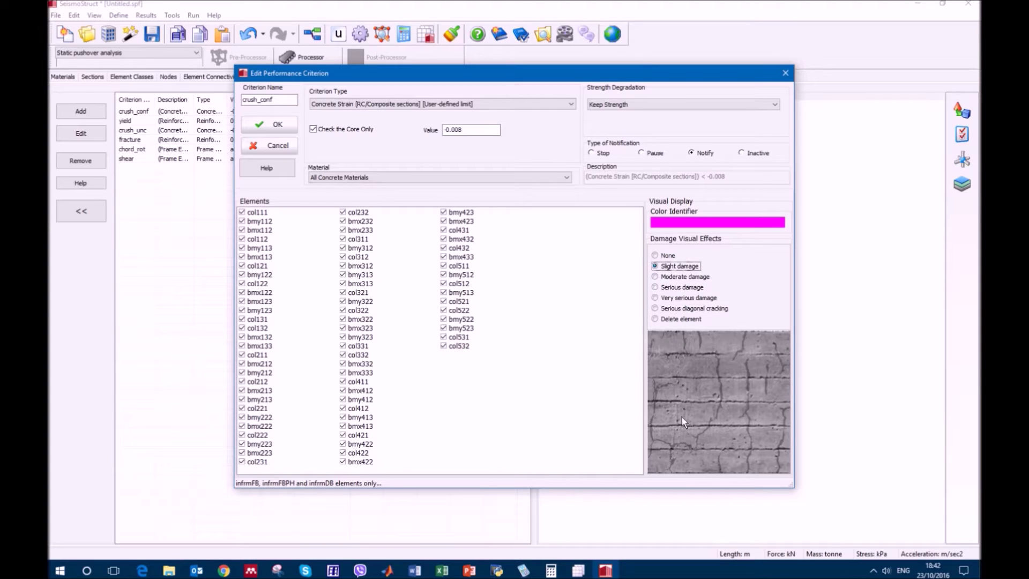
{"action": "left_click", "coordinate": [654, 277]}
{"action": "left_click", "coordinate": [656, 288]}
{"action": "left_click", "coordinate": [655, 297]}
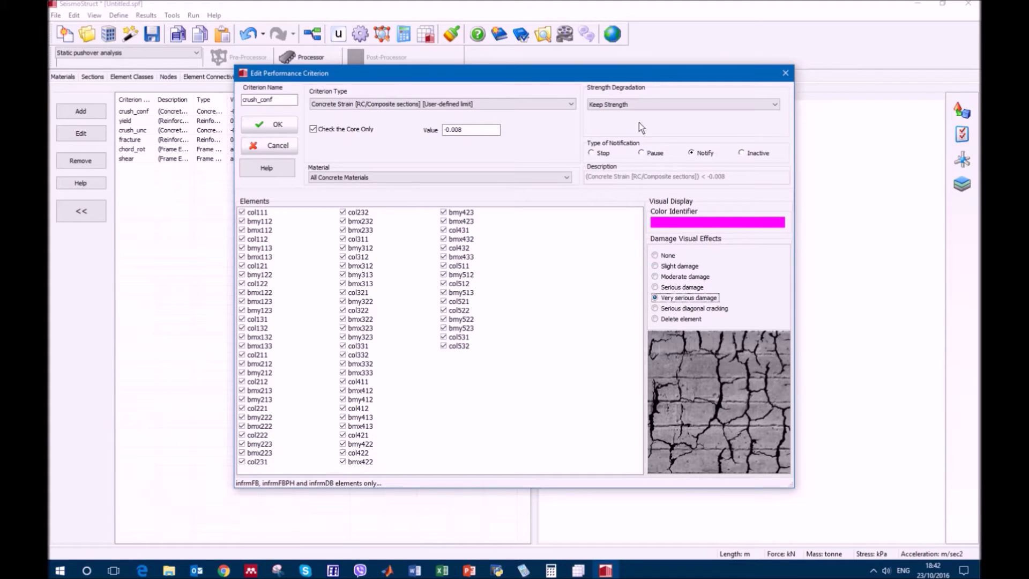
{"action": "left_click", "coordinate": [646, 105]}
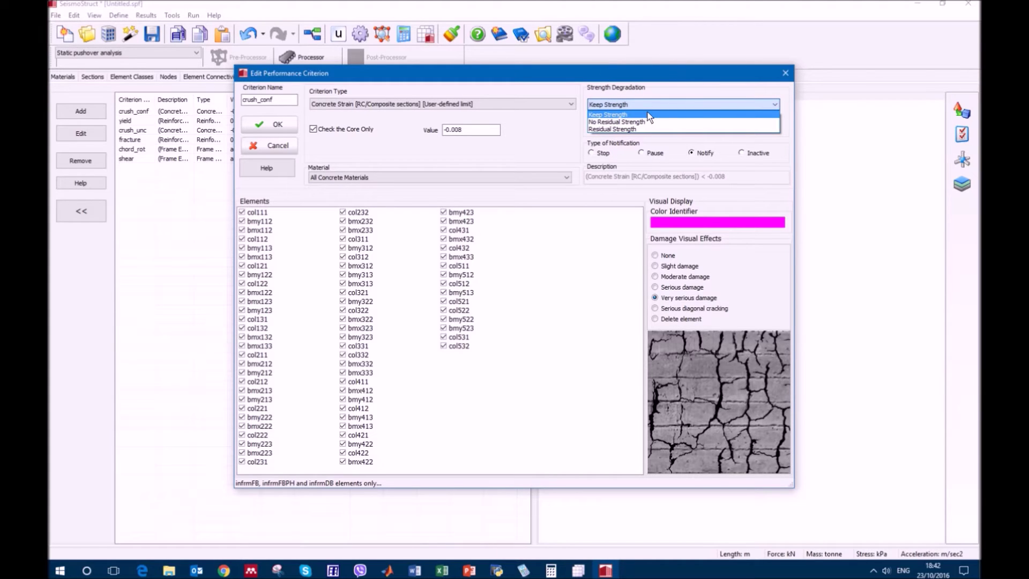
{"action": "left_click", "coordinate": [662, 100]}
{"action": "left_click", "coordinate": [704, 155]}
{"action": "left_click", "coordinate": [704, 154]}
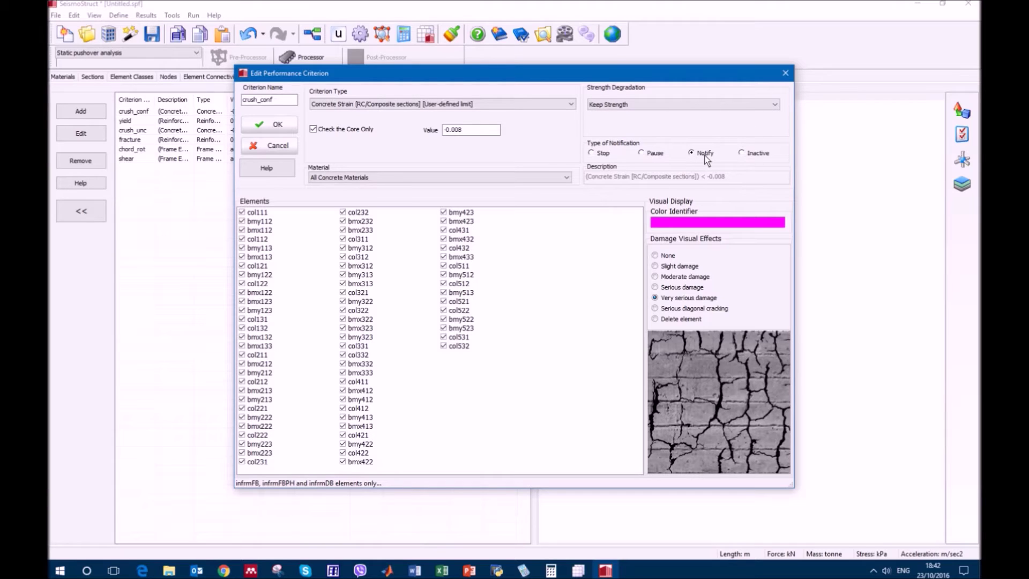
{"action": "left_click", "coordinate": [255, 147]}
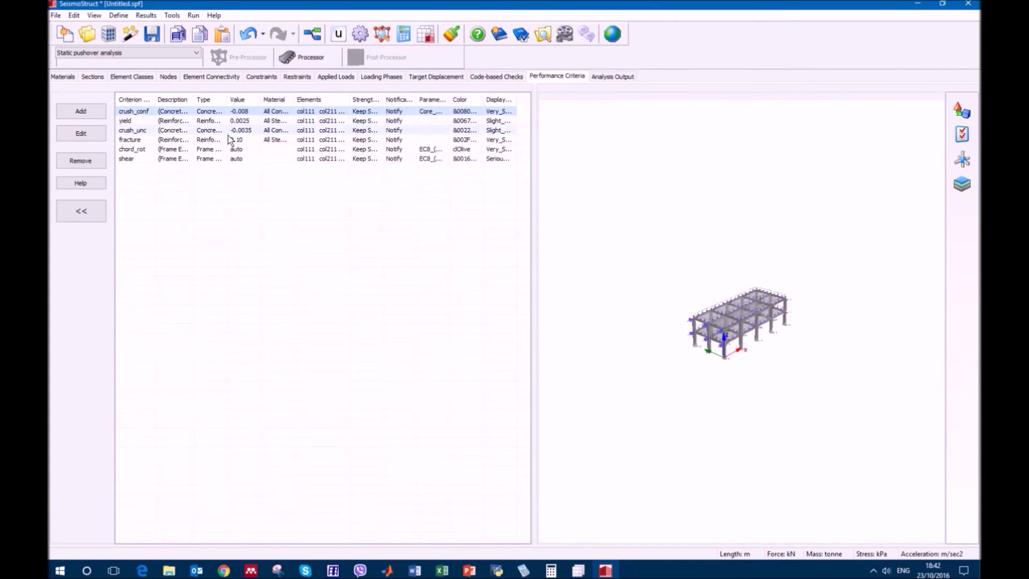
Step: Inspect the capacity equations available for the chord_rot and shear performance criteria, leaving both unchanged
{"action": "double_click", "coordinate": [227, 150]}
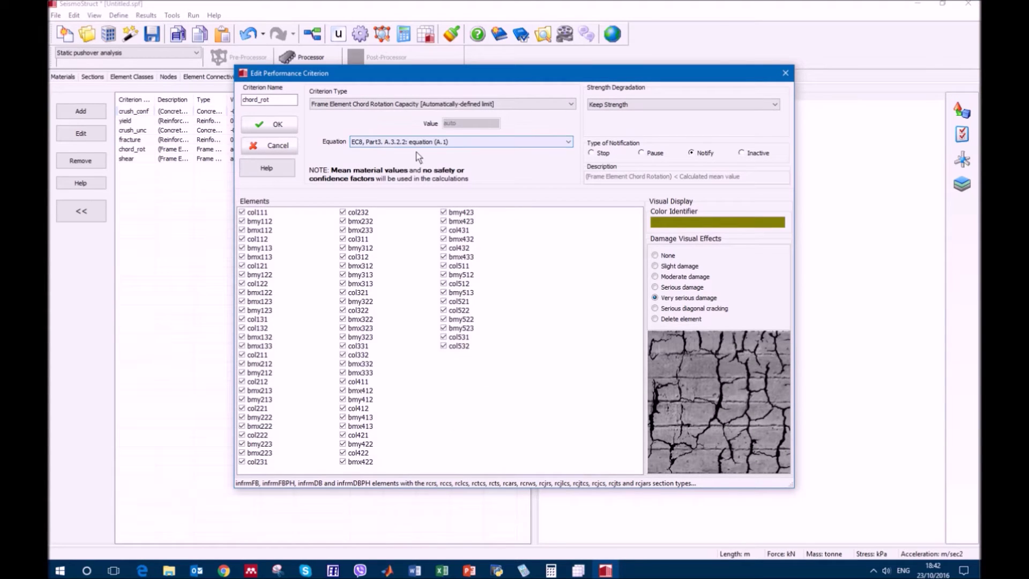
{"action": "left_click", "coordinate": [567, 143]}
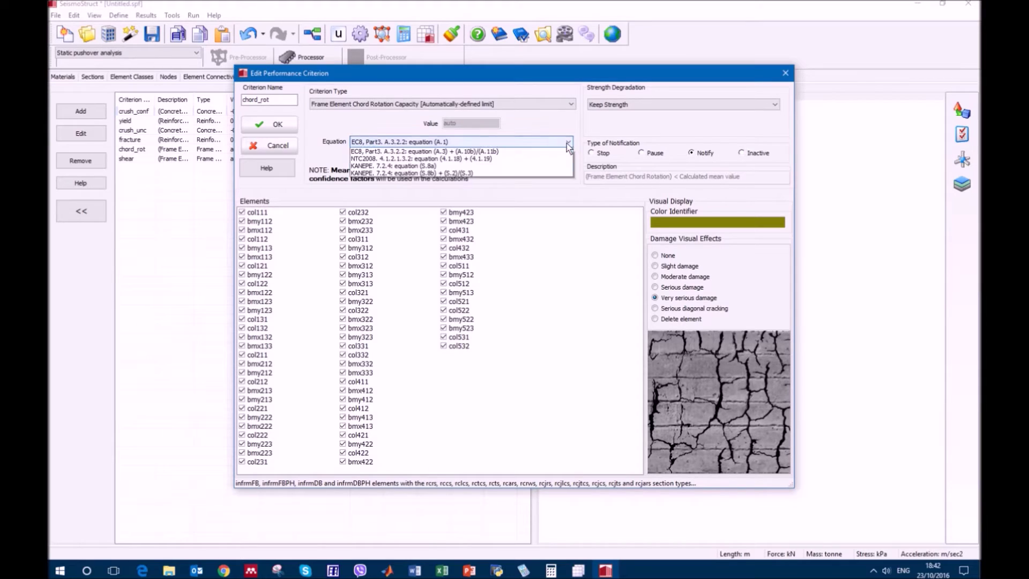
{"action": "left_click", "coordinate": [567, 144]}
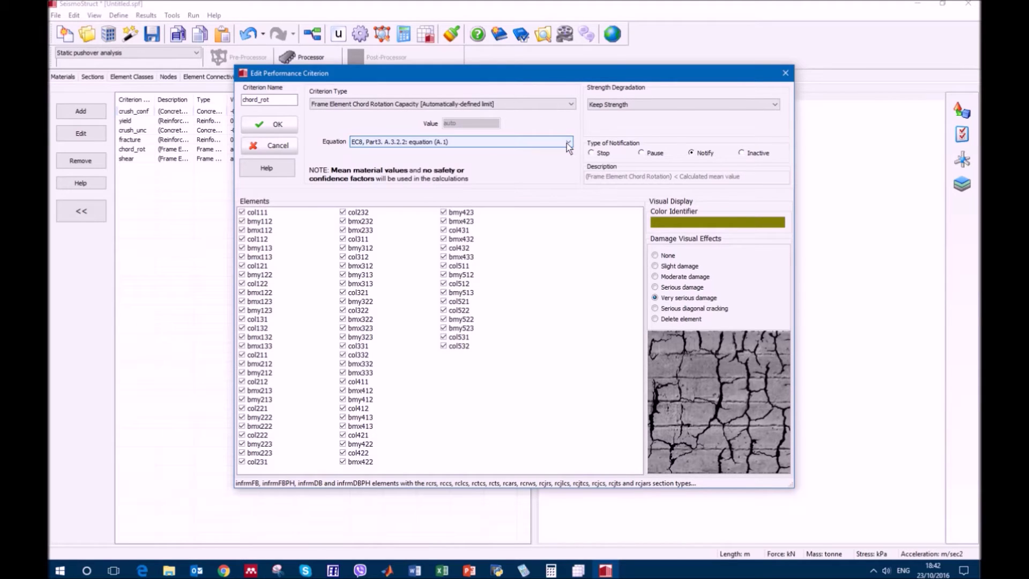
{"action": "left_click", "coordinate": [282, 148]}
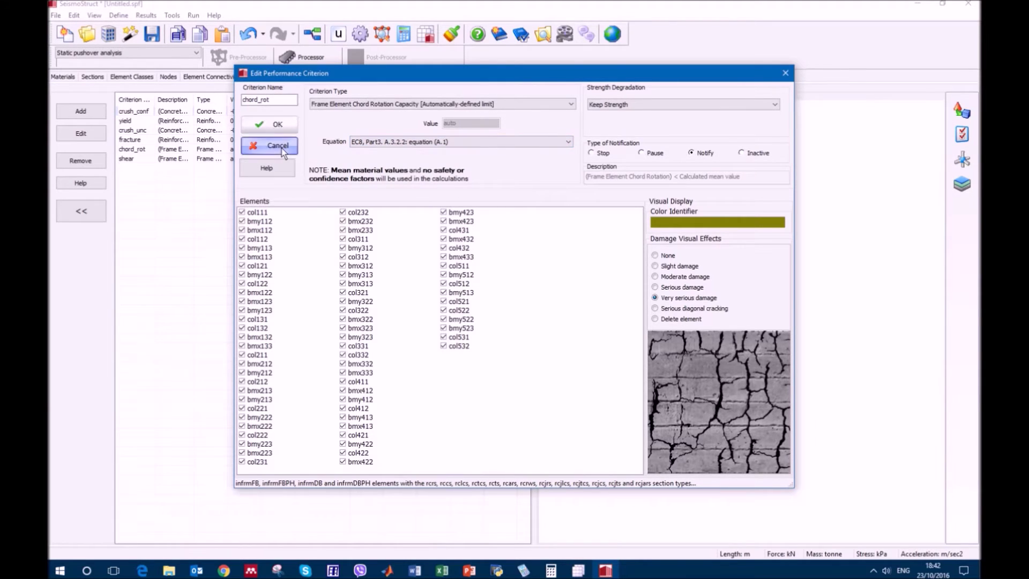
{"action": "double_click", "coordinate": [256, 156]}
{"action": "left_click", "coordinate": [407, 143]}
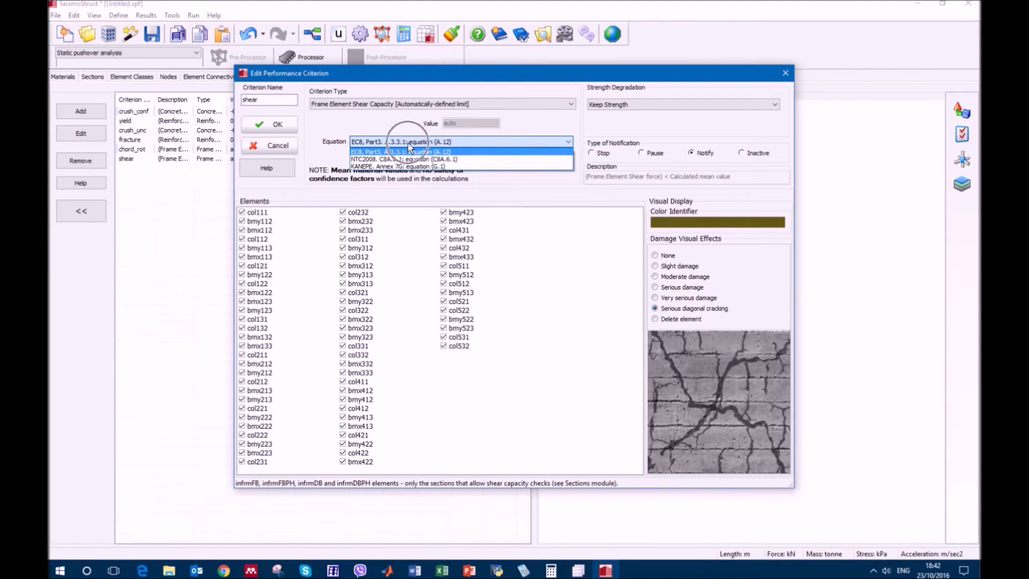
{"action": "left_click", "coordinate": [285, 149]}
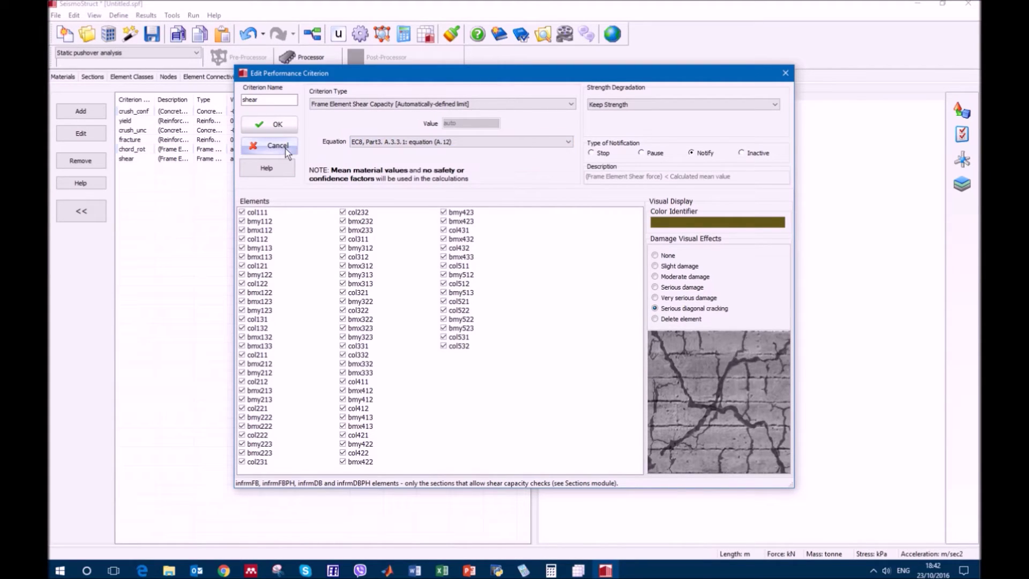
{"action": "left_click", "coordinate": [285, 149]}
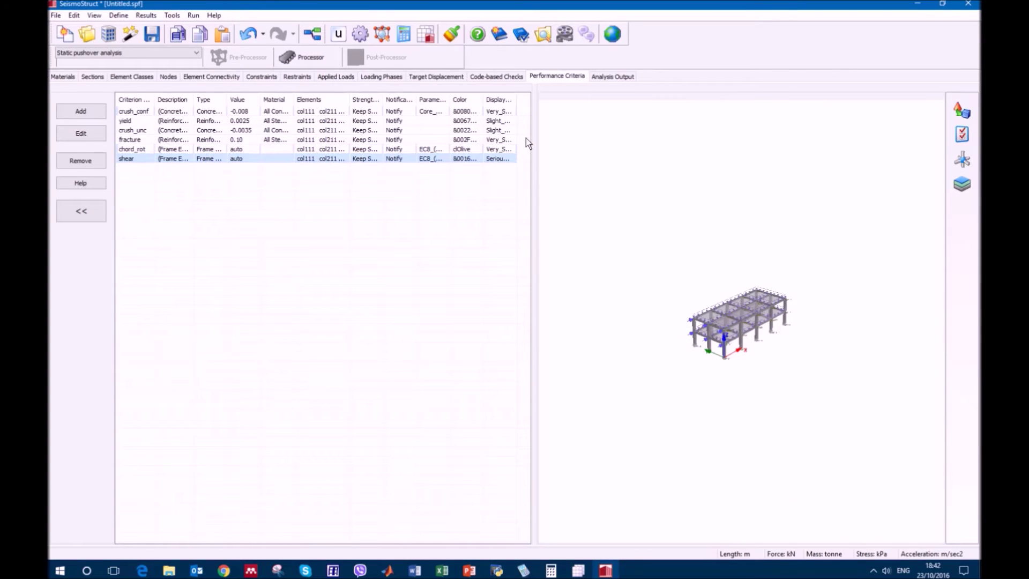
Step: Review the settings of the Shear_Cap and chord rotation code-based capacity checks without changing them
{"action": "left_click", "coordinate": [501, 76]}
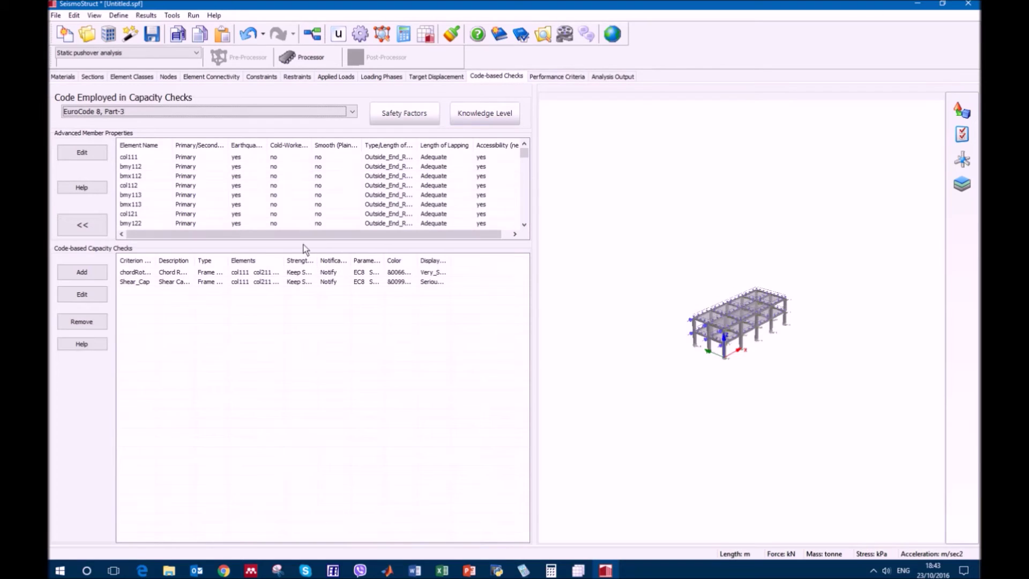
{"action": "left_click", "coordinate": [282, 281]}
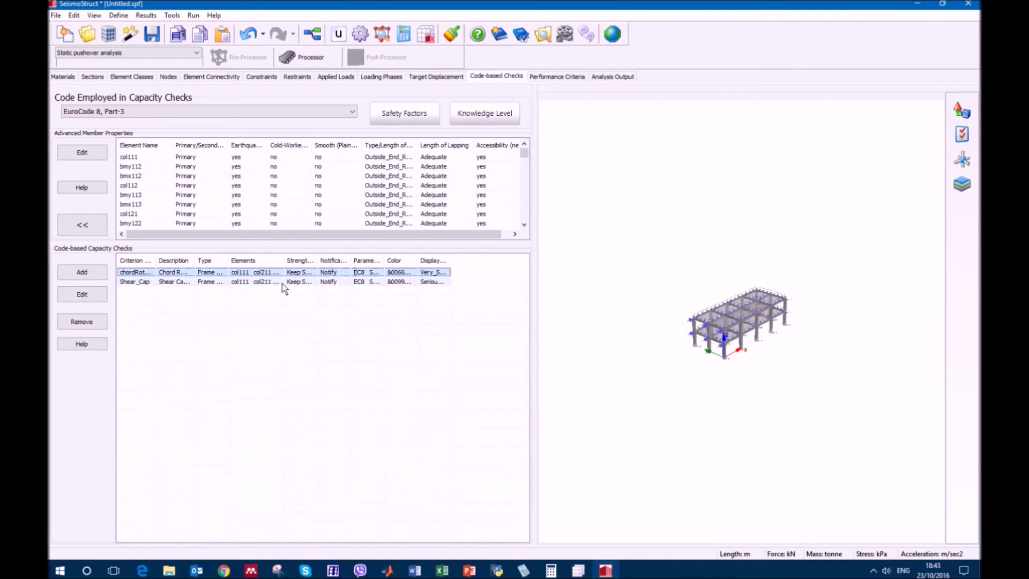
{"action": "double_click", "coordinate": [282, 282]}
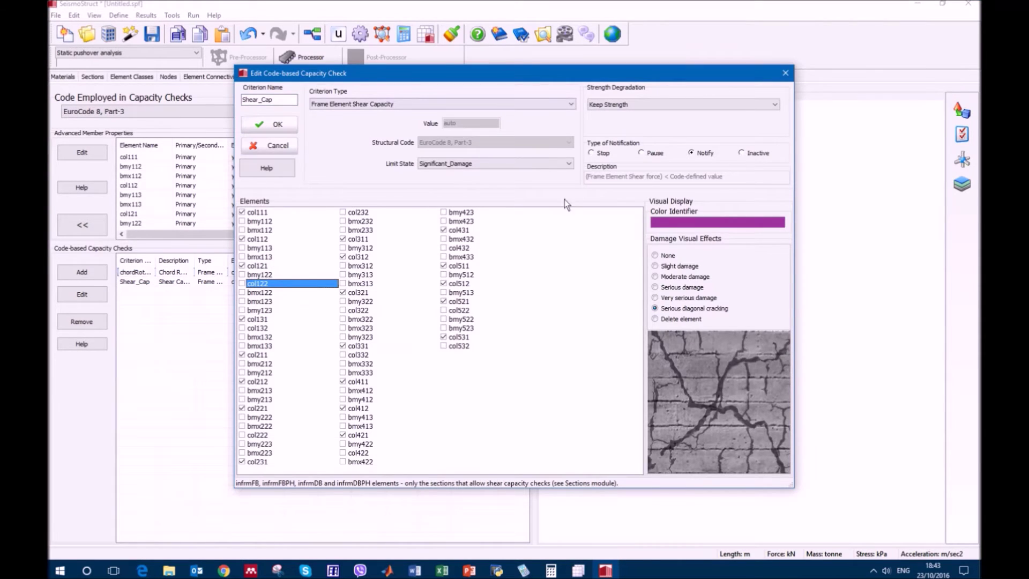
{"action": "left_click", "coordinate": [268, 145]}
{"action": "double_click", "coordinate": [272, 272]}
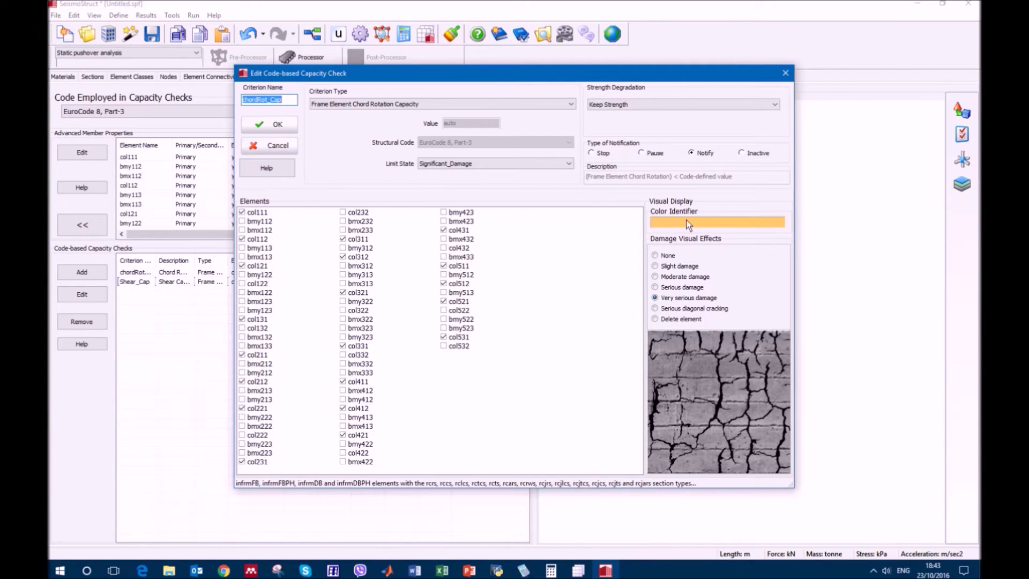
{"action": "left_click", "coordinate": [271, 146]}
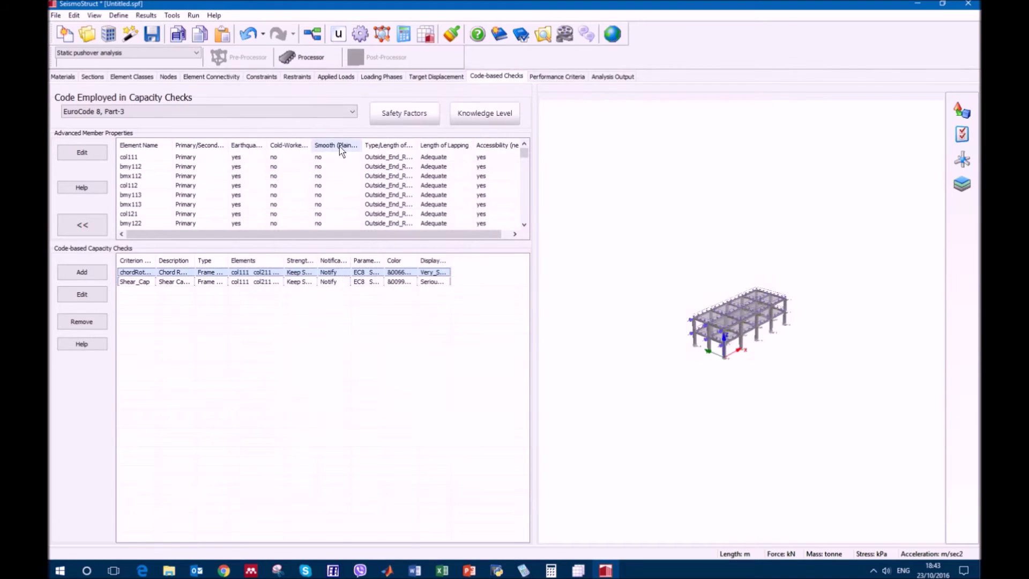
Step: Review the settings of the fracture performance criterion without changing them
{"action": "left_click", "coordinate": [542, 78]}
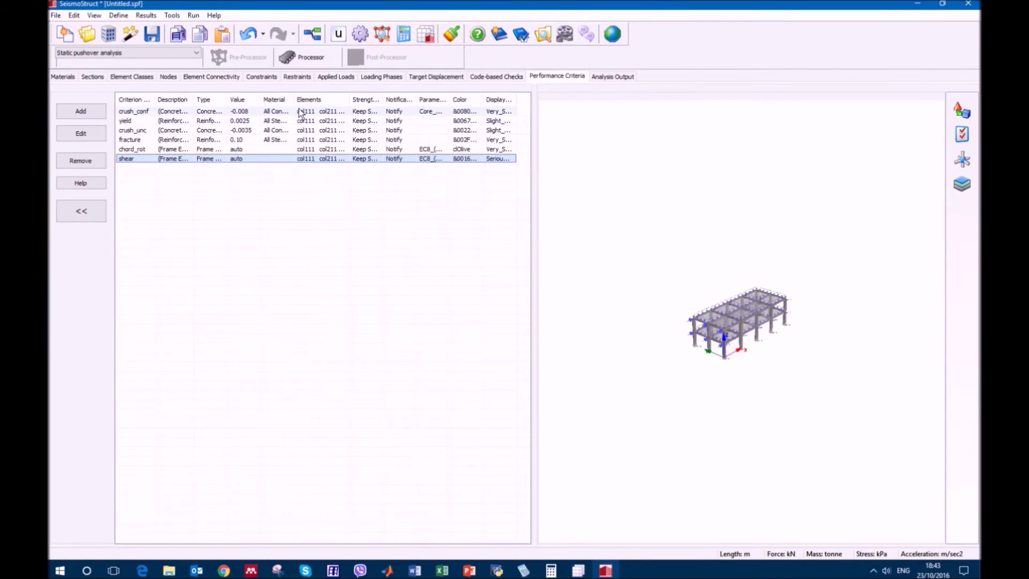
{"action": "left_click", "coordinate": [303, 131]}
{"action": "double_click", "coordinate": [304, 140]}
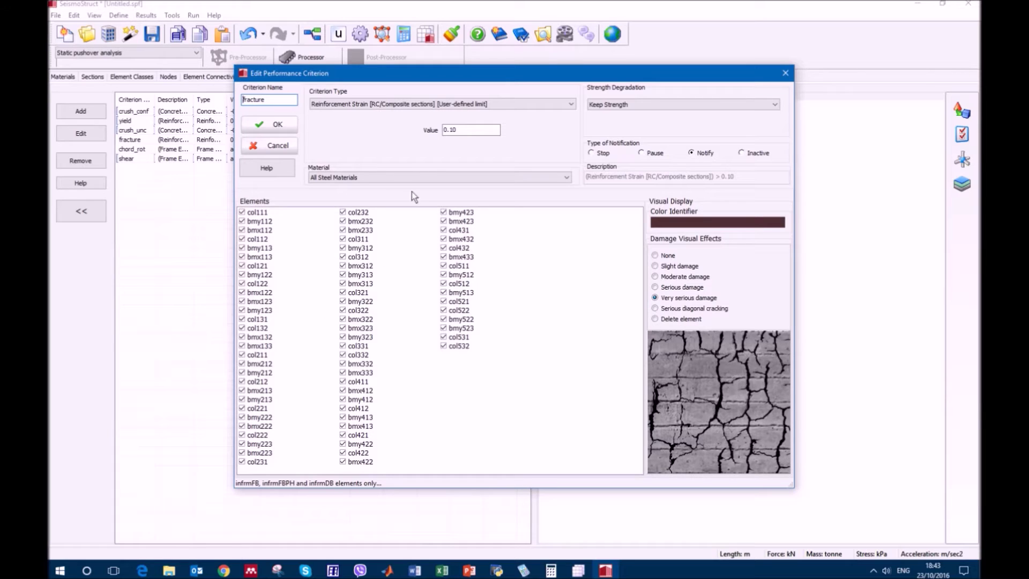
{"action": "left_click", "coordinate": [265, 147]}
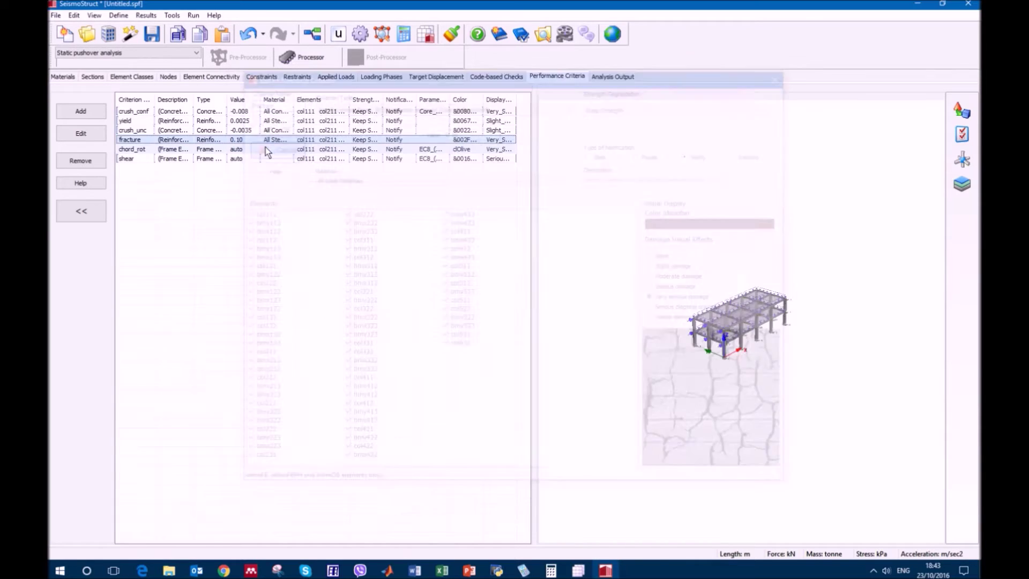
Step: Set the real-time plotting in the analysis output settings to node n513 in the x direction
{"action": "left_click", "coordinate": [604, 77]}
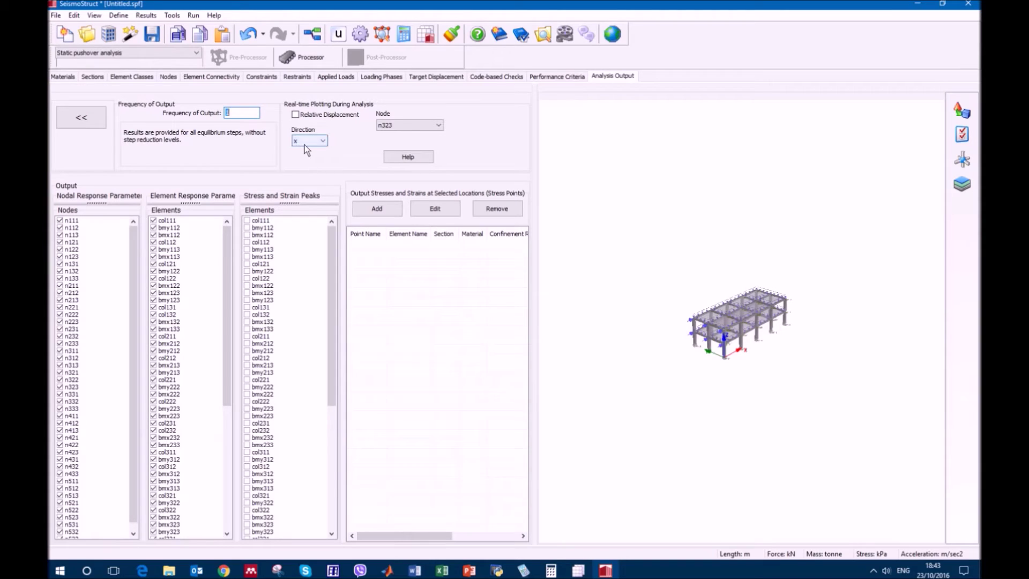
{"action": "left_click", "coordinate": [778, 347]}
{"action": "scroll", "coordinate": [835, 351], "scroll_direction": "up", "scroll_amount": 8}
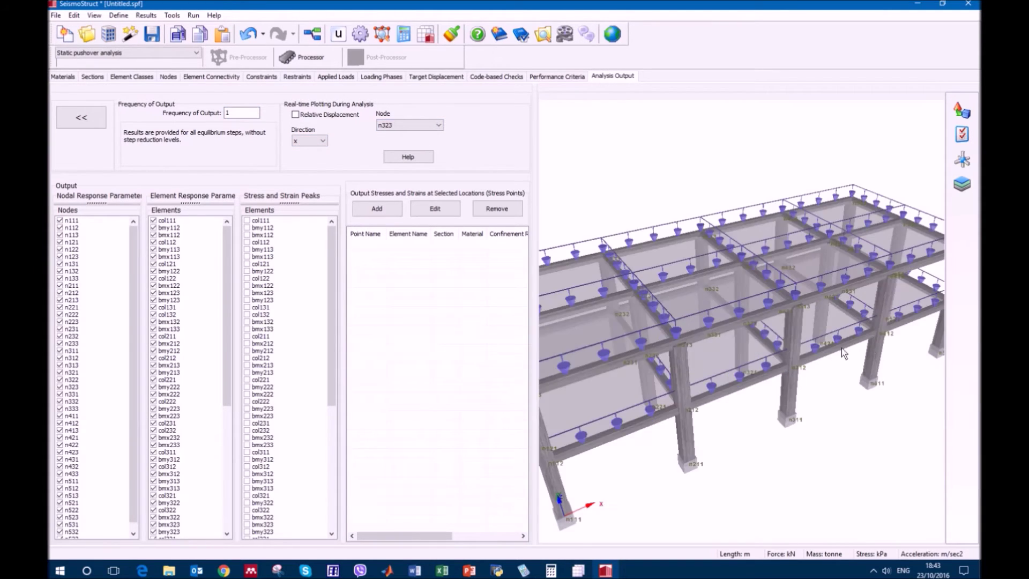
{"action": "scroll", "coordinate": [884, 377], "scroll_direction": "down", "scroll_amount": 8}
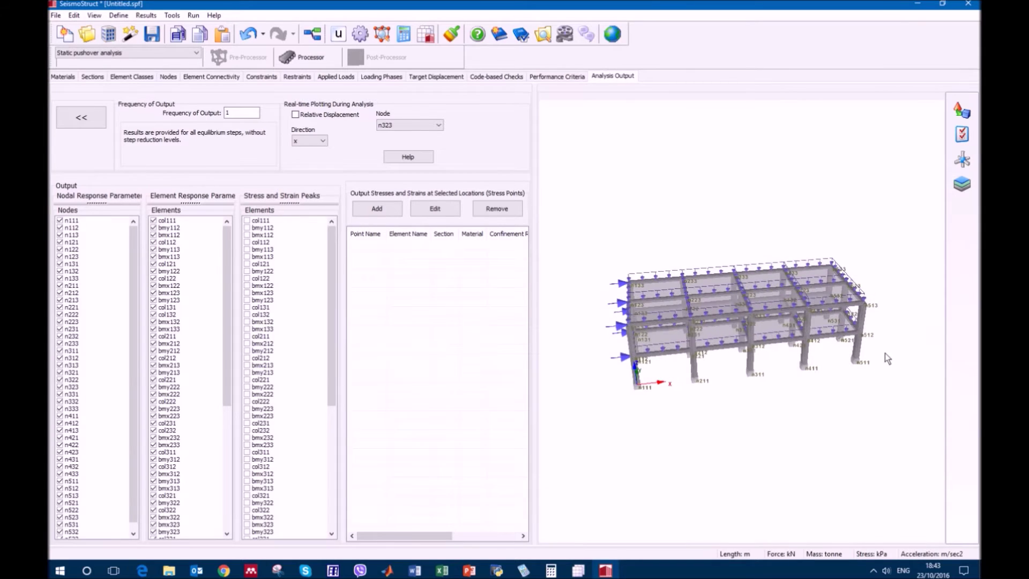
{"action": "scroll", "coordinate": [904, 325], "scroll_direction": "up", "scroll_amount": 2}
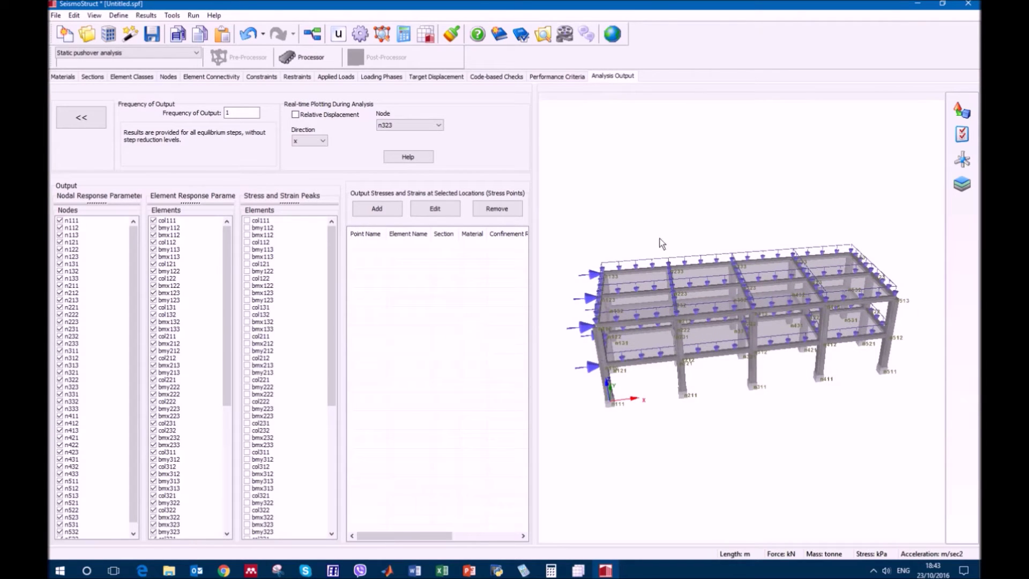
{"action": "left_click", "coordinate": [425, 125]}
{"action": "left_click_drag", "start_coordinate": [439, 160], "coordinate": [439, 177]}
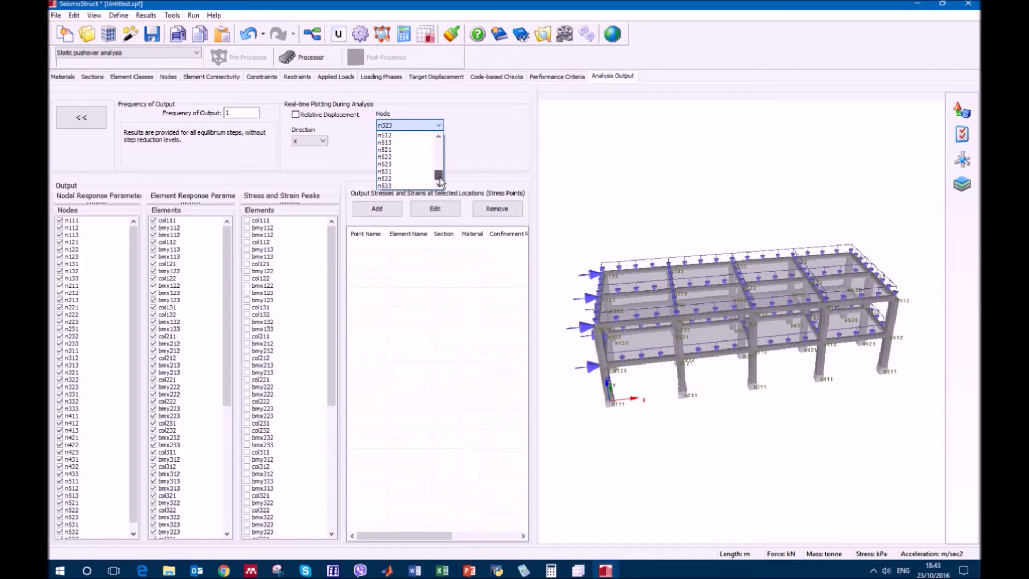
{"action": "left_click", "coordinate": [408, 142]}
{"action": "left_click", "coordinate": [321, 143]}
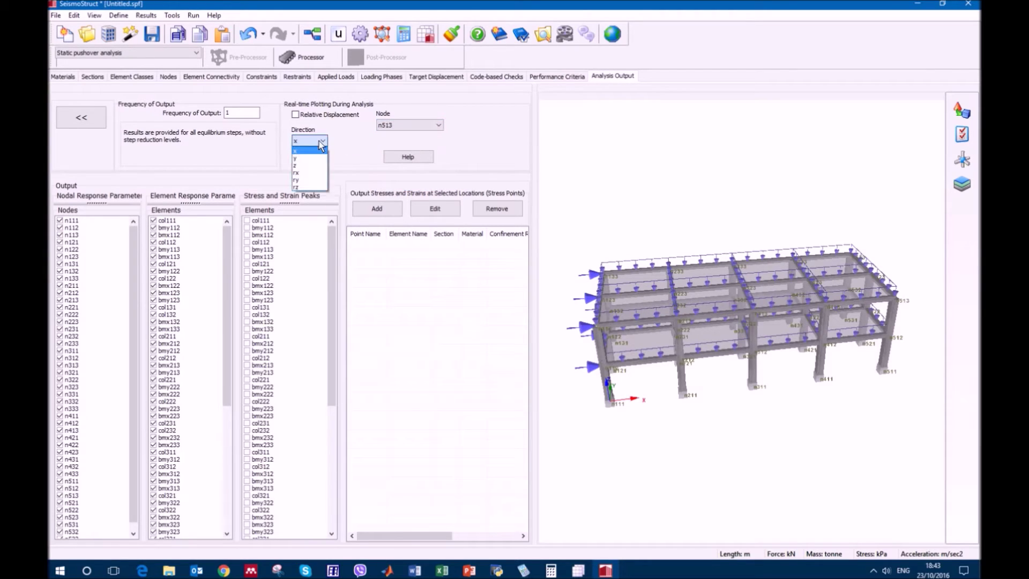
{"action": "left_click", "coordinate": [317, 151]}
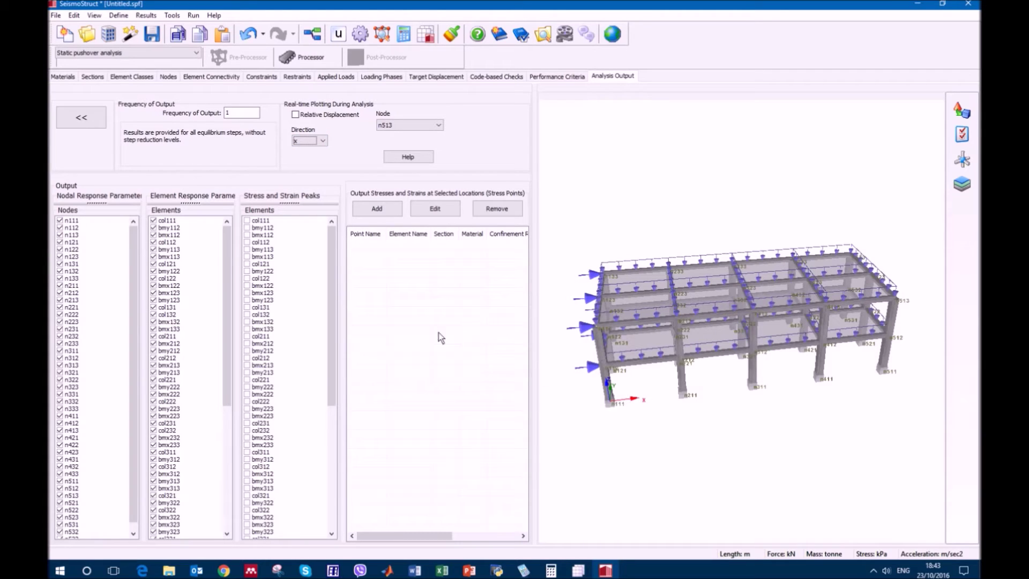
Step: Clear and reselect all elements for the element response parameter output
{"action": "right_click", "coordinate": [196, 243]}
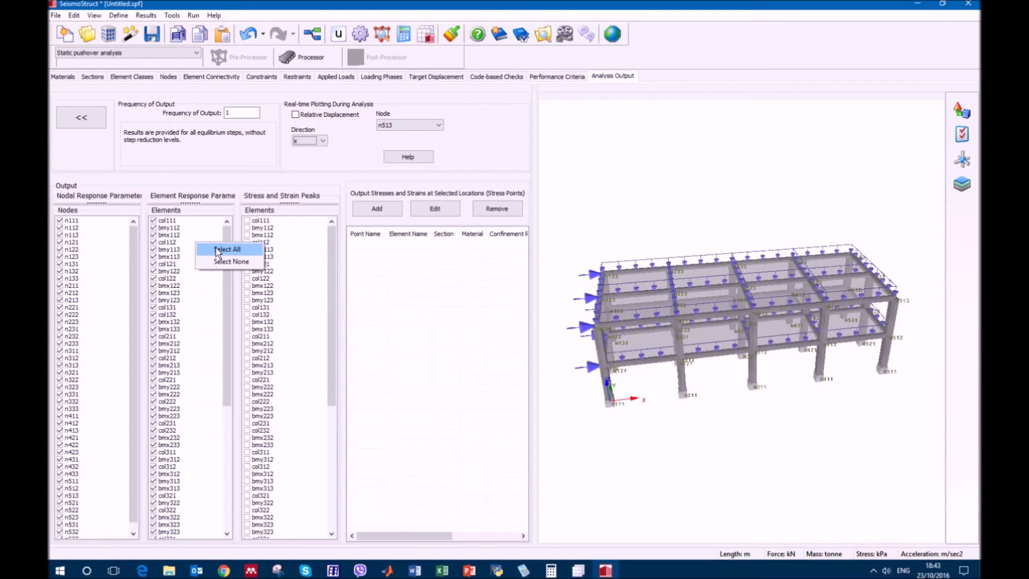
{"action": "left_click", "coordinate": [217, 250]}
{"action": "right_click", "coordinate": [206, 252]}
{"action": "left_click", "coordinate": [216, 266]}
{"action": "right_click", "coordinate": [197, 247]}
{"action": "left_click", "coordinate": [209, 251]}
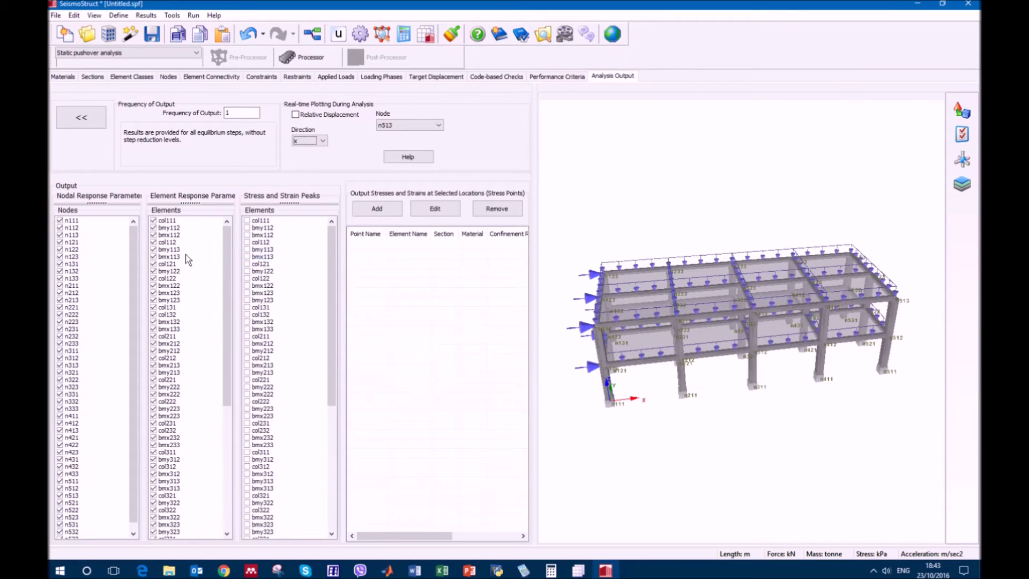
Step: Clear and reselect all nodes for the nodal response parameter output
{"action": "right_click", "coordinate": [104, 250]}
{"action": "left_click", "coordinate": [136, 268]}
{"action": "right_click", "coordinate": [107, 251]}
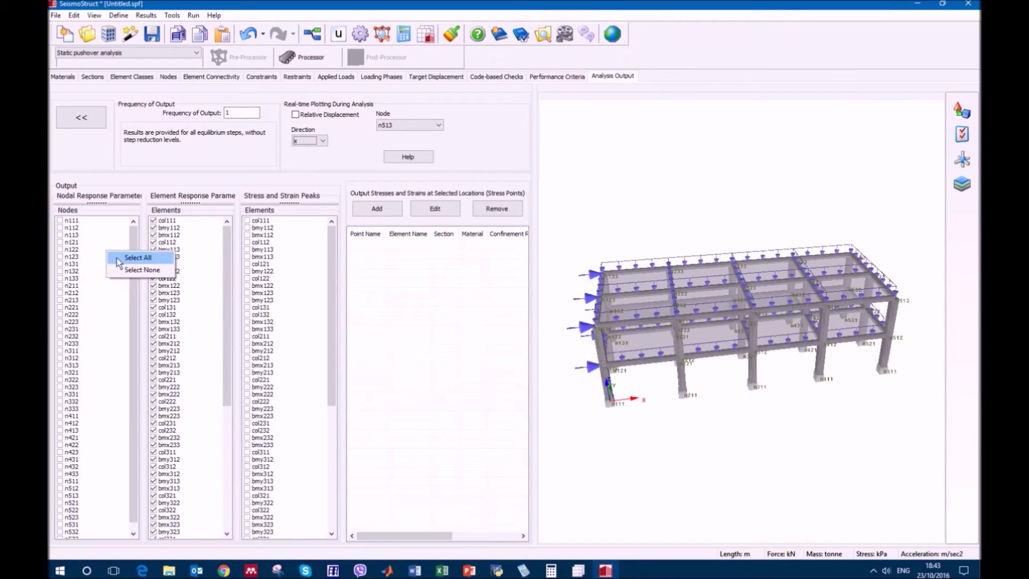
{"action": "left_click", "coordinate": [119, 258]}
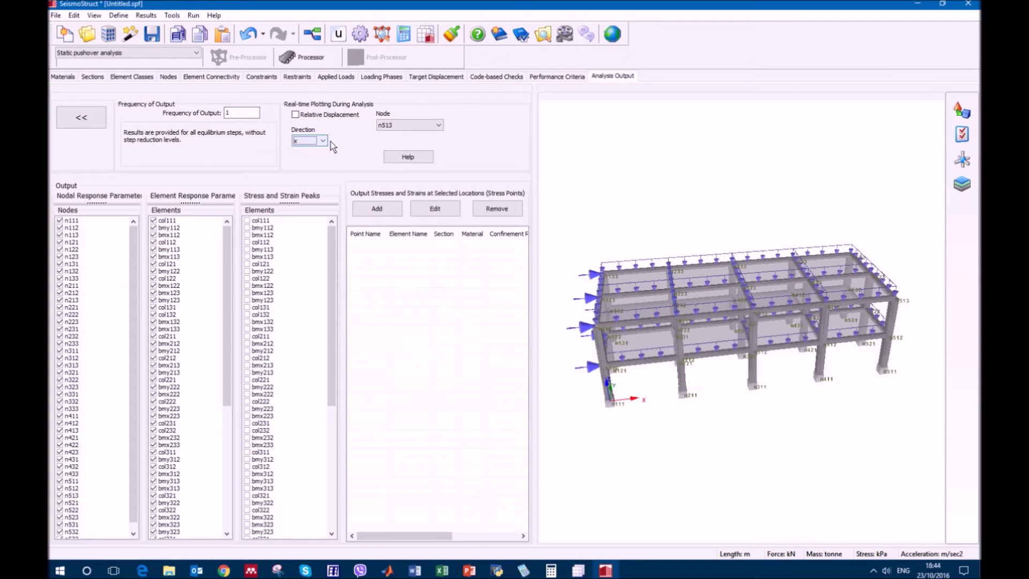
Step: Review the model input once more, from materials, sections and element classes through loads and loading phases to target displacement and code-based checks
{"action": "left_click", "coordinate": [317, 62]}
{"action": "left_click", "coordinate": [56, 77]}
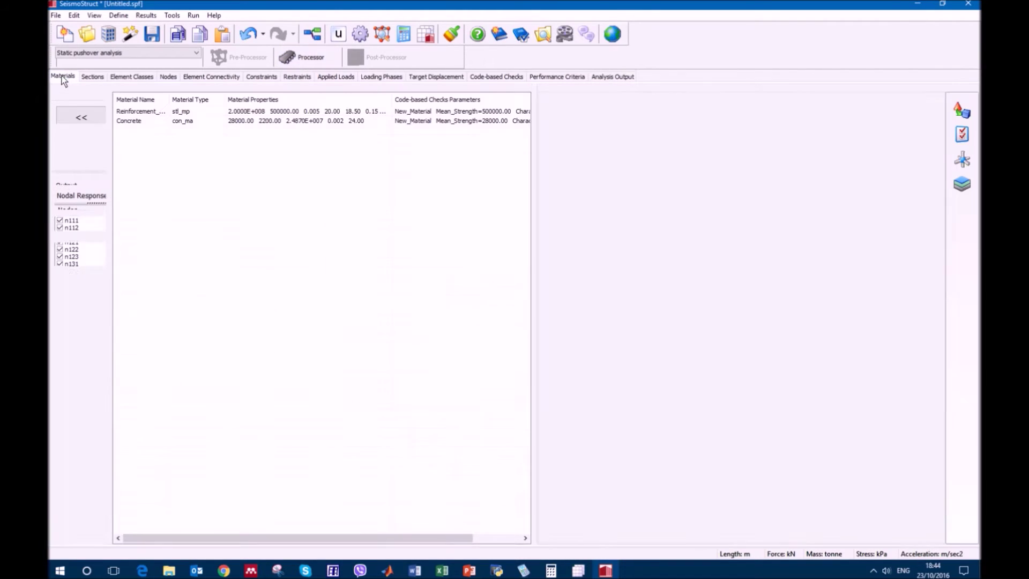
{"action": "left_click", "coordinate": [95, 78]}
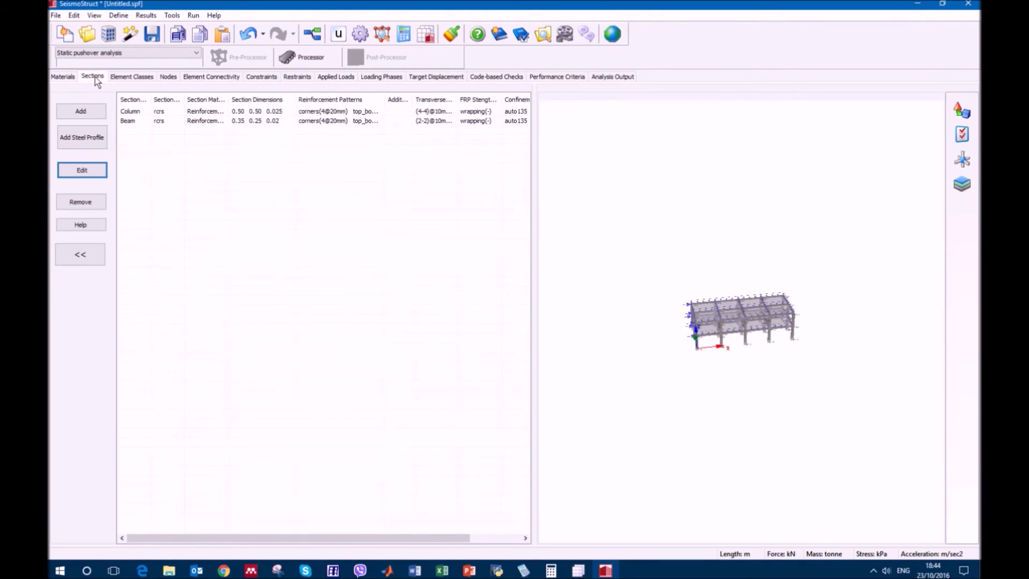
{"action": "left_click", "coordinate": [125, 78]}
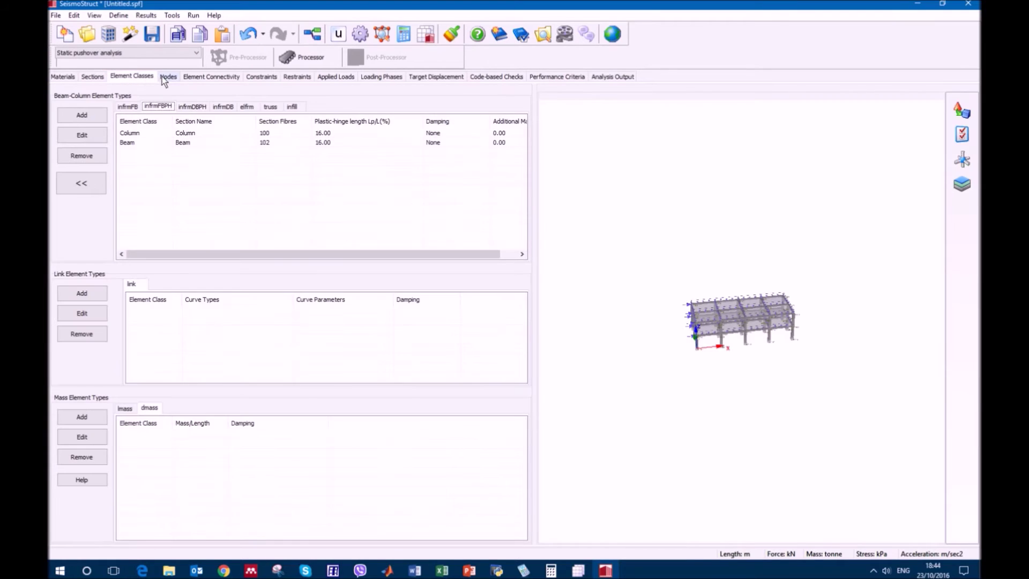
{"action": "left_click", "coordinate": [169, 78]}
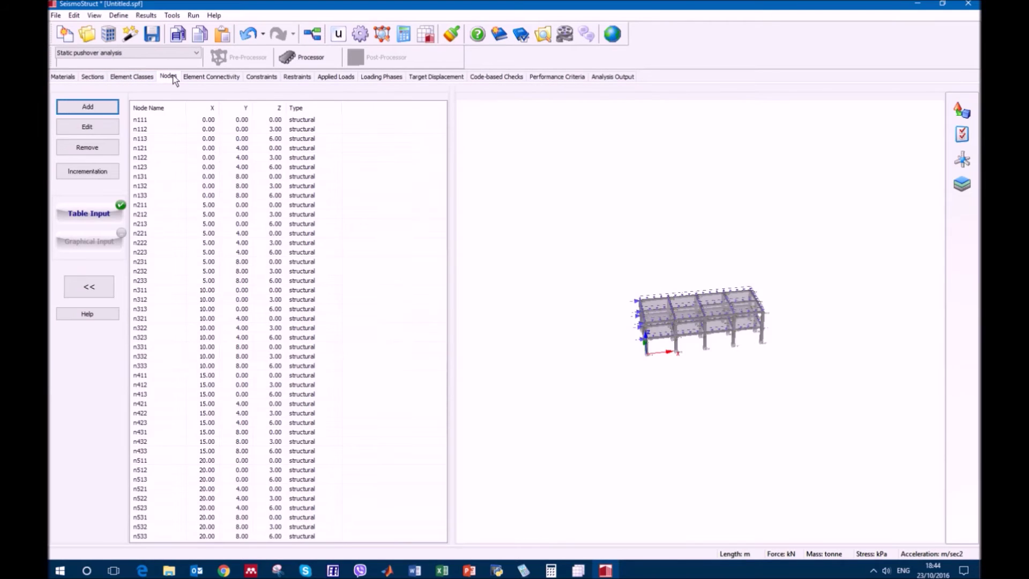
{"action": "left_click", "coordinate": [211, 77]}
{"action": "left_click", "coordinate": [256, 78]}
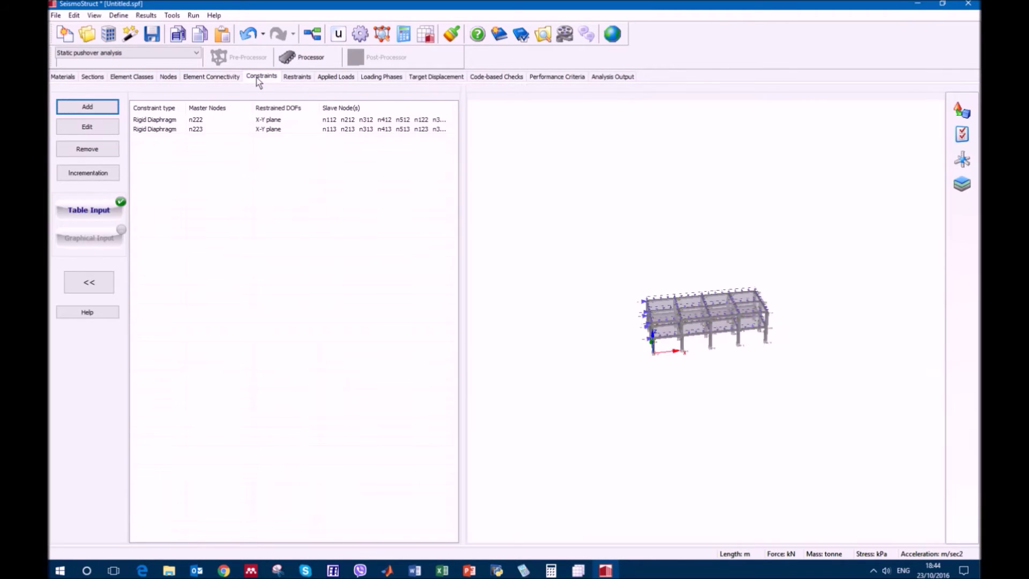
{"action": "left_click", "coordinate": [295, 78]}
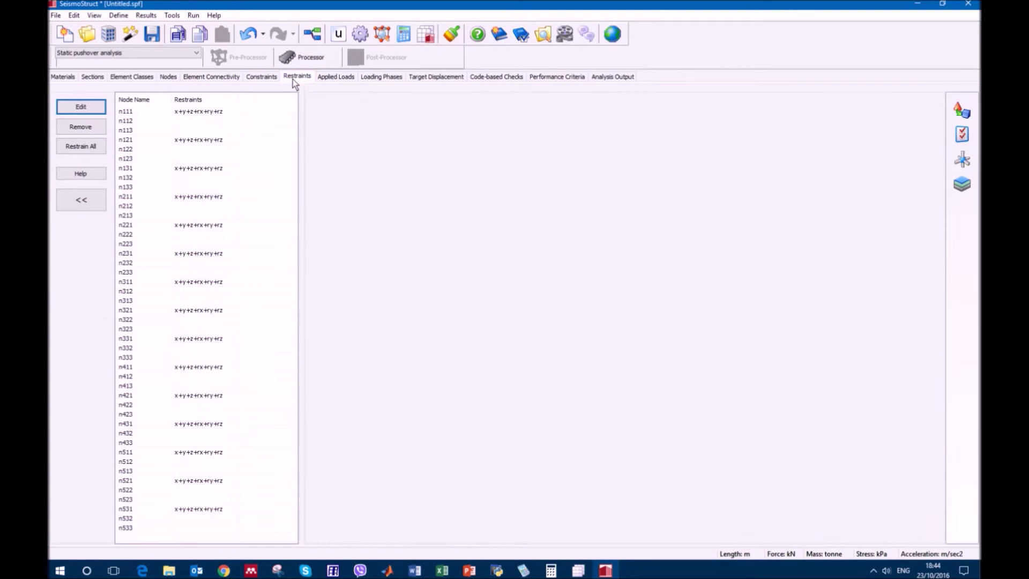
{"action": "left_click", "coordinate": [328, 78]}
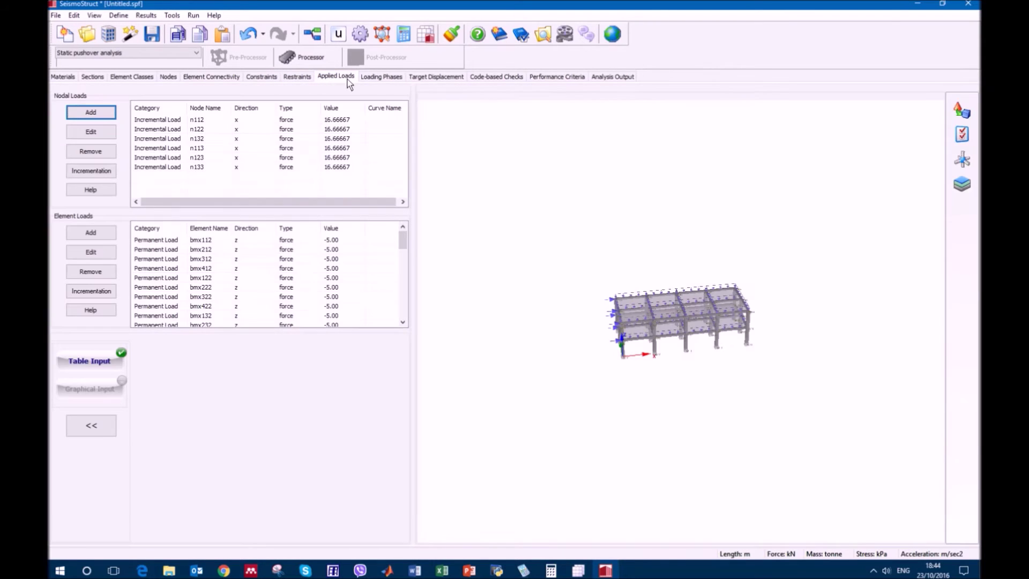
{"action": "left_click", "coordinate": [379, 78]}
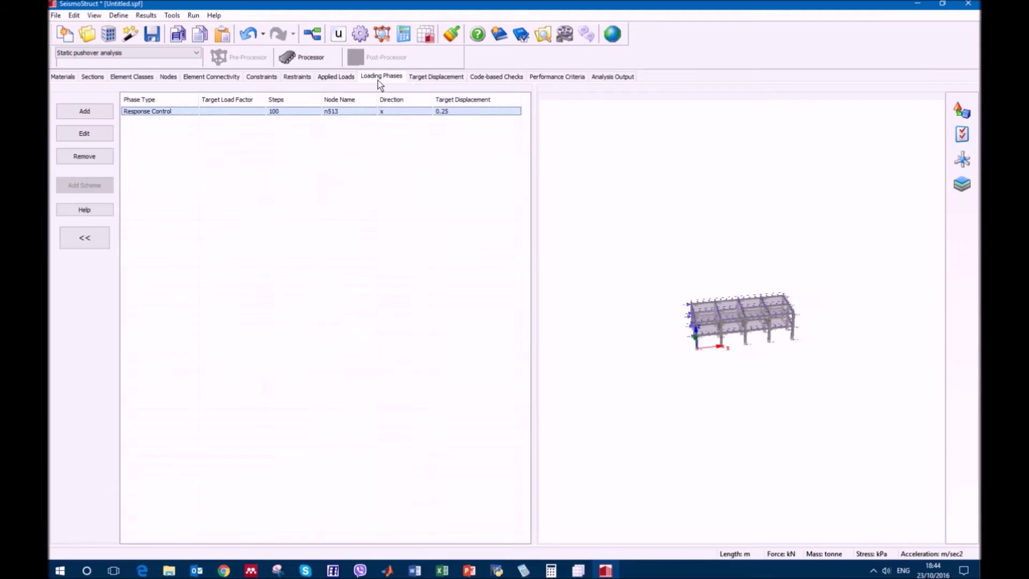
{"action": "left_click", "coordinate": [422, 79]}
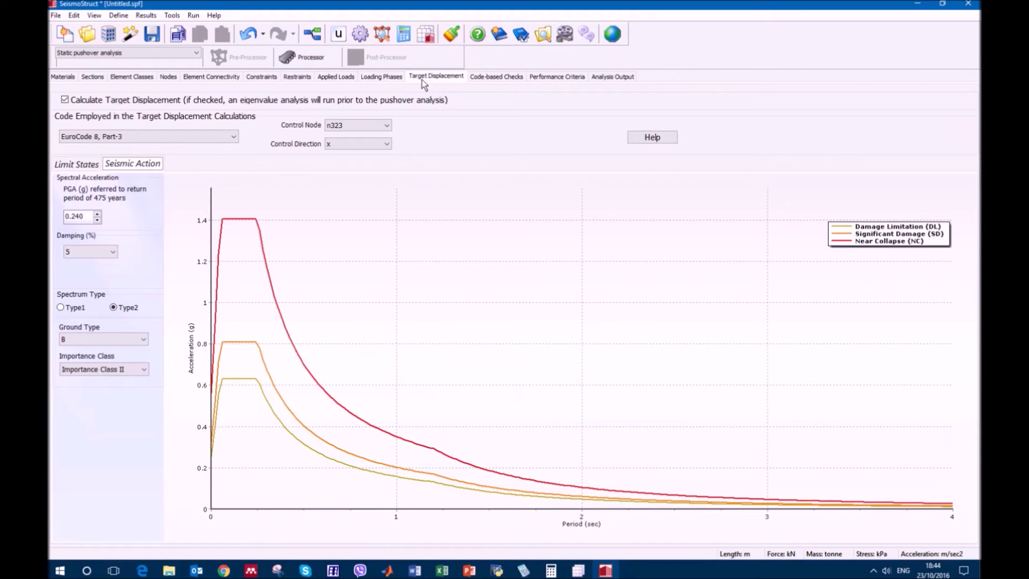
{"action": "left_click", "coordinate": [487, 78]}
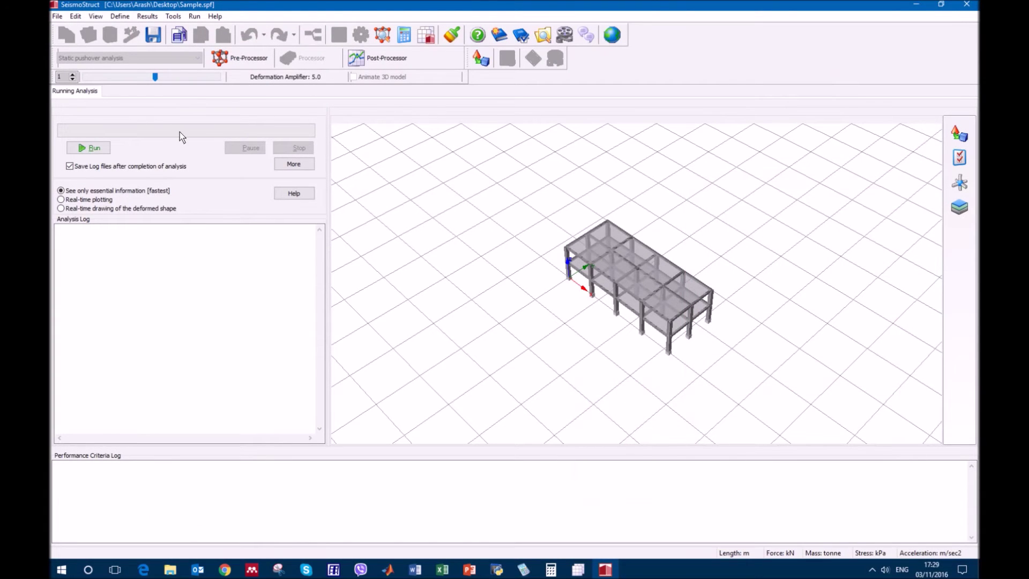
Step: Run the static pushover analysis and show its progress with real-time plotting
{"action": "left_click", "coordinate": [104, 152]}
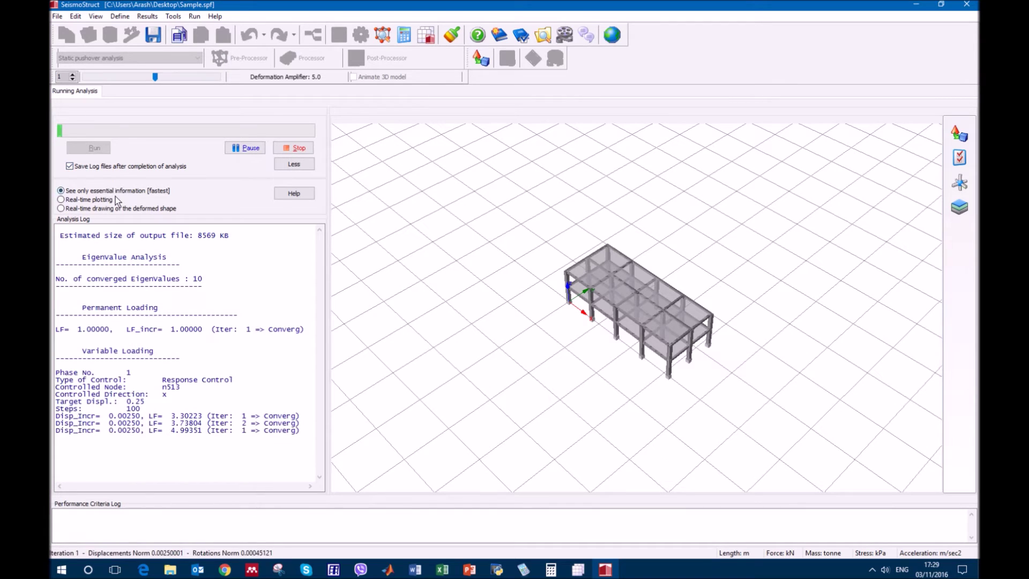
{"action": "left_click_drag", "start_coordinate": [150, 265], "coordinate": [152, 337]}
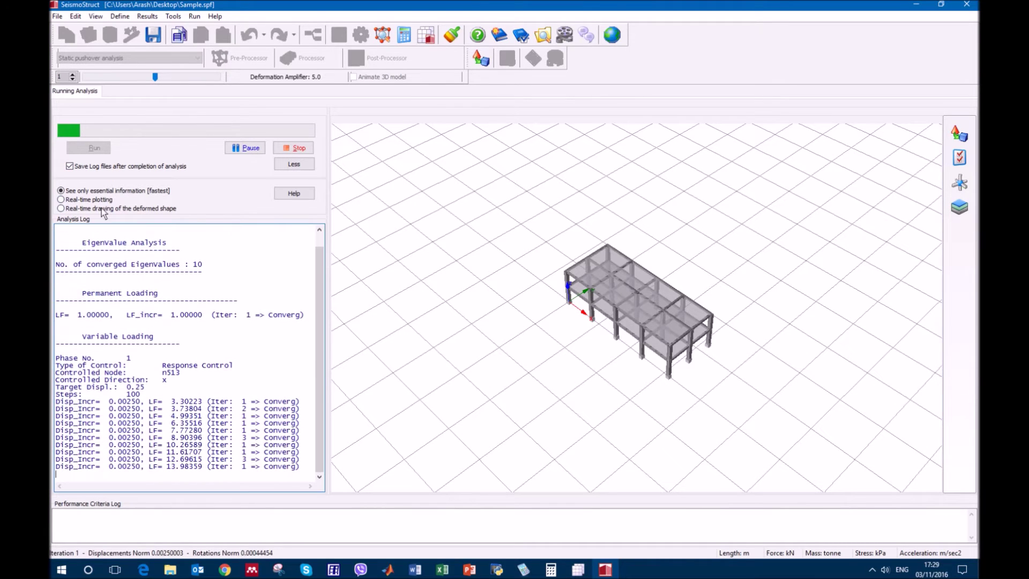
{"action": "left_click", "coordinate": [85, 201]}
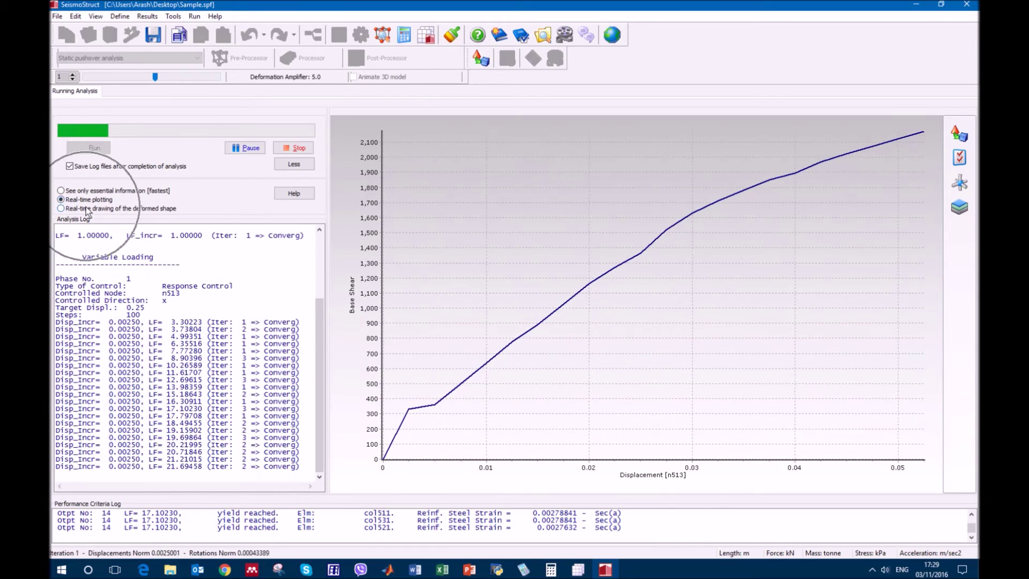
Step: Switch the running analysis to real-time drawing of the deformed shape and view the frame close up from the side
{"action": "left_click", "coordinate": [85, 209]}
{"action": "left_click_drag", "start_coordinate": [578, 383], "coordinate": [606, 355]}
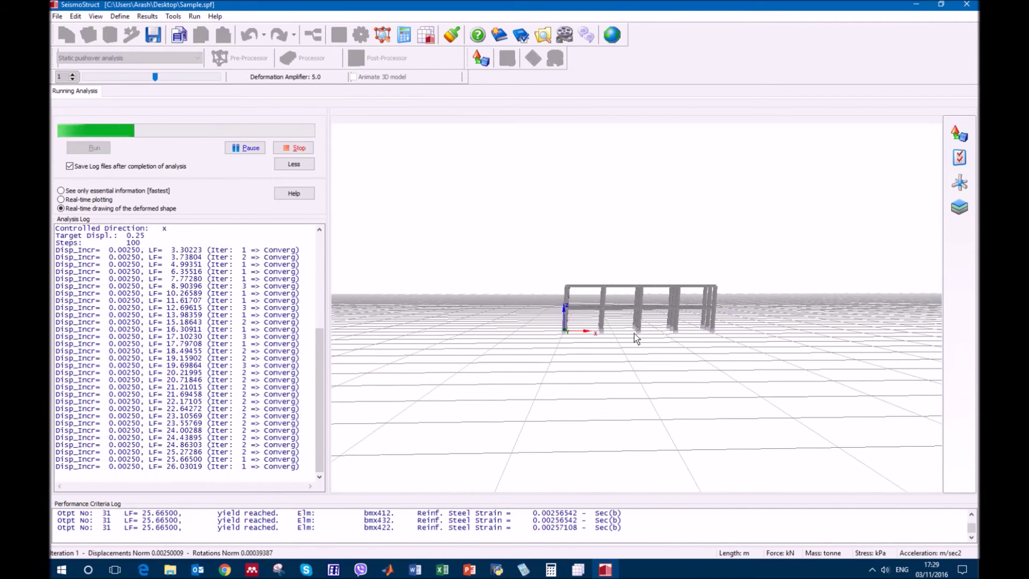
{"action": "scroll", "coordinate": [634, 333], "scroll_direction": "up", "scroll_amount": 5}
{"action": "scroll", "coordinate": [635, 334], "scroll_direction": "up", "scroll_amount": 4}
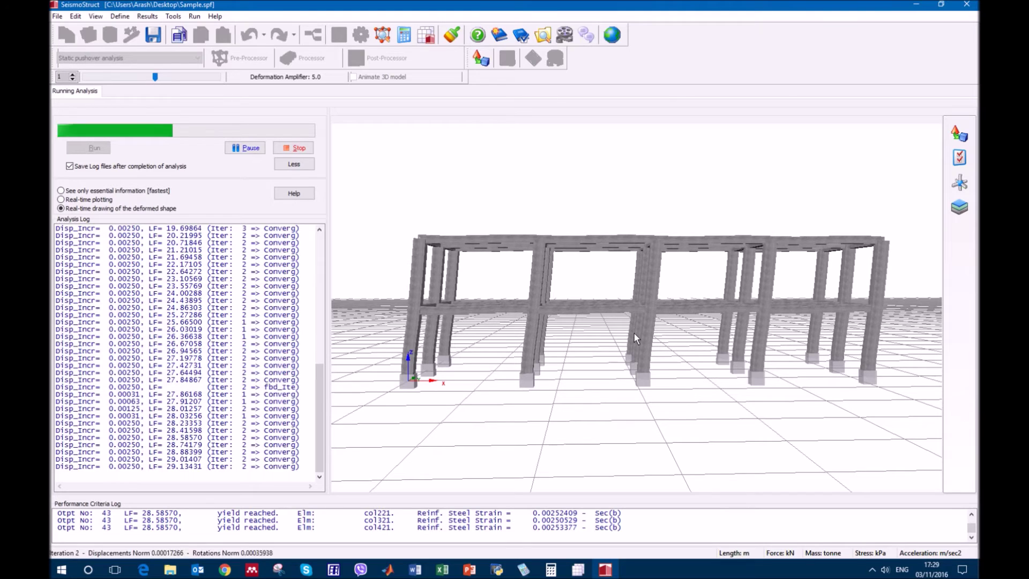
Step: Enlarge the performance criteria log and examine its entries and the analysis log during the run
{"action": "left_click_drag", "start_coordinate": [602, 496], "coordinate": [603, 443]}
{"action": "left_click_drag", "start_coordinate": [551, 495], "coordinate": [277, 500]}
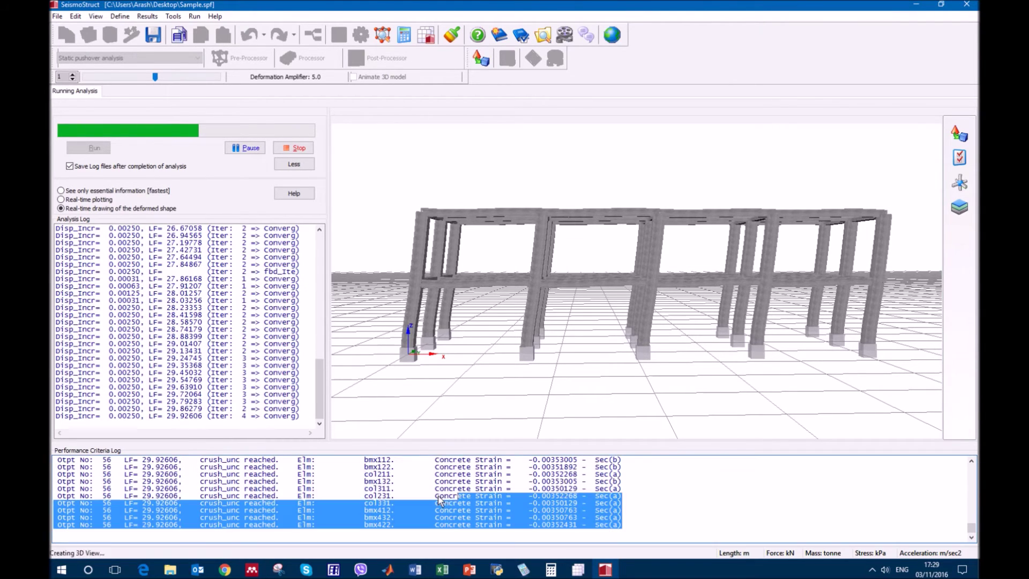
{"action": "left_click_drag", "start_coordinate": [319, 392], "coordinate": [330, 260]}
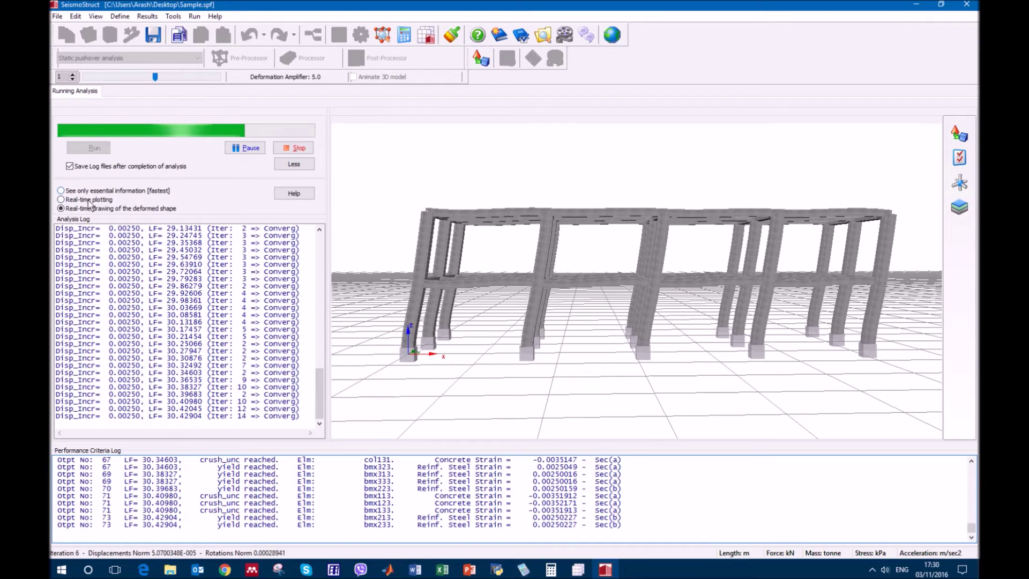
Step: Try deformation amplifiers of 0.0 and 9.0 on the real-time deformed shape, and return the amplifier to 5.0 with multiplier 1
{"action": "left_click", "coordinate": [88, 200]}
{"action": "left_click", "coordinate": [93, 209]}
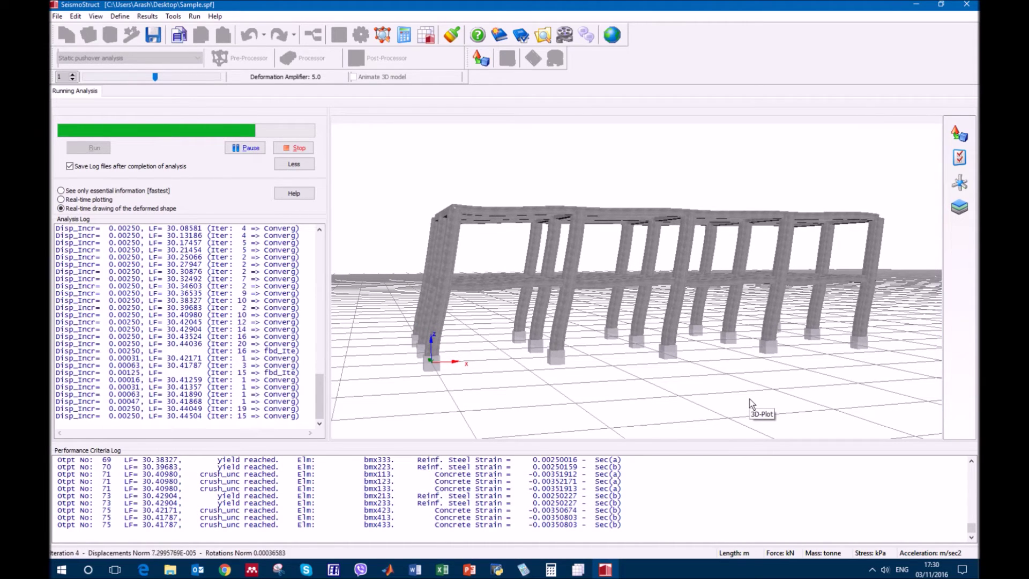
{"action": "mouse_move", "coordinate": [155, 77]}
{"action": "left_mouse_down"}
{"action": "mouse_move", "coordinate": [166, 77]}
{"action": "mouse_move", "coordinate": [153, 79]}
{"action": "left_mouse_up"}
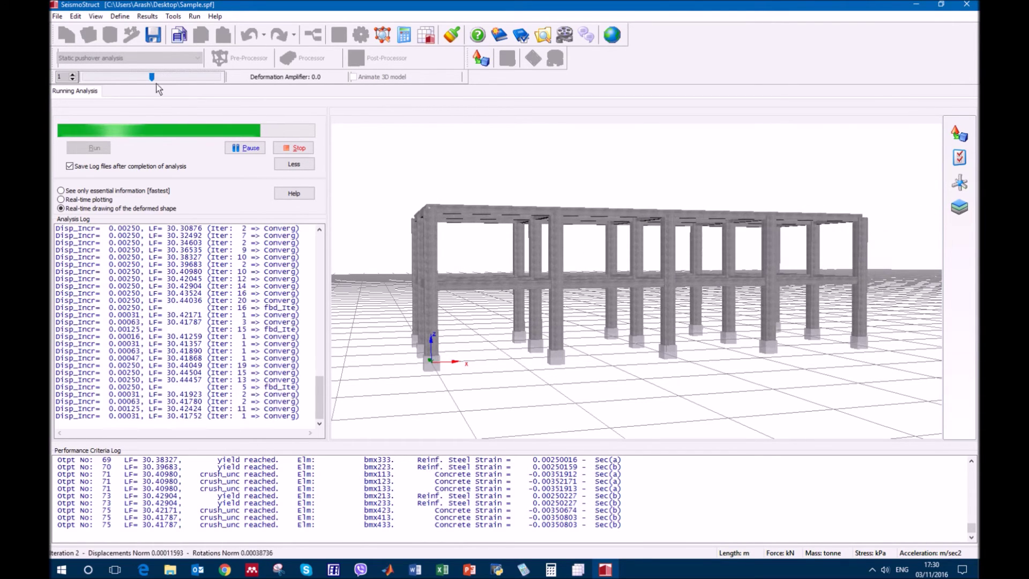
{"action": "left_click", "coordinate": [73, 75]}
{"action": "left_click", "coordinate": [72, 75]}
{"action": "left_click_drag", "start_coordinate": [152, 77], "coordinate": [152, 77]}
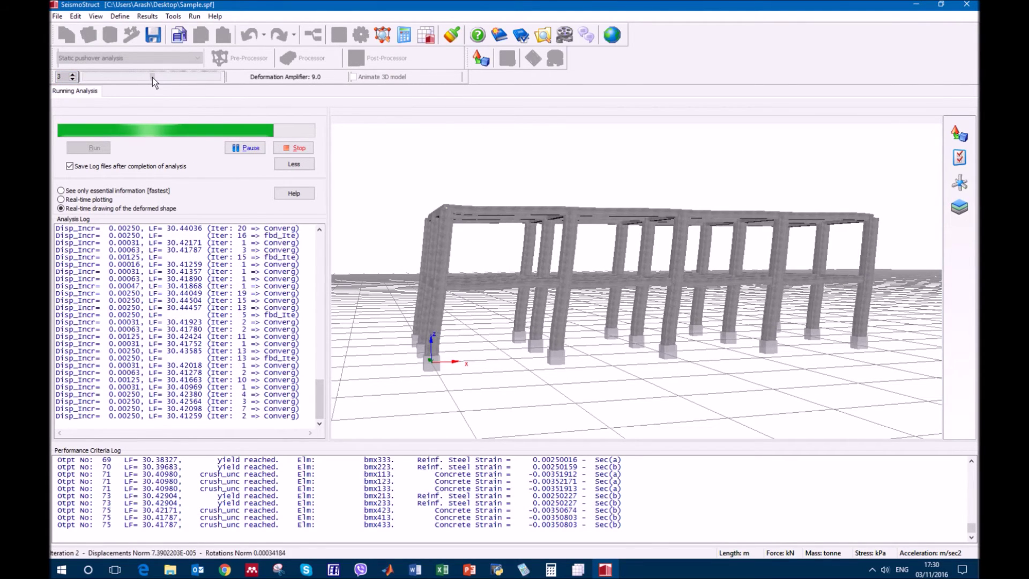
{"action": "left_click", "coordinate": [73, 80]}
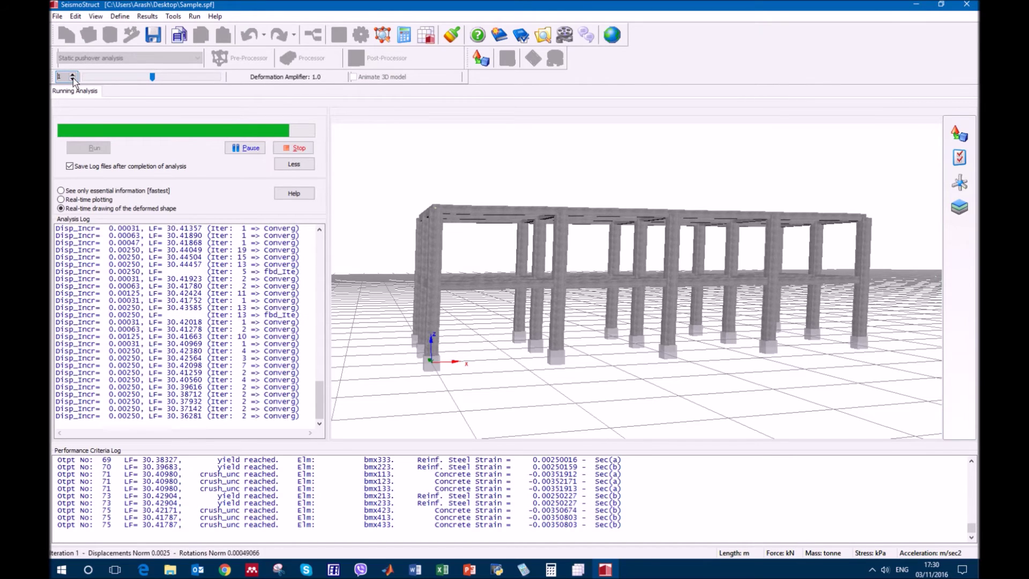
{"action": "left_click_drag", "start_coordinate": [153, 77], "coordinate": [155, 77]}
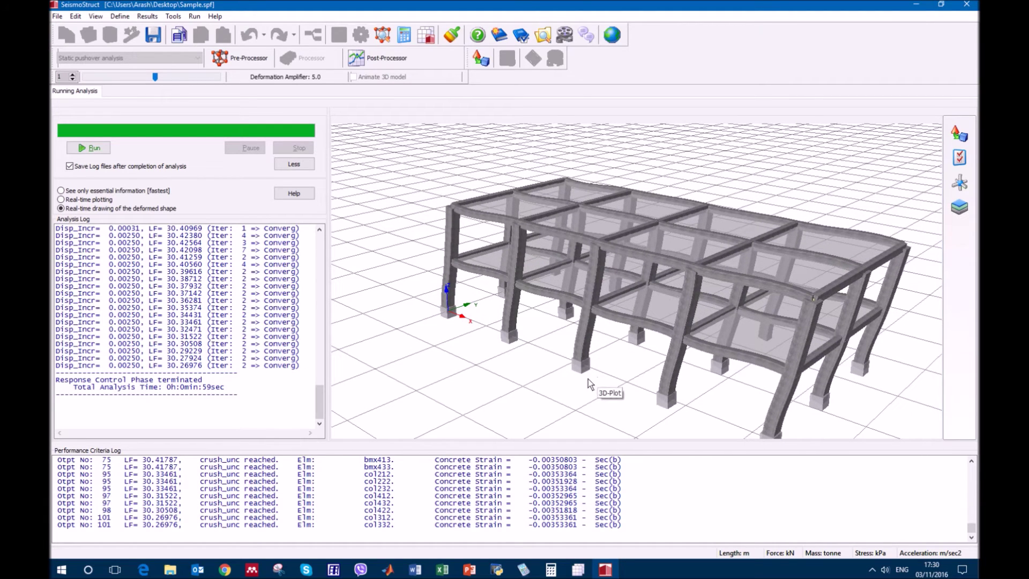
Step: Show the base shear versus displacement plot of the finished run and open the analysis logs in the post-processor
{"action": "left_click", "coordinate": [93, 201]}
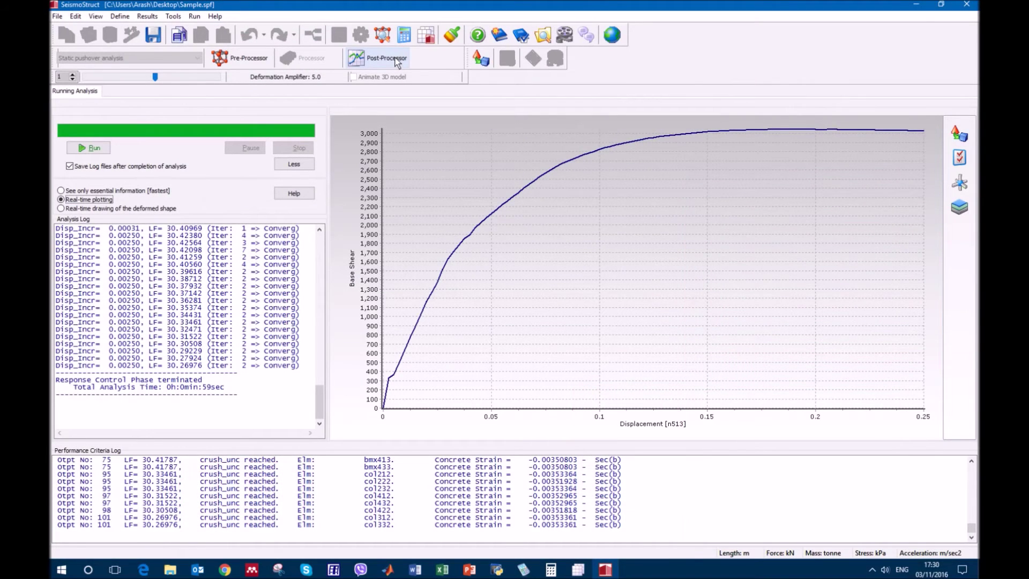
{"action": "left_click", "coordinate": [396, 59]}
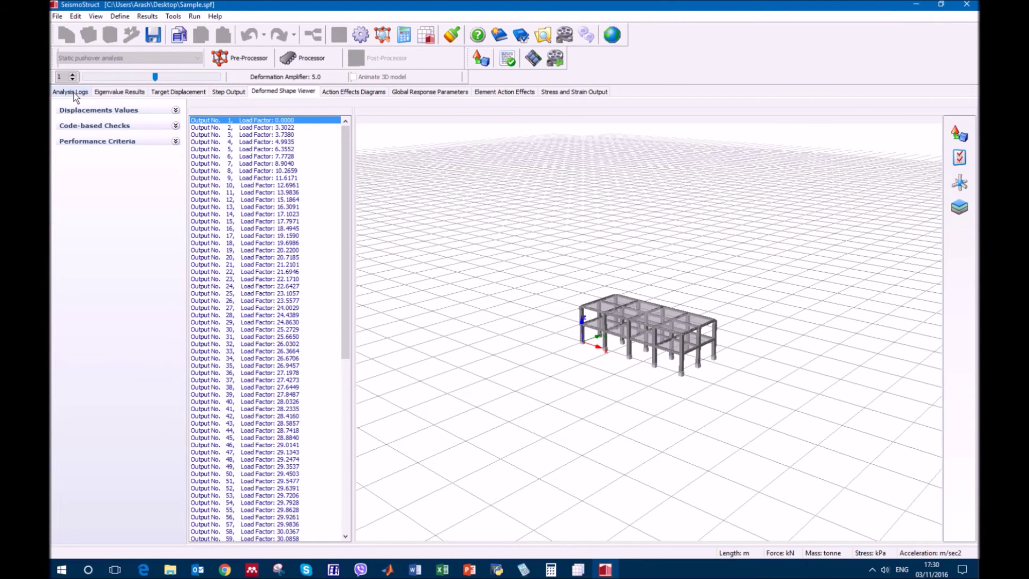
{"action": "left_click", "coordinate": [71, 92]}
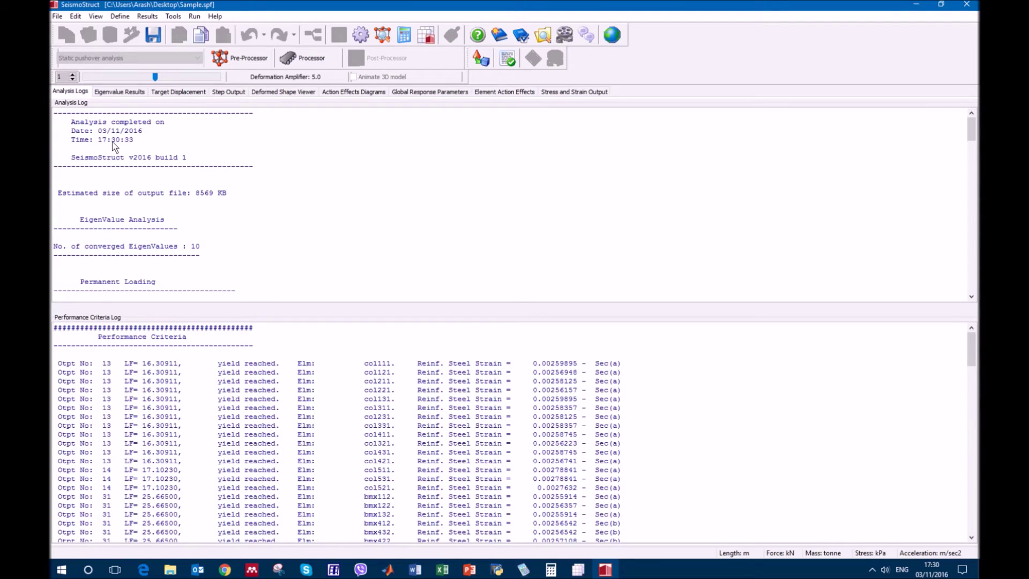
Step: Examine the analysis log from the completion date and time to the total analysis time at its end
{"action": "left_click_drag", "start_coordinate": [97, 140], "coordinate": [192, 165]}
{"action": "left_click", "coordinate": [239, 198]}
{"action": "left_click", "coordinate": [309, 210]}
{"action": "left_click_drag", "start_coordinate": [972, 139], "coordinate": [909, 283]}
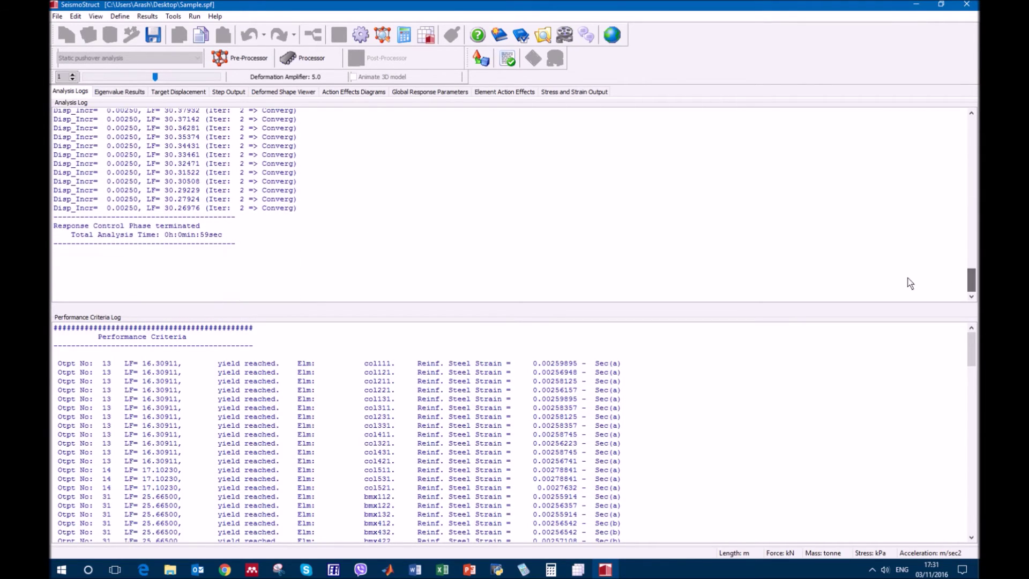
{"action": "left_click_drag", "start_coordinate": [227, 236], "coordinate": [75, 227]}
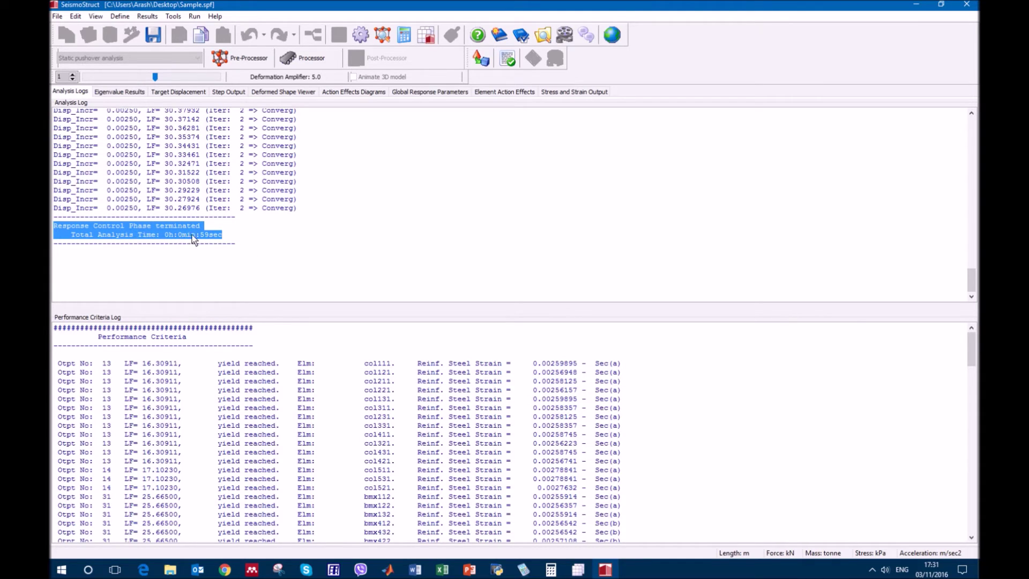
Step: Examine the performance criteria log for the elements reaching yield, chord rotation capacity and unconfined concrete crushing
{"action": "scroll", "coordinate": [319, 388], "scroll_direction": "down", "scroll_amount": 3}
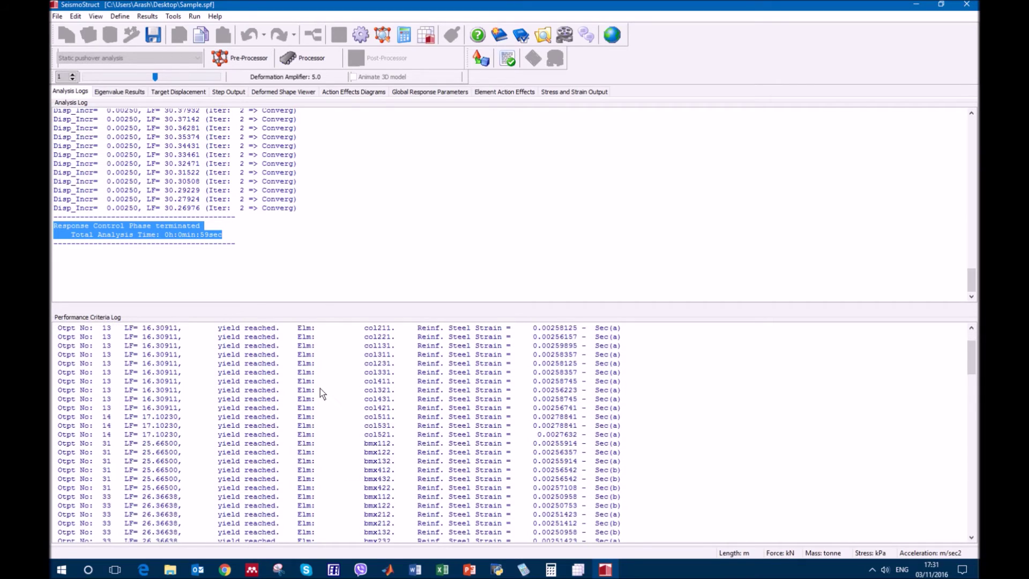
{"action": "left_click_drag", "start_coordinate": [222, 382], "coordinate": [277, 382]}
{"action": "scroll", "coordinate": [272, 385], "scroll_direction": "down", "scroll_amount": 5}
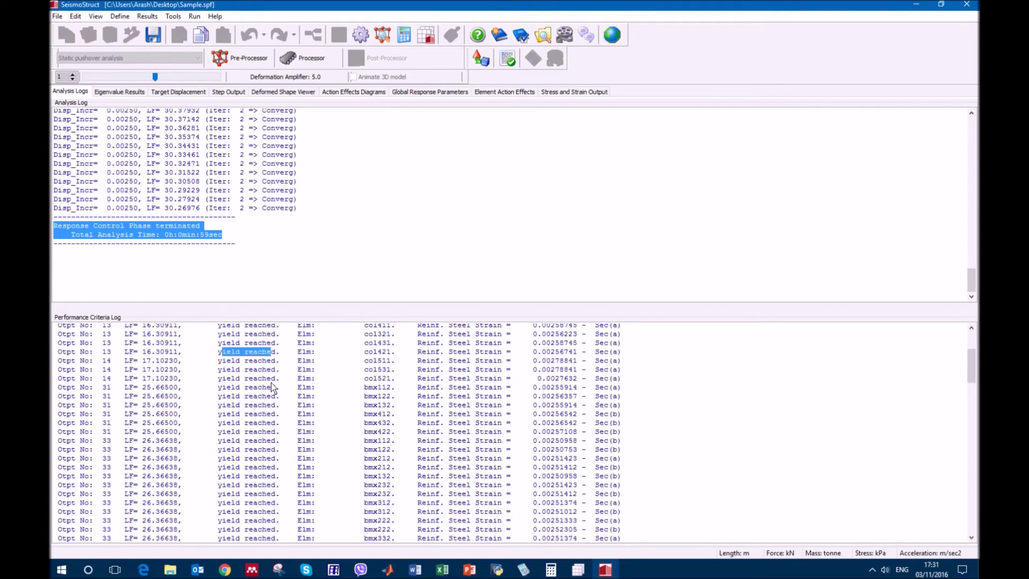
{"action": "scroll", "coordinate": [272, 386], "scroll_direction": "down", "scroll_amount": 10}
{"action": "left_click_drag", "start_coordinate": [196, 414], "coordinate": [278, 413]}
{"action": "scroll", "coordinate": [265, 416], "scroll_direction": "down", "scroll_amount": 1}
{"action": "scroll", "coordinate": [264, 417], "scroll_direction": "down", "scroll_amount": 12}
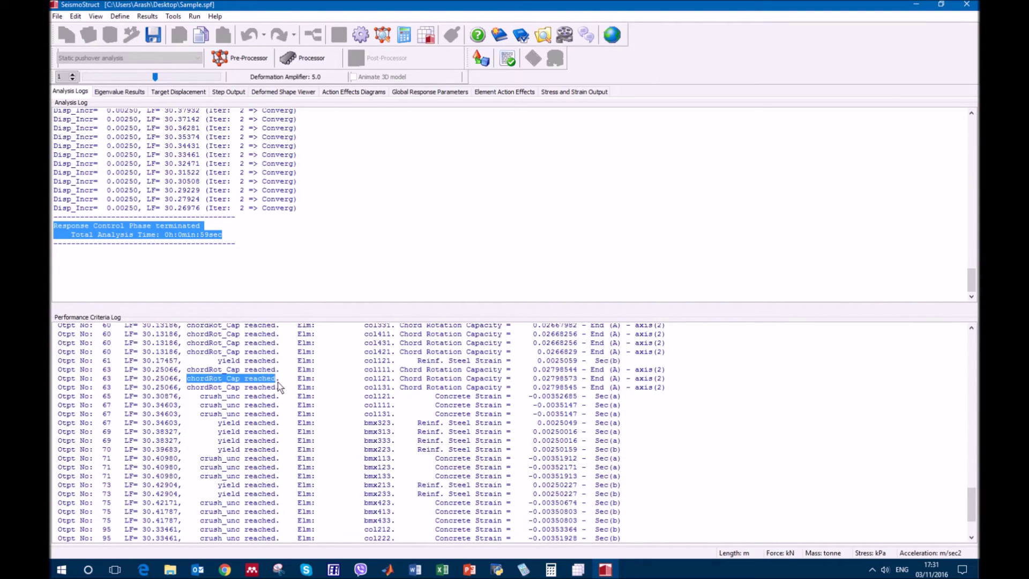
{"action": "scroll", "coordinate": [278, 403], "scroll_direction": "down", "scroll_amount": 3}
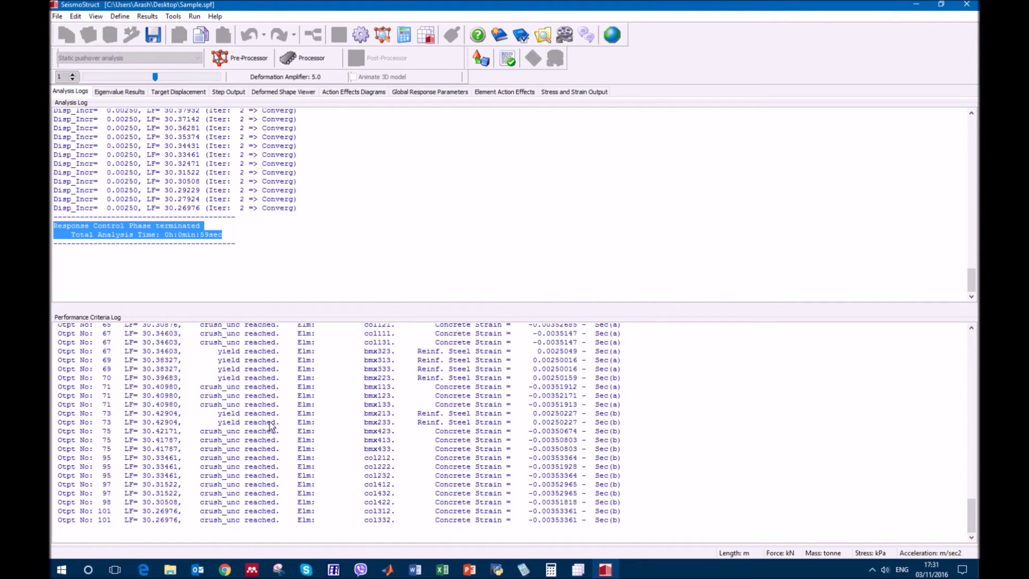
{"action": "left_click_drag", "start_coordinate": [200, 493], "coordinate": [276, 493]}
{"action": "scroll", "coordinate": [439, 482], "scroll_direction": "up", "scroll_amount": 5}
Step: Examine the first mode's period and frequency in the eigenvalue results and the limit-state values in the target displacement results
{"action": "left_click", "coordinate": [124, 92]}
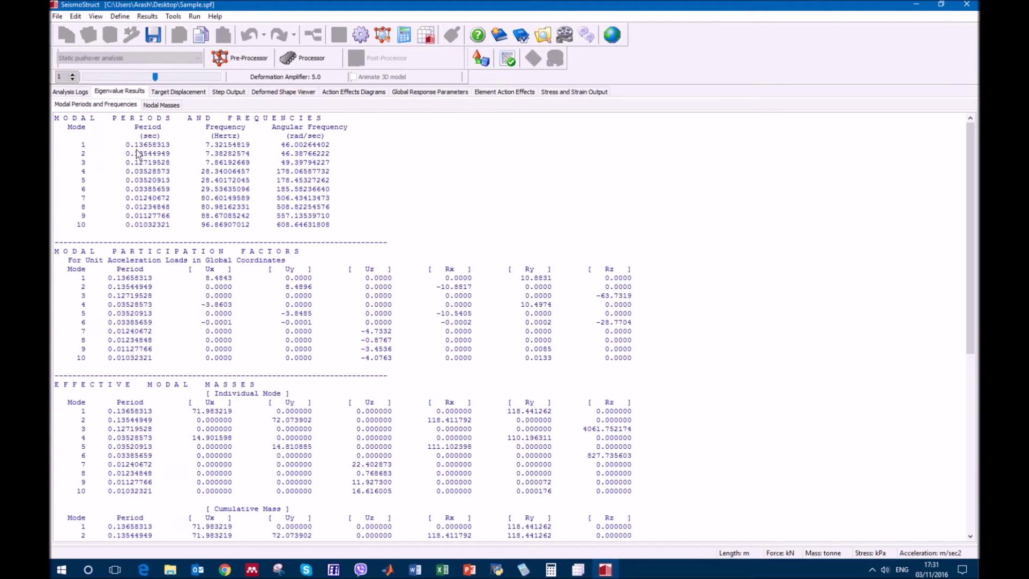
{"action": "left_click_drag", "start_coordinate": [76, 145], "coordinate": [328, 153]}
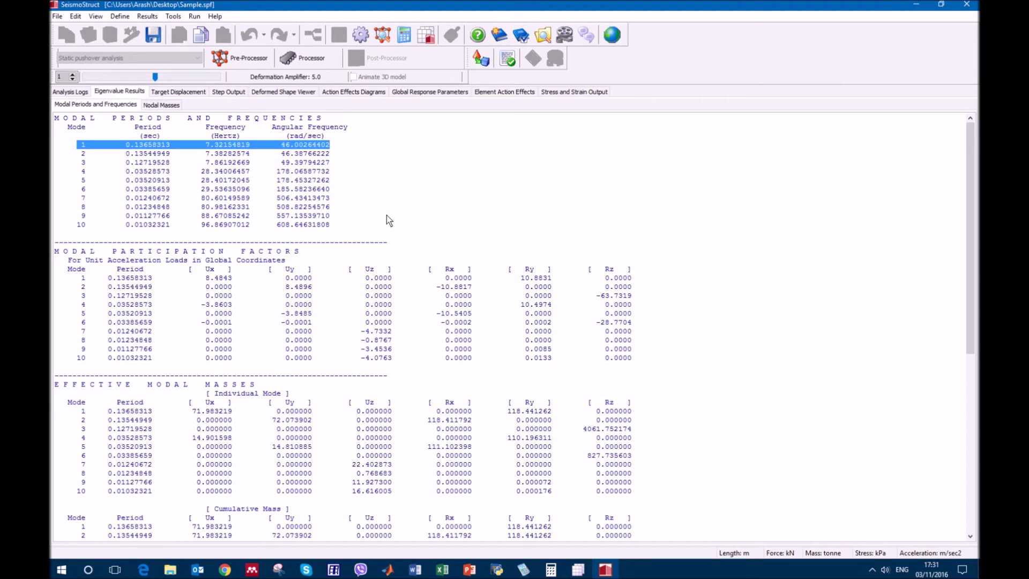
{"action": "left_click", "coordinate": [165, 93]}
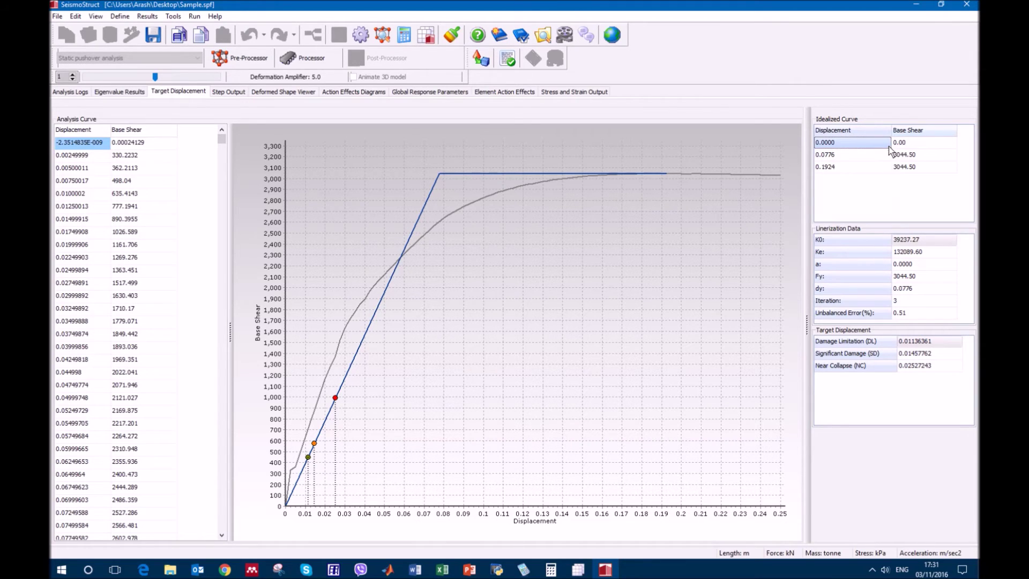
{"action": "left_click", "coordinate": [833, 365]}
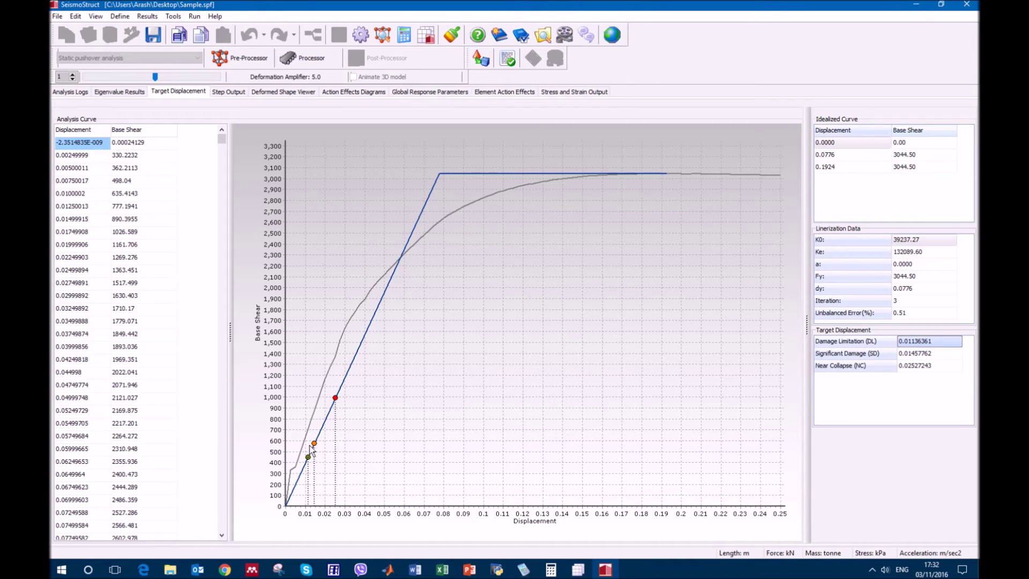
Step: Examine the forces at the restrained nodes in the step output for outputs 2 and 9
{"action": "left_click", "coordinate": [229, 92]}
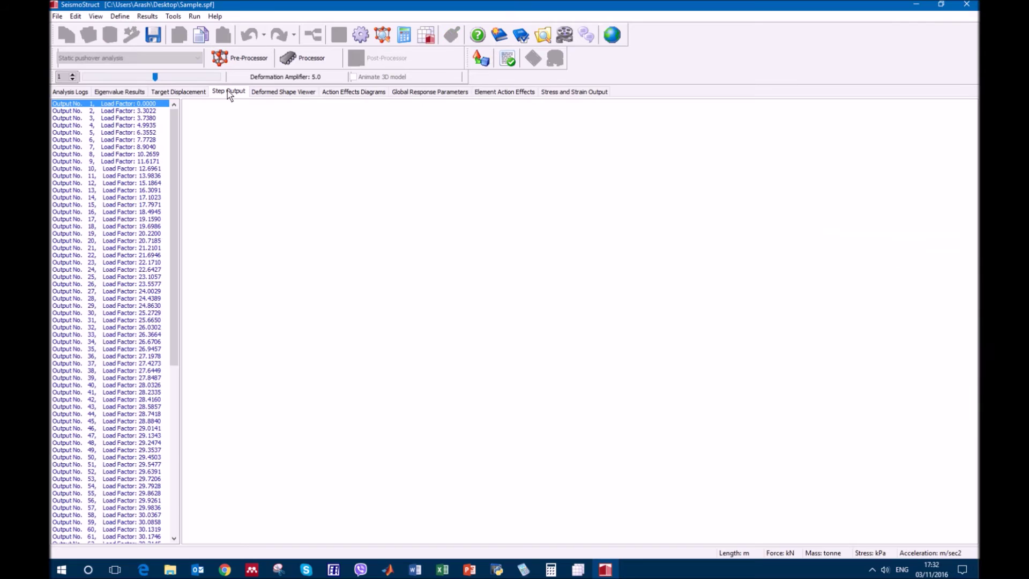
{"action": "left_click", "coordinate": [139, 104]}
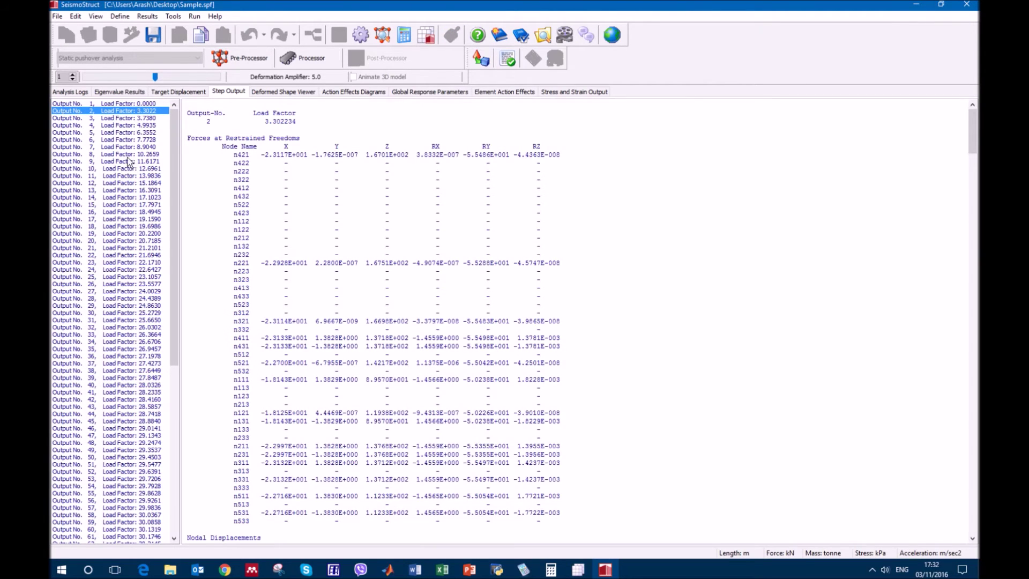
{"action": "left_click", "coordinate": [129, 161]}
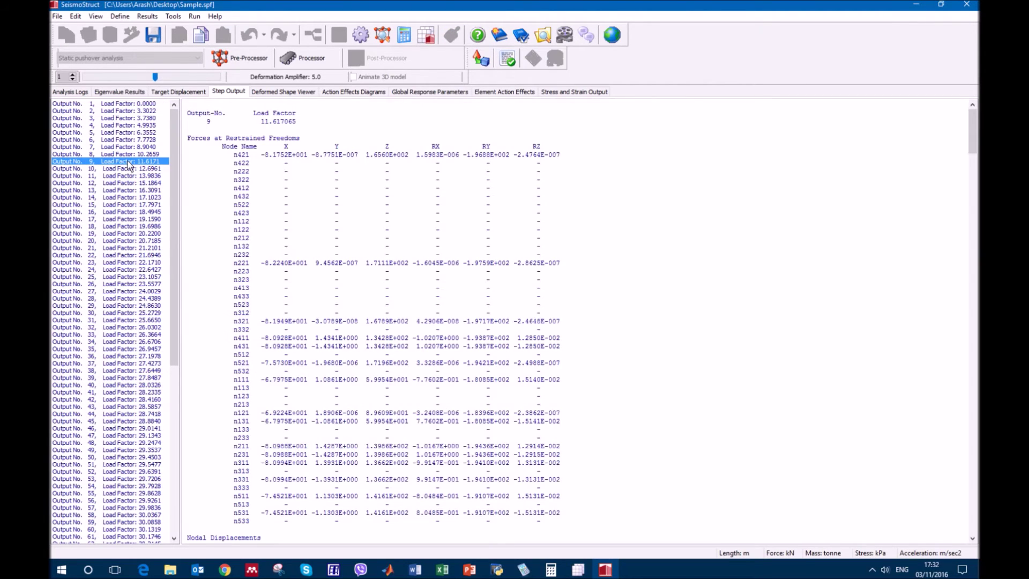
Step: Display the X displacement values on the deformed shape of the frame at output 1
{"action": "left_click", "coordinate": [278, 91]}
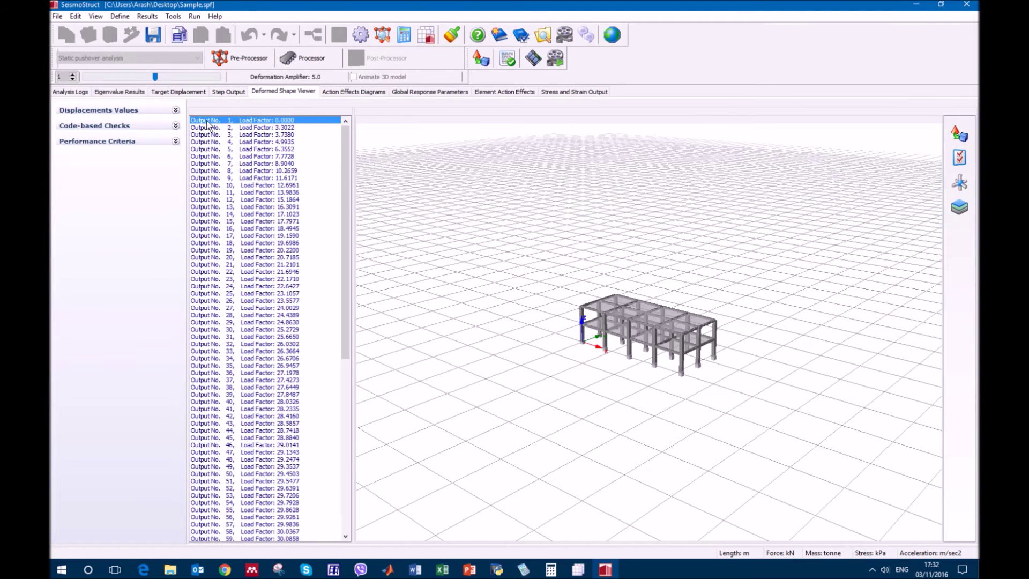
{"action": "left_click", "coordinate": [176, 110]}
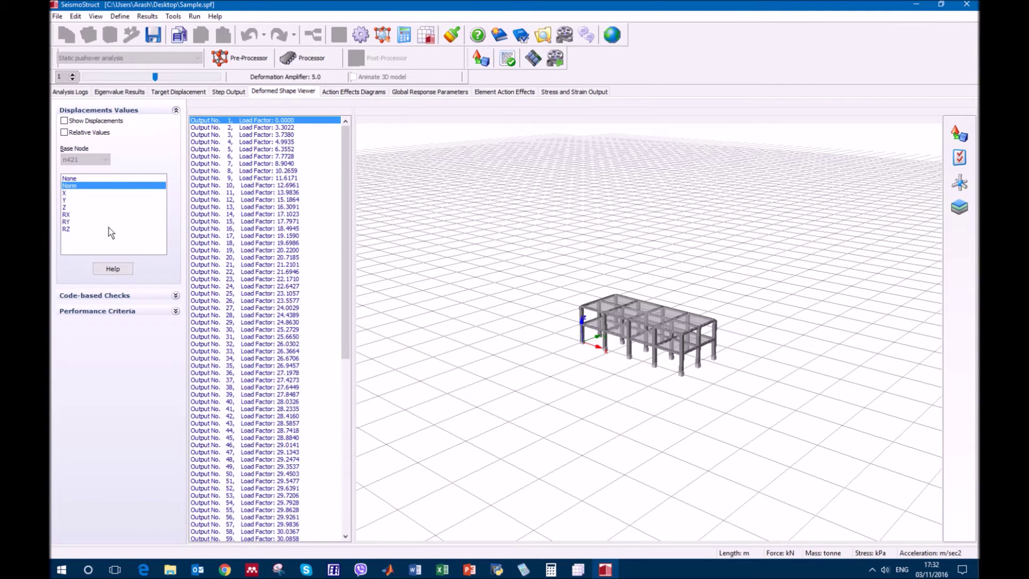
{"action": "left_click", "coordinate": [70, 193]}
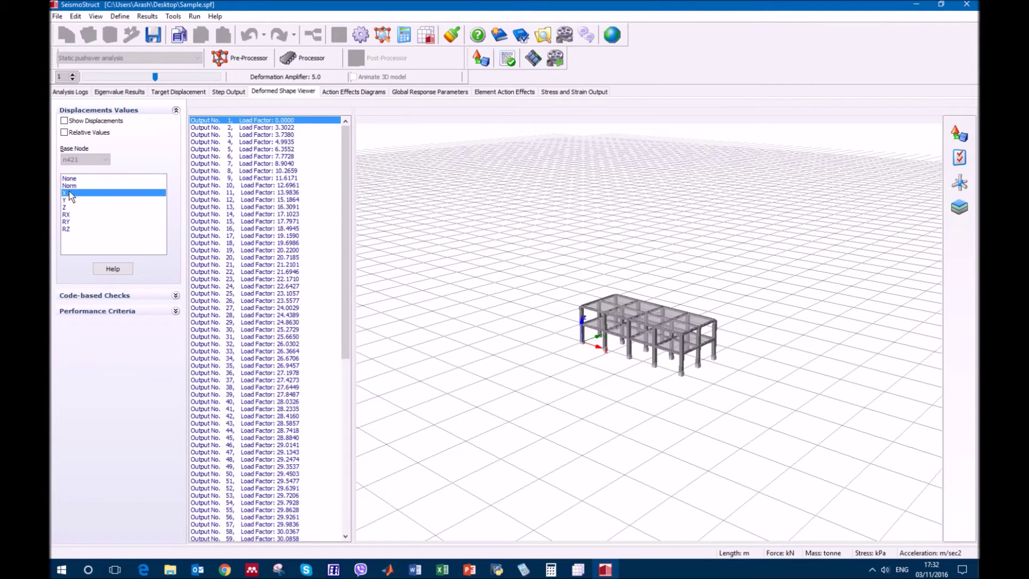
{"action": "left_click", "coordinate": [64, 121]}
{"action": "left_click", "coordinate": [302, 123]}
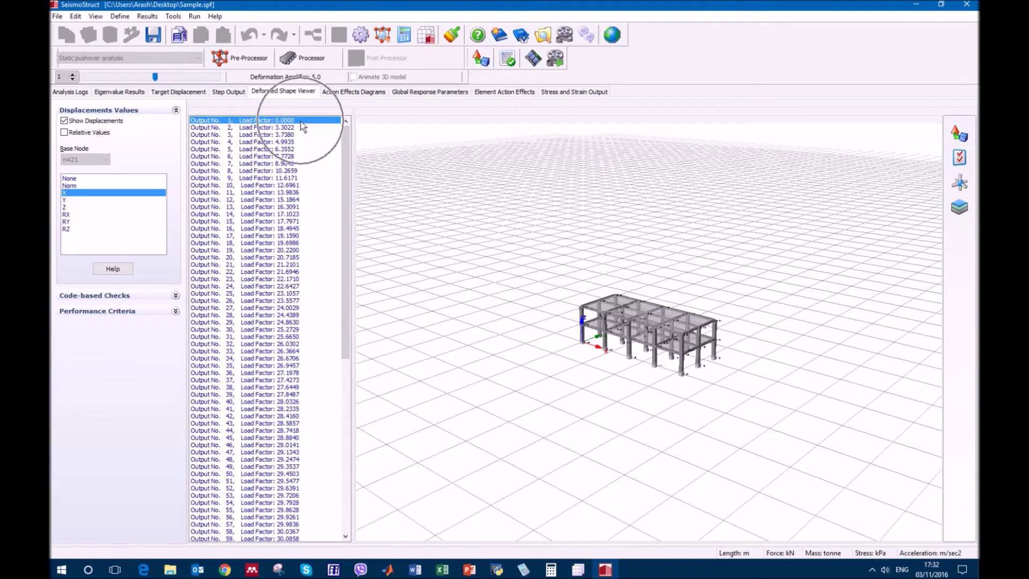
{"action": "left_click_drag", "start_coordinate": [696, 408], "coordinate": [712, 406]}
{"action": "scroll", "coordinate": [690, 384], "scroll_direction": "up", "scroll_amount": 5}
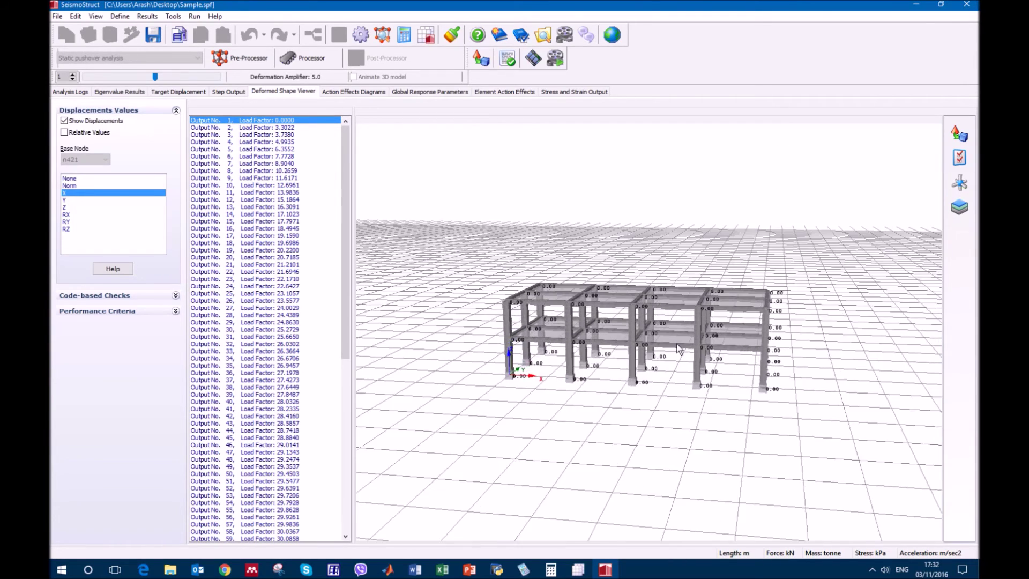
Step: Examine the deformed shape and its X displacements at increasing load steps, including outputs 32, 70 and 81
{"action": "left_click", "coordinate": [298, 343]}
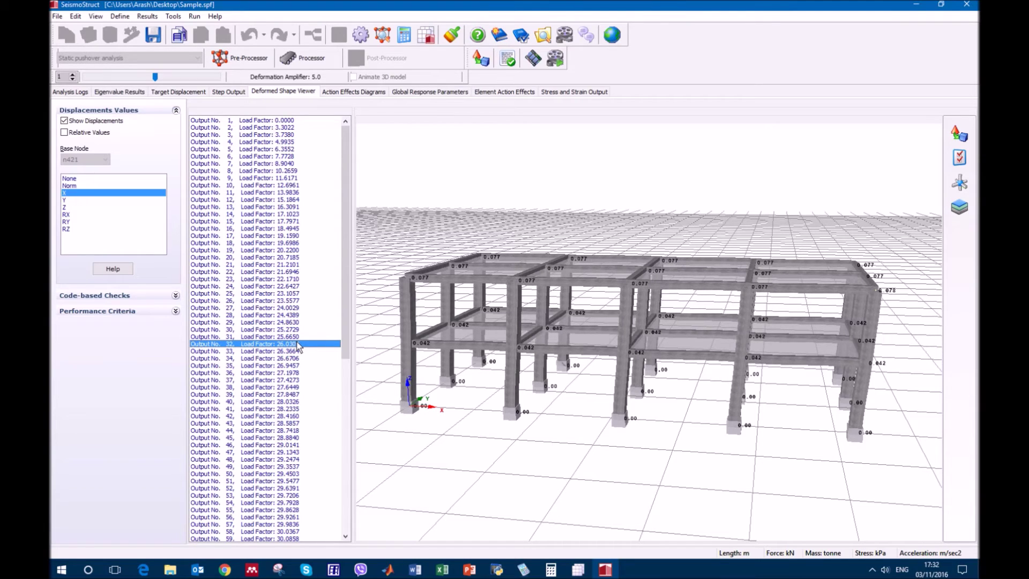
{"action": "left_click_drag", "start_coordinate": [346, 290], "coordinate": [348, 418]}
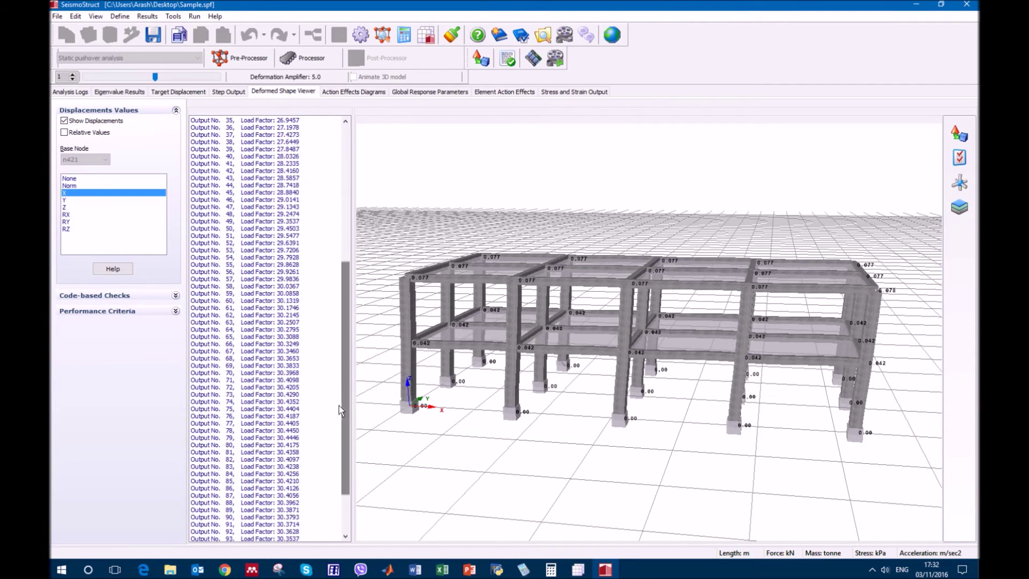
{"action": "left_click", "coordinate": [271, 358]}
{"action": "left_click", "coordinate": [274, 375]}
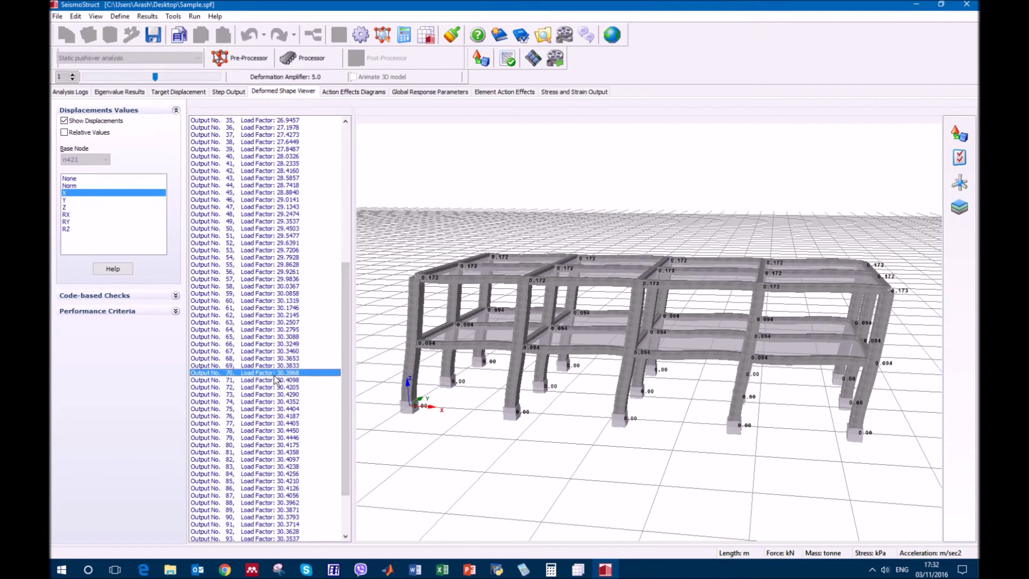
{"action": "left_click", "coordinate": [285, 416]}
{"action": "left_click", "coordinate": [290, 451]}
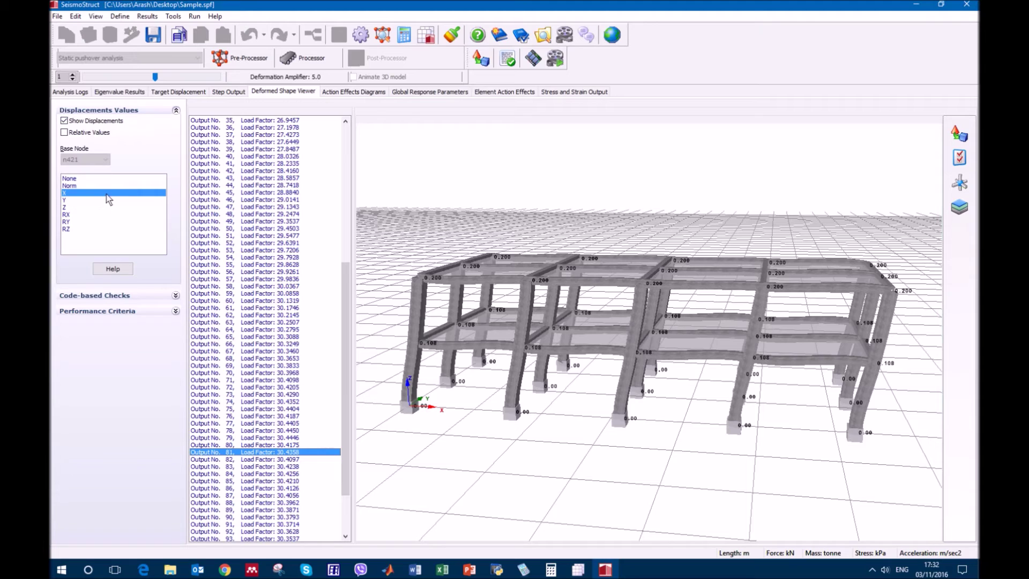
Step: Compare the X displacements near the end of the pushover, including outputs 94 and 98, with those at output 58
{"action": "scroll", "coordinate": [345, 377], "scroll_direction": "down", "scroll_amount": 3}
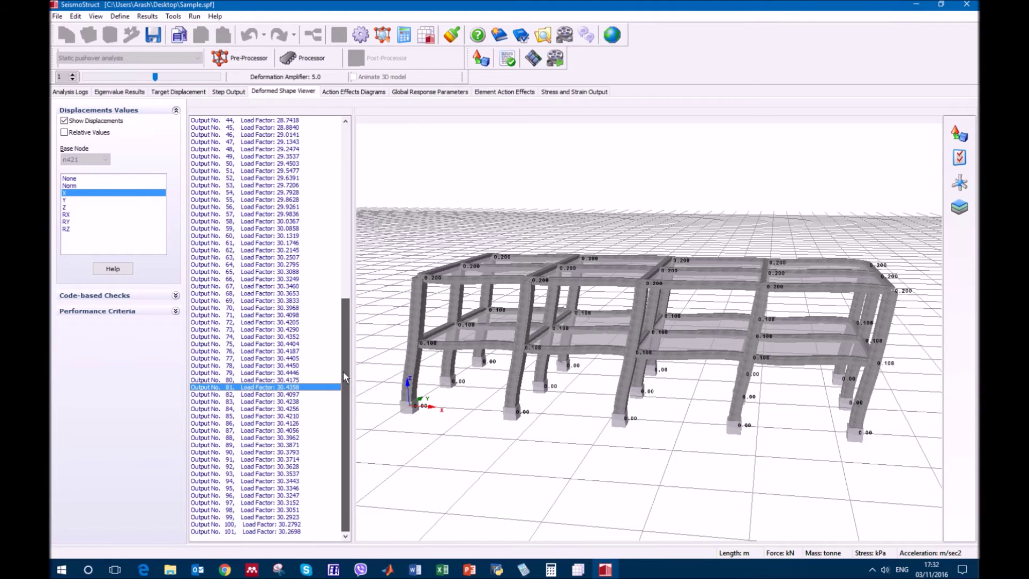
{"action": "left_click", "coordinate": [284, 437]}
{"action": "left_click", "coordinate": [285, 466]}
{"action": "left_click", "coordinate": [285, 481]}
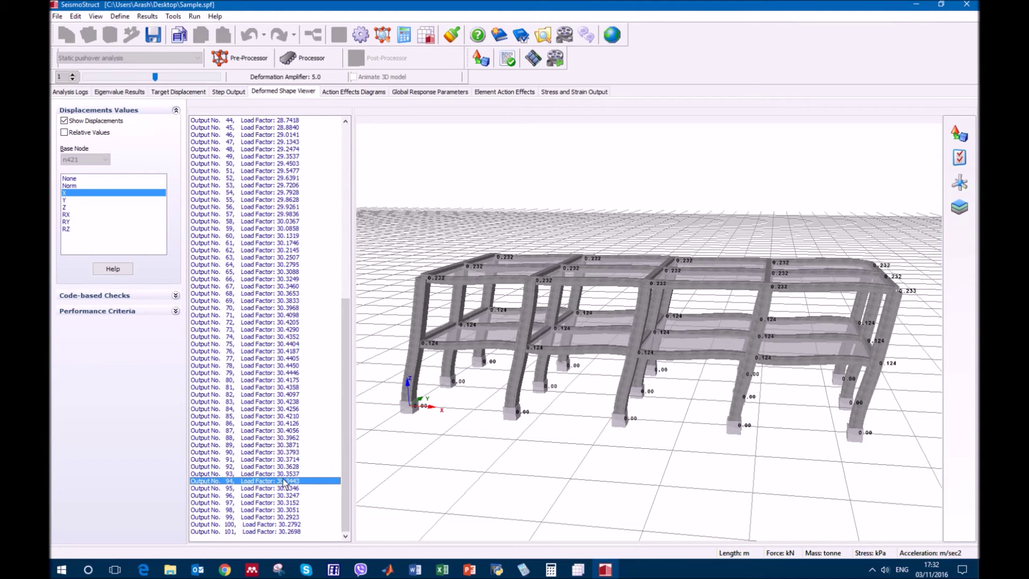
{"action": "left_click", "coordinate": [284, 495]}
{"action": "left_click", "coordinate": [284, 509]}
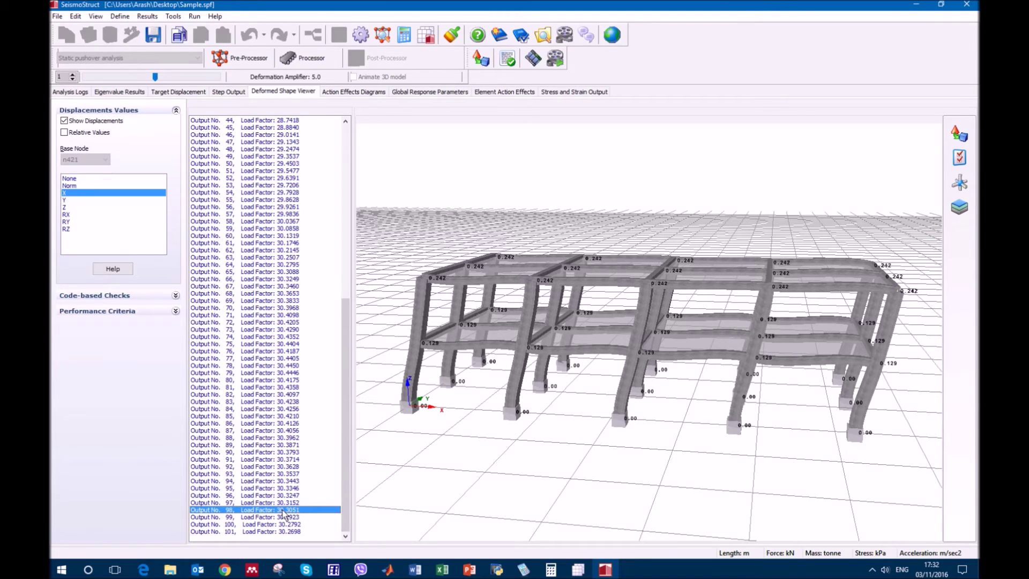
{"action": "left_click", "coordinate": [282, 453]}
{"action": "left_click", "coordinate": [271, 222]}
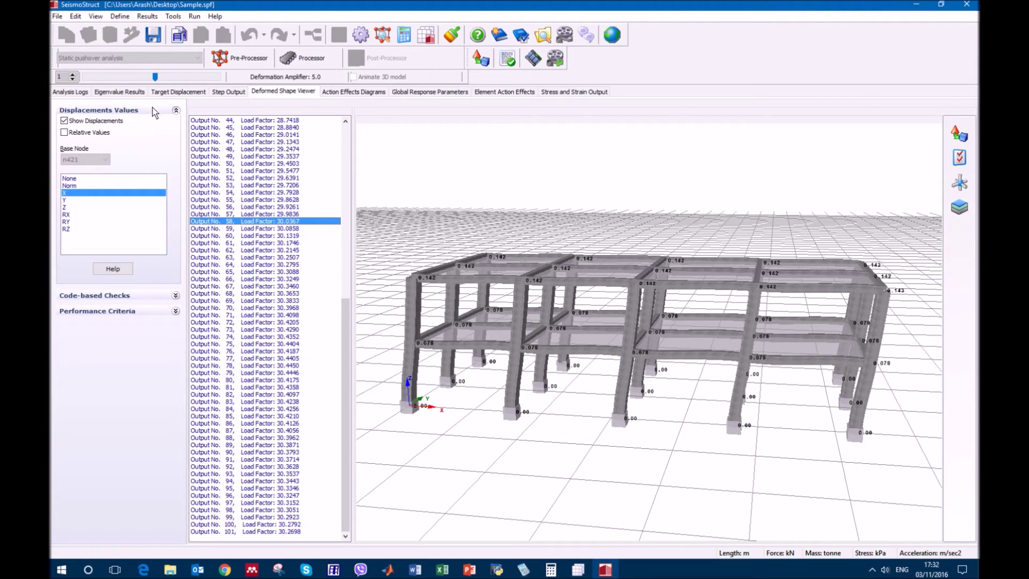
Step: Colour the deformed frame by the code-based checks chordRot_Cap and Shear_Cap
{"action": "left_click", "coordinate": [177, 112]}
{"action": "left_click", "coordinate": [175, 127]}
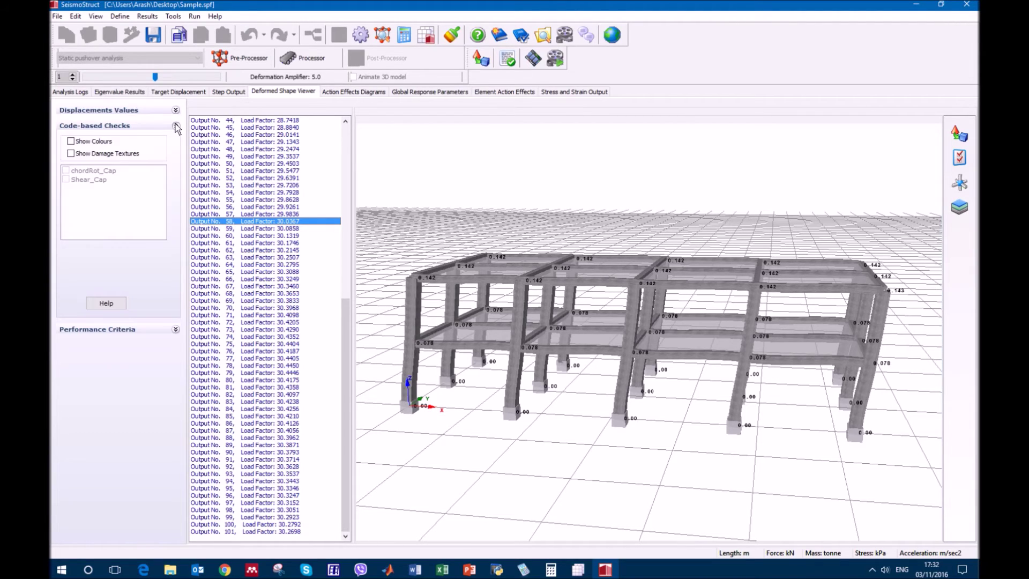
{"action": "left_click", "coordinate": [72, 142]}
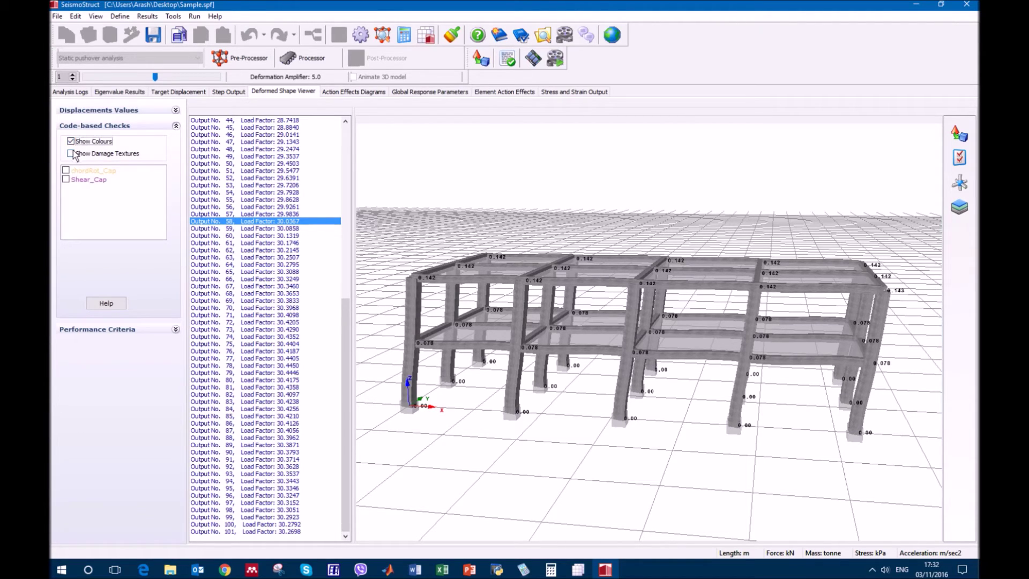
{"action": "left_click", "coordinate": [66, 171]}
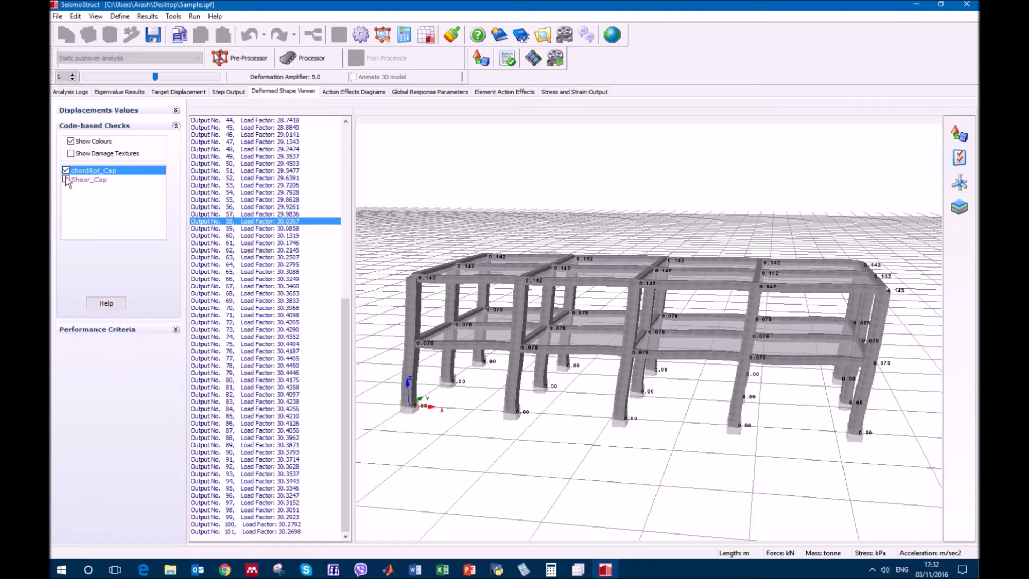
{"action": "left_click", "coordinate": [66, 180]}
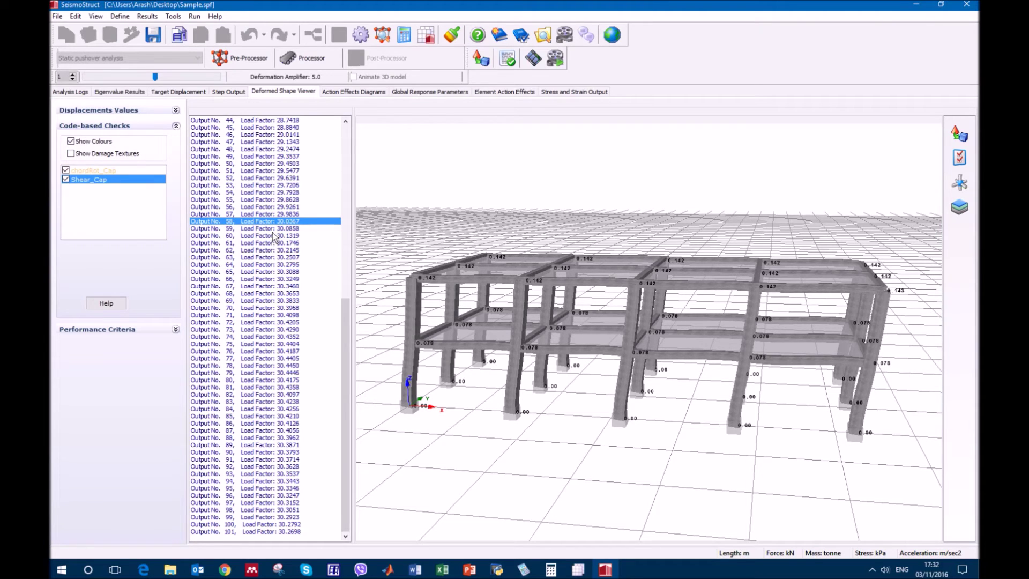
Step: Examine which elements are coloured by the code-based checks from output 62 through outputs 82 and 97 to 100
{"action": "left_click", "coordinate": [275, 249]}
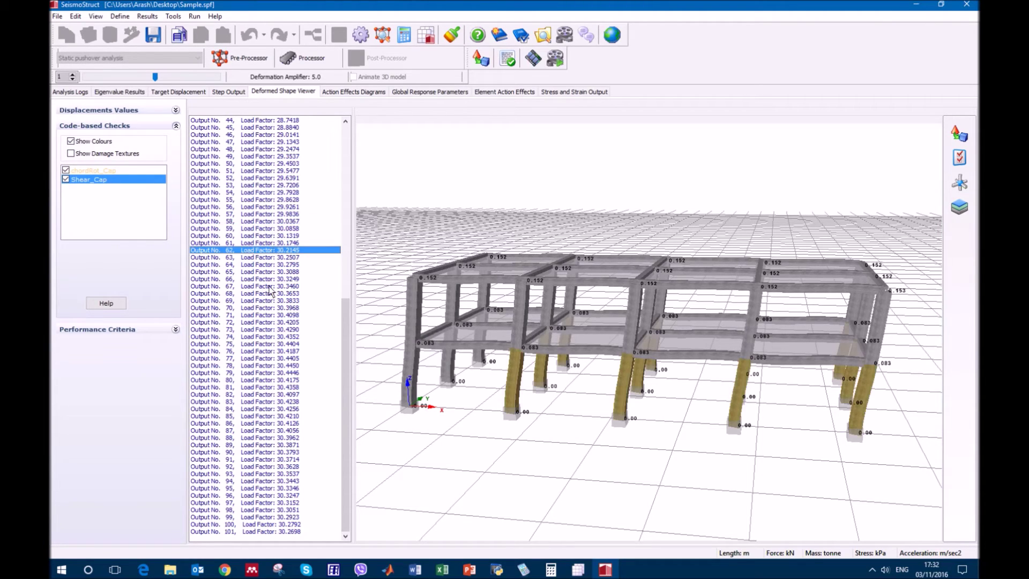
{"action": "left_click", "coordinate": [265, 337]}
{"action": "left_click", "coordinate": [262, 394]}
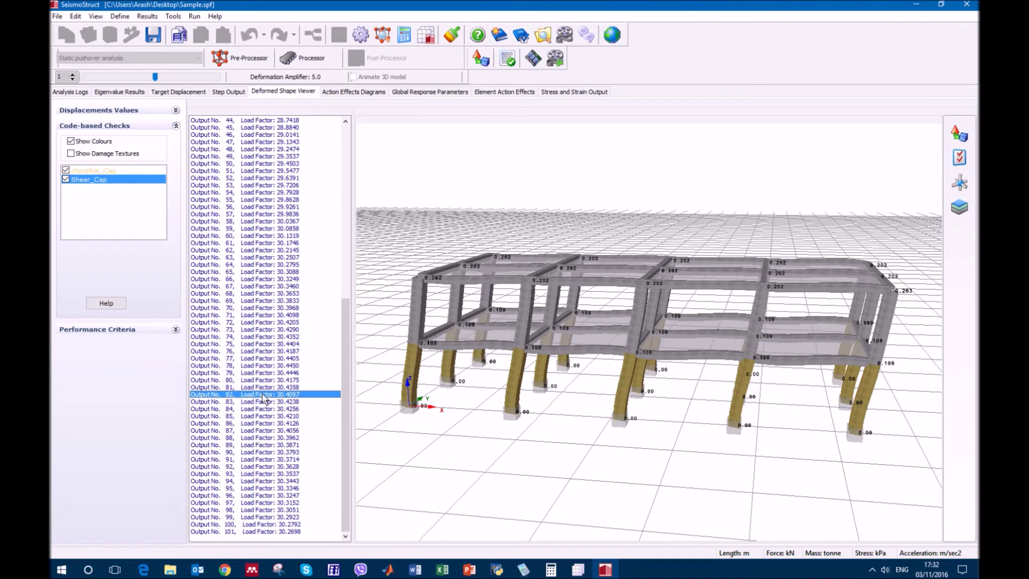
{"action": "left_click", "coordinate": [264, 430]}
{"action": "left_click", "coordinate": [257, 473]}
{"action": "left_click", "coordinate": [266, 502]}
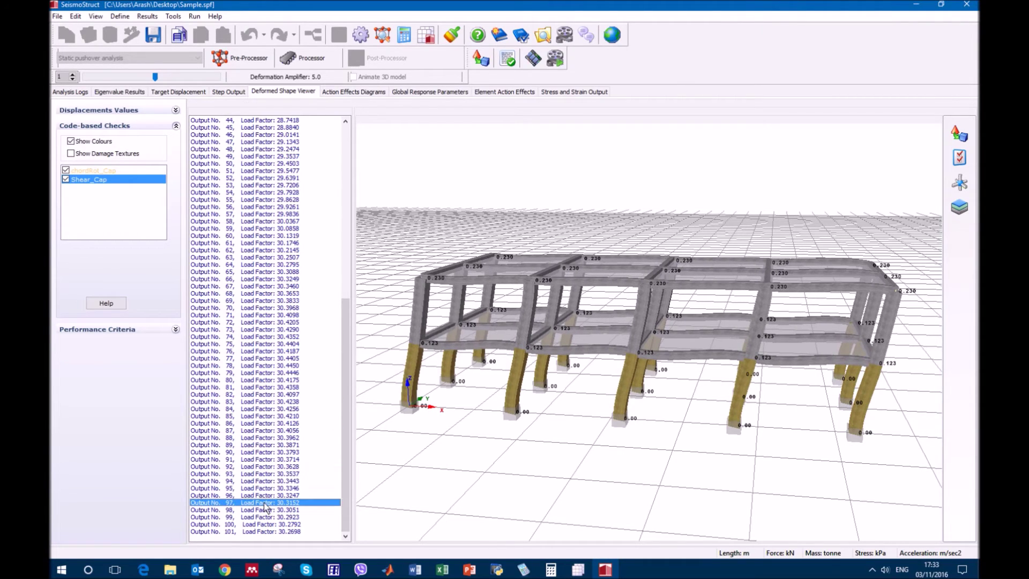
{"action": "left_click", "coordinate": [264, 524]}
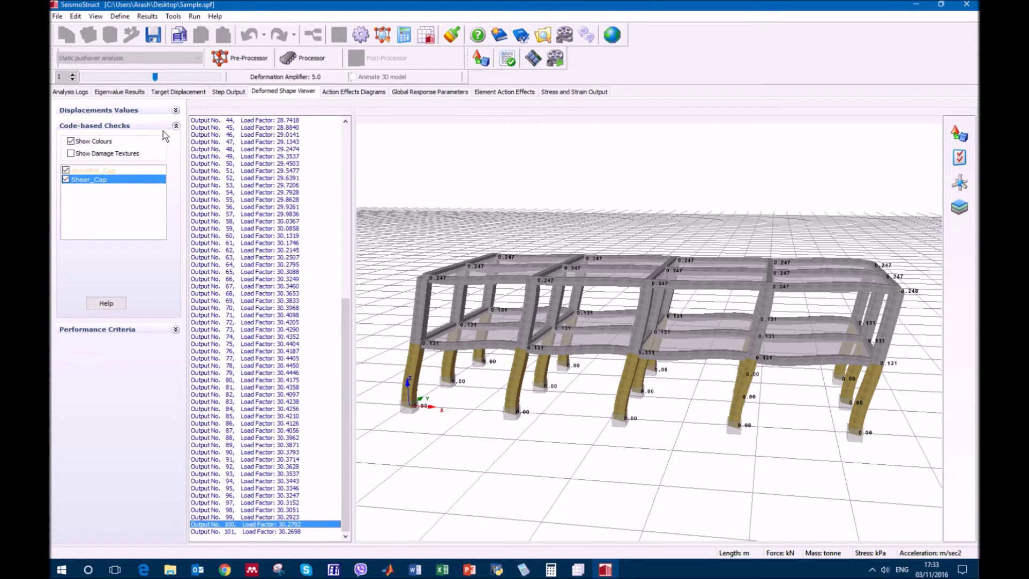
Step: Turn off the code-based check colours and turn on the performance criteria colours
{"action": "left_click", "coordinate": [73, 144]}
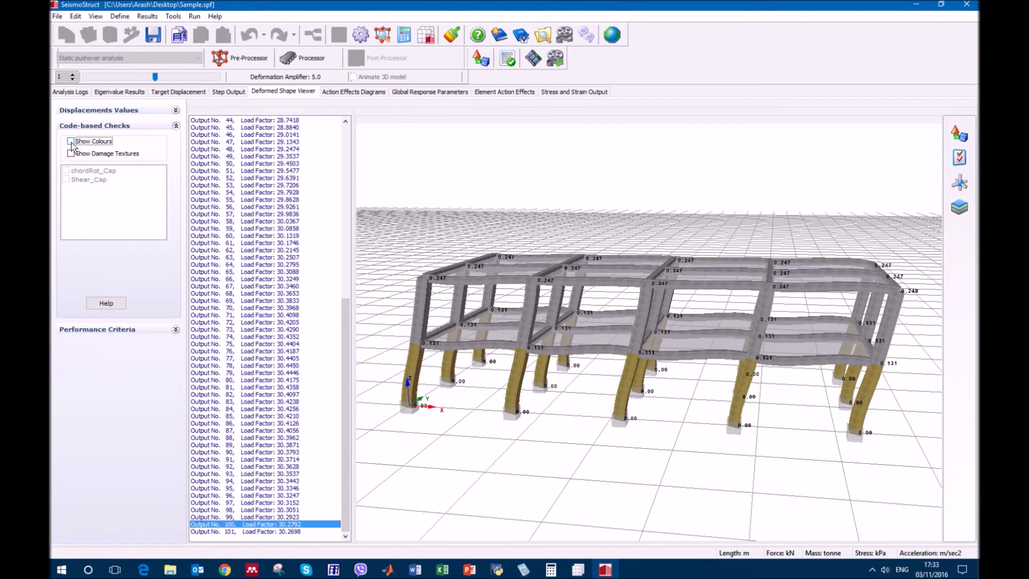
{"action": "left_click", "coordinate": [176, 126]}
{"action": "left_click", "coordinate": [176, 142]}
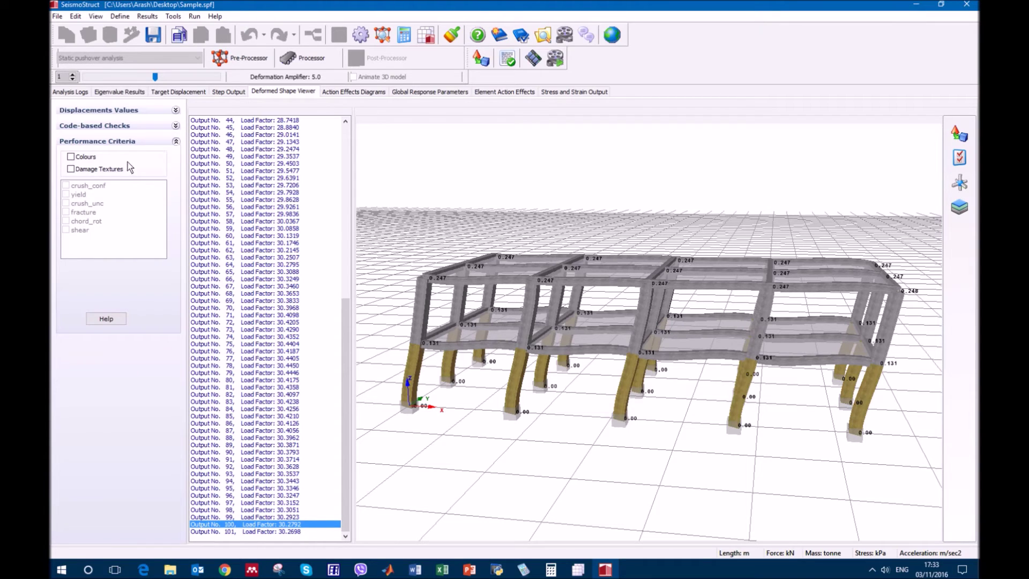
{"action": "left_click", "coordinate": [75, 158]}
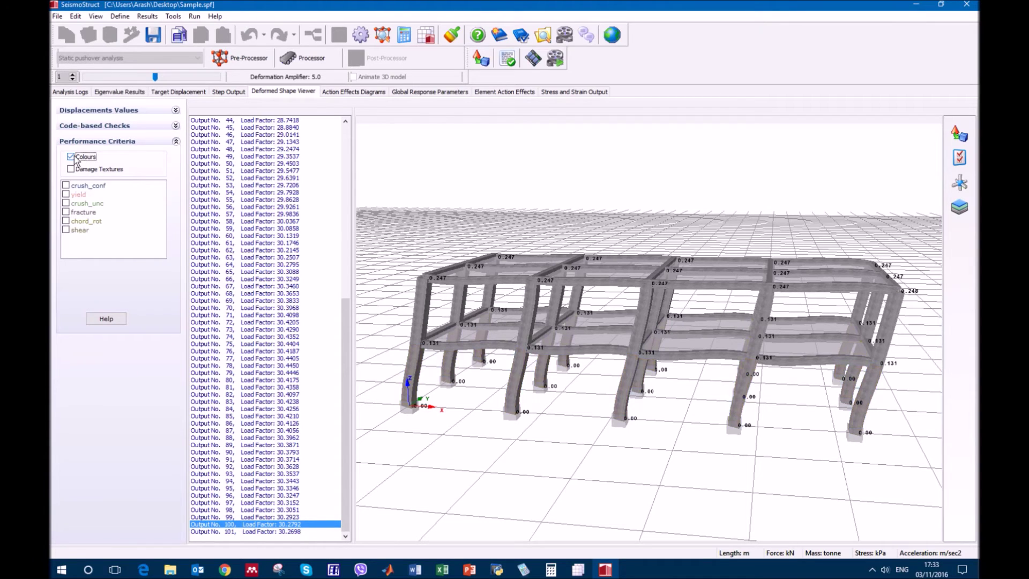
Step: Enable the crush_conf, yield, crush_unc, fracture, chord_rot and shear criteria and view the coloured frame at output 74
{"action": "left_click", "coordinate": [66, 185]}
{"action": "left_click", "coordinate": [65, 194]}
{"action": "left_click", "coordinate": [66, 203]}
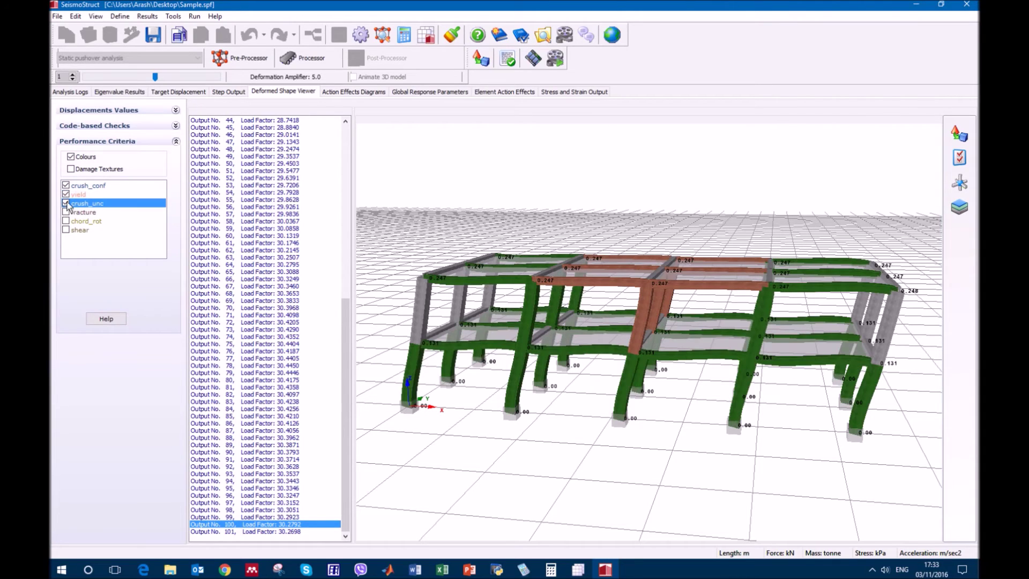
{"action": "left_click", "coordinate": [66, 212]}
{"action": "left_click", "coordinate": [66, 221]}
{"action": "left_click", "coordinate": [65, 230]}
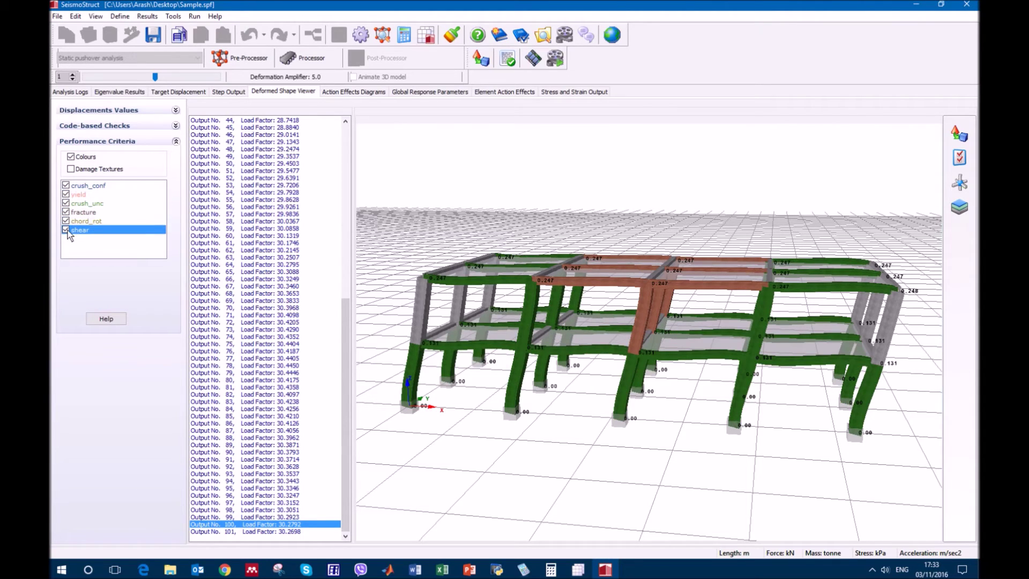
{"action": "left_click", "coordinate": [278, 415]}
{"action": "left_click", "coordinate": [276, 337]}
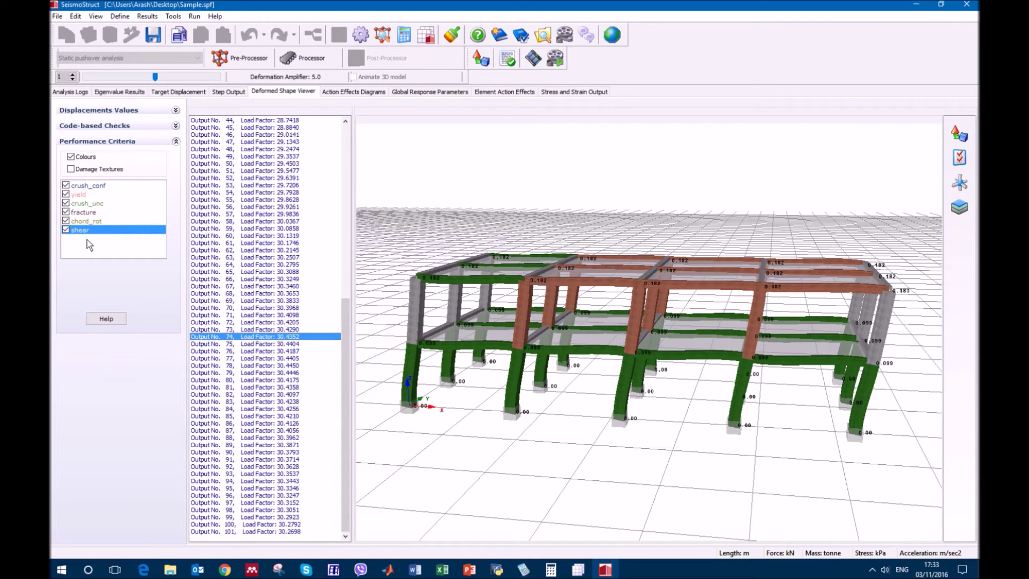
Step: Disable the shear, chord_rot, fracture, crush_unc and crush_conf criteria so that only yield is coloured
{"action": "left_click", "coordinate": [66, 230]}
{"action": "left_click", "coordinate": [66, 221]}
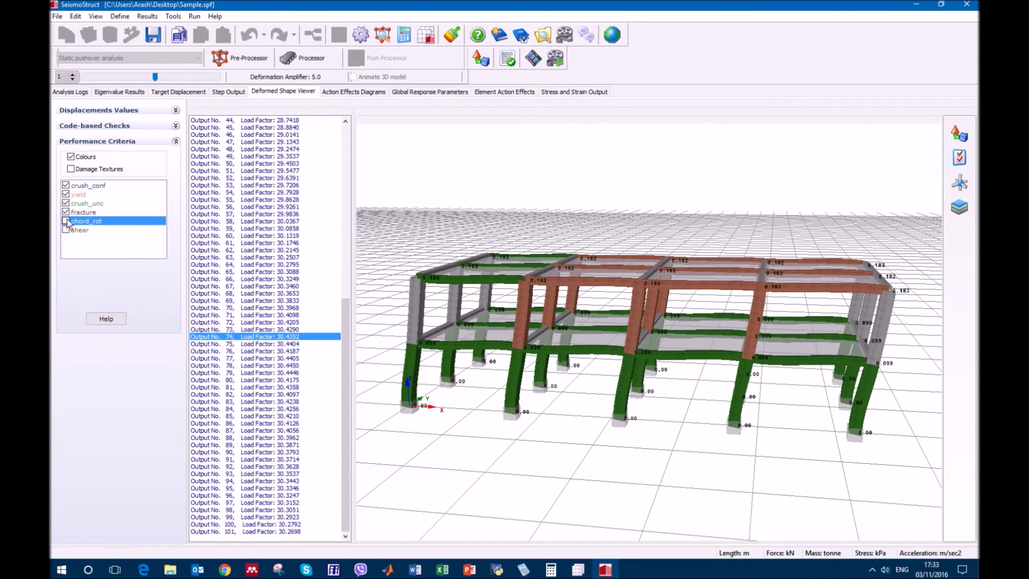
{"action": "left_click", "coordinate": [66, 212]}
{"action": "left_click", "coordinate": [66, 203]}
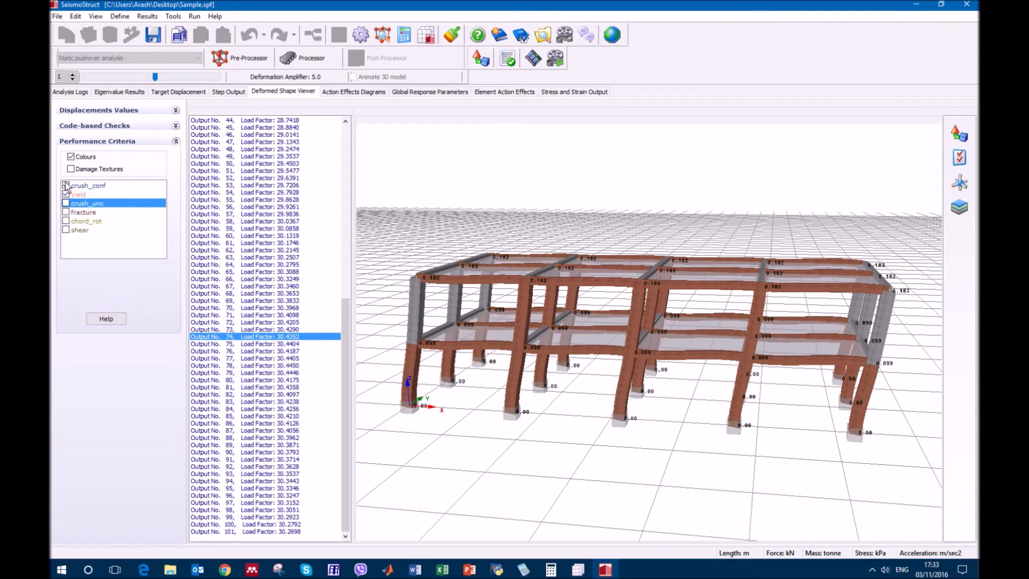
{"action": "left_click", "coordinate": [66, 185]}
Step: Compare outputs 12 and 13 to find where yielding starts, viewing the ground-storey columns from another angle
{"action": "left_click_drag", "start_coordinate": [341, 330], "coordinate": [344, 158]}
{"action": "left_click_drag", "start_coordinate": [278, 150], "coordinate": [279, 199]}
{"action": "left_click", "coordinate": [278, 199]}
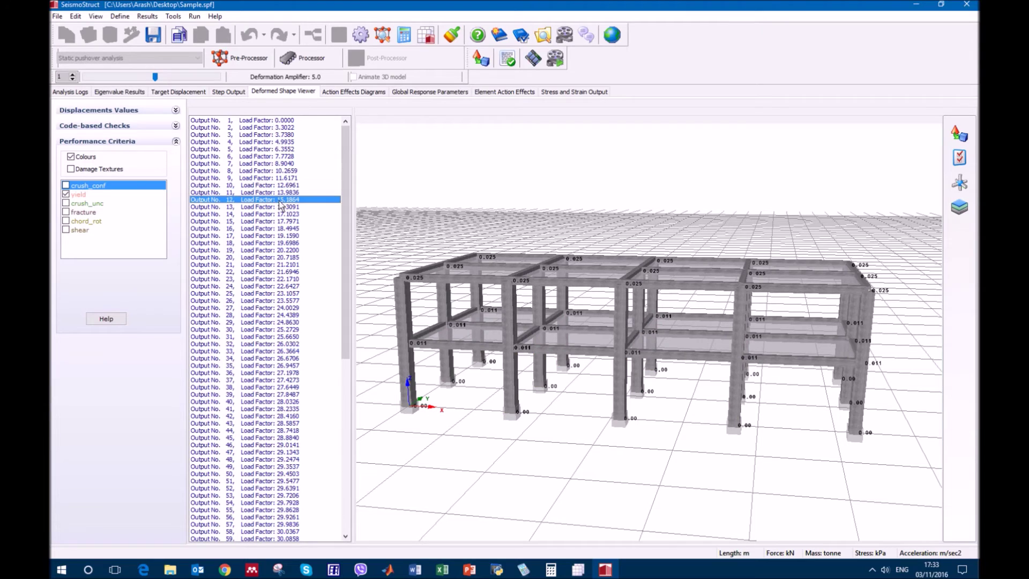
{"action": "left_click", "coordinate": [283, 207]}
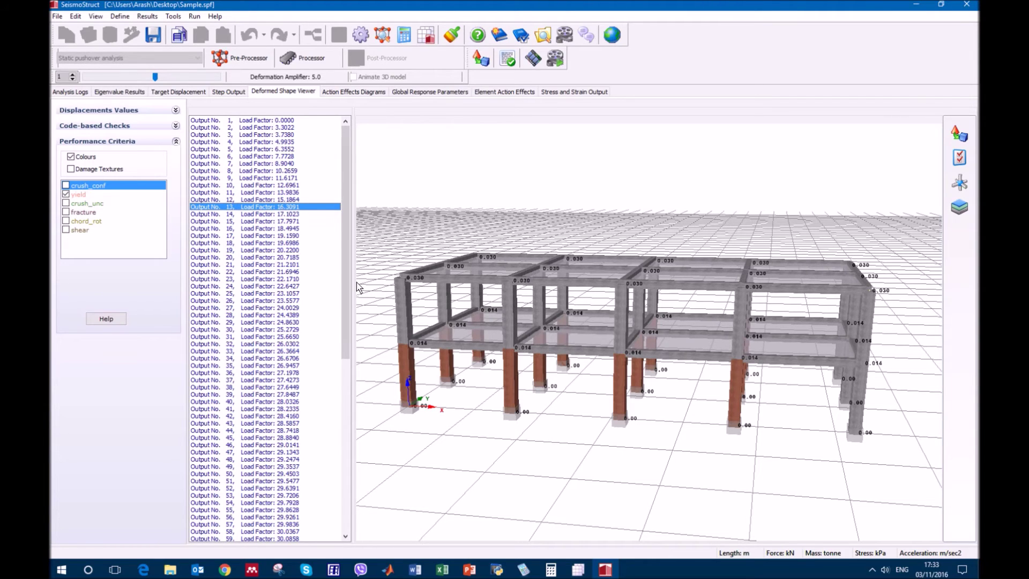
{"action": "left_click_drag", "start_coordinate": [484, 403], "coordinate": [497, 396]}
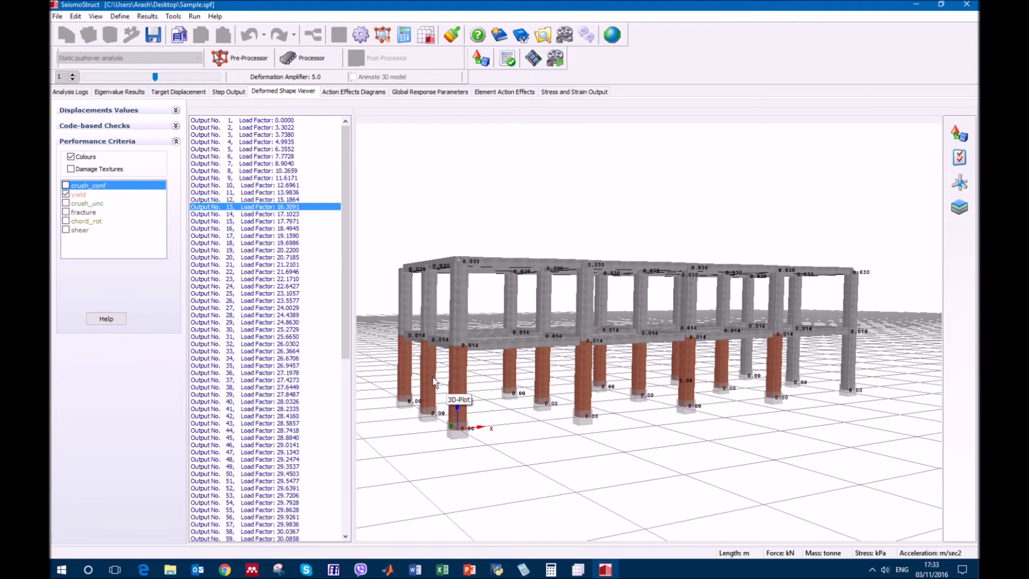
Step: Display the yield colours at the final output, number 101, and examine the deformed frame from different angles
{"action": "left_click_drag", "start_coordinate": [345, 301], "coordinate": [354, 465]}
{"action": "left_click", "coordinate": [294, 531]}
{"action": "left_click_drag", "start_coordinate": [770, 452], "coordinate": [735, 466]}
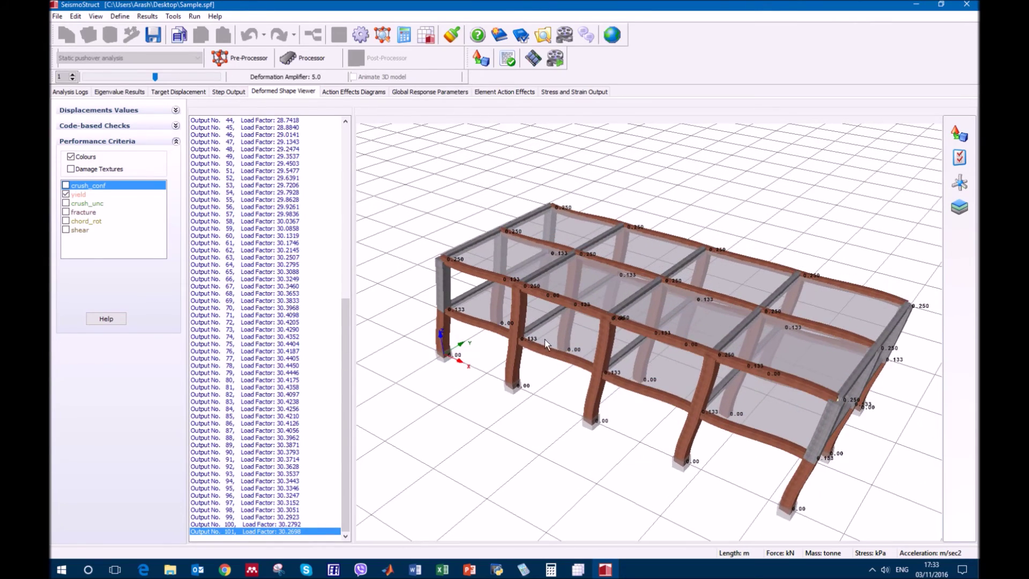
{"action": "left_click_drag", "start_coordinate": [549, 454], "coordinate": [564, 443]}
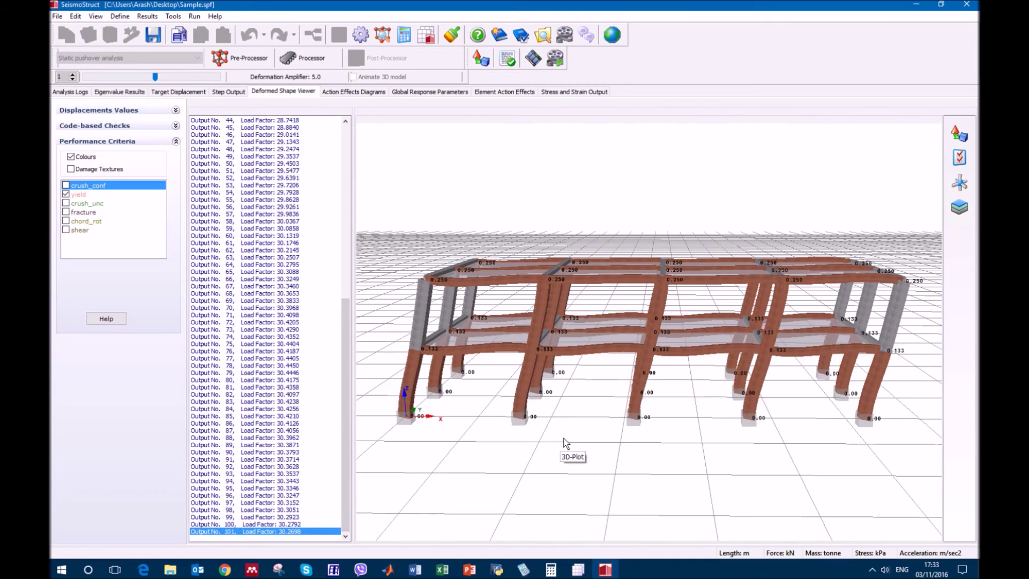
Step: Check the shear criterion alone at outputs 101 and 92, and the chord_rot criterion alone at outputs 94 and 97
{"action": "left_click", "coordinate": [66, 194]}
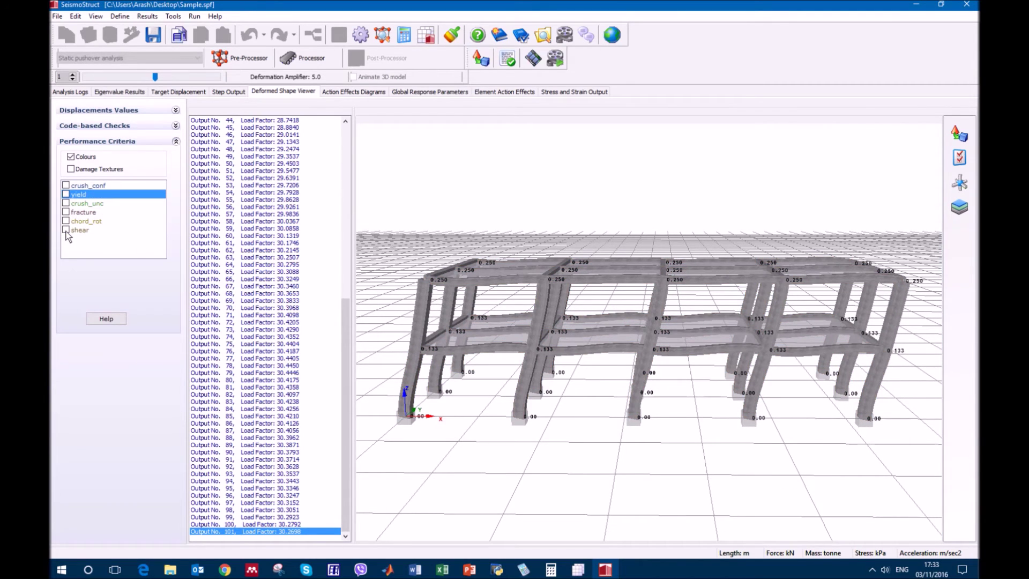
{"action": "left_click", "coordinate": [66, 230]}
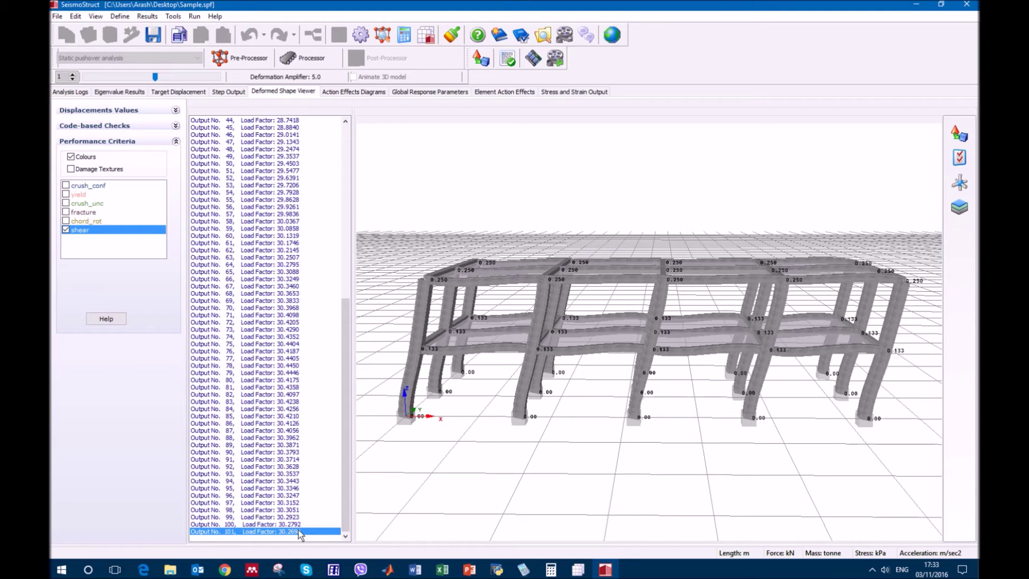
{"action": "left_click", "coordinate": [281, 466]}
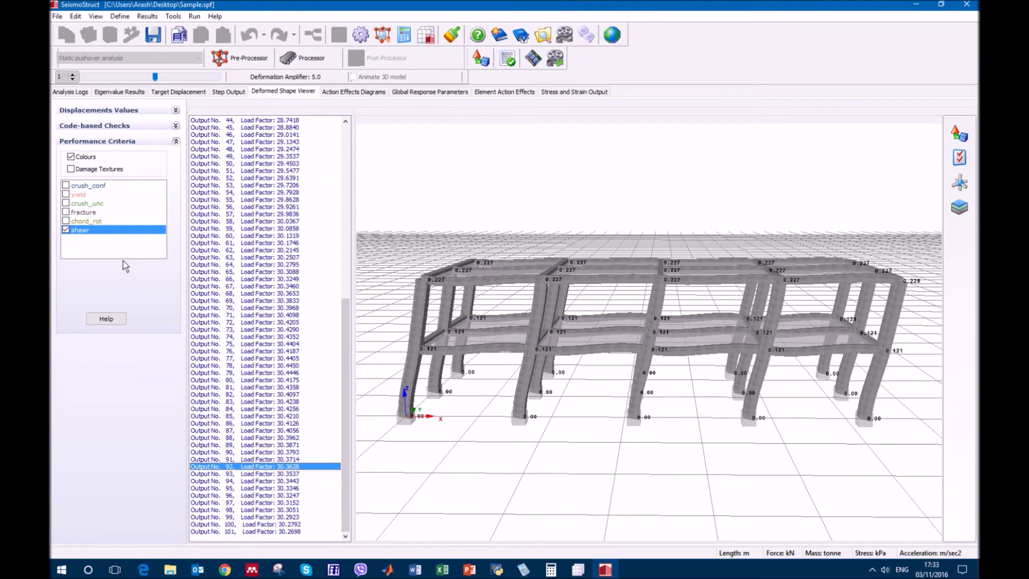
{"action": "left_click", "coordinate": [66, 221]}
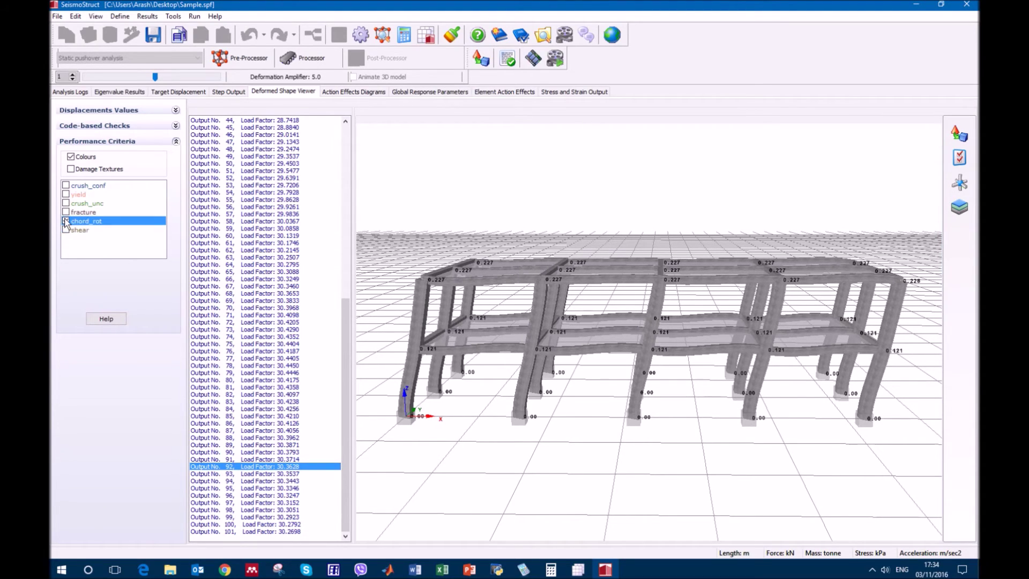
{"action": "left_click", "coordinate": [265, 480]}
{"action": "left_click", "coordinate": [269, 502]}
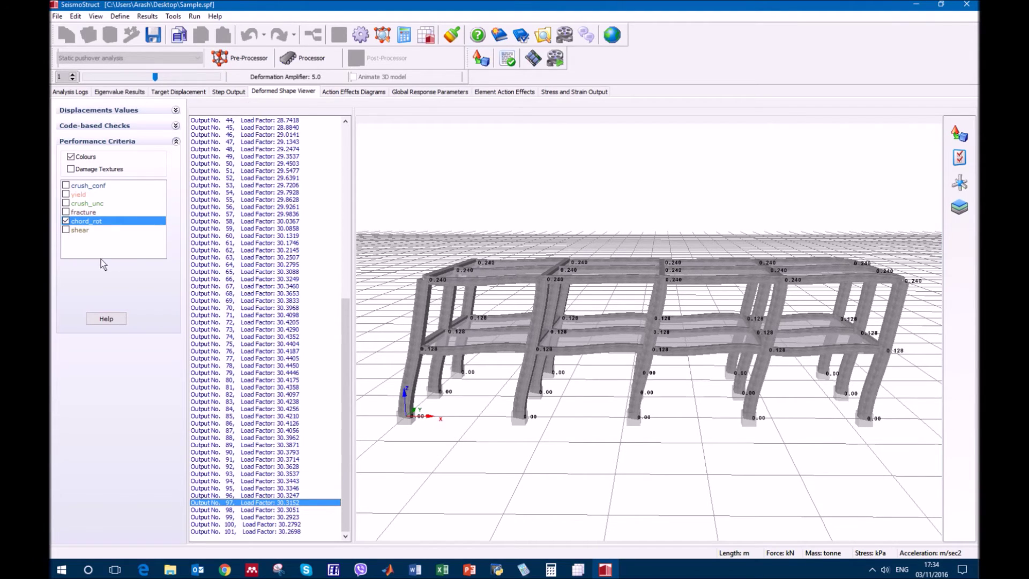
Step: Check the fracture criterion alone at outputs 93, 99 and 101, and the crush_unc criterion alone at output 101
{"action": "left_click", "coordinate": [66, 212]}
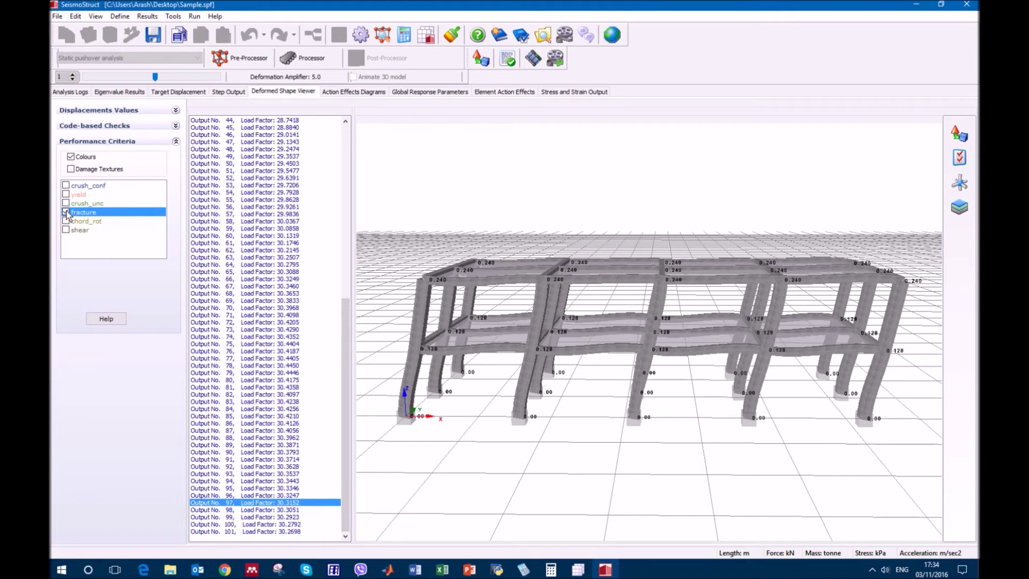
{"action": "left_click", "coordinate": [241, 473]}
{"action": "left_click", "coordinate": [261, 517]}
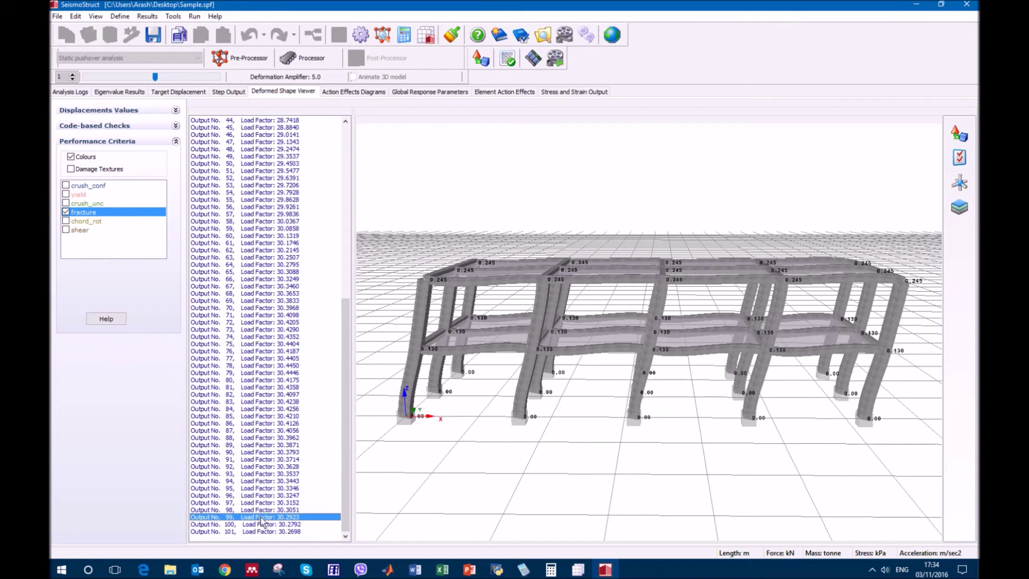
{"action": "left_click", "coordinate": [263, 531]}
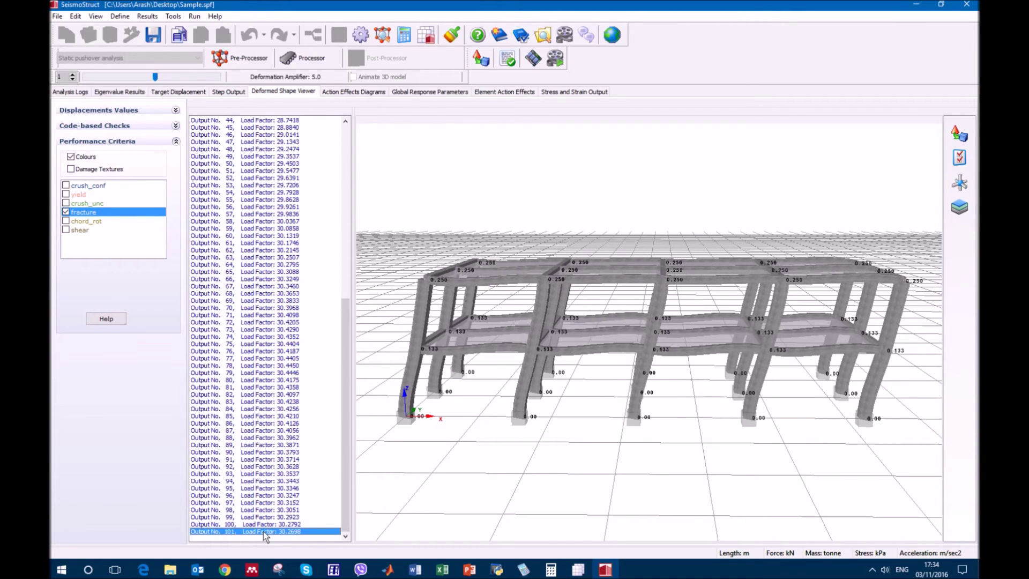
{"action": "left_click", "coordinate": [66, 203]}
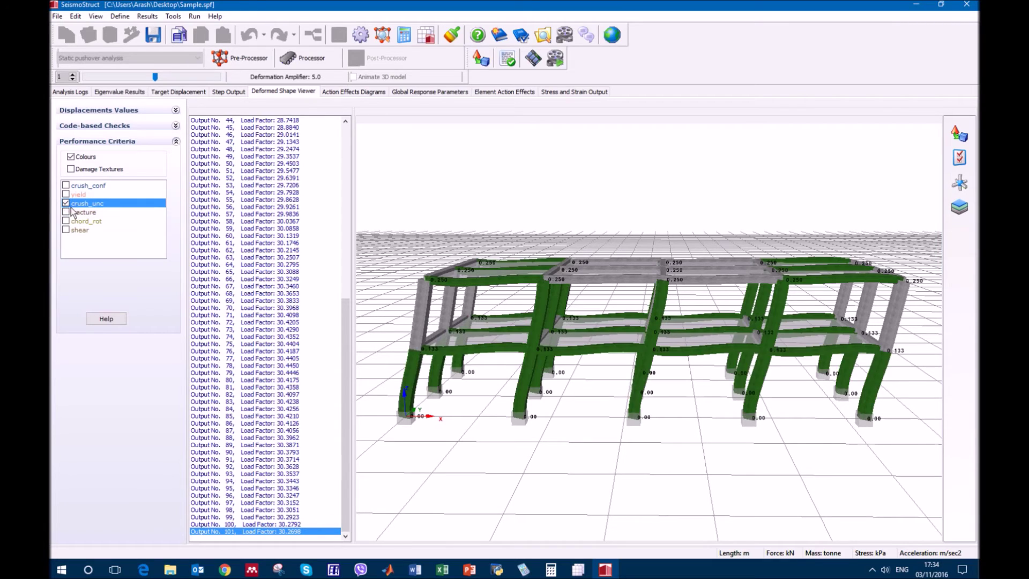
{"action": "mouse_move", "coordinate": [478, 440]}
{"action": "left_mouse_down"}
{"action": "mouse_move", "coordinate": [498, 442]}
{"action": "mouse_move", "coordinate": [479, 433]}
{"action": "left_mouse_up"}
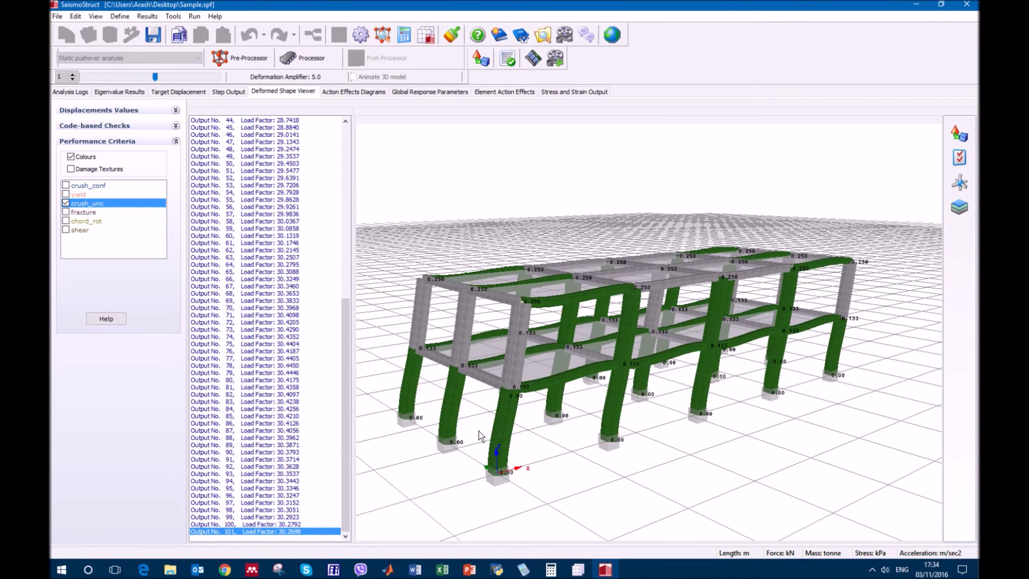
Step: Switch from criteria colours to damage textures, enable crush_unc and yield, and inspect the members up close
{"action": "left_click", "coordinate": [71, 169]}
{"action": "left_click", "coordinate": [70, 156]}
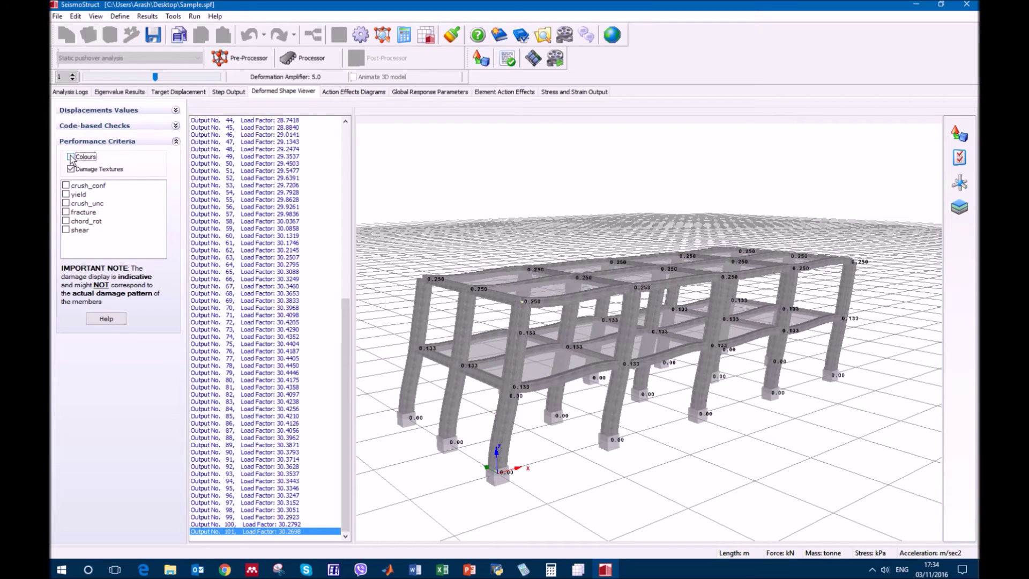
{"action": "left_click", "coordinate": [66, 203]}
{"action": "left_click", "coordinate": [66, 194]}
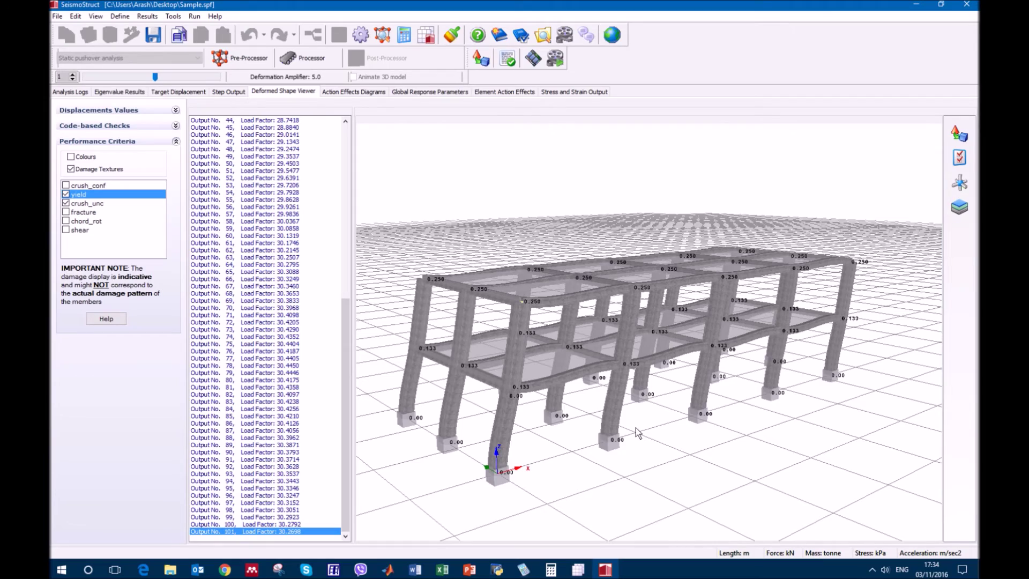
{"action": "scroll", "coordinate": [635, 428], "scroll_direction": "up", "scroll_amount": 6}
{"action": "scroll", "coordinate": [675, 492], "scroll_direction": "down", "scroll_amount": 5}
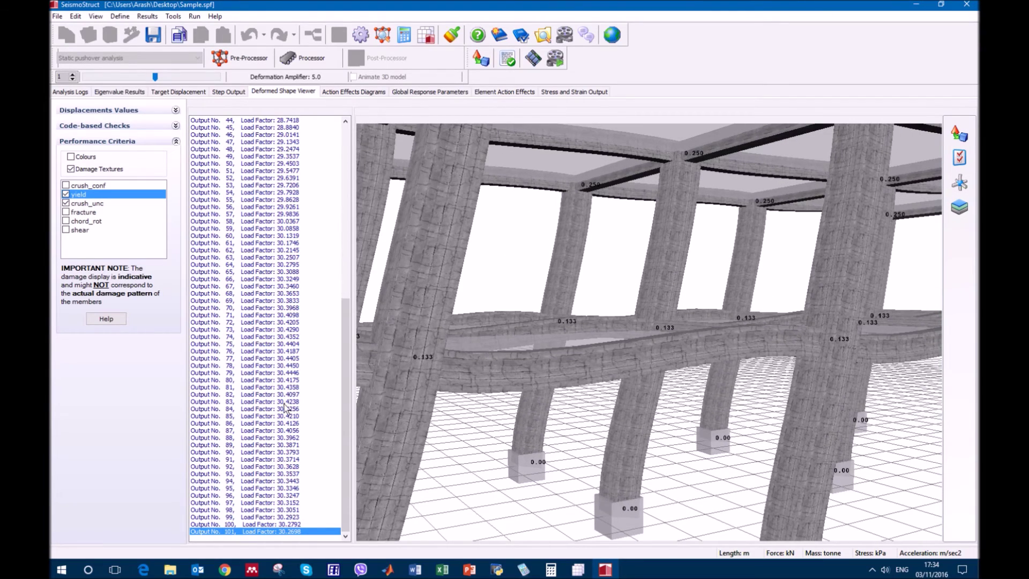
Step: Toggle the crush_unc and yield damage textures to compare the member surfaces, leaving only yield enabled
{"action": "left_click", "coordinate": [66, 203]}
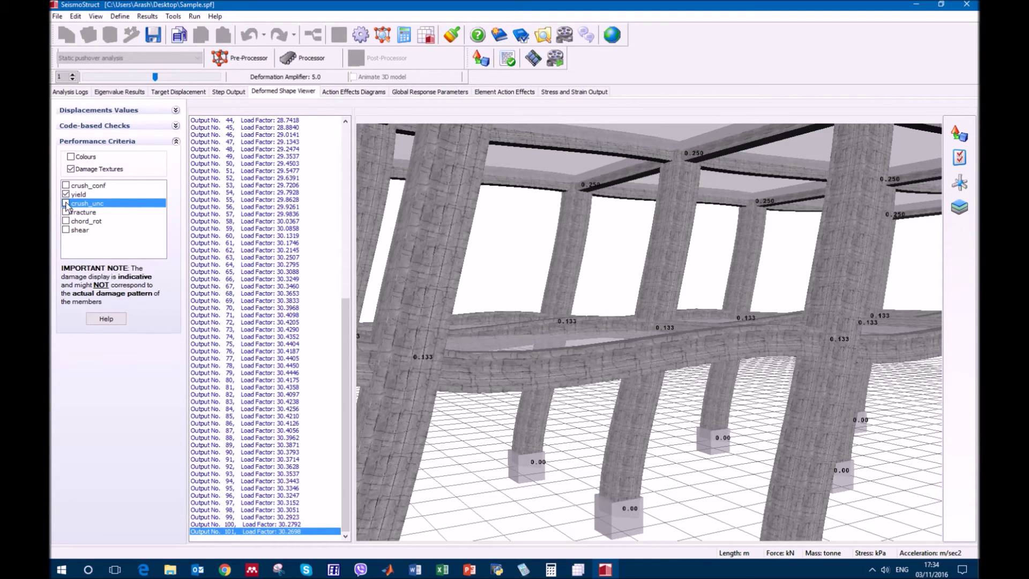
{"action": "left_click", "coordinate": [66, 194]}
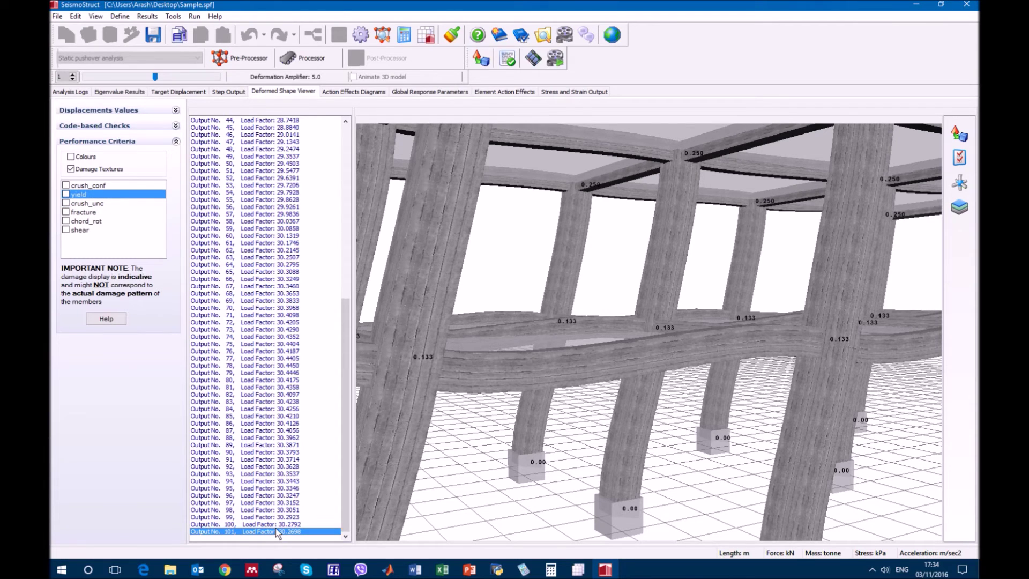
{"action": "left_click", "coordinate": [65, 194]}
{"action": "left_click", "coordinate": [66, 203]}
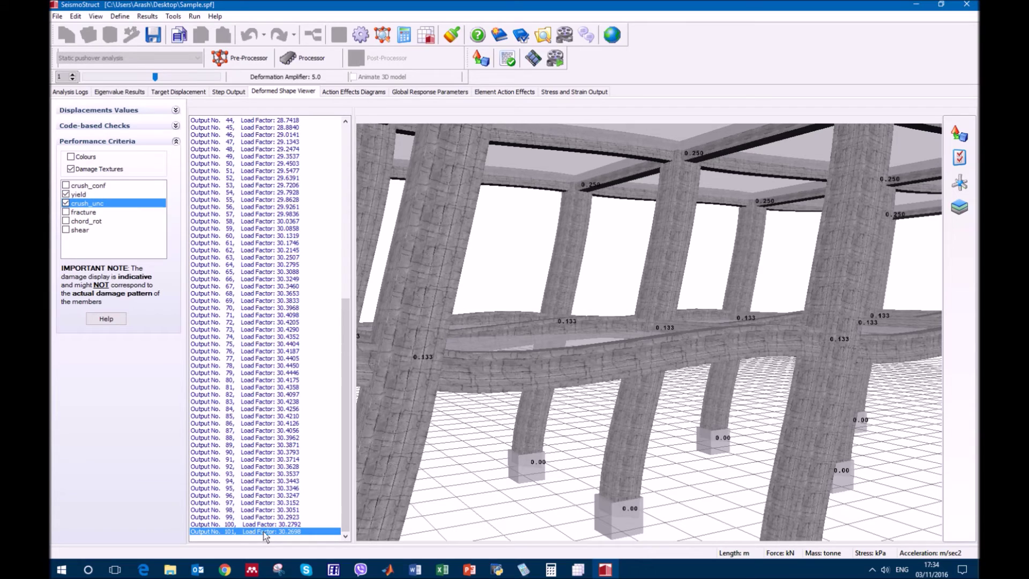
{"action": "left_click", "coordinate": [66, 195]}
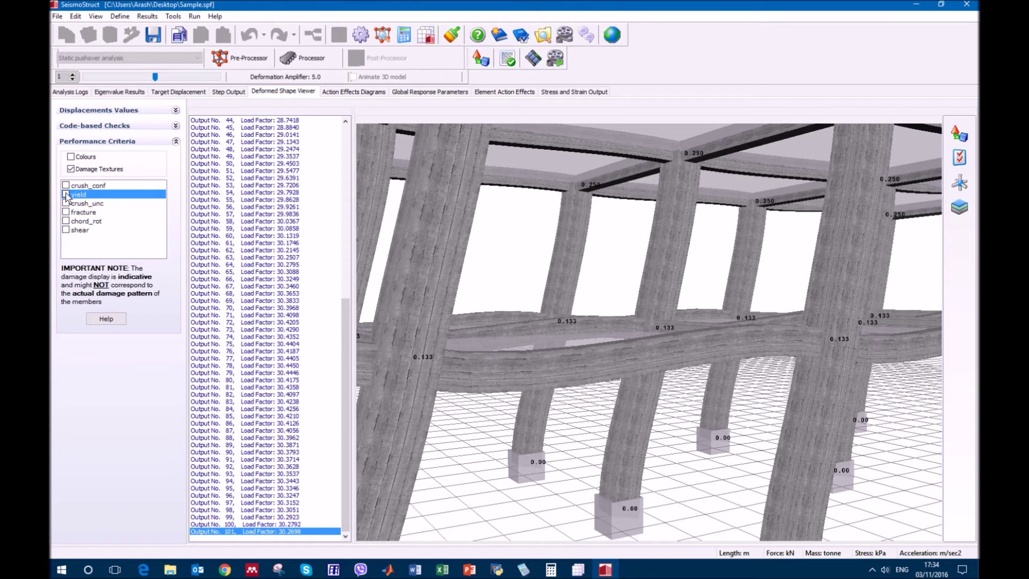
{"action": "left_click", "coordinate": [66, 195]}
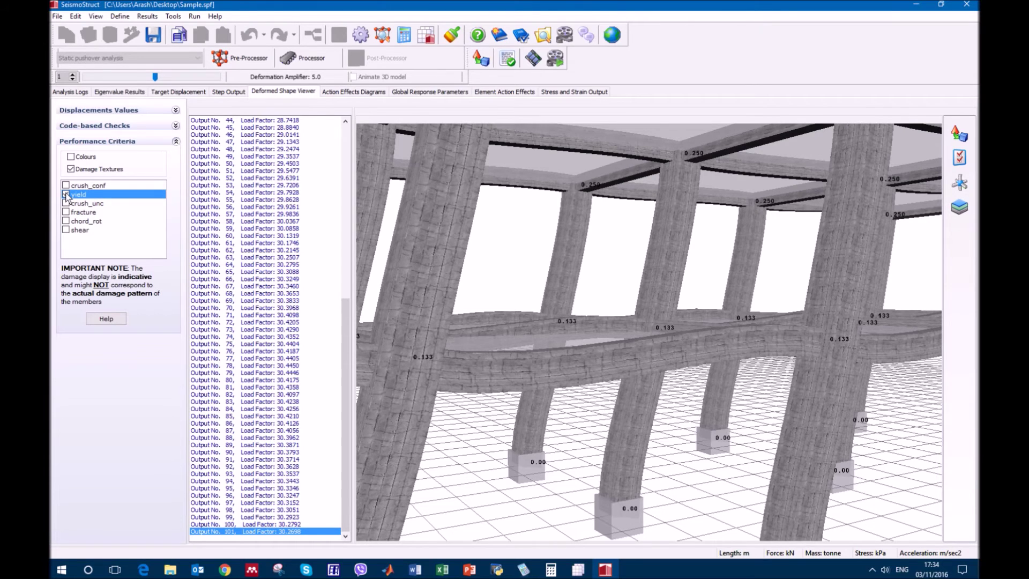
Step: Turn on the criteria colours together with the damage textures and enable the yield criterion
{"action": "left_click", "coordinate": [70, 157]}
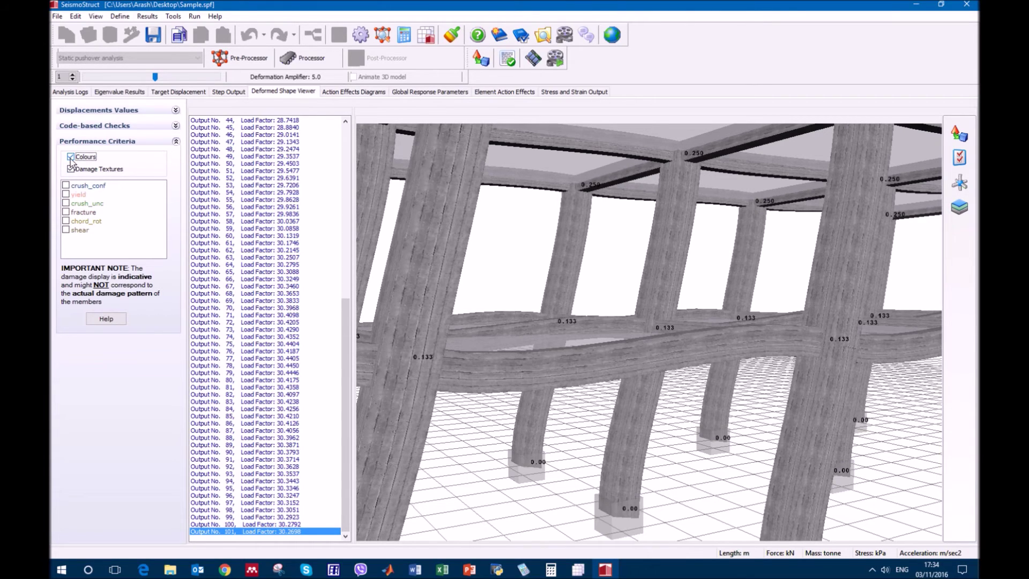
{"action": "left_click", "coordinate": [66, 194]}
{"action": "left_click", "coordinate": [65, 194]}
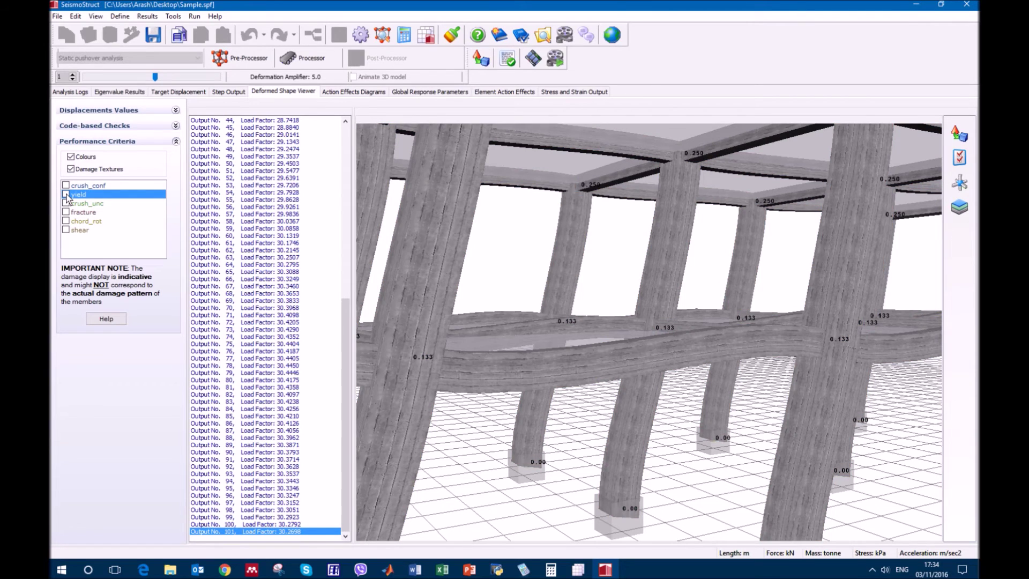
{"action": "left_click", "coordinate": [66, 195]}
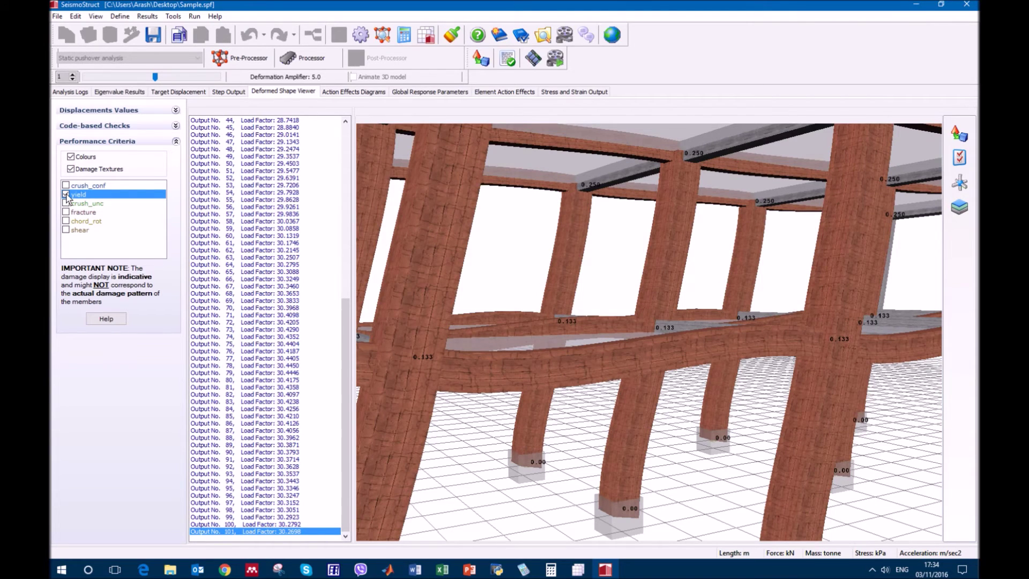
Step: View output 63 with yield colours and textures, examining the whole frame from above and from the side
{"action": "left_click", "coordinate": [285, 257]}
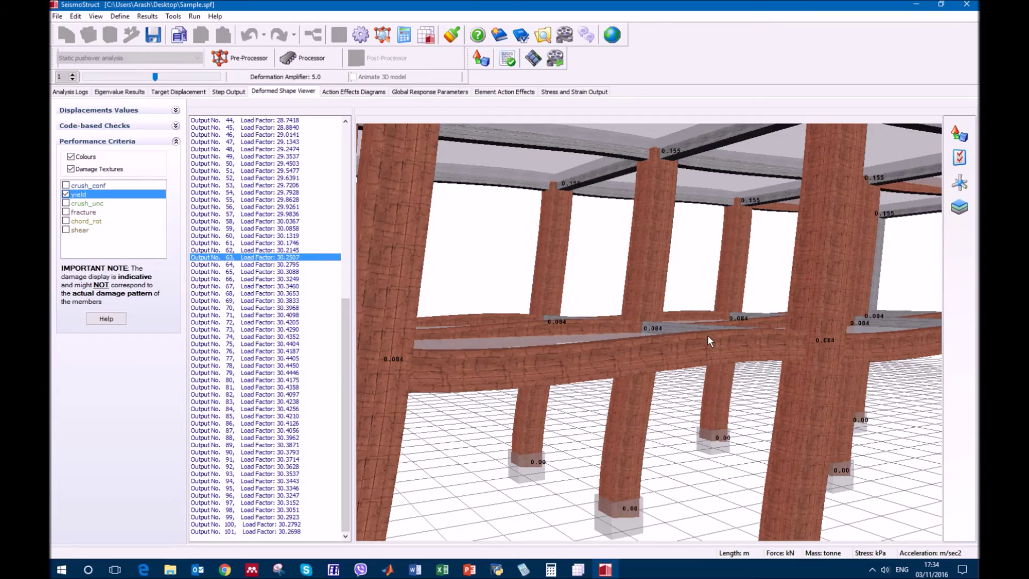
{"action": "scroll", "coordinate": [708, 335], "scroll_direction": "down", "scroll_amount": 3}
{"action": "scroll", "coordinate": [709, 336], "scroll_direction": "down", "scroll_amount": 2}
{"action": "scroll", "coordinate": [708, 335], "scroll_direction": "up", "scroll_amount": 3}
{"action": "scroll", "coordinate": [708, 335], "scroll_direction": "down", "scroll_amount": 3}
{"action": "left_click_drag", "start_coordinate": [708, 335], "coordinate": [666, 408]}
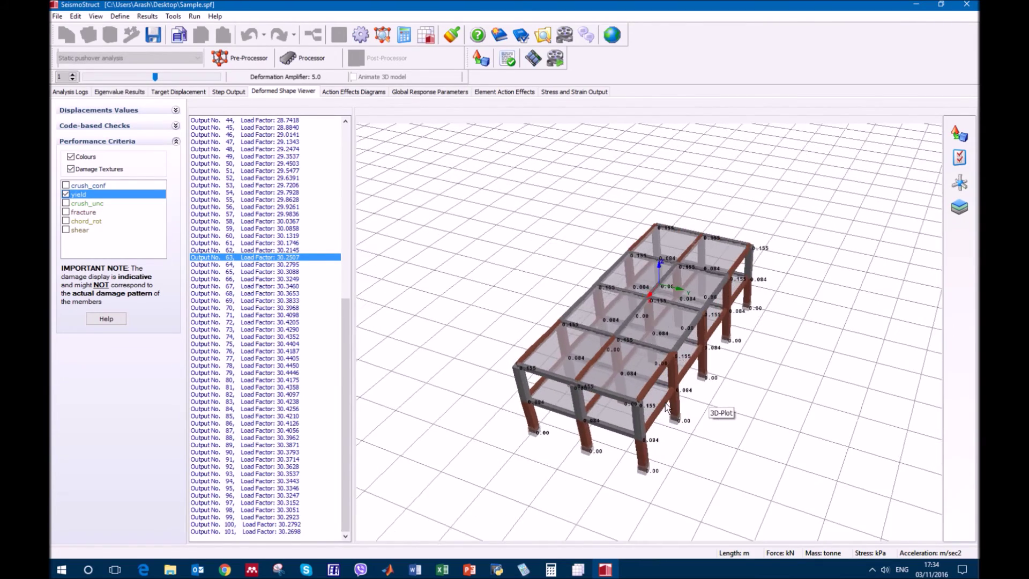
{"action": "scroll", "coordinate": [698, 410], "scroll_direction": "up", "scroll_amount": 2}
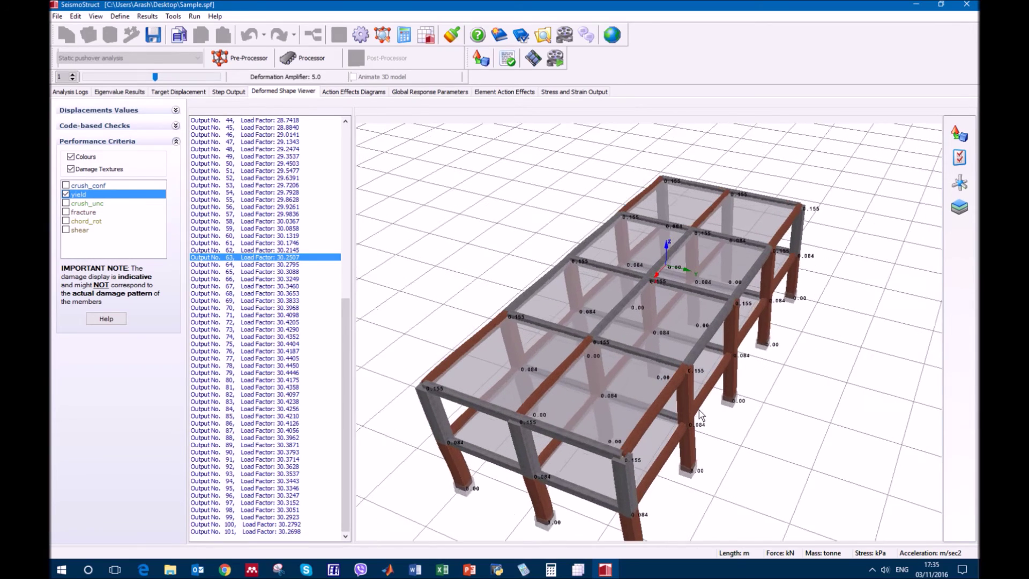
{"action": "left_click_drag", "start_coordinate": [699, 410], "coordinate": [637, 365]}
{"action": "left_click_drag", "start_coordinate": [689, 324], "coordinate": [676, 313]}
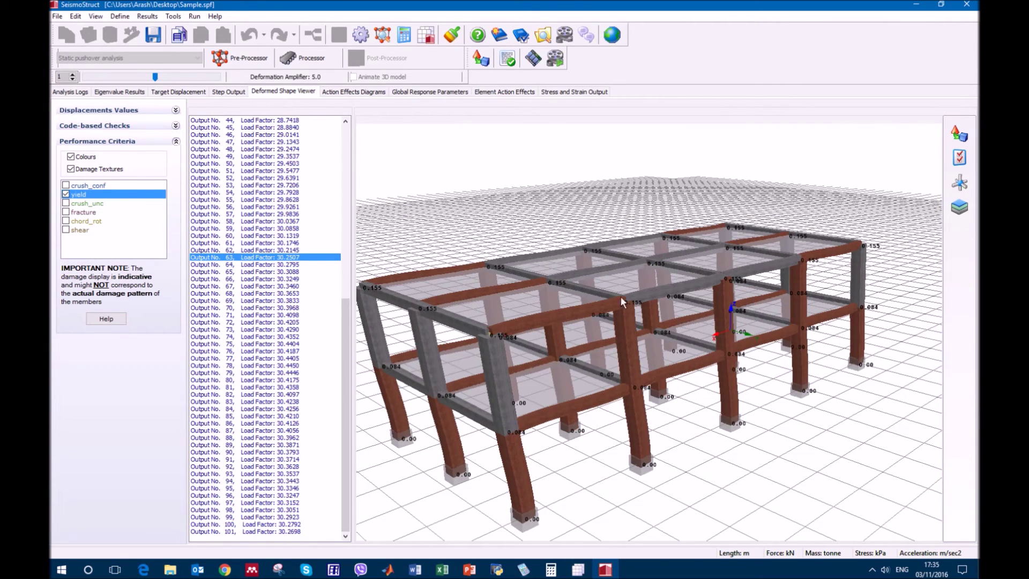
Step: Display the M2+M3 action effects diagrams for output 41 in a closer perspective view of the frame
{"action": "left_click", "coordinate": [351, 92]}
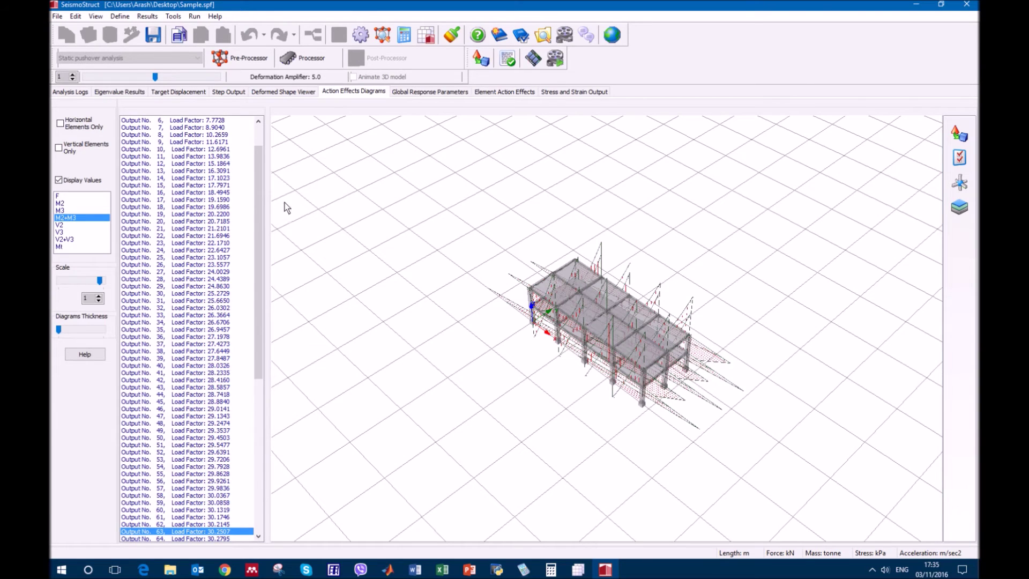
{"action": "left_click_drag", "start_coordinate": [257, 233], "coordinate": [258, 201]}
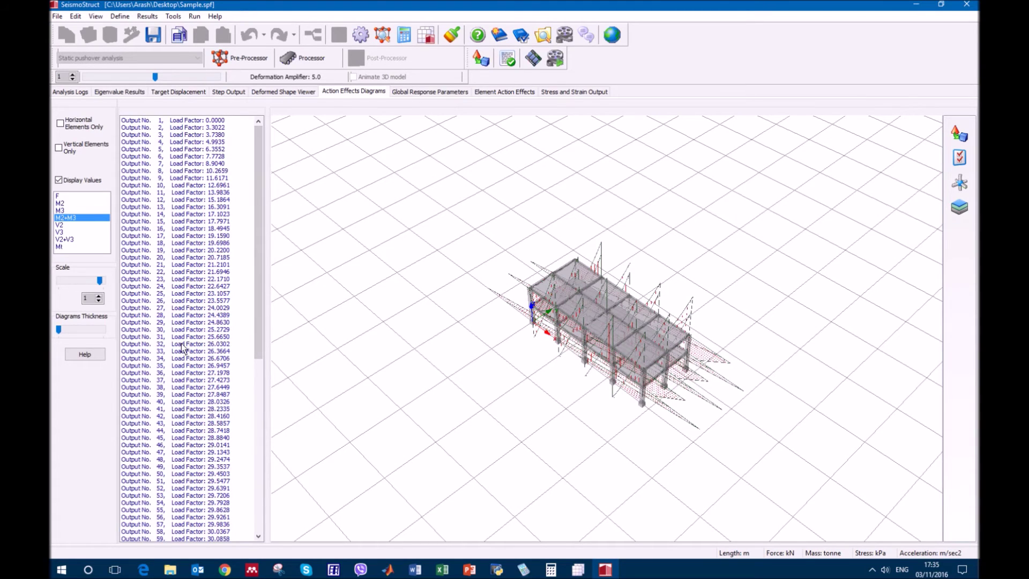
{"action": "left_click_drag", "start_coordinate": [259, 346], "coordinate": [260, 385]}
{"action": "left_click", "coordinate": [174, 337]}
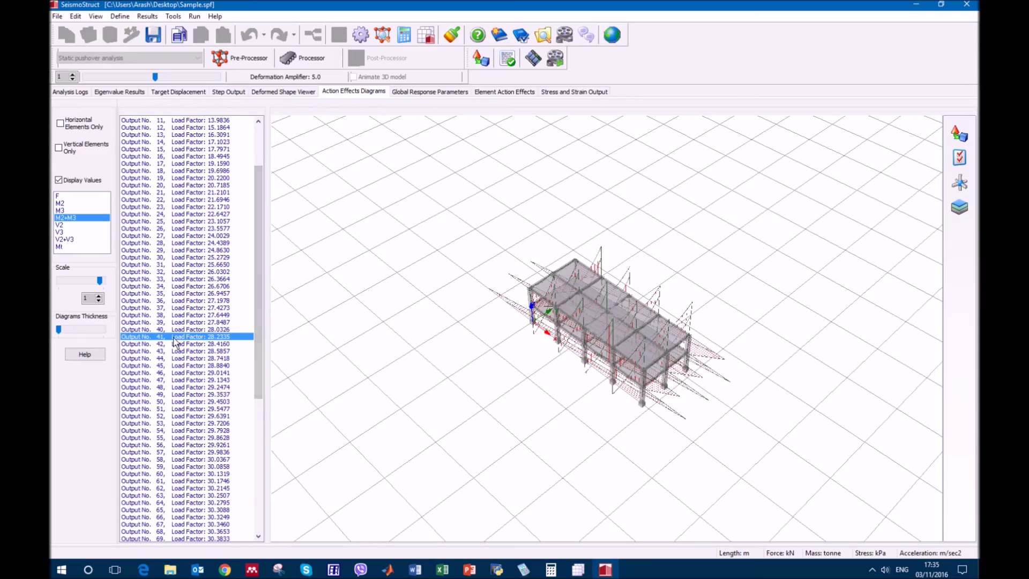
{"action": "left_click_drag", "start_coordinate": [524, 354], "coordinate": [603, 377]}
{"action": "scroll", "coordinate": [603, 377], "scroll_direction": "up", "scroll_amount": 5}
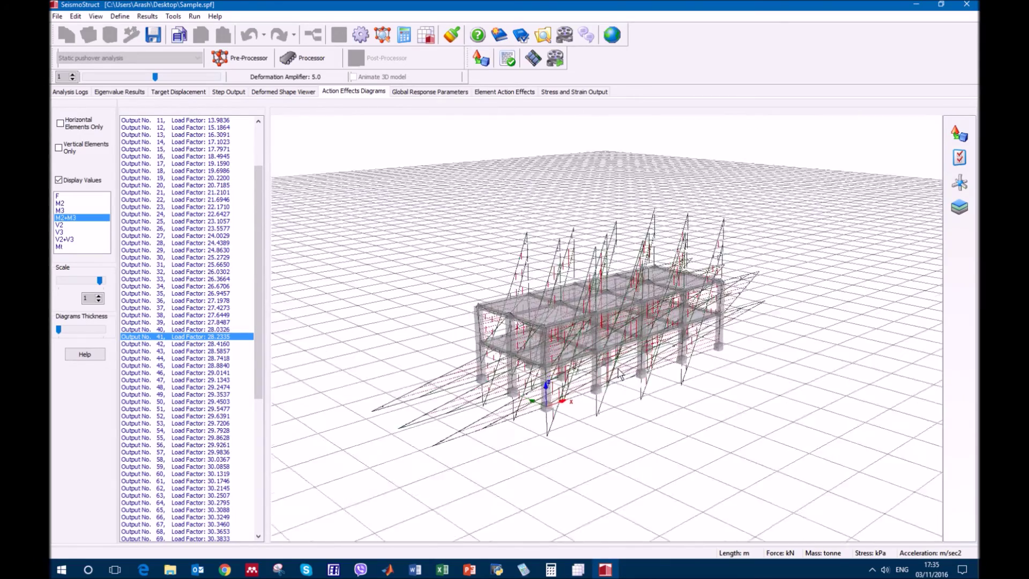
Step: Hide the grid in the basic display settings and reduce the scale of the moment diagrams
{"action": "left_click", "coordinate": [958, 160]}
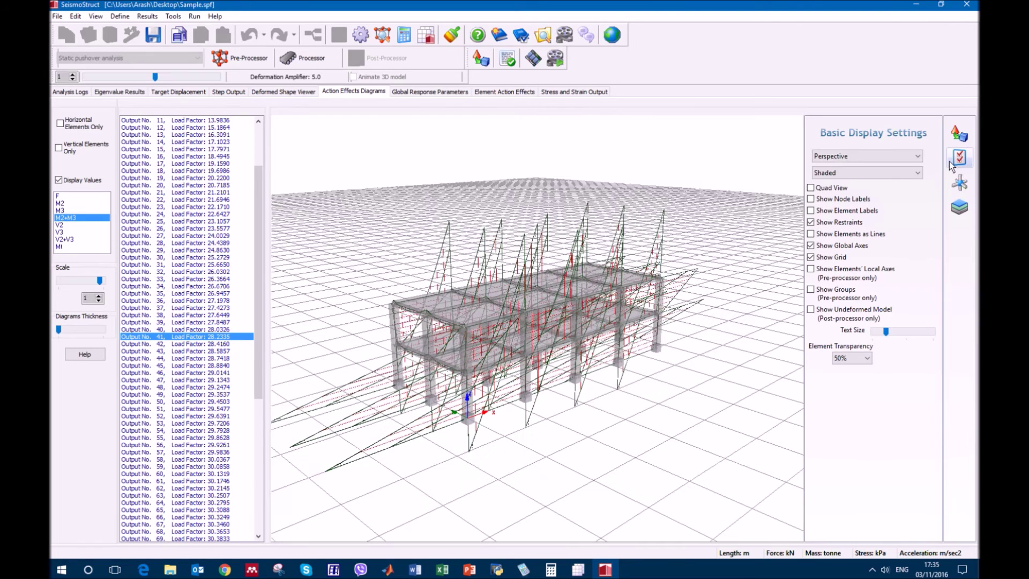
{"action": "left_click", "coordinate": [812, 258]}
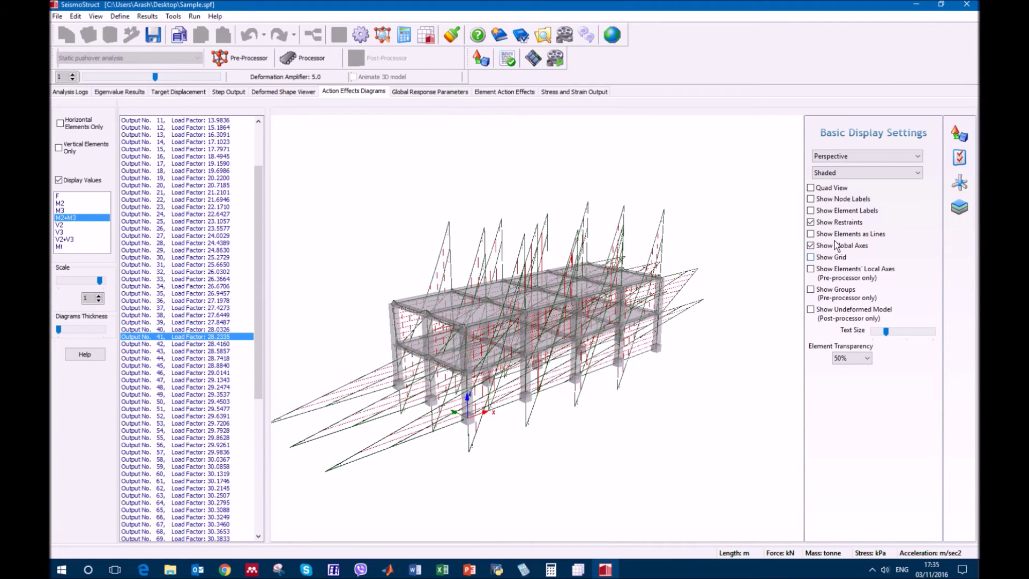
{"action": "left_click", "coordinate": [959, 157]}
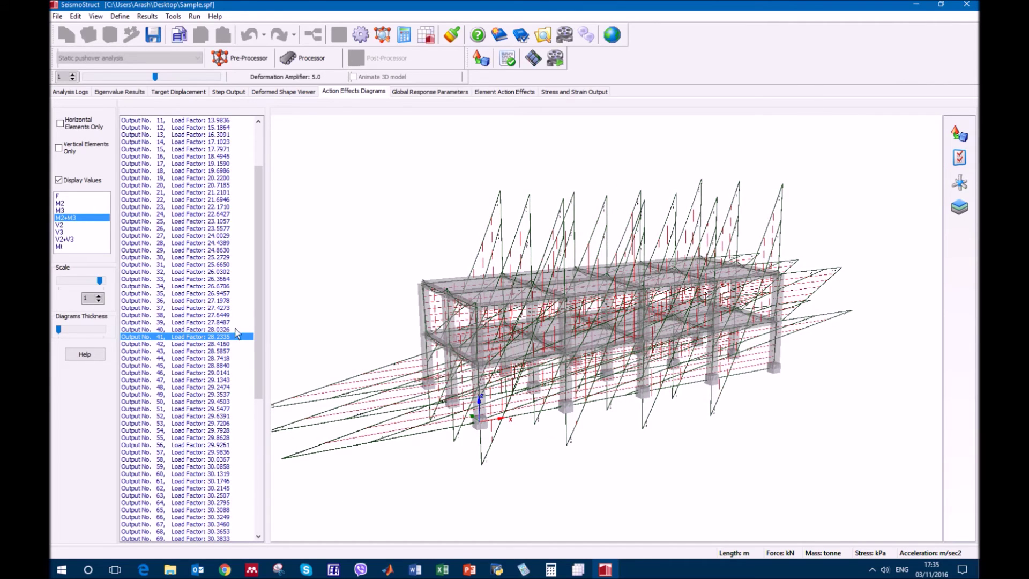
{"action": "left_click_drag", "start_coordinate": [100, 281], "coordinate": [88, 282]}
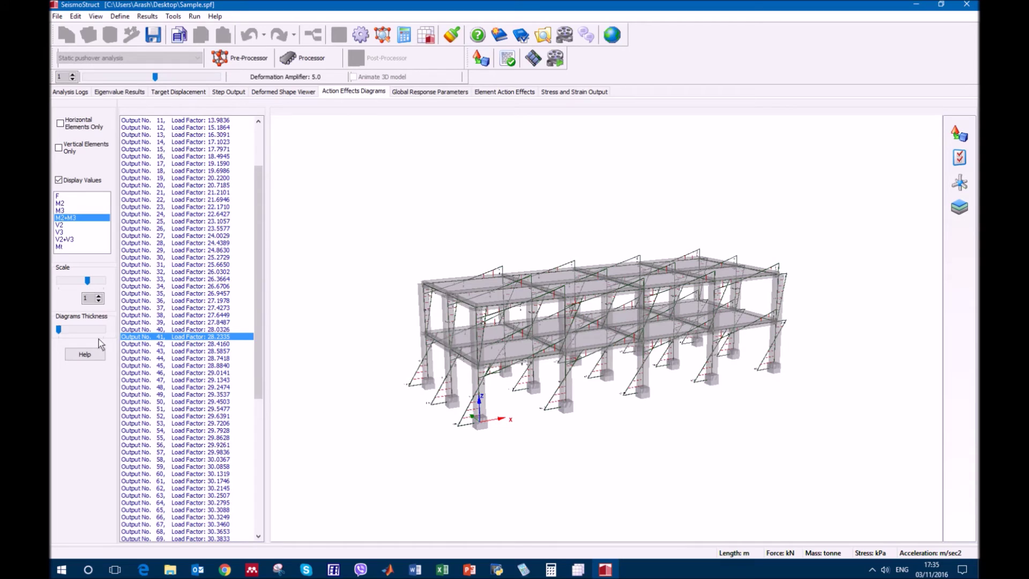
Step: Thicken the M2+M3 diagram lines slightly and enlarge the text size of the displayed values in the basic display settings
{"action": "mouse_move", "coordinate": [60, 329]}
{"action": "left_mouse_down"}
{"action": "mouse_move", "coordinate": [70, 330]}
{"action": "mouse_move", "coordinate": [61, 330]}
{"action": "left_mouse_up"}
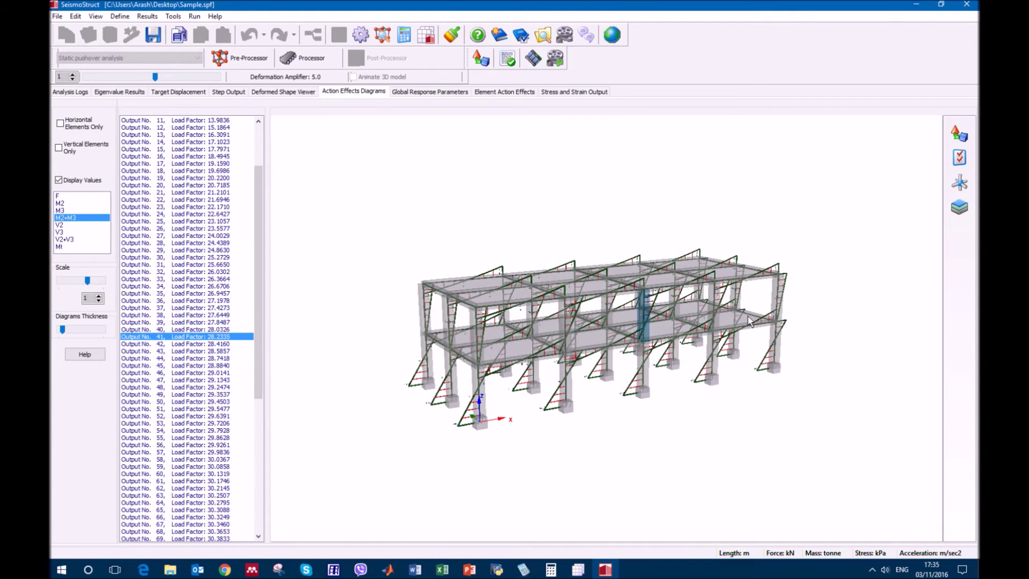
{"action": "left_click", "coordinate": [958, 157]}
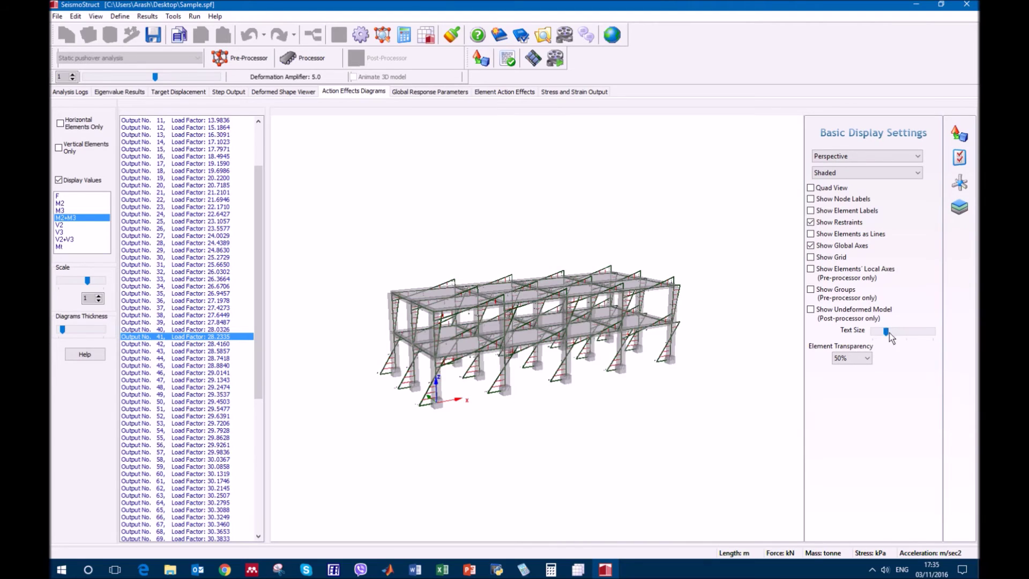
{"action": "left_click_drag", "start_coordinate": [897, 332], "coordinate": [909, 331]}
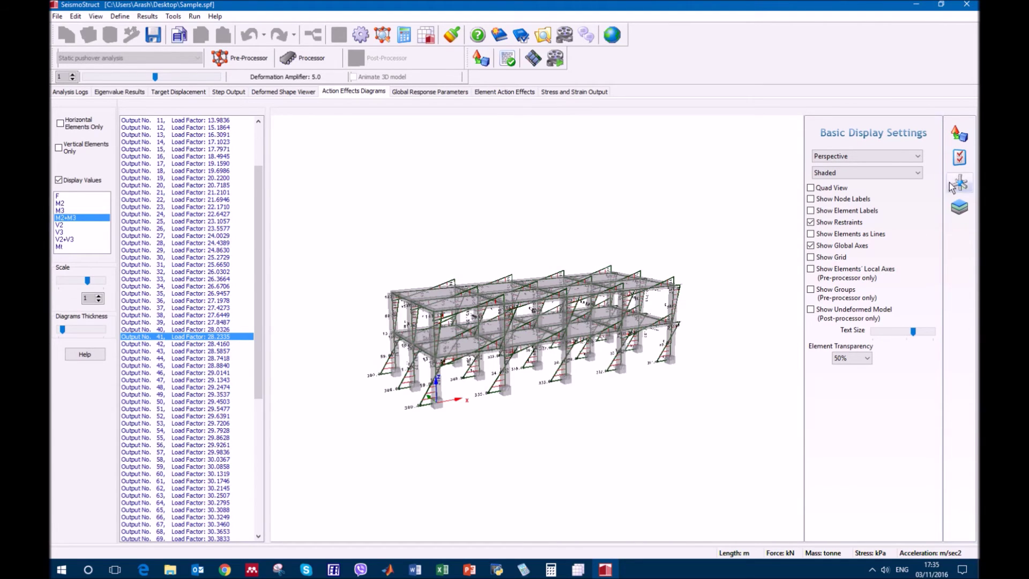
{"action": "left_click", "coordinate": [958, 157]}
{"action": "scroll", "coordinate": [655, 409], "scroll_direction": "up", "scroll_amount": 5}
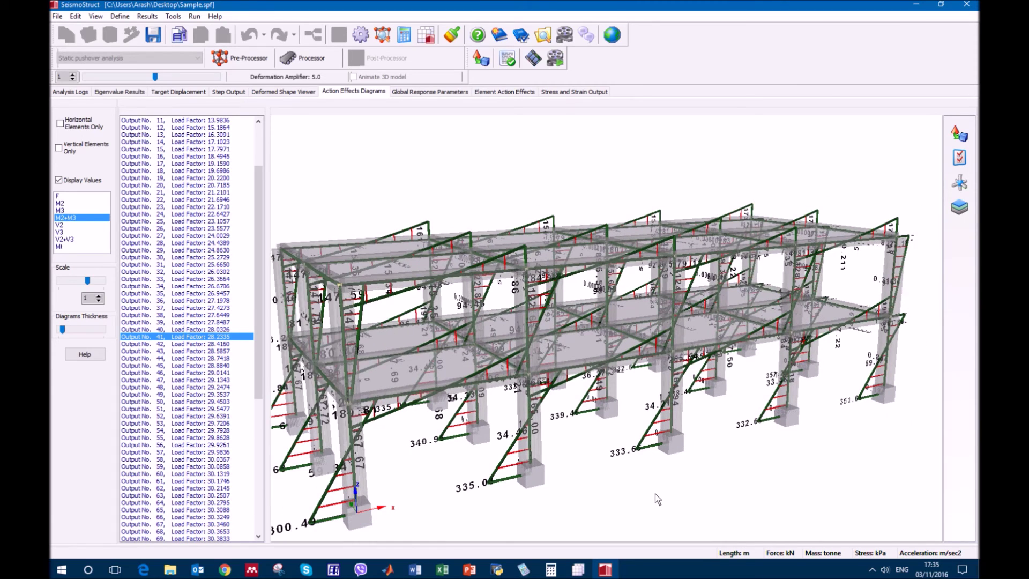
Step: Display the M3, M2 and F diagrams of the frame in turn, and reduce the scale for the F diagrams
{"action": "left_click", "coordinate": [77, 211]}
{"action": "left_click", "coordinate": [77, 204]}
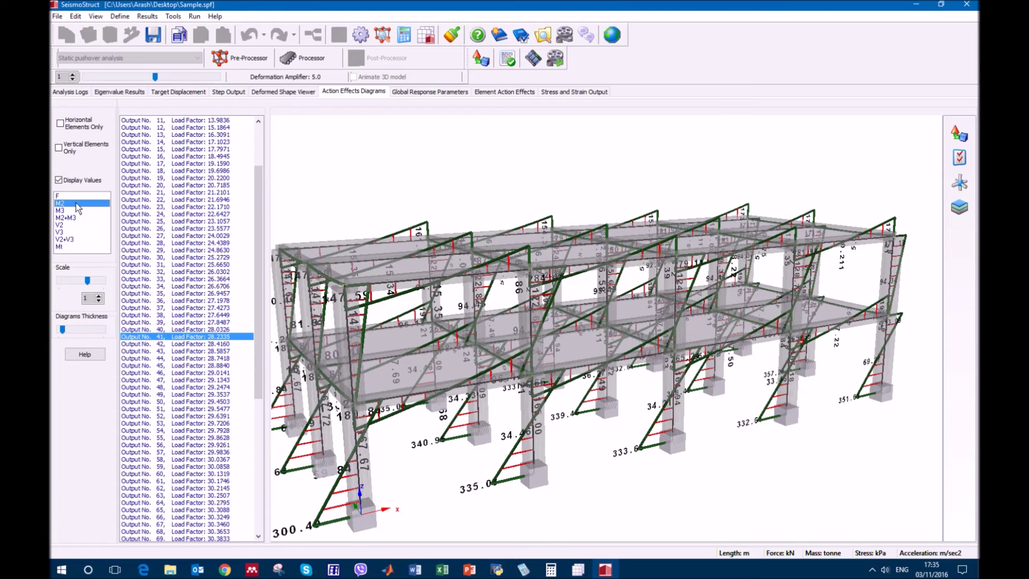
{"action": "left_click", "coordinate": [77, 196]}
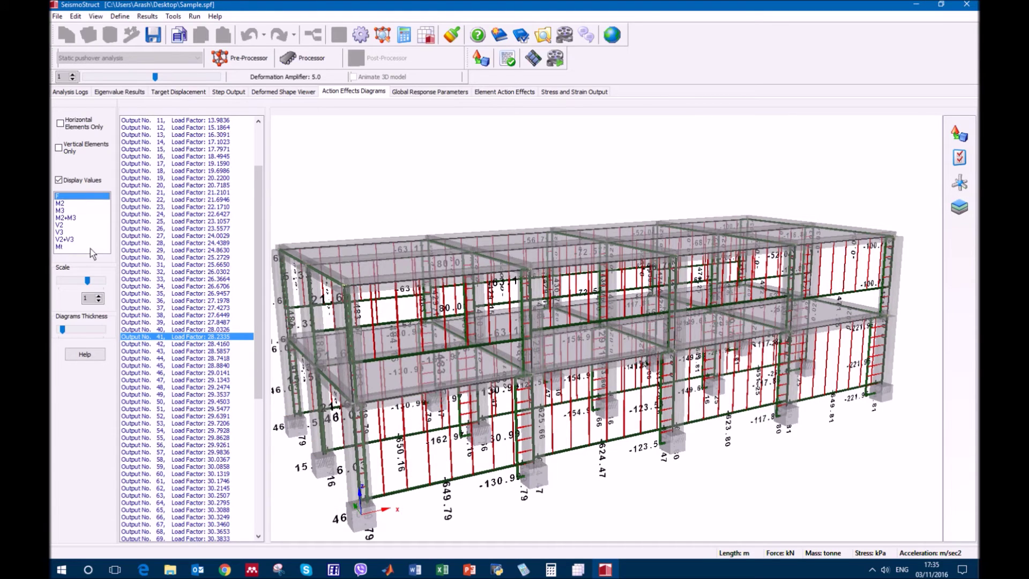
{"action": "left_click_drag", "start_coordinate": [87, 281], "coordinate": [79, 285]}
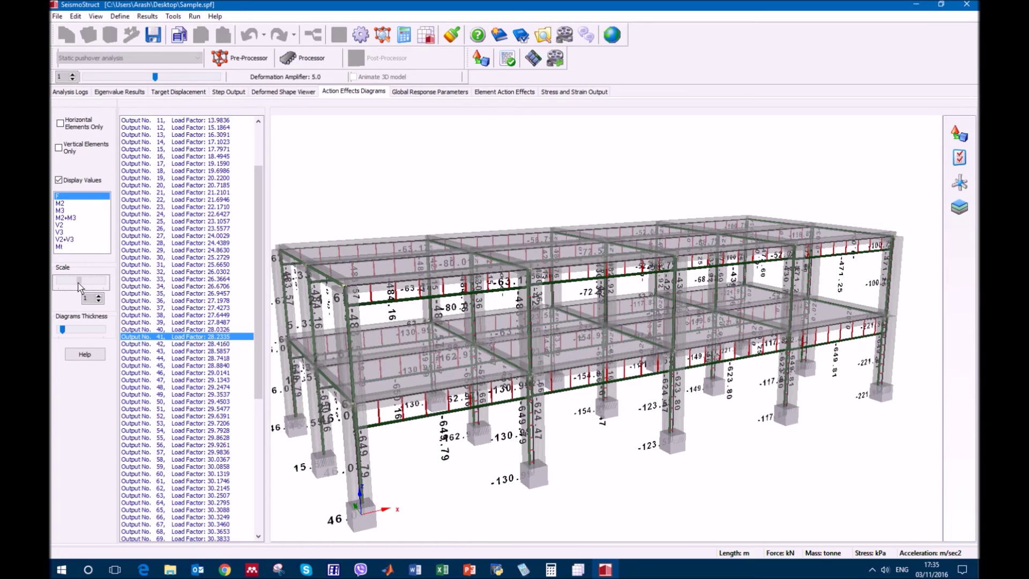
Step: Display the V2 and V3 shear diagrams in turn, enlarge the V3 diagram scale and view the frame from its opposite end
{"action": "left_click", "coordinate": [71, 225]}
{"action": "left_click", "coordinate": [71, 232]}
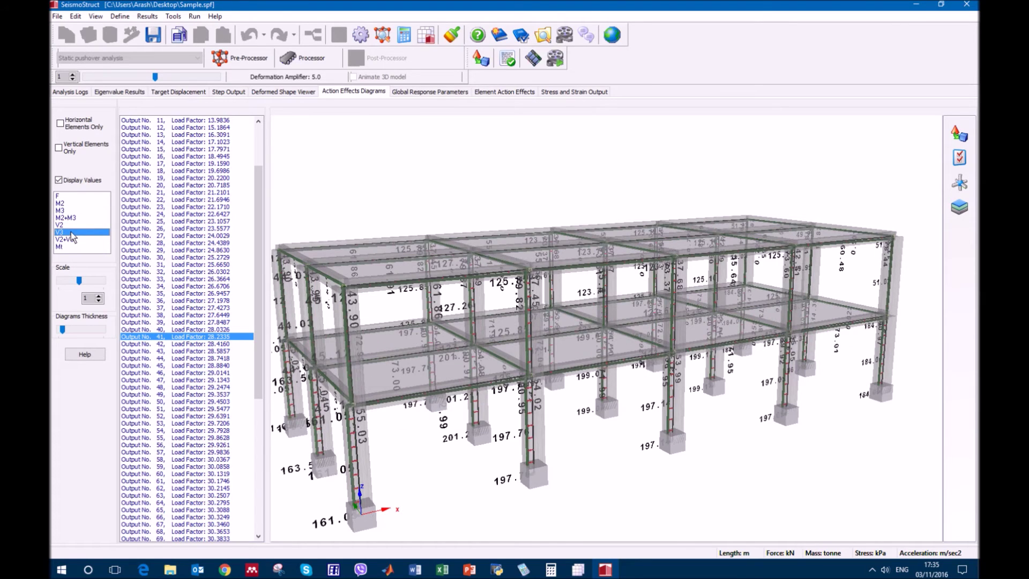
{"action": "left_click_drag", "start_coordinate": [80, 281], "coordinate": [87, 283]}
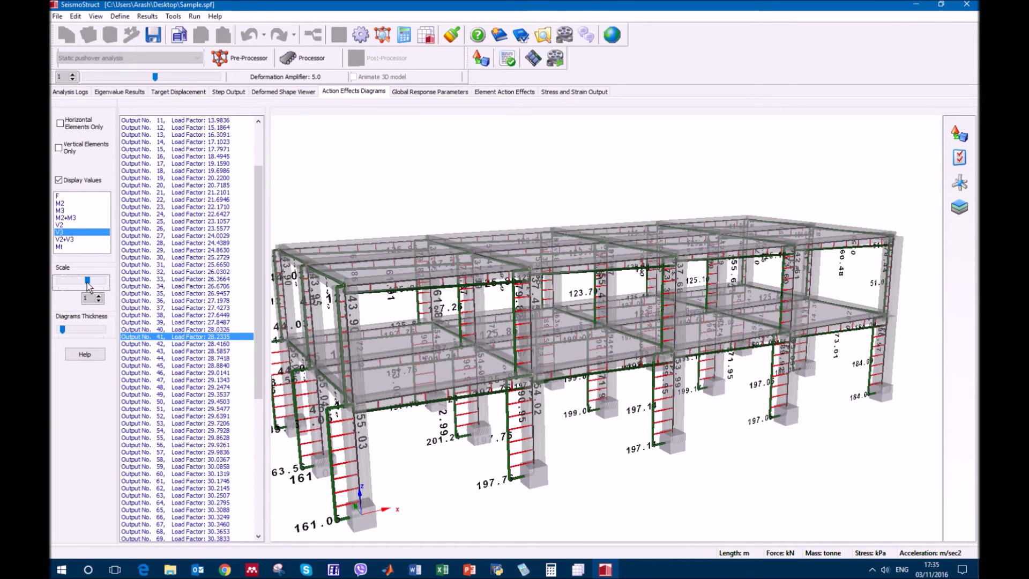
{"action": "left_click_drag", "start_coordinate": [500, 499], "coordinate": [399, 479]}
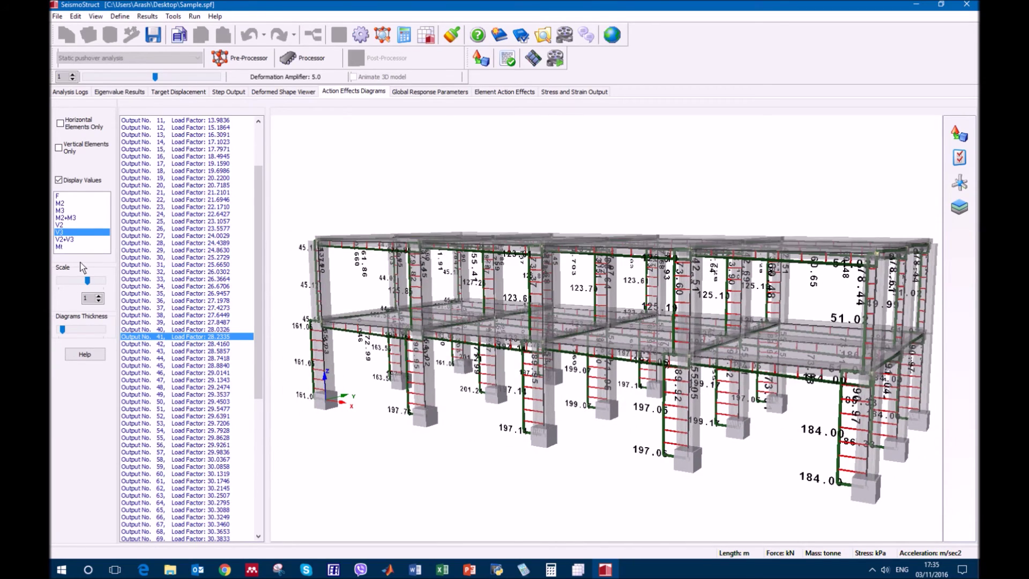
Step: Display the V2+V3 and Mt diagrams in turn, view the frame corner closely and slightly reduce the diagram scale
{"action": "left_click", "coordinate": [69, 240]}
{"action": "left_click", "coordinate": [70, 247]}
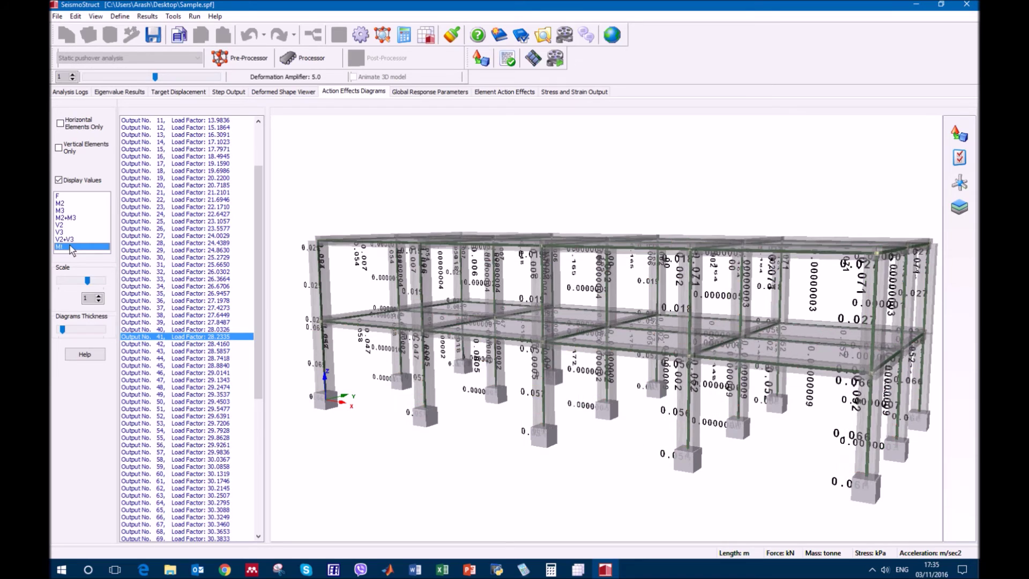
{"action": "left_click_drag", "start_coordinate": [375, 463], "coordinate": [423, 460]}
{"action": "left_click", "coordinate": [88, 285]}
{"action": "mouse_move", "coordinate": [88, 285]}
{"action": "left_mouse_down"}
{"action": "mouse_move", "coordinate": [73, 289]}
{"action": "mouse_move", "coordinate": [87, 287]}
{"action": "left_mouse_up"}
{"action": "mouse_move", "coordinate": [62, 330]}
{"action": "left_mouse_down"}
{"action": "mouse_move", "coordinate": [79, 333]}
{"action": "mouse_move", "coordinate": [62, 330]}
{"action": "left_mouse_up"}
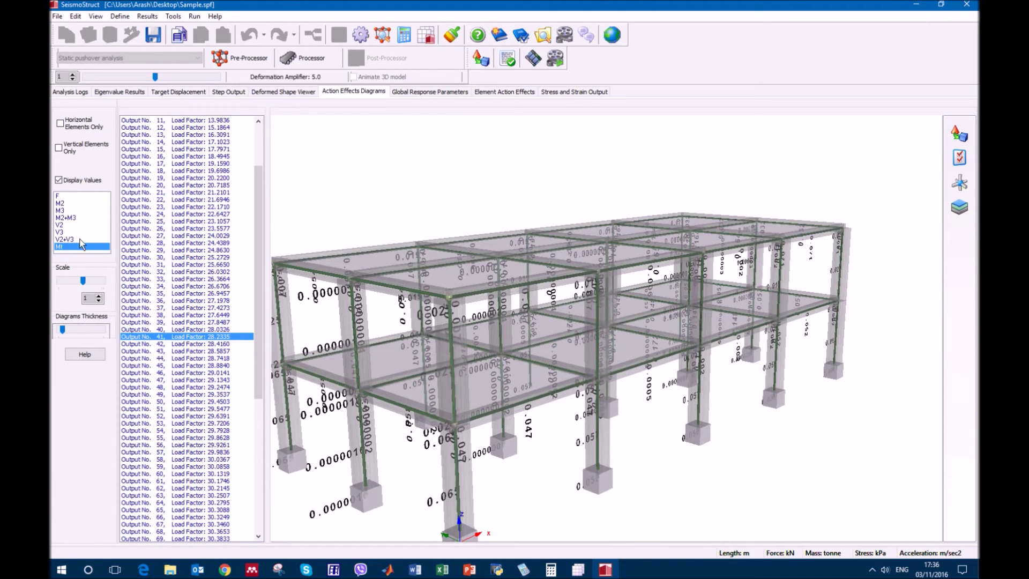
Step: Display the combined M2+M3 moment diagrams again and examine them up close along the ground-floor columns
{"action": "left_click", "coordinate": [79, 217]}
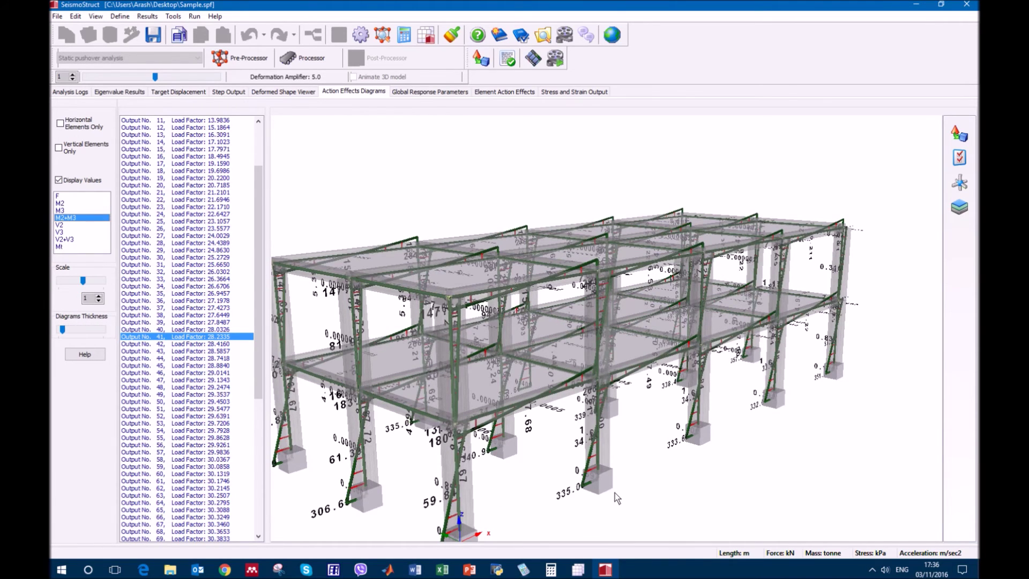
{"action": "left_click_drag", "start_coordinate": [615, 493], "coordinate": [638, 477]}
{"action": "scroll", "coordinate": [670, 447], "scroll_direction": "up", "scroll_amount": 8}
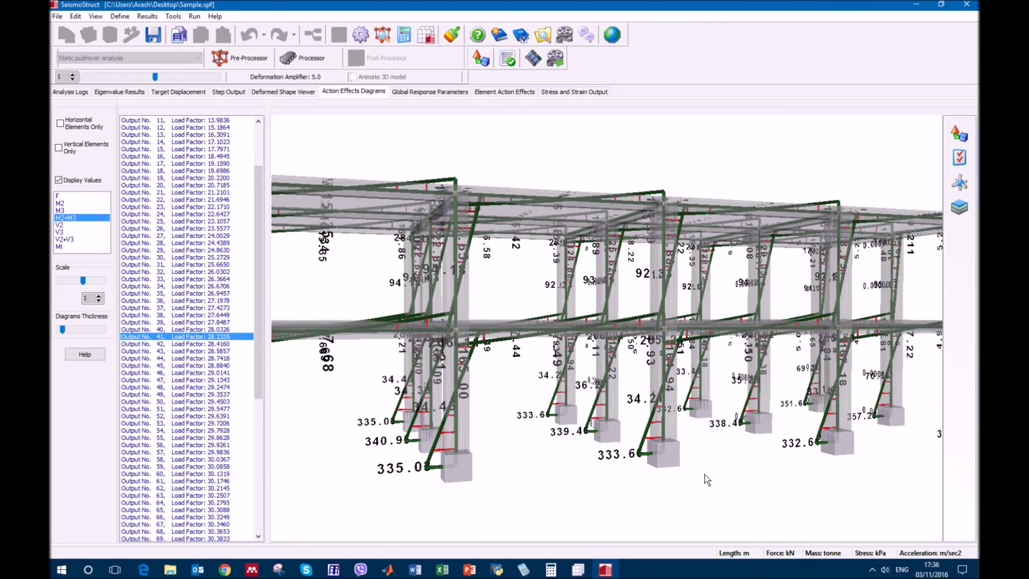
{"action": "left_click_drag", "start_coordinate": [694, 511], "coordinate": [670, 533]}
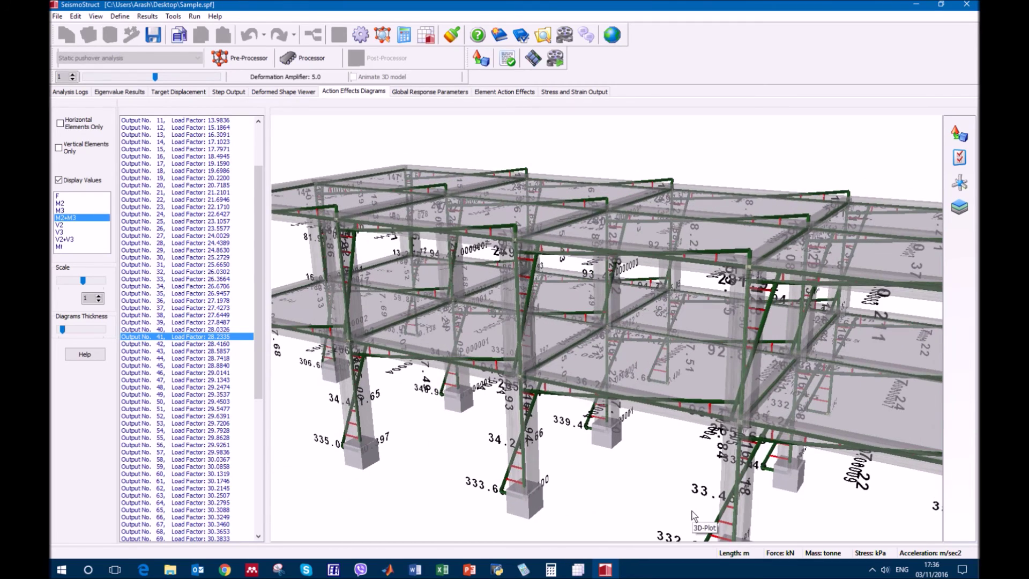
Step: Open the diagrams of column col311, show M2+M3 in 3D and enlarge the diagram scale
{"action": "left_click", "coordinate": [512, 465]}
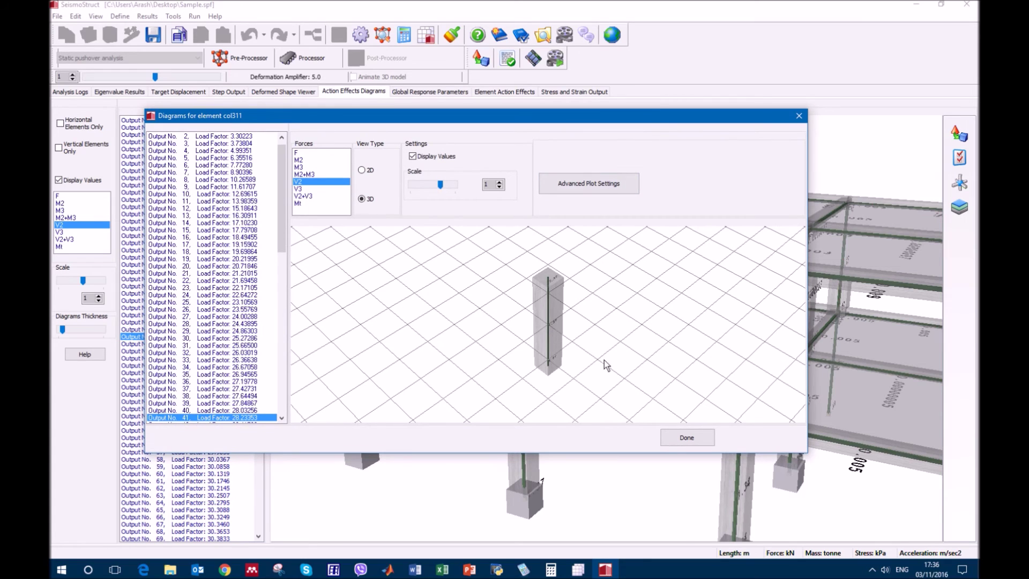
{"action": "left_click", "coordinate": [315, 174]}
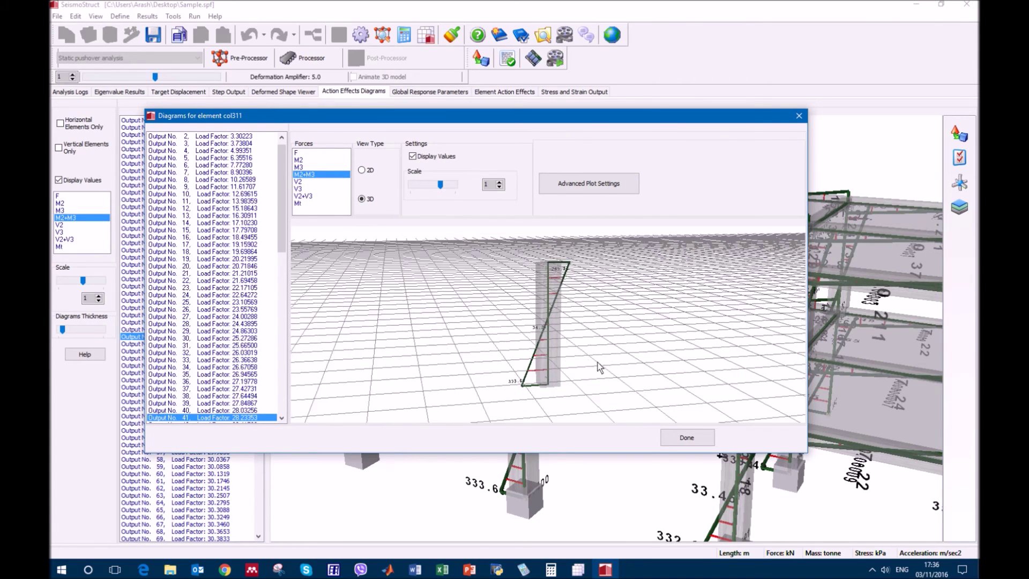
{"action": "left_click_drag", "start_coordinate": [590, 368], "coordinate": [576, 368]}
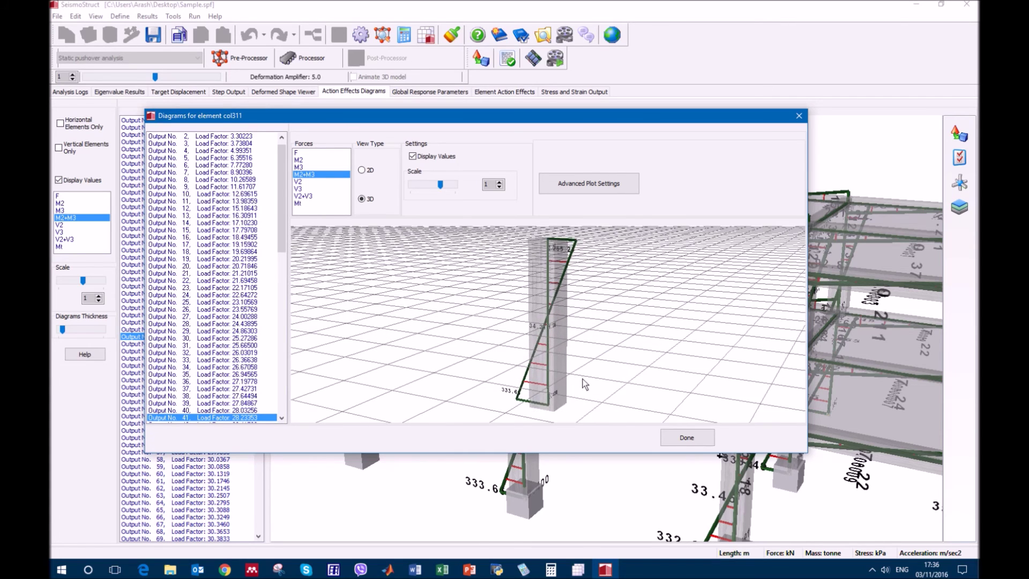
{"action": "left_click_drag", "start_coordinate": [432, 186], "coordinate": [452, 189]}
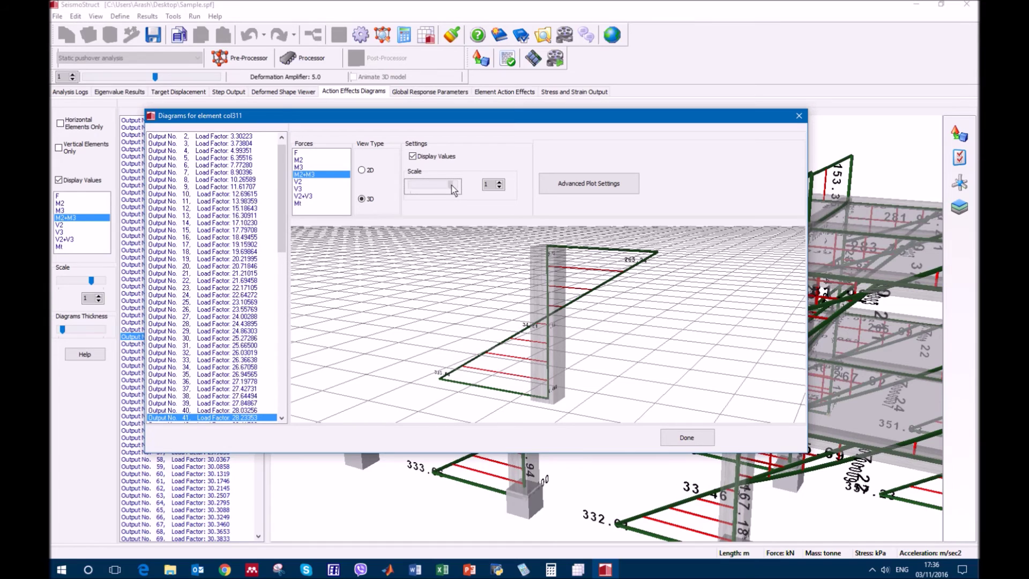
{"action": "left_click_drag", "start_coordinate": [602, 360], "coordinate": [626, 358]}
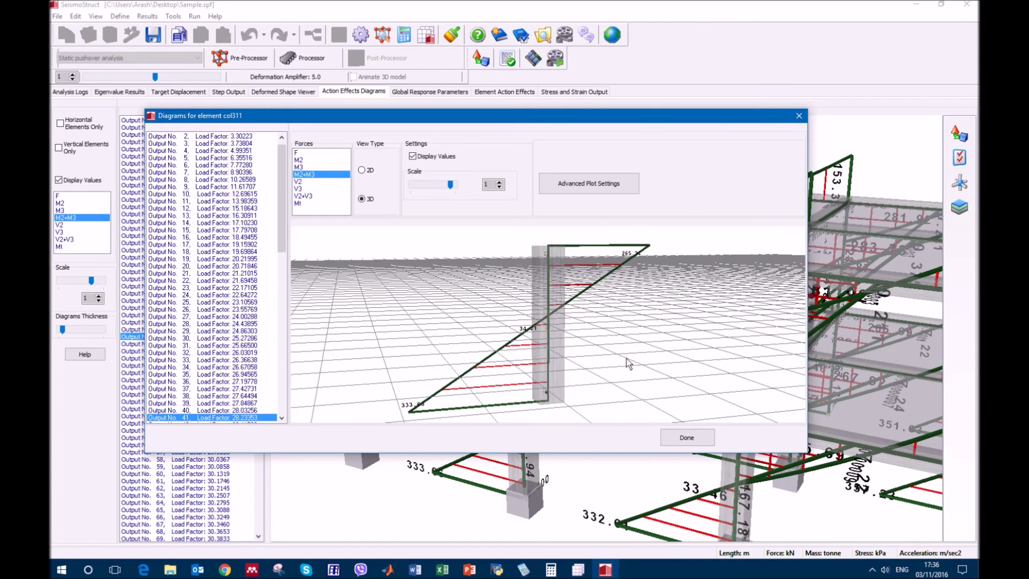
Step: Try hiding the values and raising the scale multiplier to 2 for the diagram of column col311
{"action": "left_click", "coordinate": [412, 156]}
{"action": "left_click", "coordinate": [413, 156]}
{"action": "left_click", "coordinate": [498, 182]}
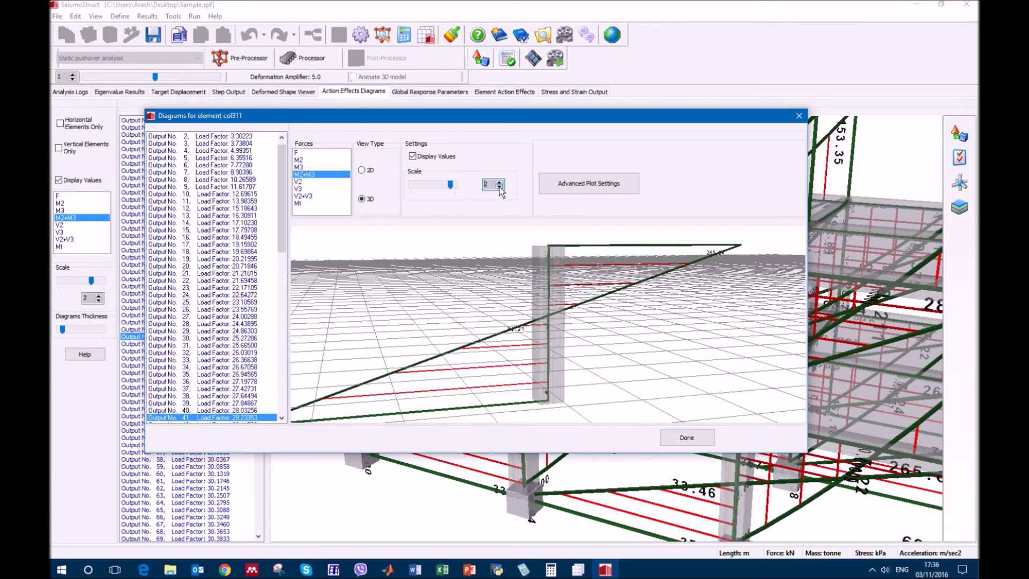
{"action": "left_click", "coordinate": [499, 186]}
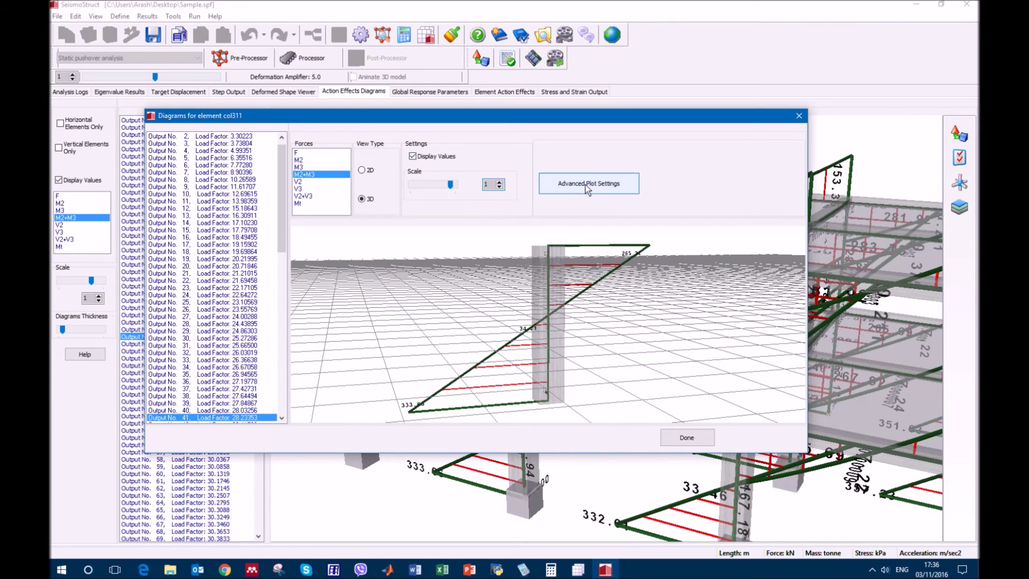
Step: View the M2 diagram of column col311 in 2D, and close the element's diagrams
{"action": "left_click", "coordinate": [362, 169]}
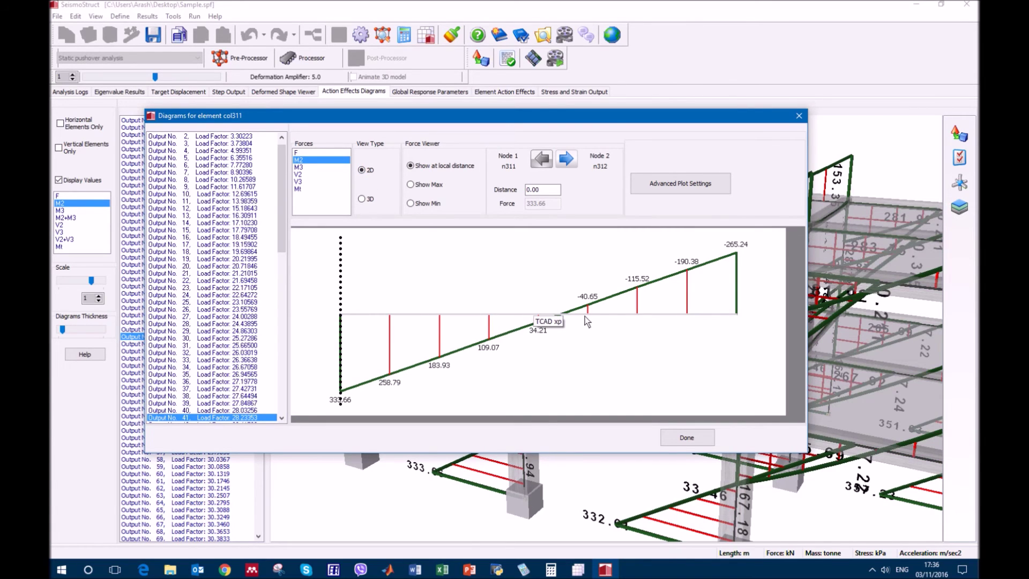
{"action": "left_click", "coordinate": [683, 442]}
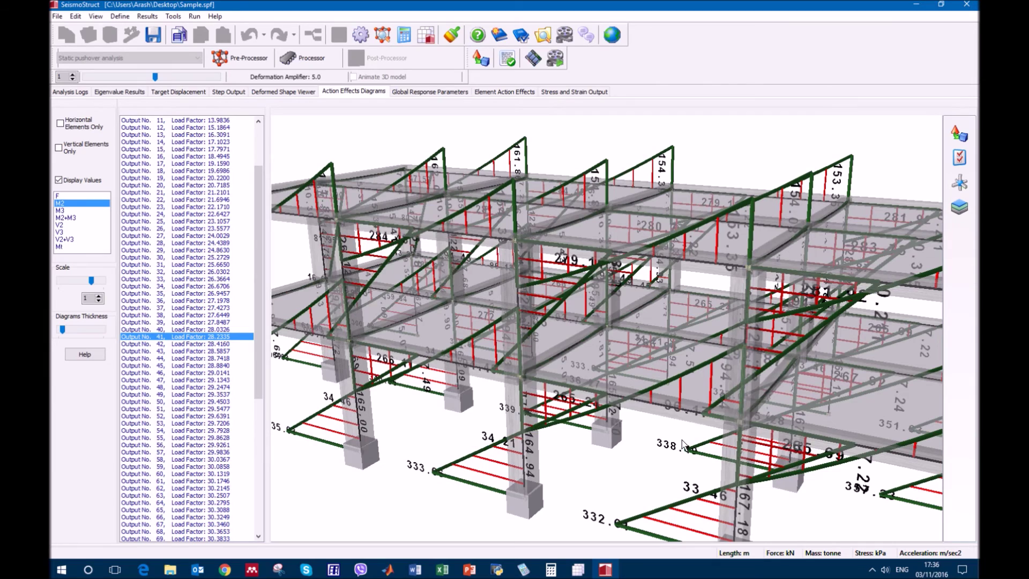
Step: Hide the diagram values, show the M2 diagrams for vertical elements only and switch to horizontal elements only
{"action": "left_click", "coordinate": [58, 180]}
{"action": "left_click", "coordinate": [59, 149]}
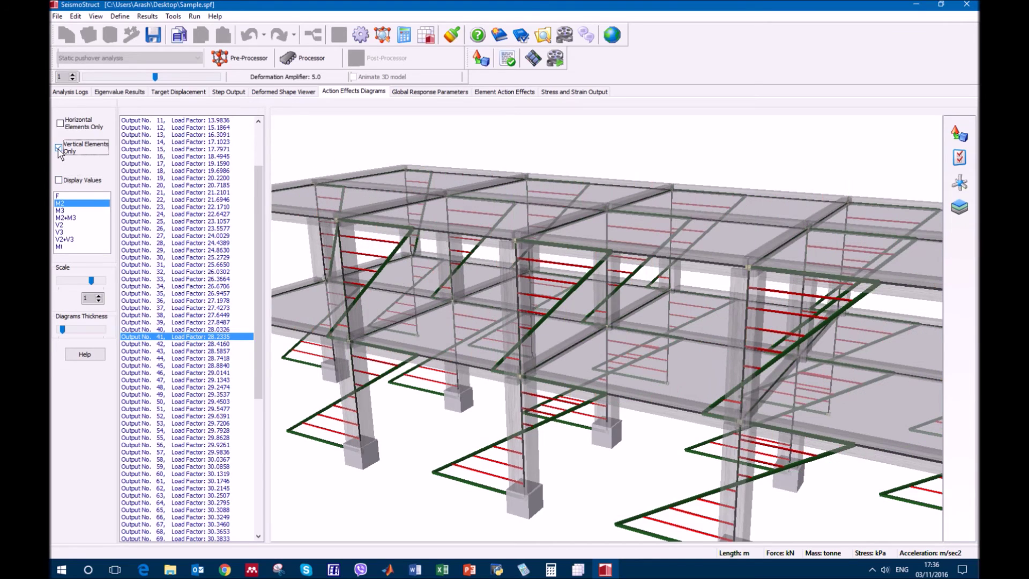
{"action": "left_click", "coordinate": [60, 123]}
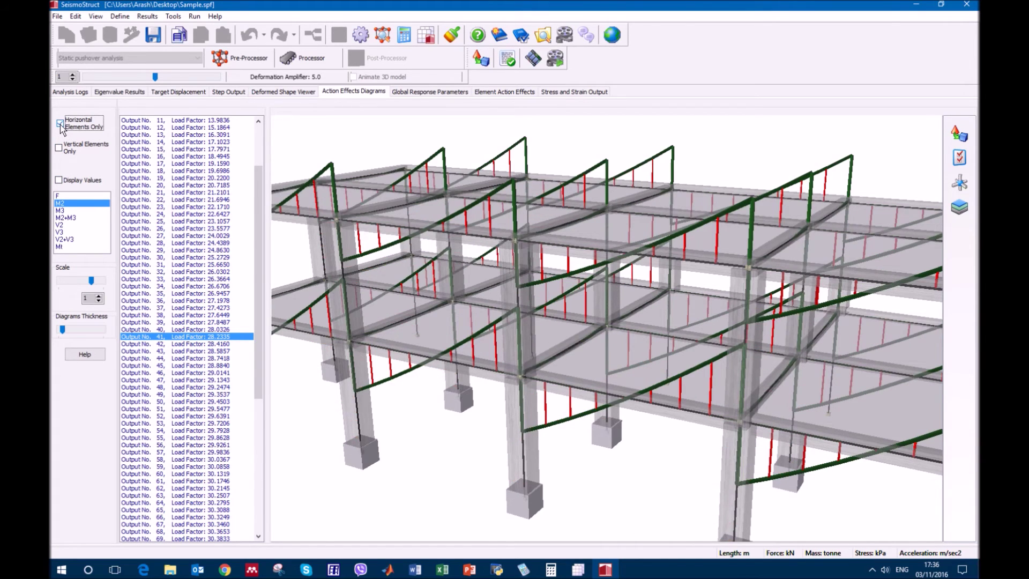
Step: Open the diagrams of beam bmx313, turn on the display of values and examine its M2 diagram closely in 3D
{"action": "double_click", "coordinate": [617, 248]}
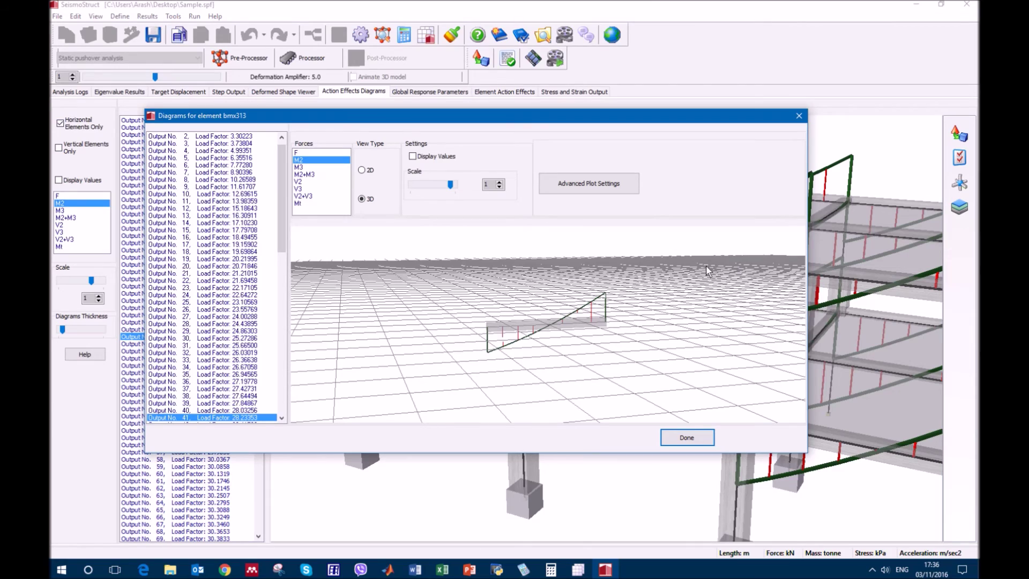
{"action": "left_click_drag", "start_coordinate": [554, 337], "coordinate": [498, 300]}
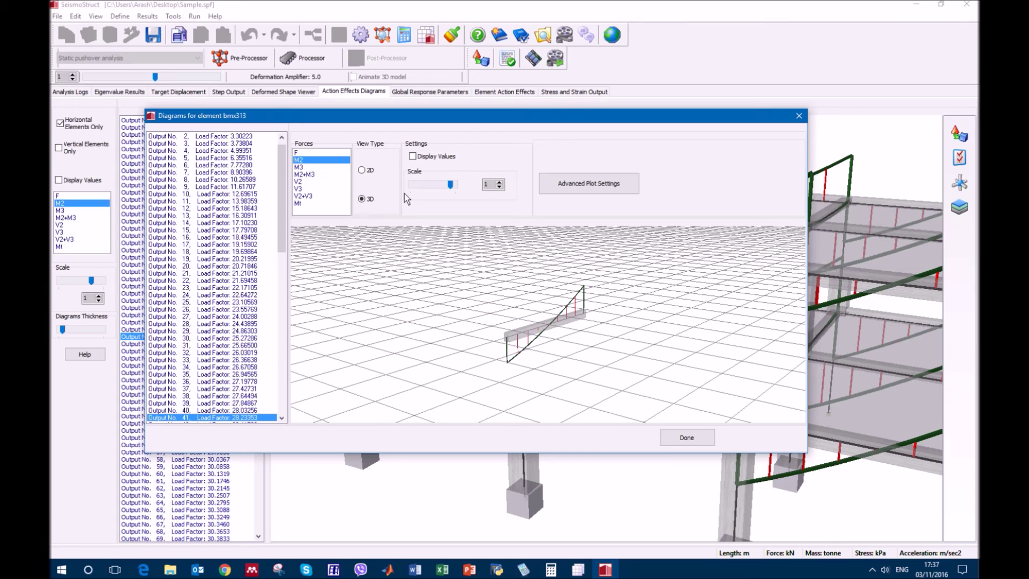
{"action": "left_click", "coordinate": [413, 158]}
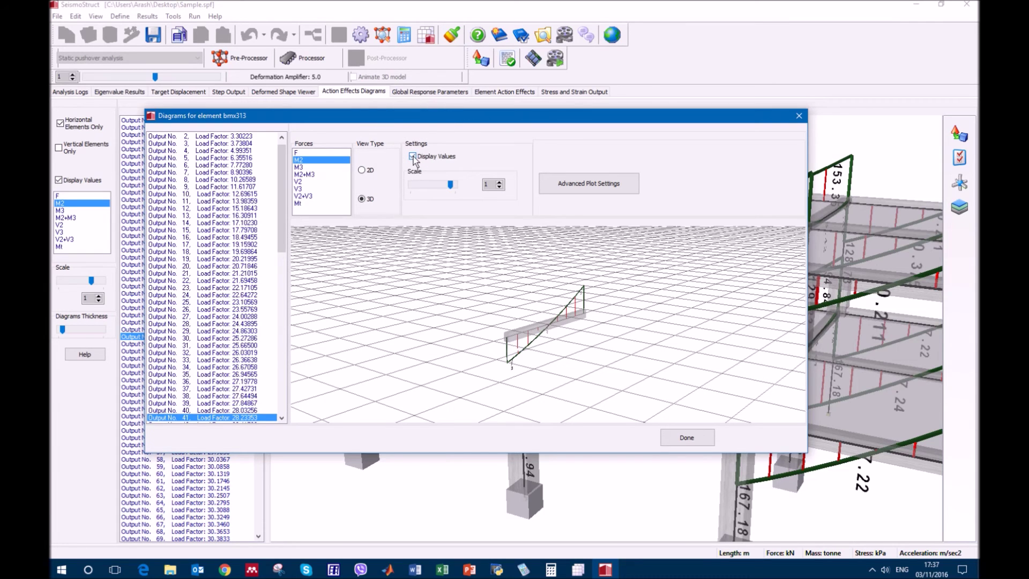
{"action": "left_click_drag", "start_coordinate": [506, 313], "coordinate": [526, 348]}
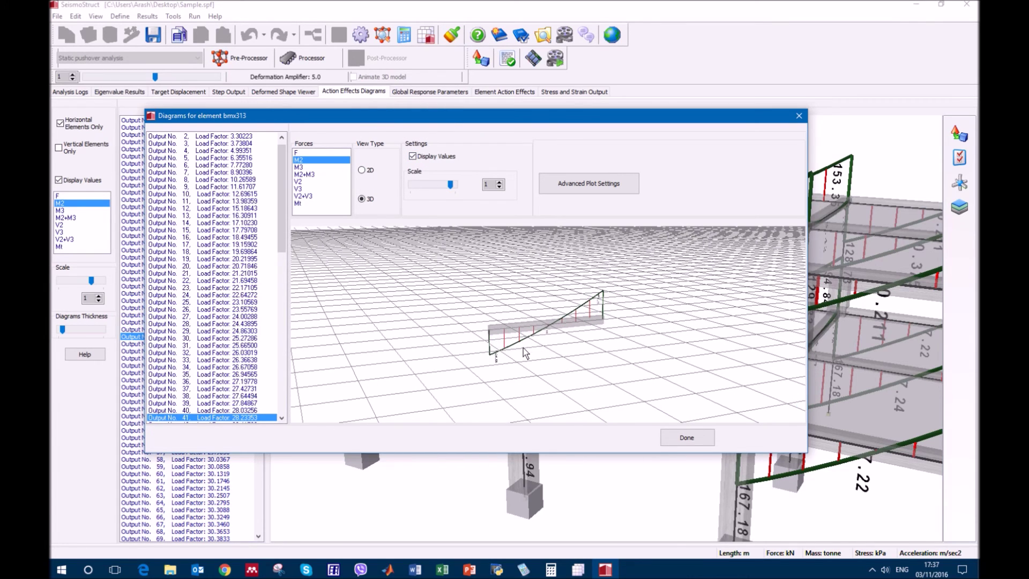
{"action": "scroll", "coordinate": [523, 348], "scroll_direction": "up", "scroll_amount": 6}
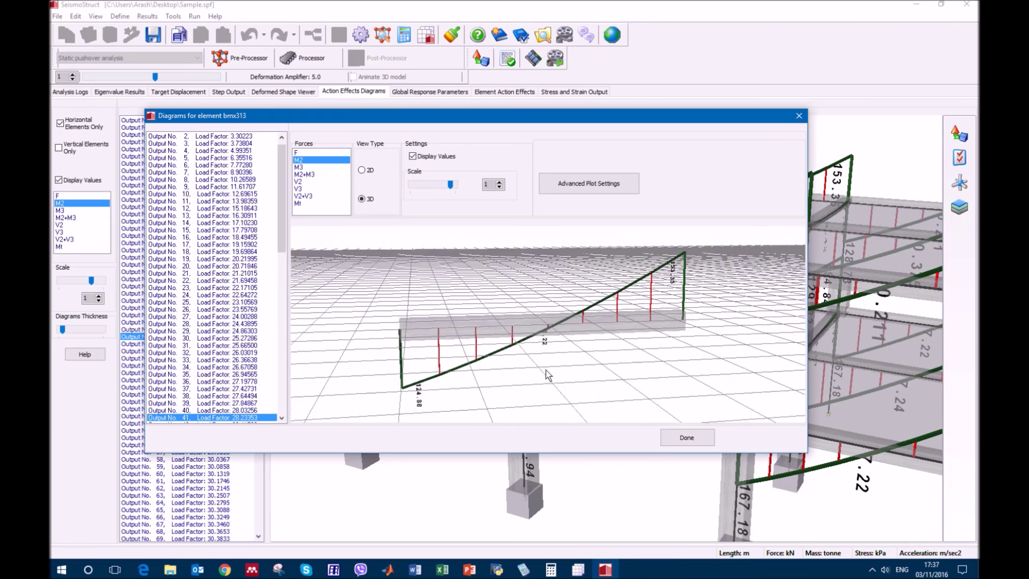
{"action": "left_click_drag", "start_coordinate": [545, 369], "coordinate": [543, 369]}
Step: Select output 101 for beam bmx313 and display its M3 and M2+M3 diagrams in turn
{"action": "left_click_drag", "start_coordinate": [272, 354], "coordinate": [249, 423]}
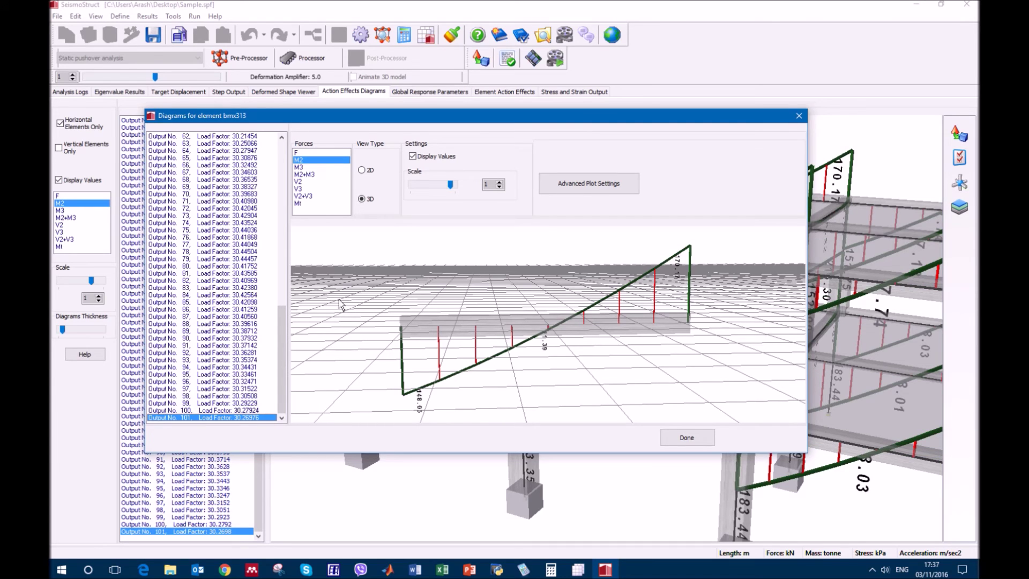
{"action": "left_click", "coordinate": [306, 168]}
{"action": "left_click", "coordinate": [307, 174]}
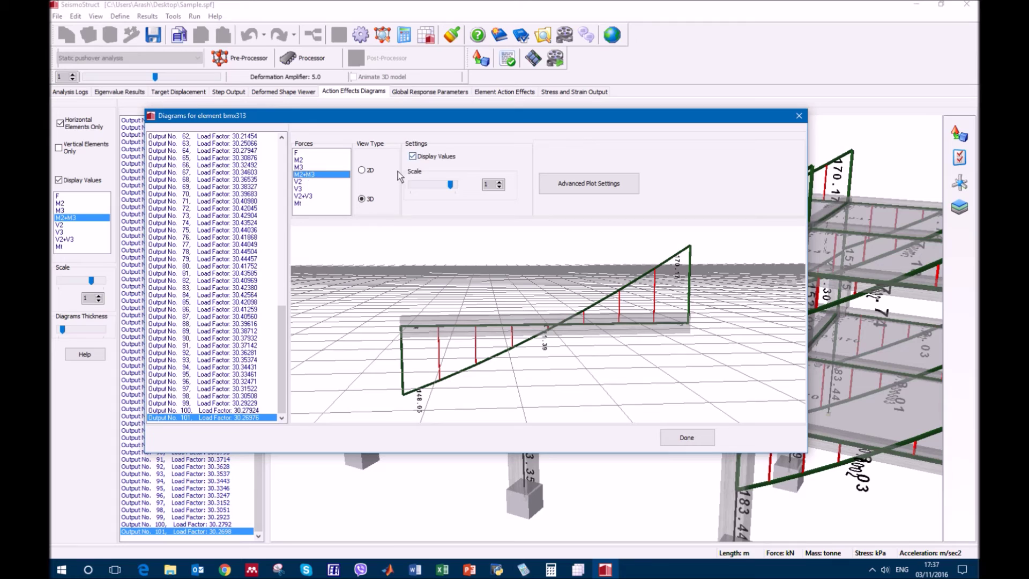
Step: Switch the diagrams of beam bmx313 to 2D and display M3, V2 and V3 in turn
{"action": "left_click", "coordinate": [368, 170]}
{"action": "left_click", "coordinate": [316, 168]}
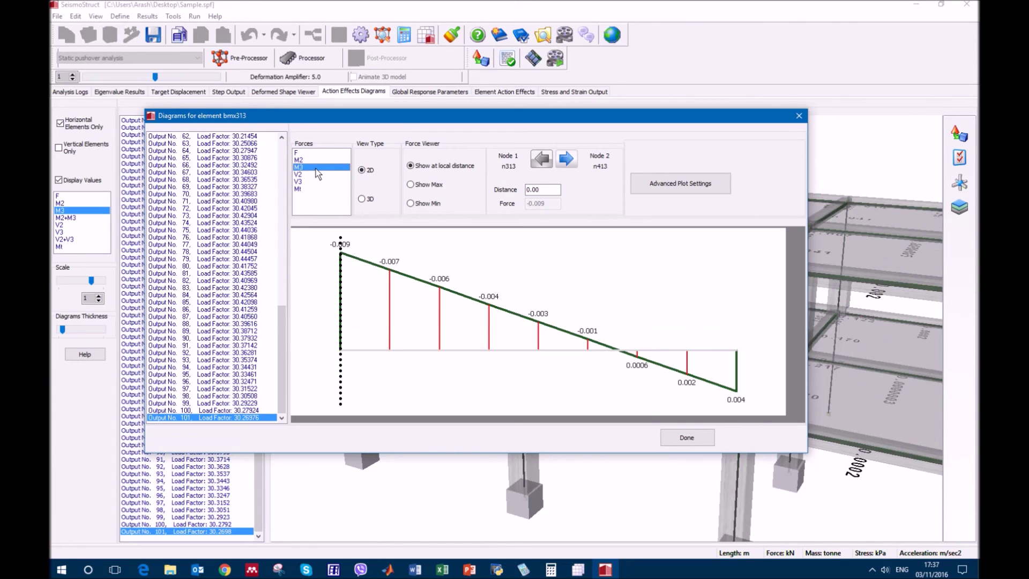
{"action": "left_click", "coordinate": [317, 175]}
{"action": "left_click", "coordinate": [319, 182]}
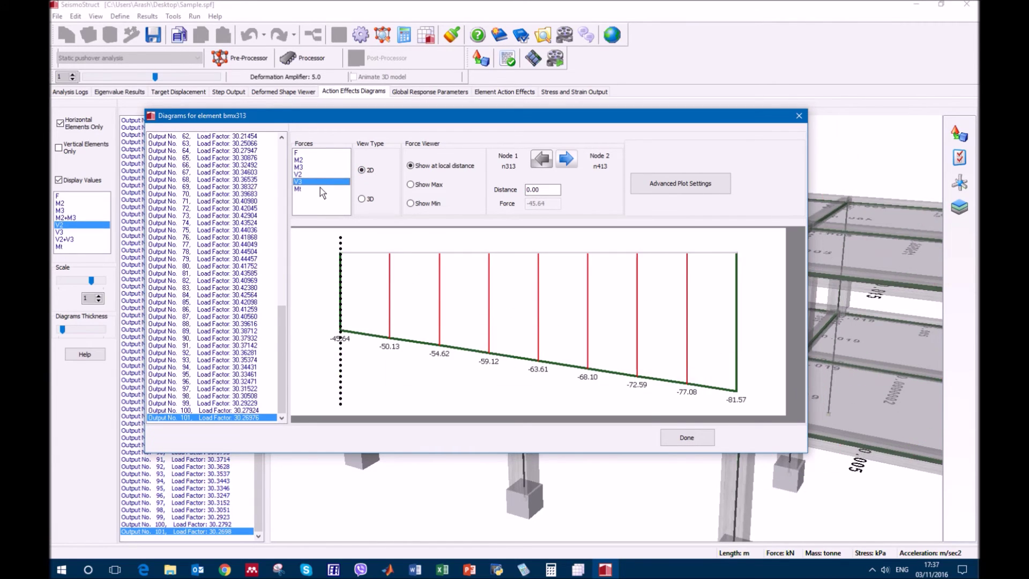
Step: Display the Mt and F diagrams of beam bmx313 and move the reading point along the beam between nodes n313 and n413
{"action": "left_click", "coordinate": [320, 189]}
{"action": "left_click", "coordinate": [322, 153]}
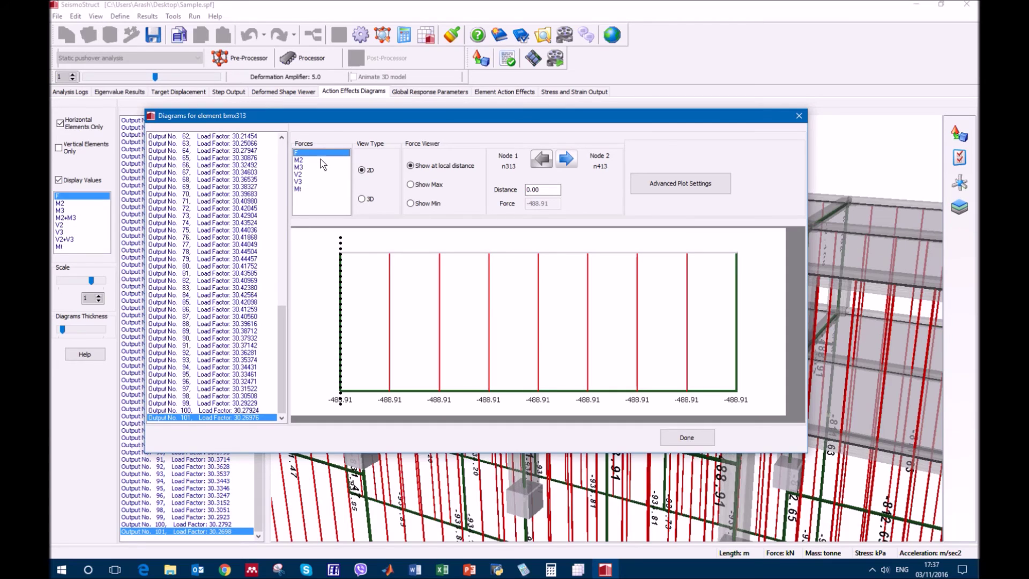
{"action": "left_click", "coordinate": [565, 161]}
{"action": "left_click", "coordinate": [544, 160]}
{"action": "left_click", "coordinate": [566, 160]}
Step: Read the force at a distance of 3.00 along beam bmx313, display its V3 diagram and close the element diagrams
{"action": "double_click", "coordinate": [543, 190]}
{"action": "type", "text": "3.00"}
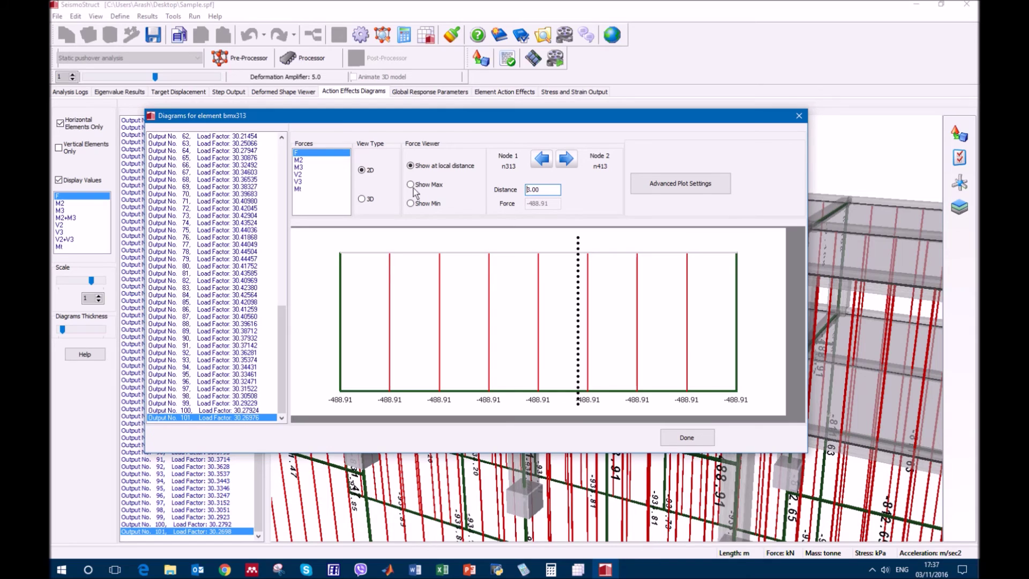
{"action": "left_click", "coordinate": [307, 168]}
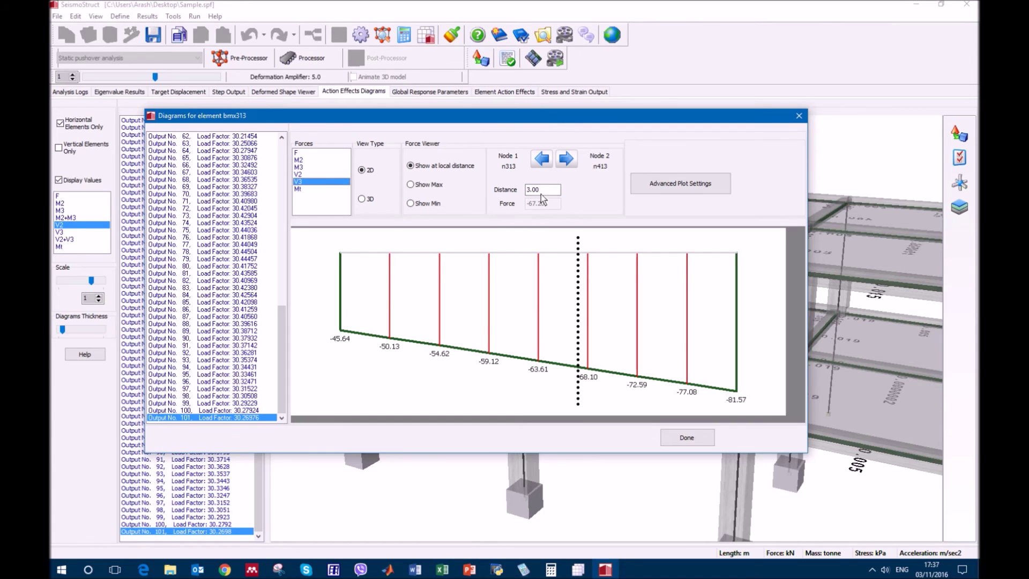
{"action": "left_click", "coordinate": [798, 115]}
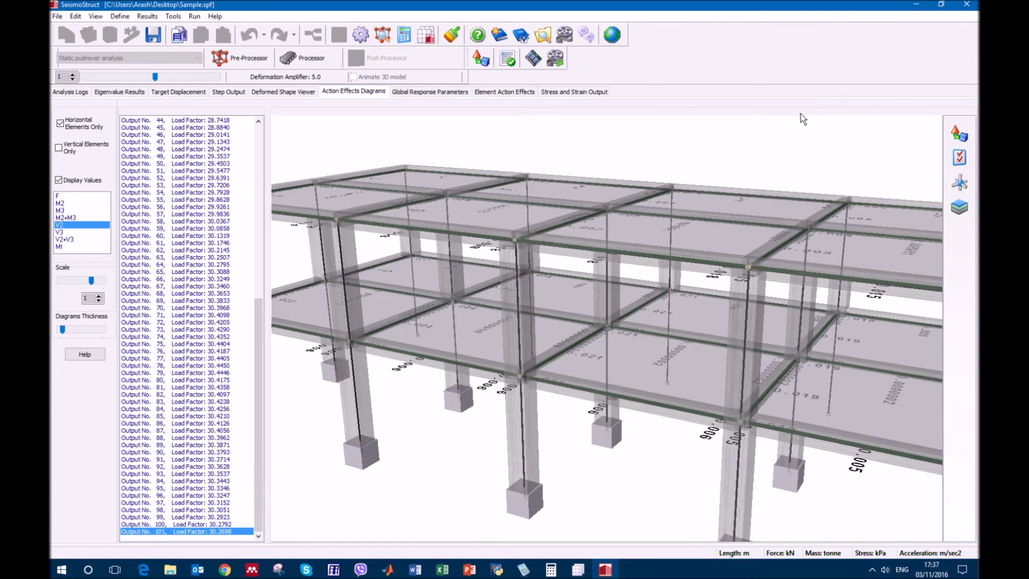
Step: Open the structural displacements of the global response and plot the X-axis displacement of node n113
{"action": "left_click", "coordinate": [430, 91]}
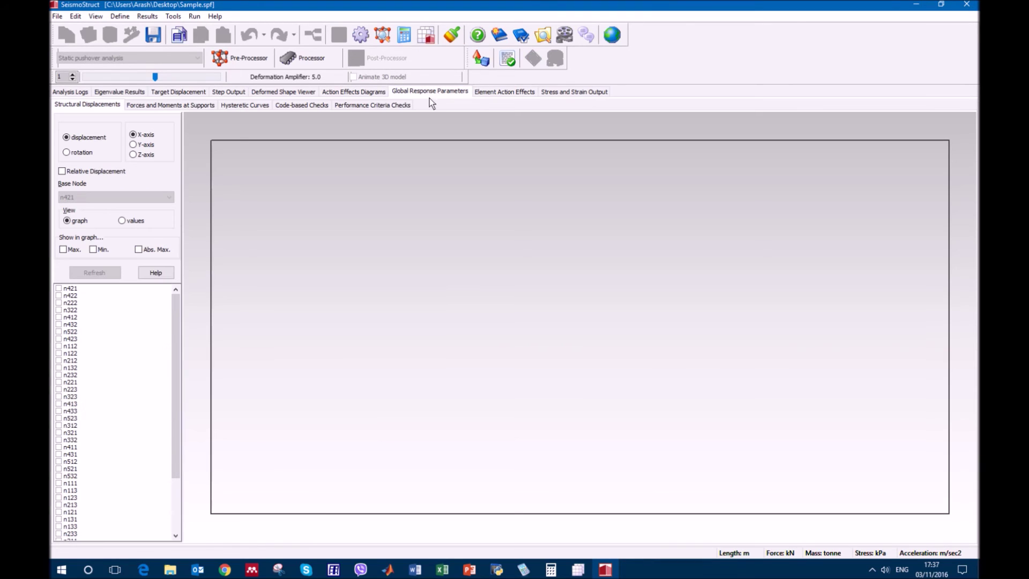
{"action": "left_click", "coordinate": [97, 105]}
{"action": "left_click_drag", "start_coordinate": [176, 303], "coordinate": [175, 350]}
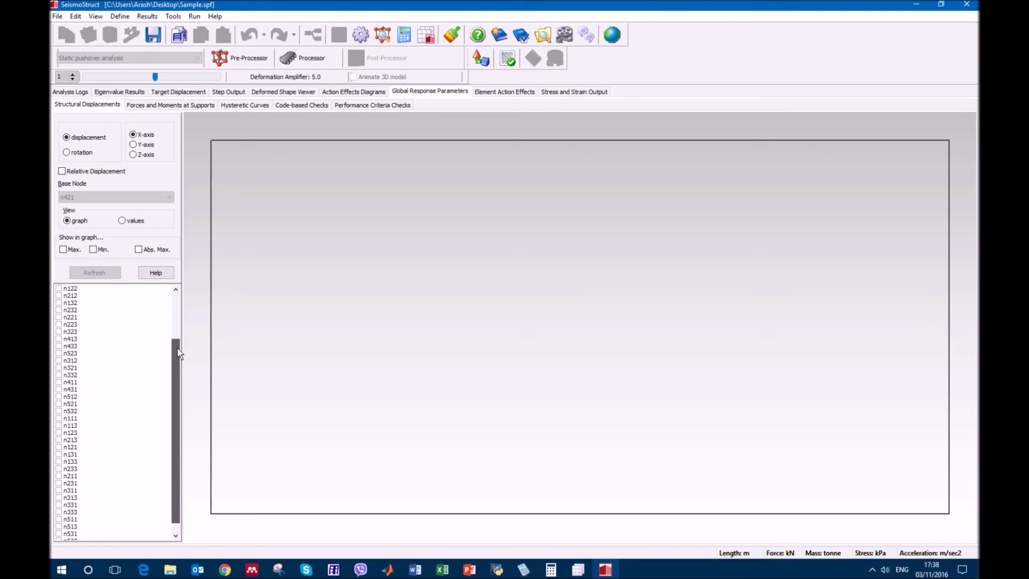
{"action": "left_click", "coordinate": [59, 425]}
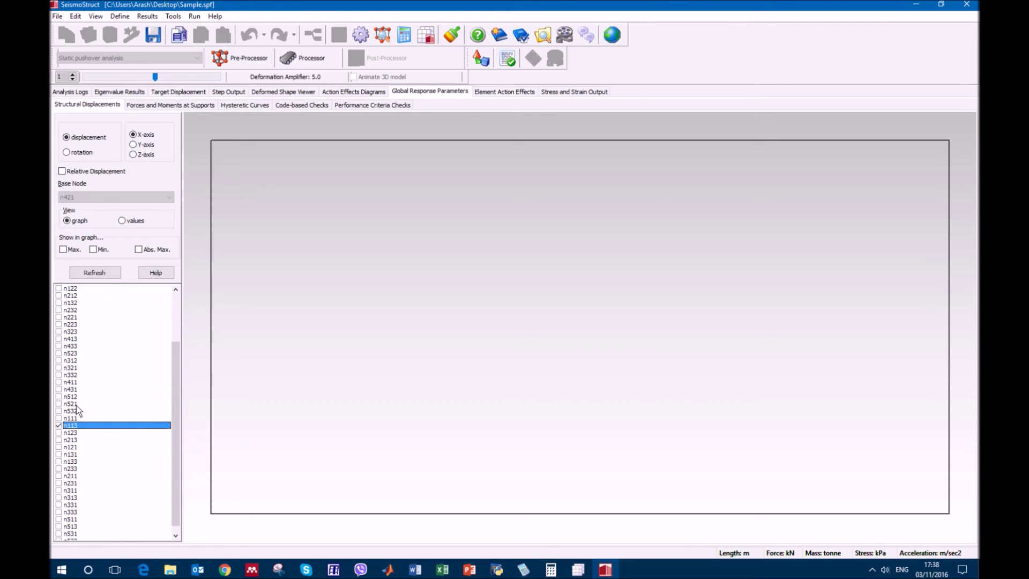
{"action": "left_click", "coordinate": [111, 276]}
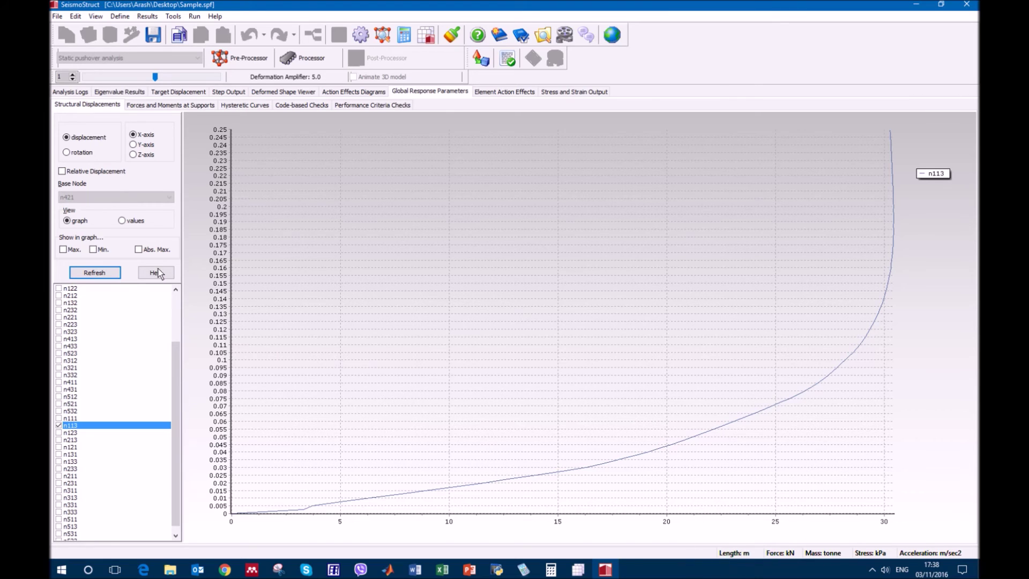
Step: Mark the maximum, minimum and absolute maximum on the n113 displacement graph, and view its table of values before returning to the graph
{"action": "left_click", "coordinate": [72, 251]}
{"action": "left_click", "coordinate": [141, 251]}
{"action": "left_click", "coordinate": [112, 274]}
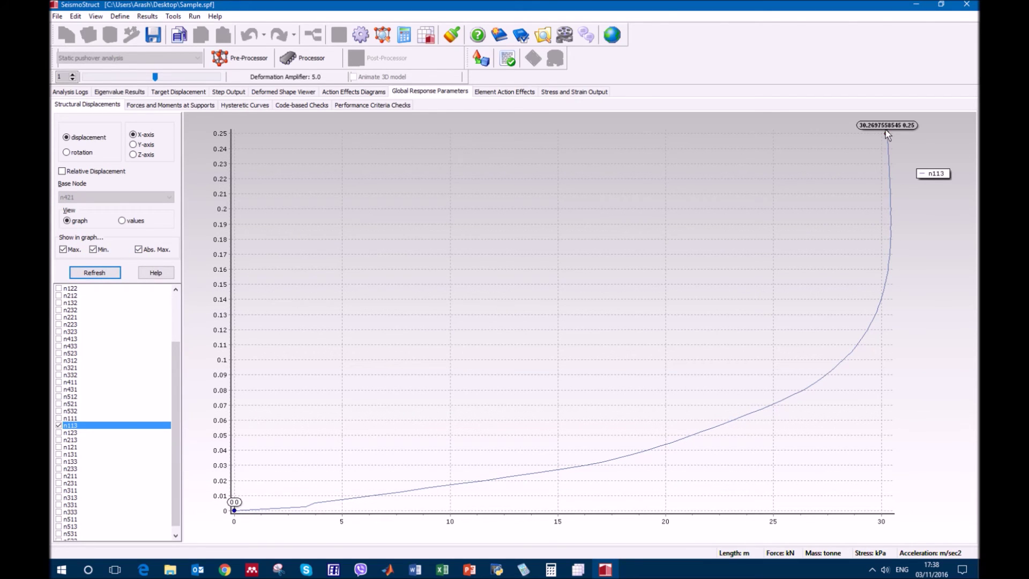
{"action": "left_click", "coordinate": [134, 222]}
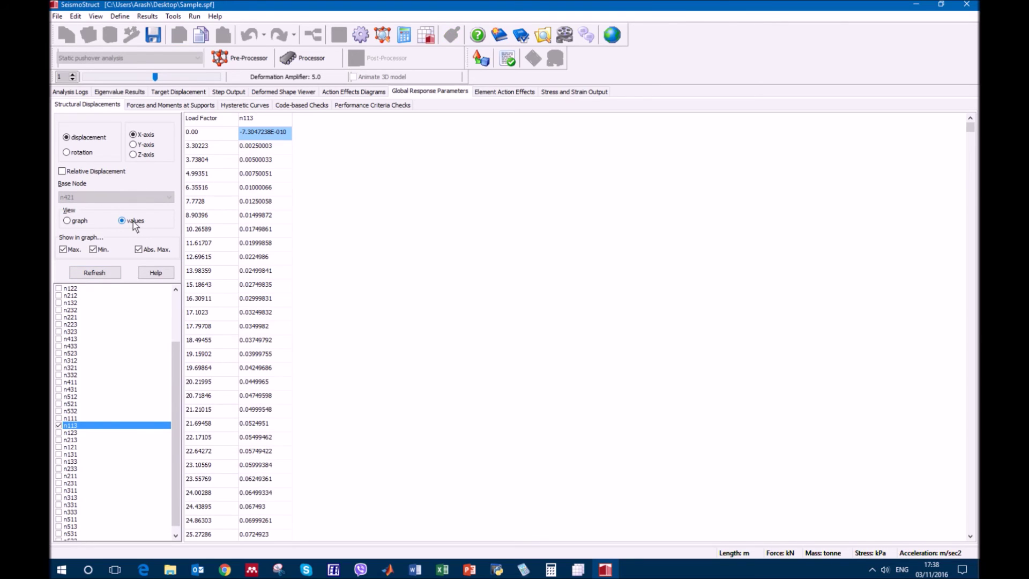
{"action": "left_click", "coordinate": [78, 223]}
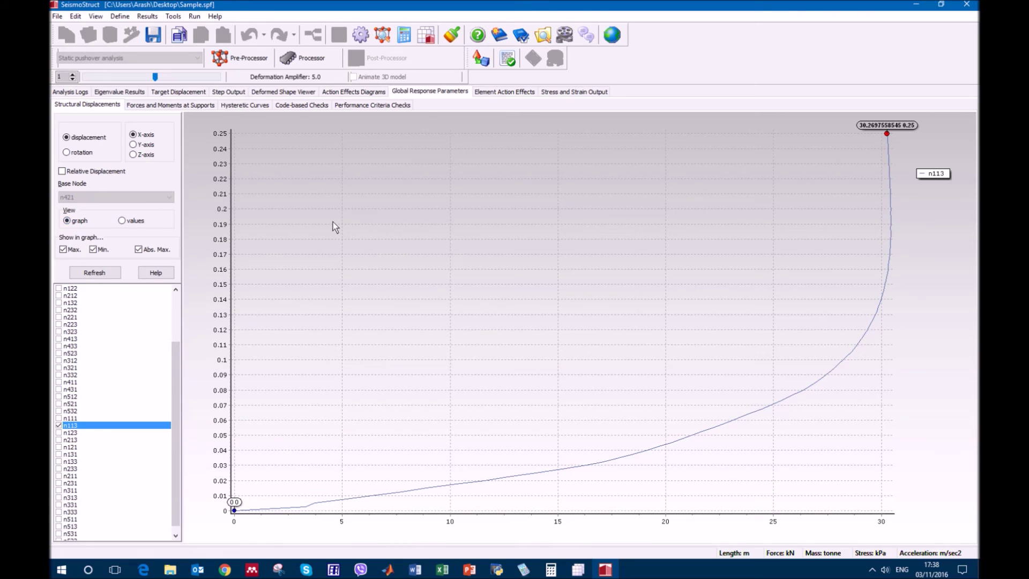
Step: Open the plot options of the n113 displacement graph and thicken the line of series n113
{"action": "right_click", "coordinate": [332, 227]}
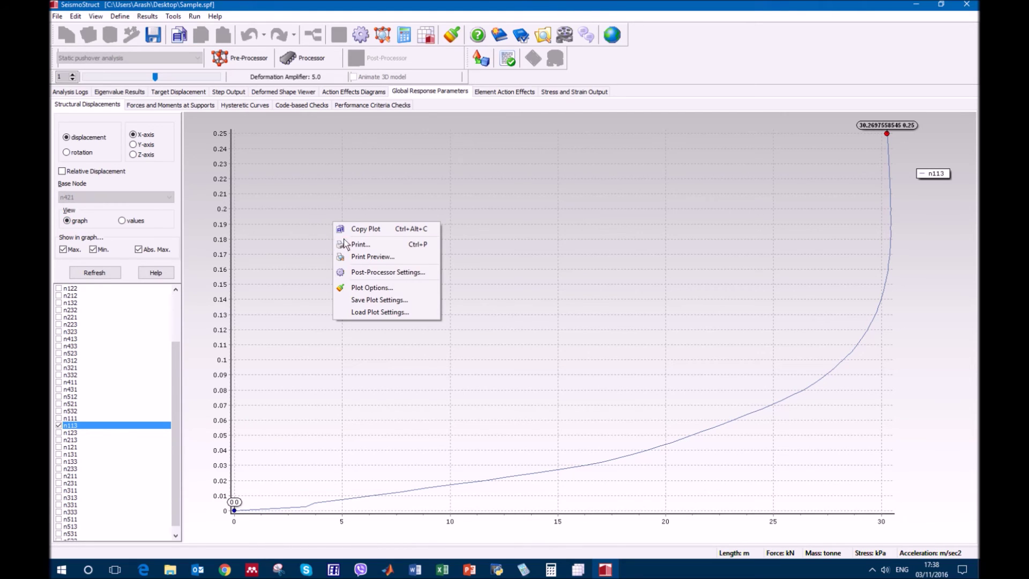
{"action": "left_click", "coordinate": [380, 289]}
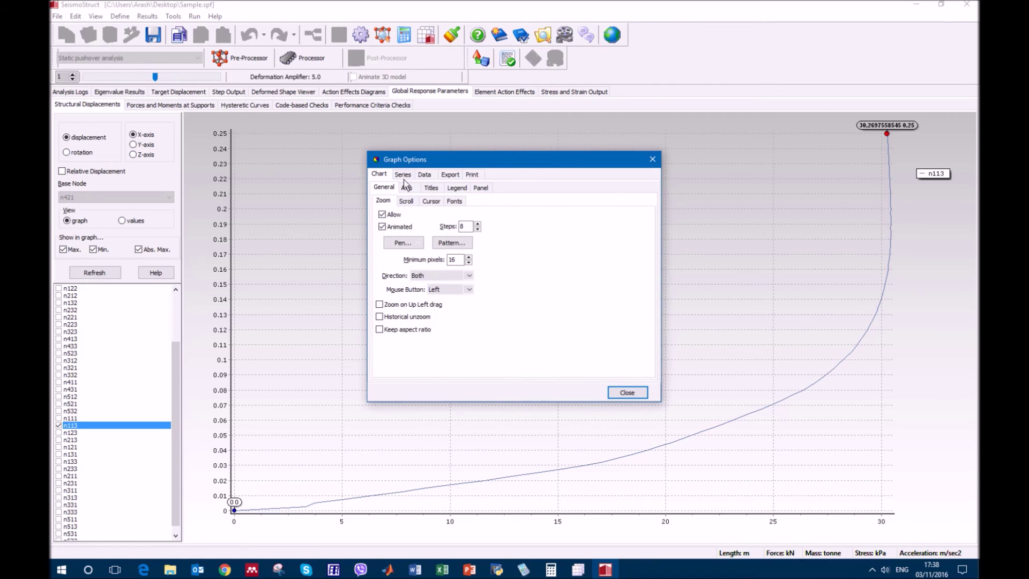
{"action": "left_click", "coordinate": [403, 175]}
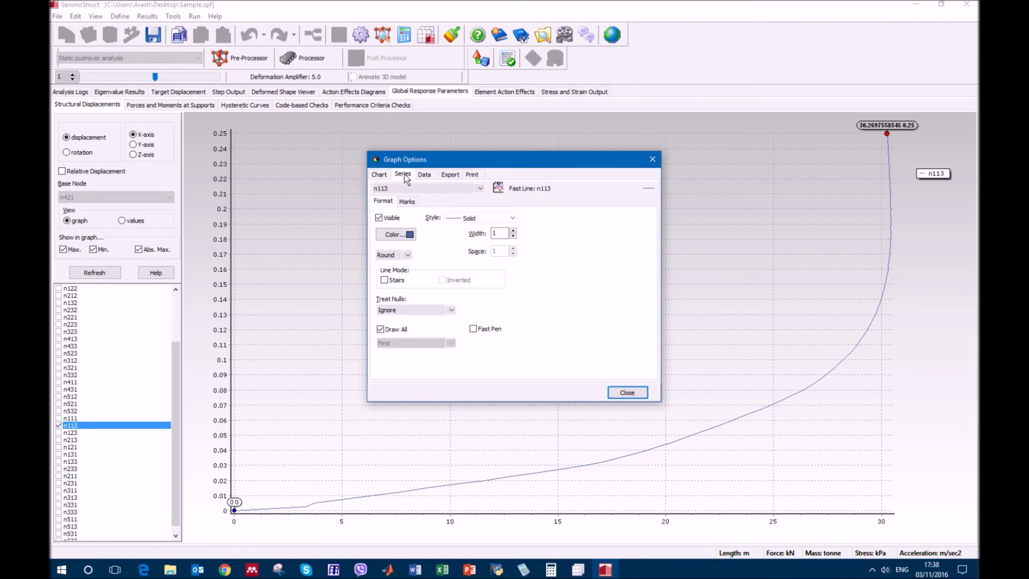
{"action": "left_click", "coordinate": [513, 231]}
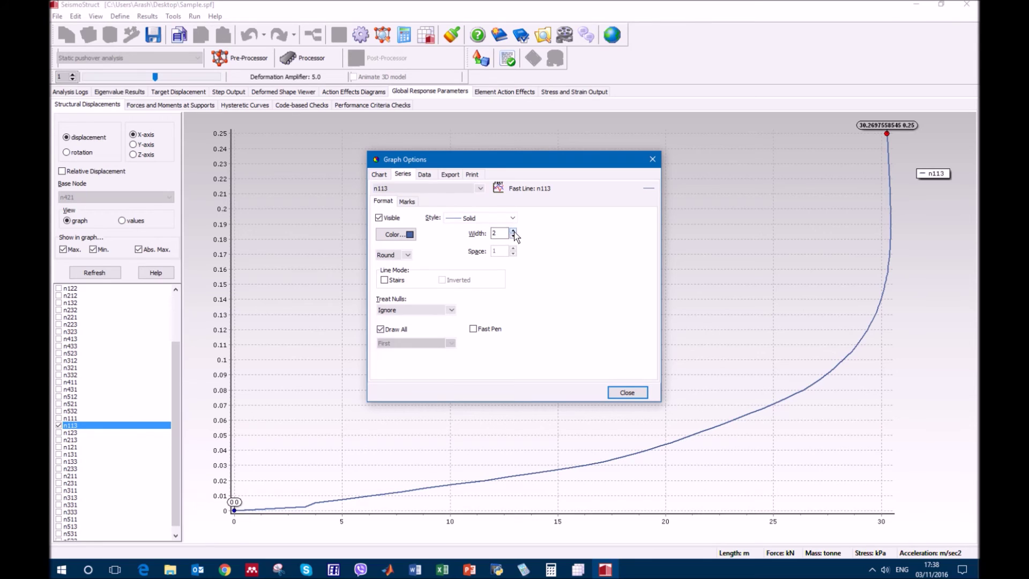
{"action": "left_click", "coordinate": [513, 231]}
{"action": "left_click", "coordinate": [513, 230]}
{"action": "left_click", "coordinate": [514, 231]}
{"action": "left_click", "coordinate": [514, 231]}
{"action": "left_click", "coordinate": [513, 231]}
Step: Change the colour of series n113 to bright green and close the graph options
{"action": "left_click", "coordinate": [396, 235]}
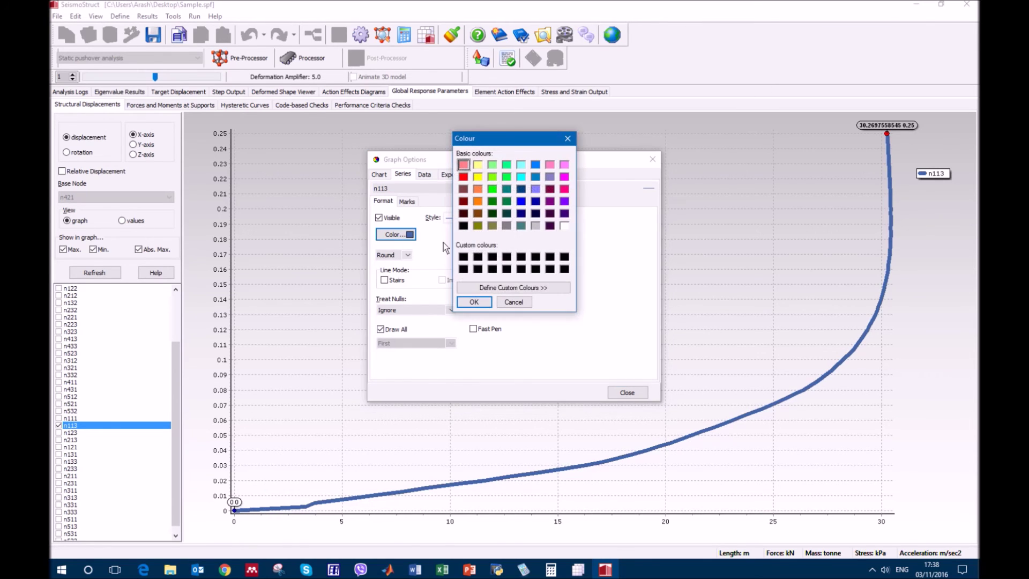
{"action": "left_click", "coordinate": [491, 189]}
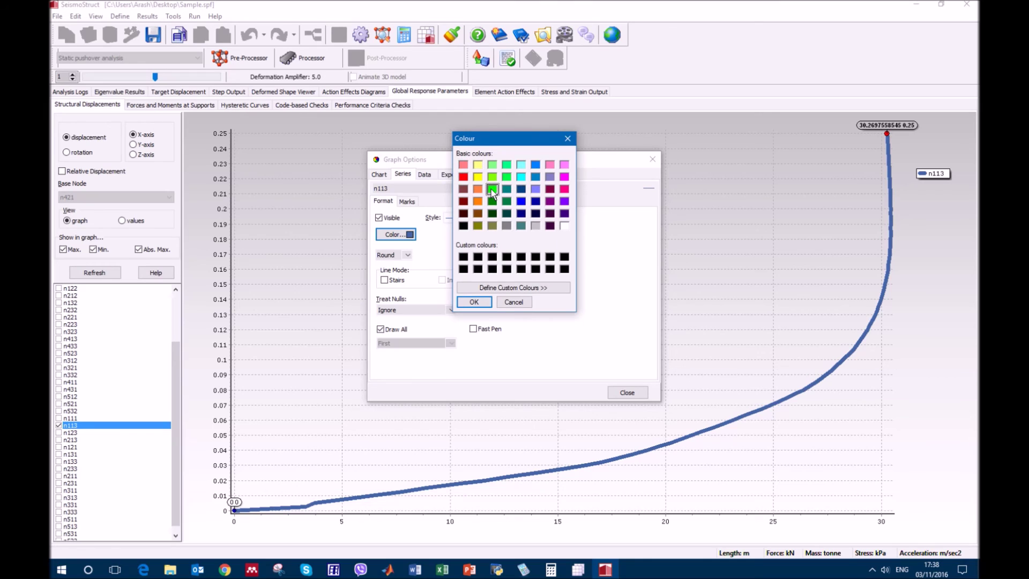
{"action": "left_click", "coordinate": [473, 302]}
{"action": "left_click", "coordinate": [628, 393]}
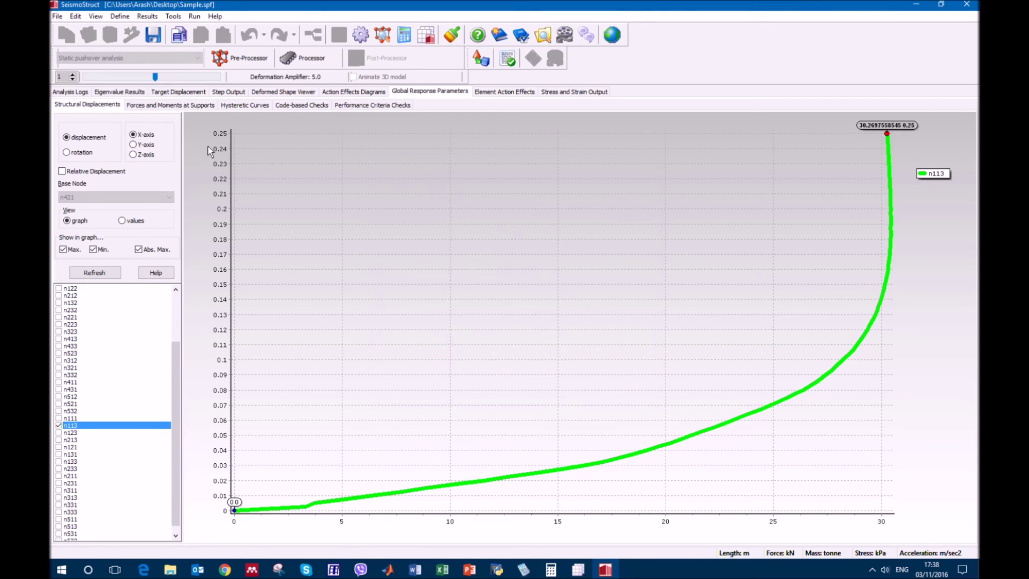
Step: Plot the total support force along the X-axis and the hysteretic curve of node n133 against total base shear
{"action": "left_click", "coordinate": [172, 108]}
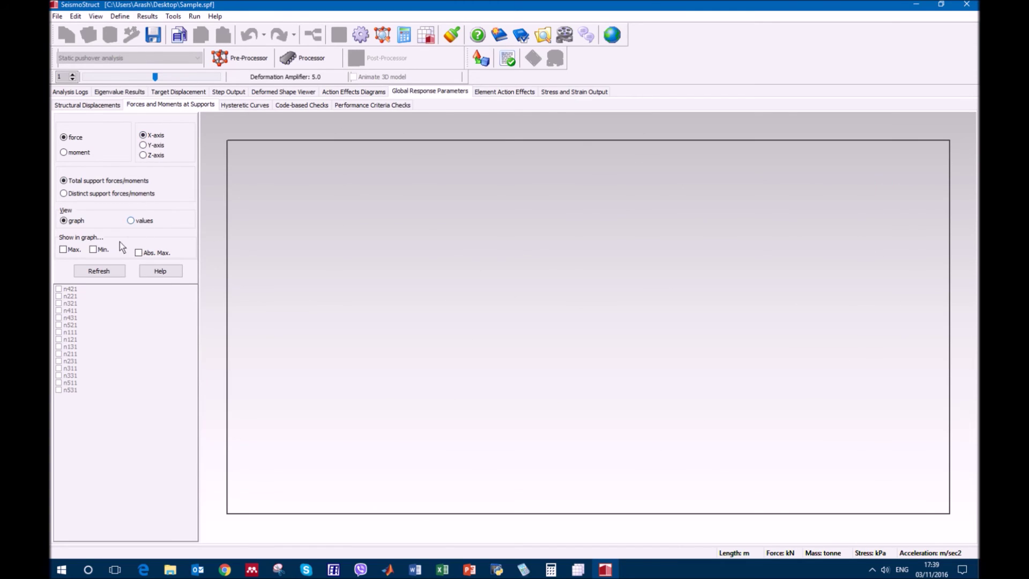
{"action": "left_click", "coordinate": [109, 270]}
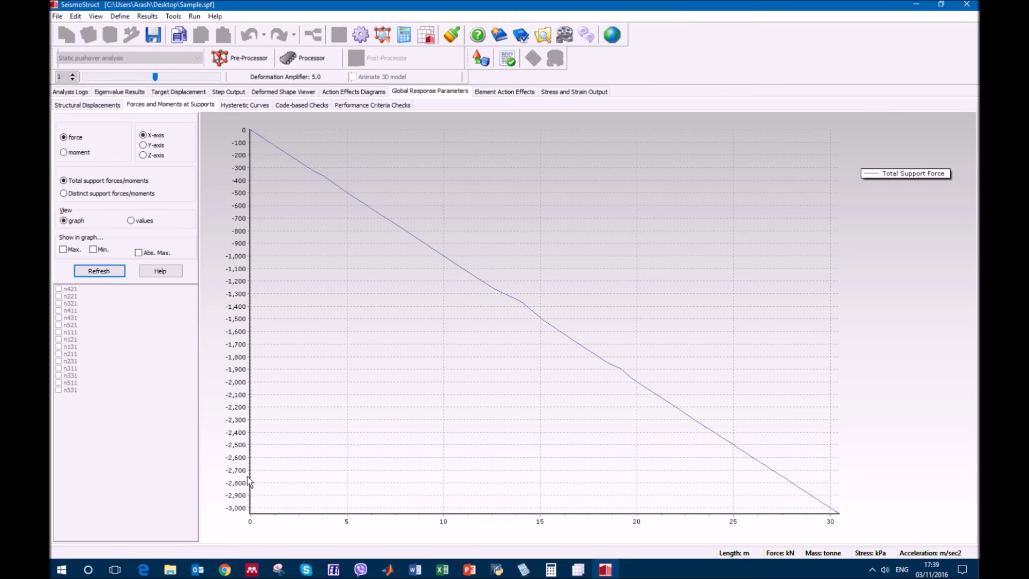
{"action": "left_click", "coordinate": [252, 106]}
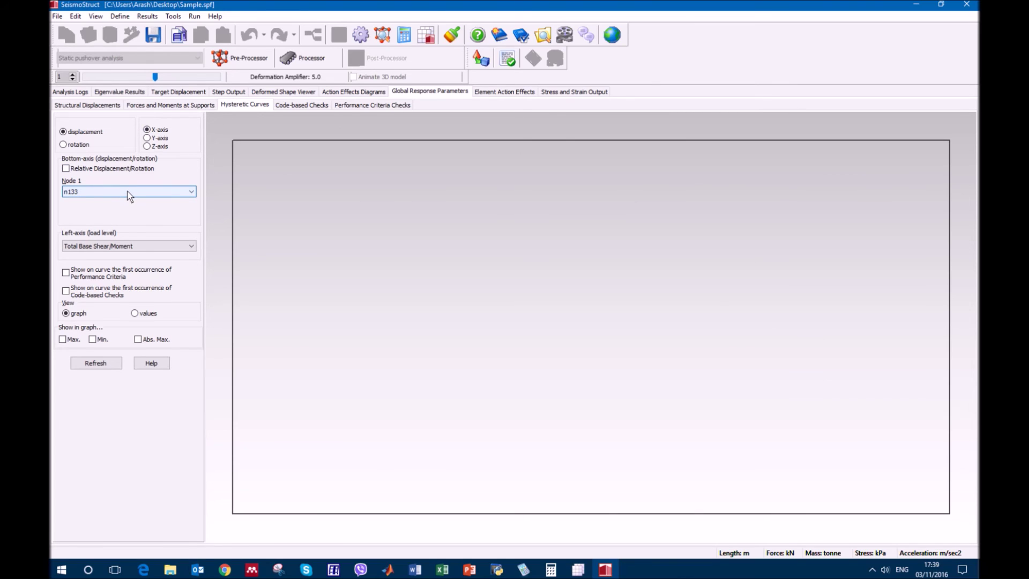
{"action": "left_click", "coordinate": [105, 365]}
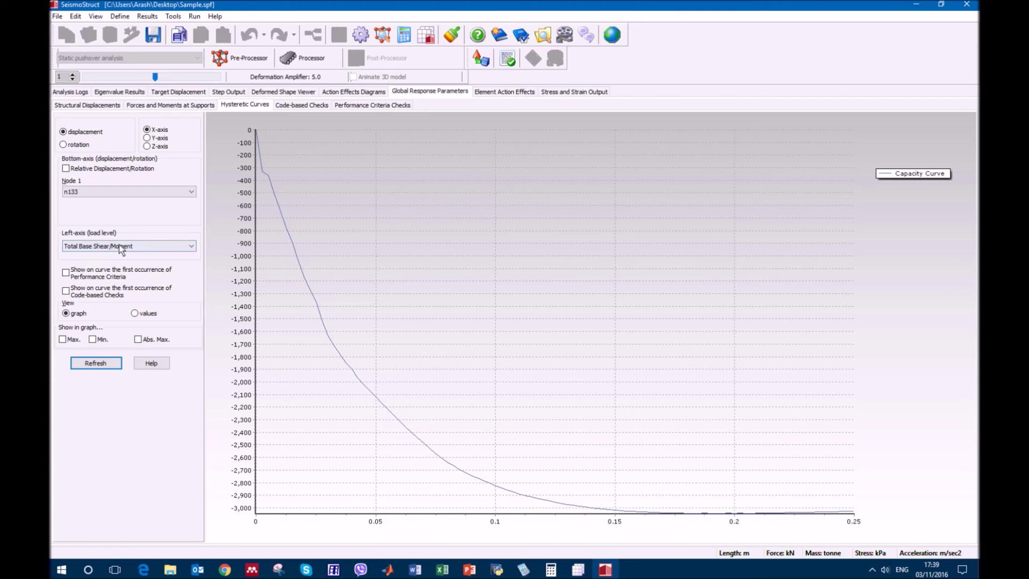
Step: Keep Total Base Shear/Moment as the load level and view the capacity curve's table of values before returning to the graph
{"action": "left_click", "coordinate": [124, 246]}
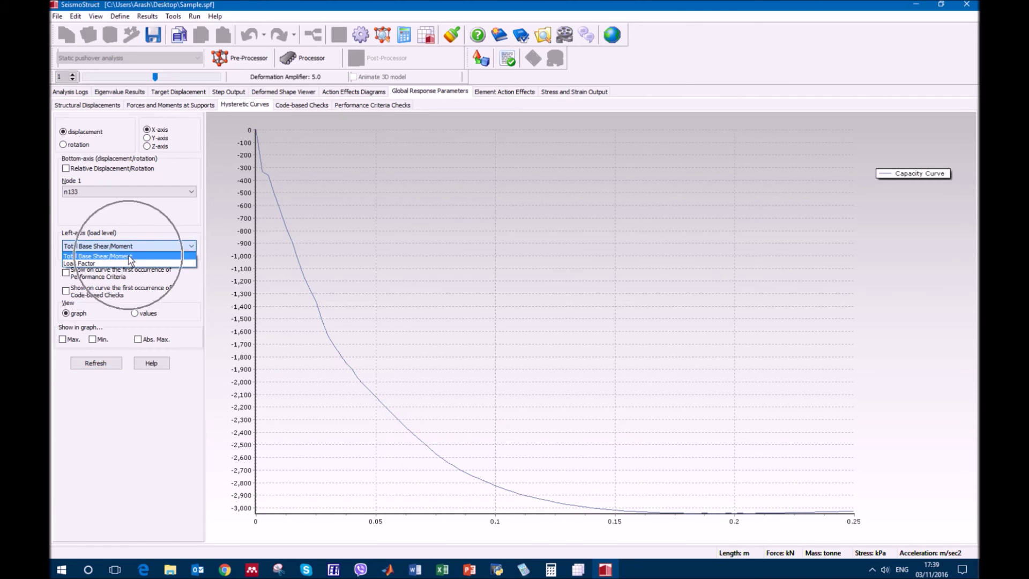
{"action": "left_click", "coordinate": [128, 255]}
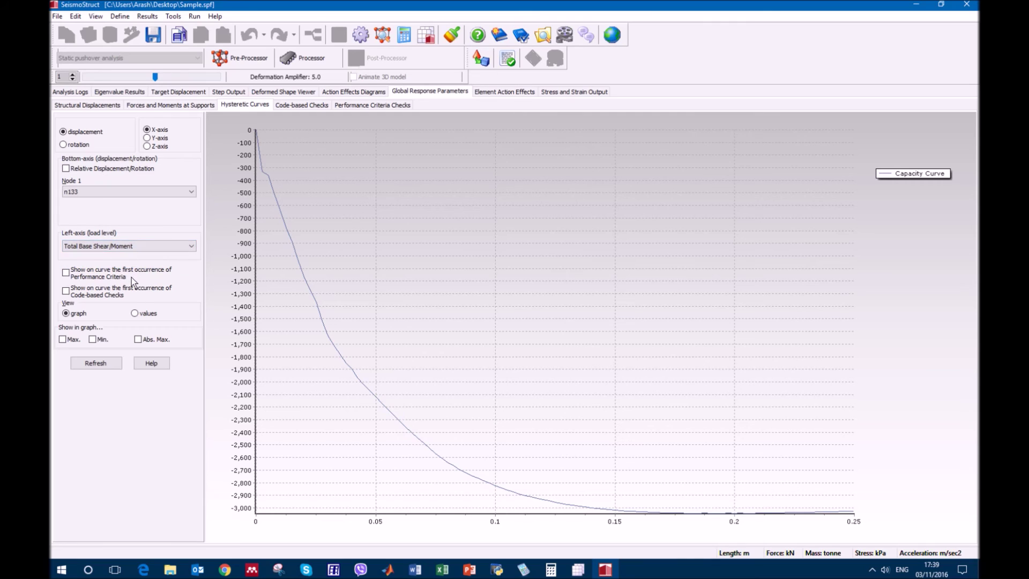
{"action": "left_click", "coordinate": [135, 313]}
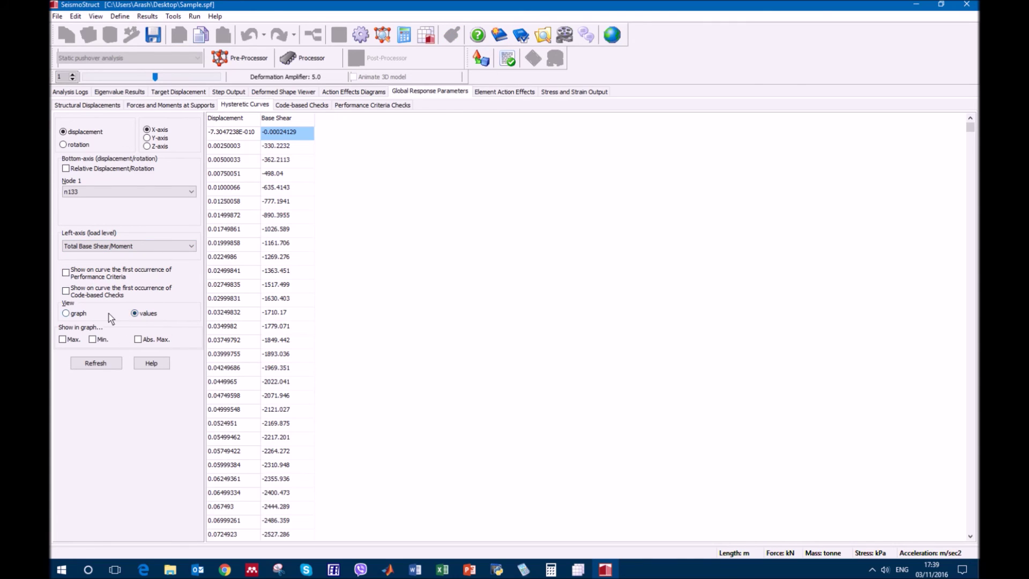
{"action": "left_click", "coordinate": [80, 314]}
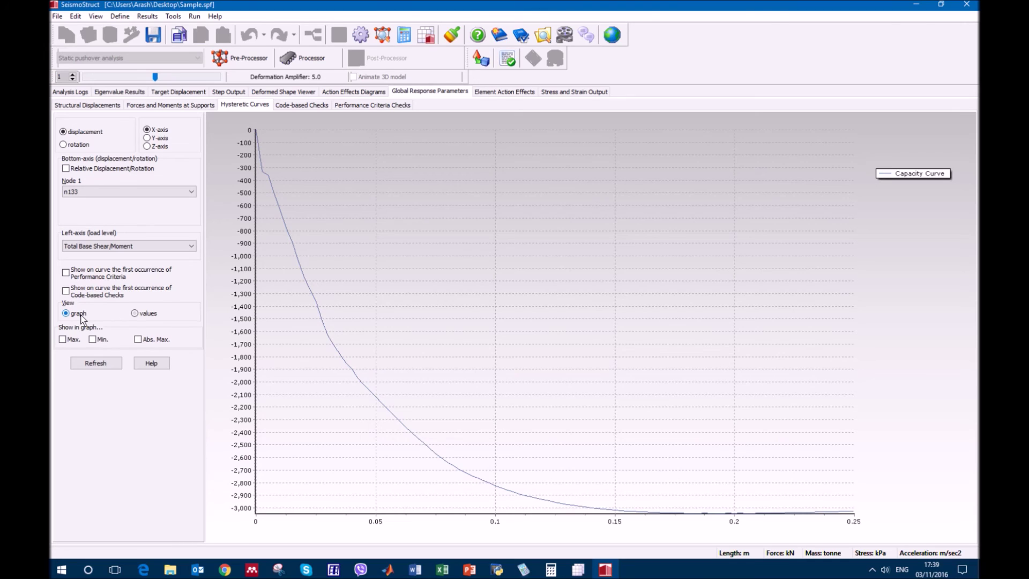
Step: Switch the first occurrence of code-based checks on and off on the capacity curve, and show the first occurrence of performance criteria
{"action": "left_click", "coordinate": [78, 293]}
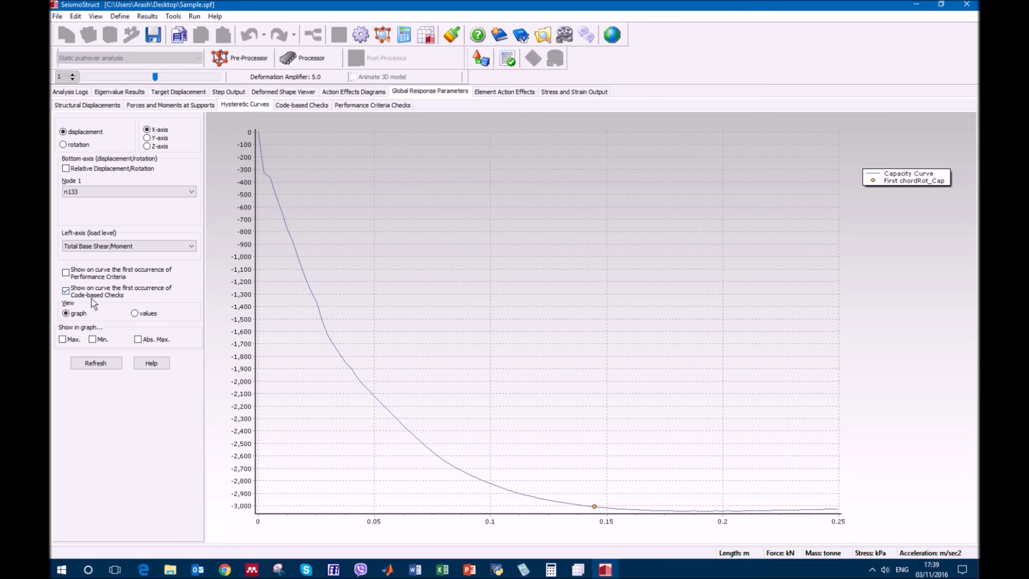
{"action": "left_click", "coordinate": [66, 291]}
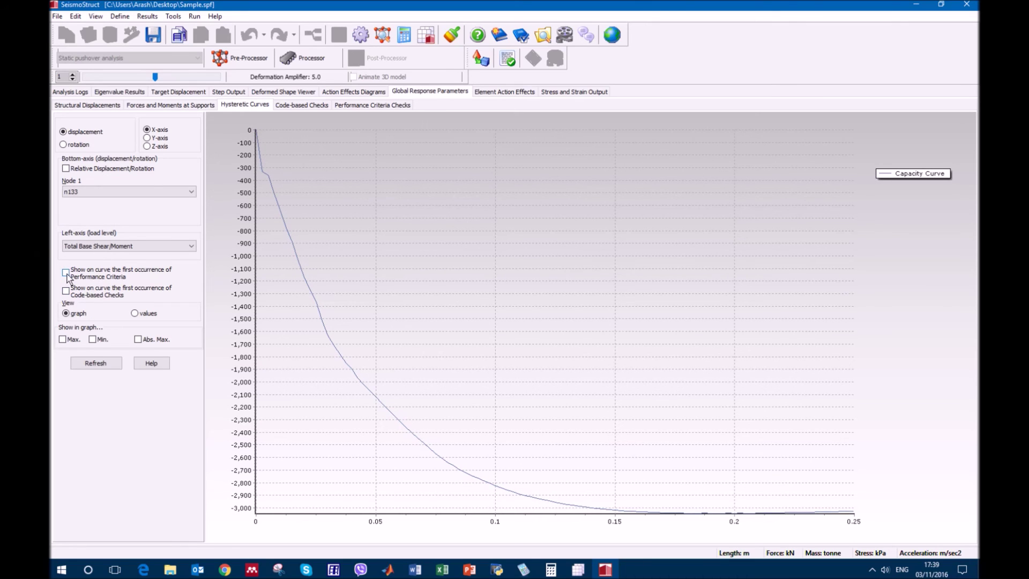
{"action": "left_click", "coordinate": [66, 273]}
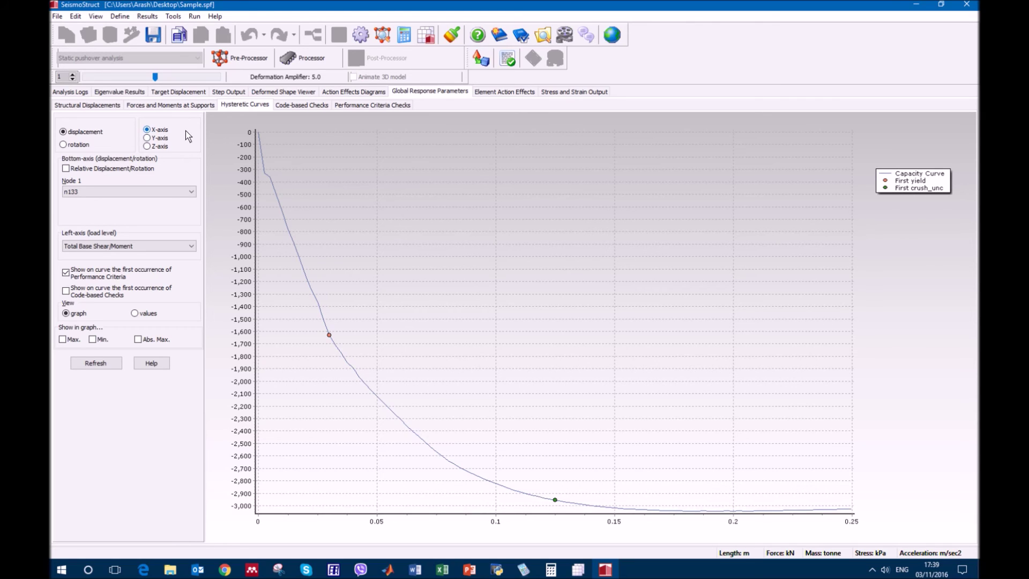
Step: Invert the left axis of the capacity curve plot in the graph options
{"action": "right_click", "coordinate": [413, 194]}
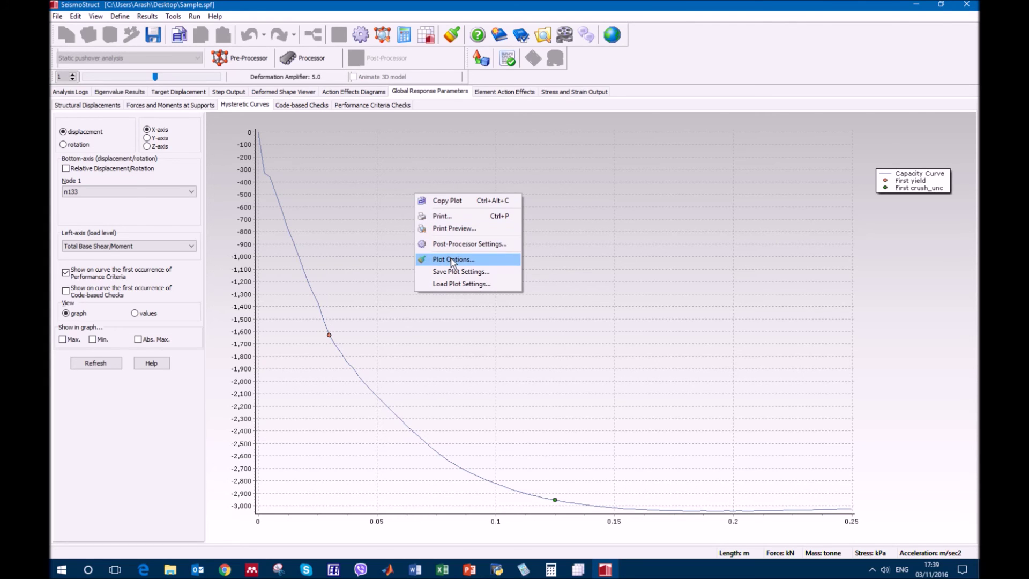
{"action": "left_click", "coordinate": [451, 259]}
{"action": "left_click", "coordinate": [405, 175]}
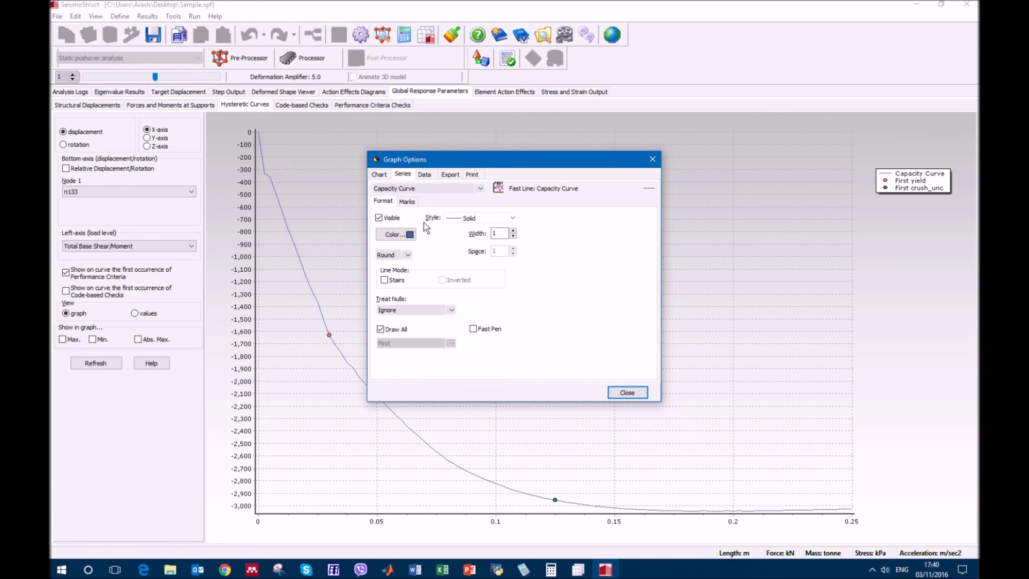
{"action": "left_click", "coordinate": [379, 174]}
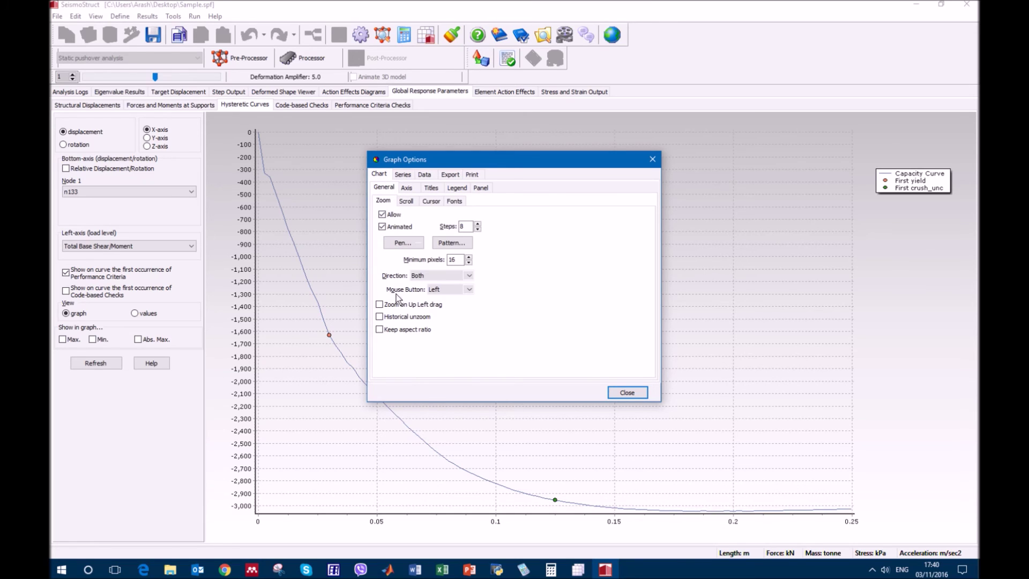
{"action": "left_click", "coordinate": [407, 188]}
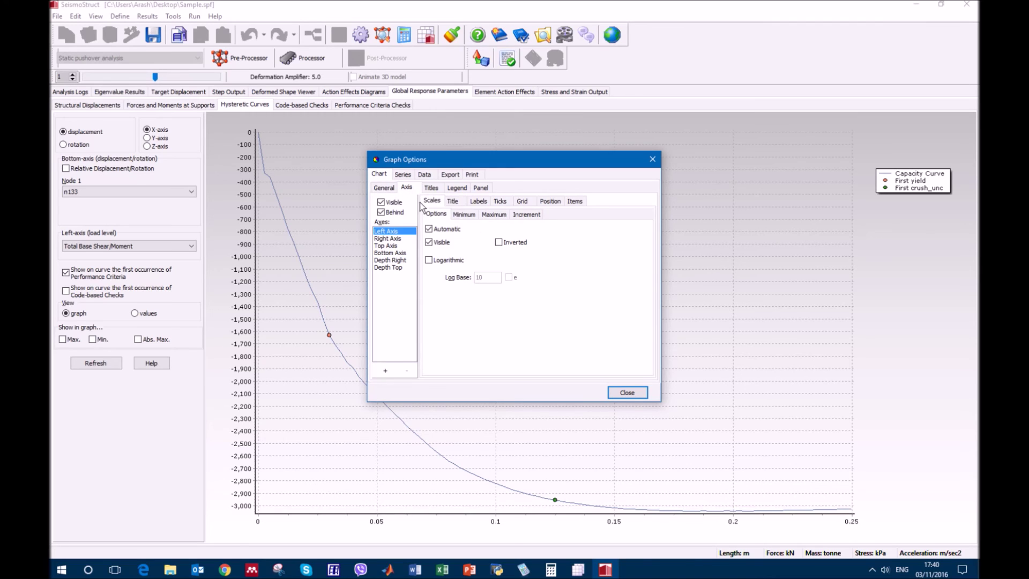
{"action": "left_click", "coordinate": [499, 243]}
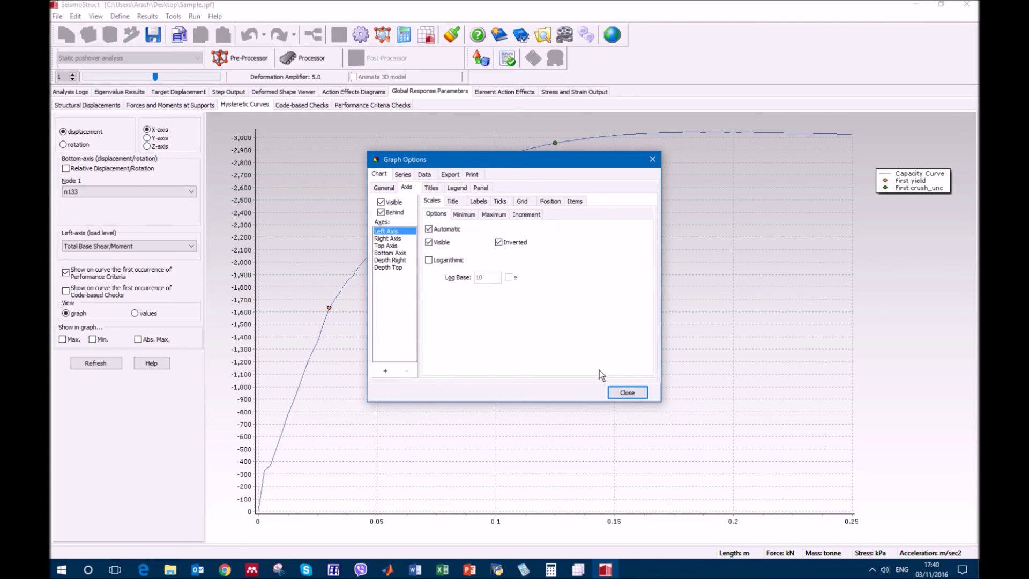
{"action": "left_click", "coordinate": [626, 392]}
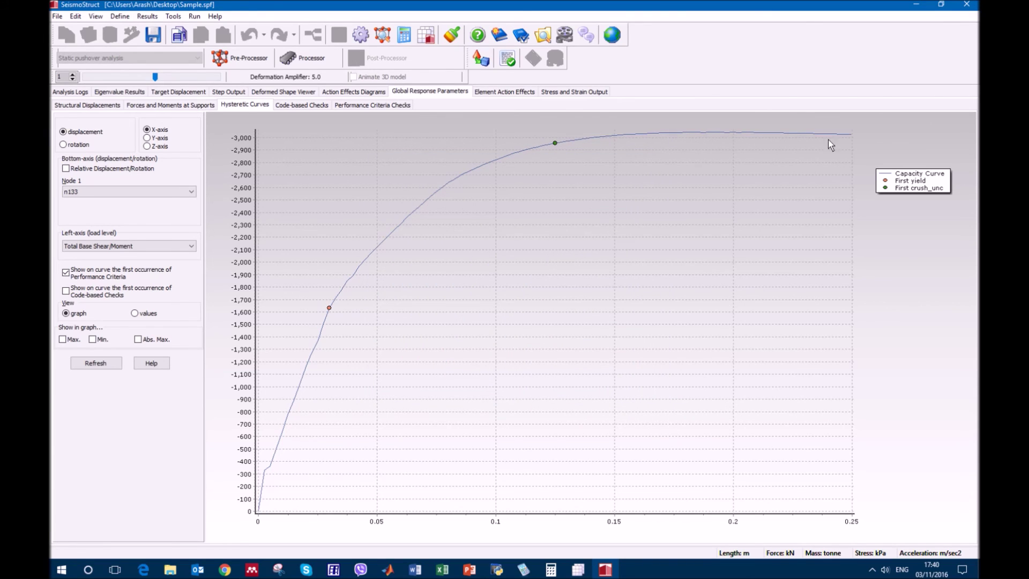
Step: Display the capacity curve as values and copy the entire displacement and base shear table
{"action": "left_click", "coordinate": [145, 316]}
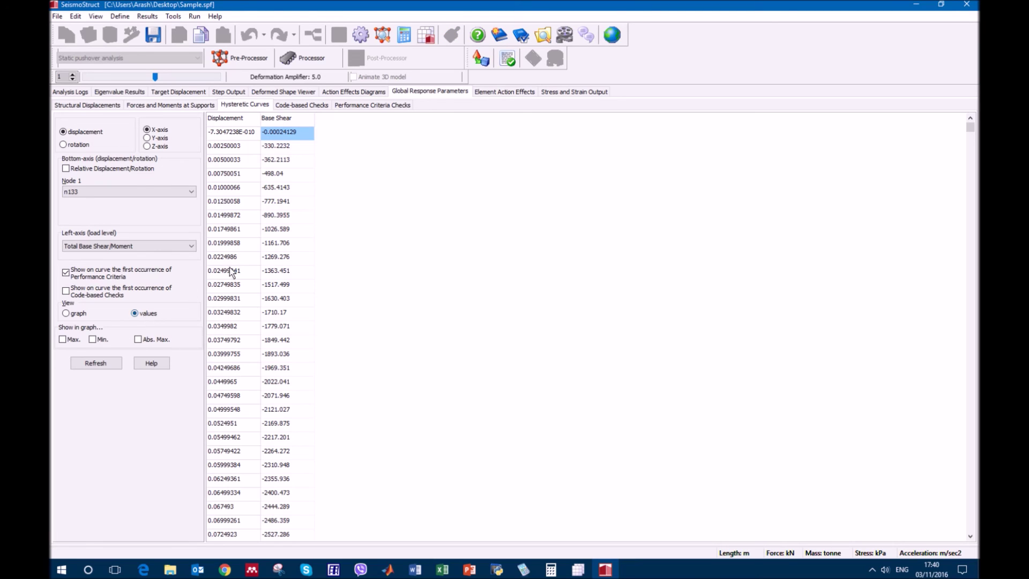
{"action": "right_click", "coordinate": [251, 238]}
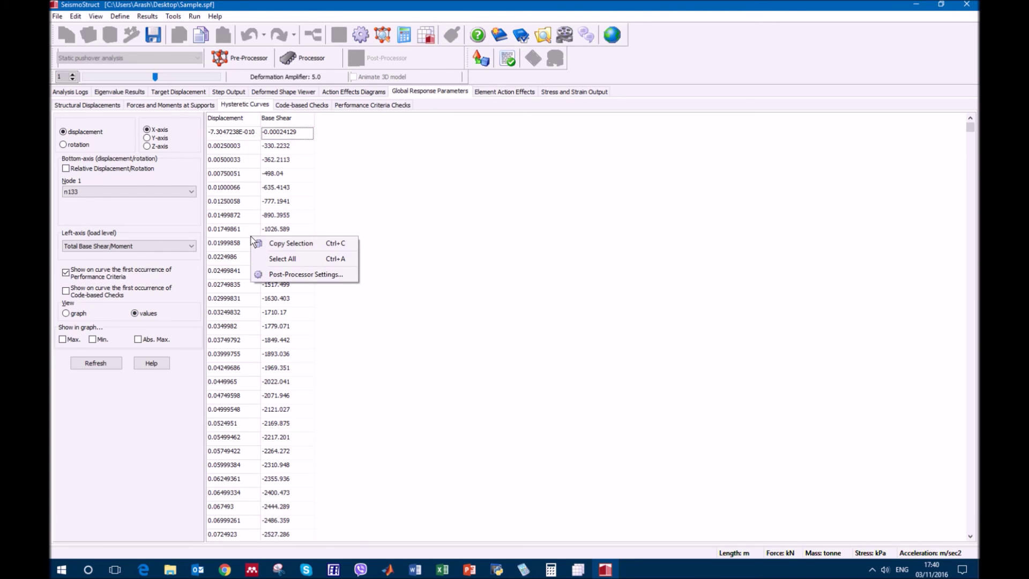
{"action": "left_click", "coordinate": [272, 255]}
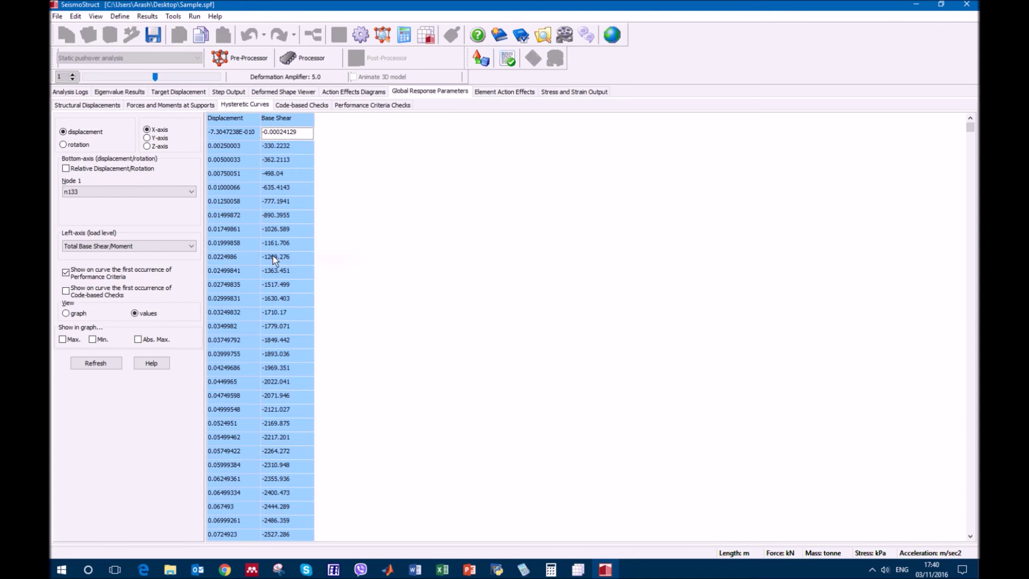
{"action": "right_click", "coordinate": [291, 213]}
{"action": "left_click", "coordinate": [325, 221]}
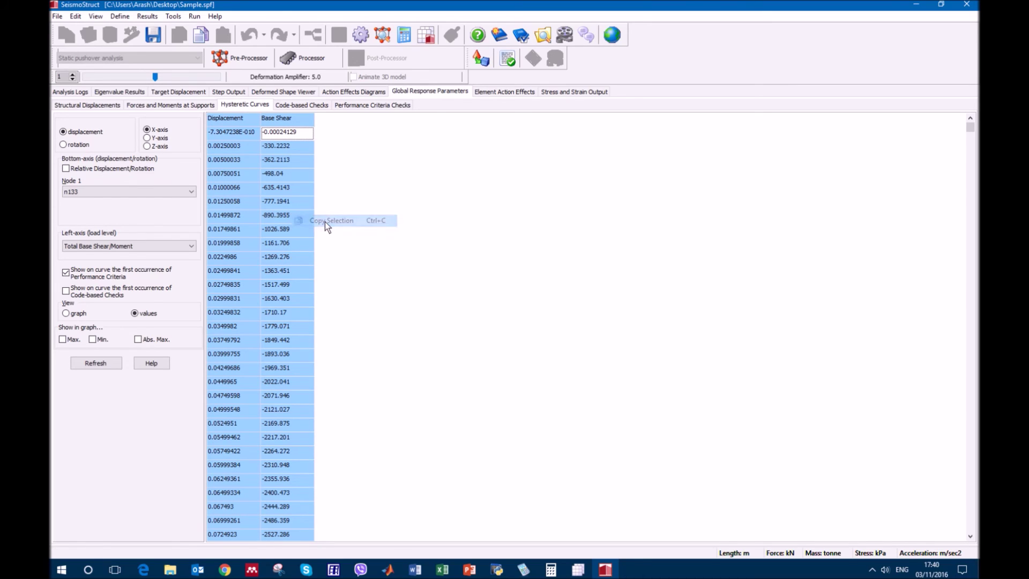
Step: Switch to Excel, dock the blank workbook beside SeismoStruct, and paste the copied table starting in cell A1
{"action": "left_click", "coordinate": [442, 570]}
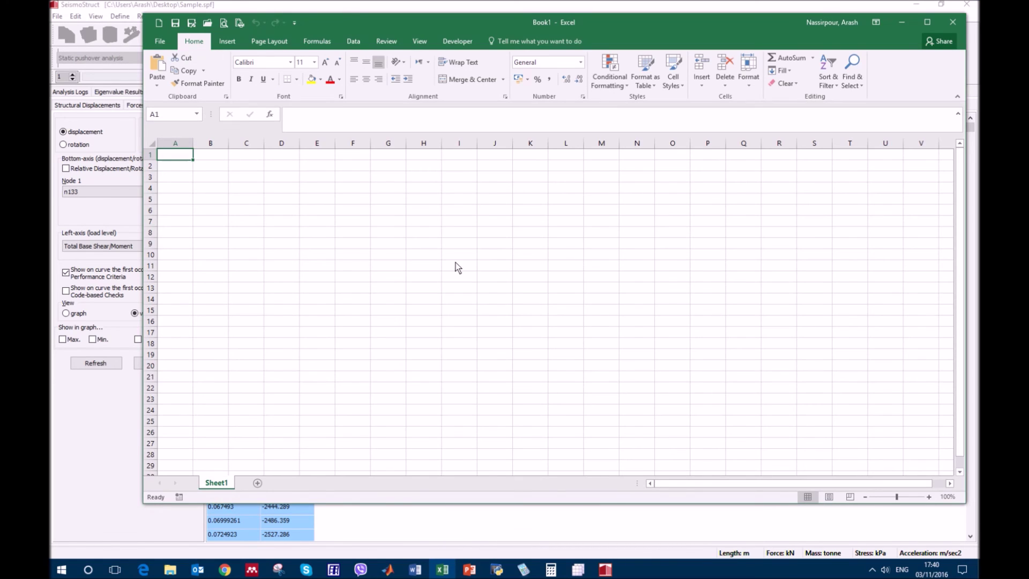
{"action": "left_click_drag", "start_coordinate": [499, 24], "coordinate": [968, 83]}
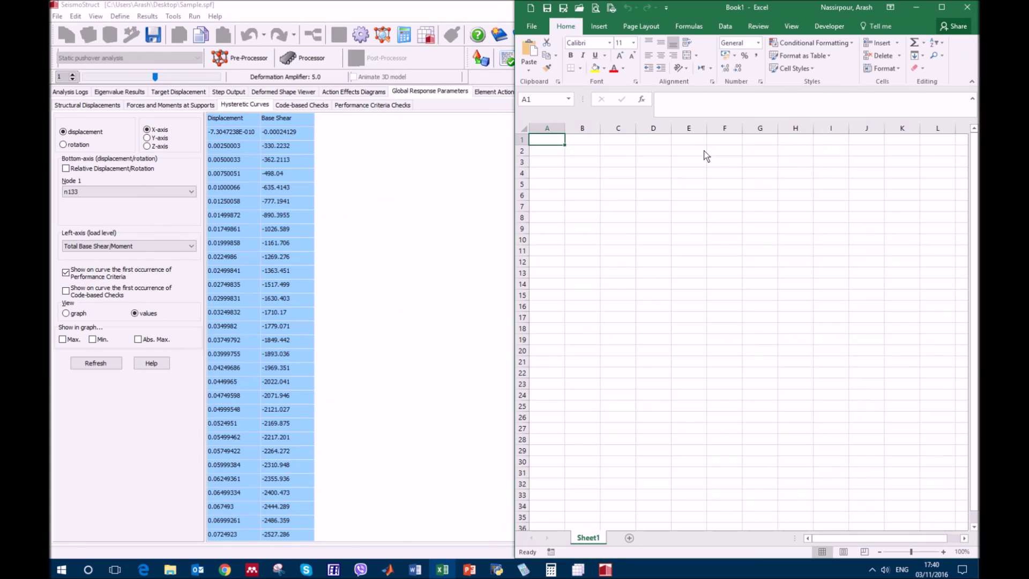
{"action": "right_click", "coordinate": [552, 140]}
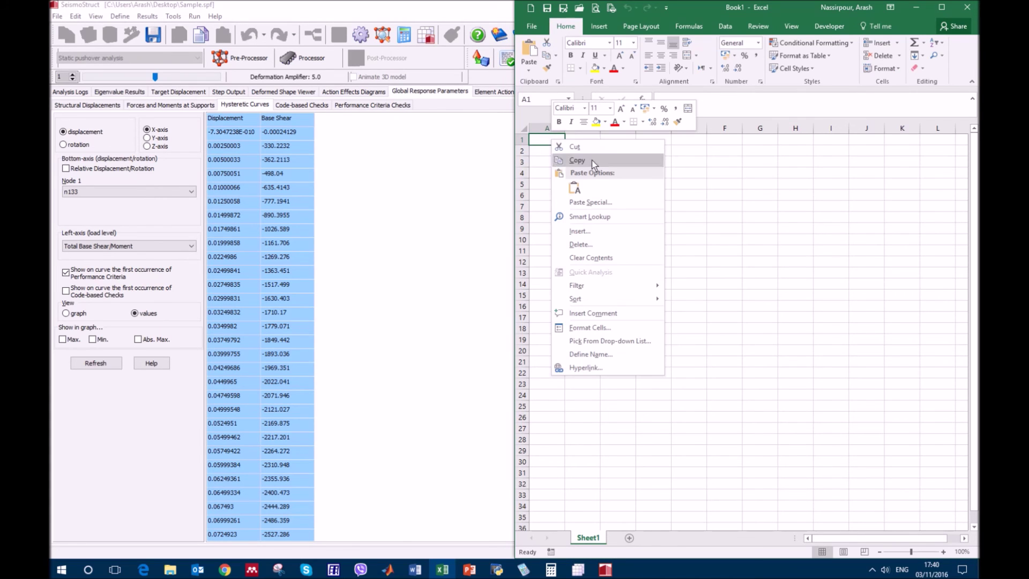
{"action": "left_click", "coordinate": [574, 187]}
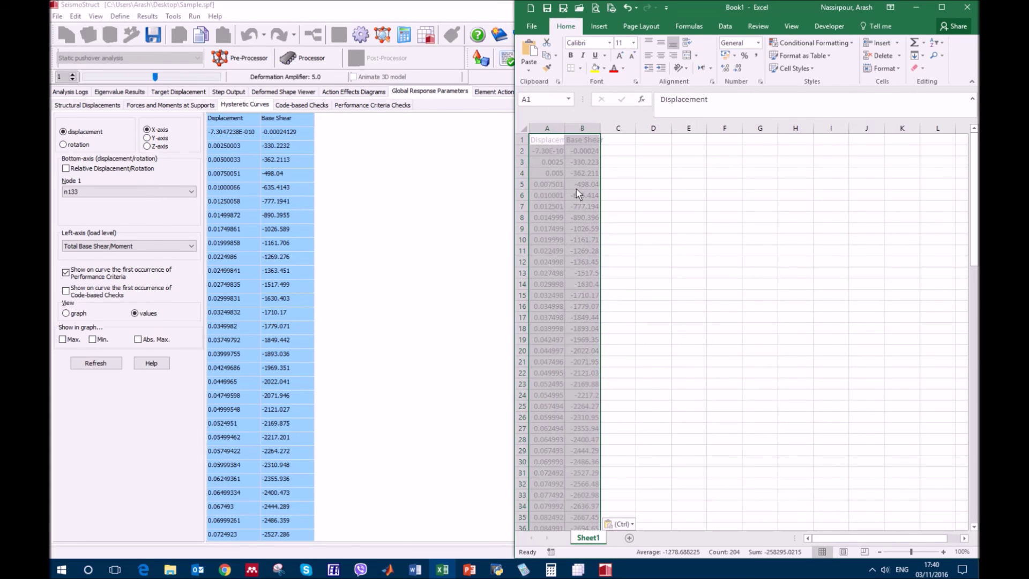
Step: Enter the formula =-B2 in cell C2 and fill it down the column to reverse the base shear's sign
{"action": "left_click", "coordinate": [632, 173]}
{"action": "left_click", "coordinate": [618, 150]}
{"action": "type", "text": "=-"}
{"action": "key", "text": "Left"}
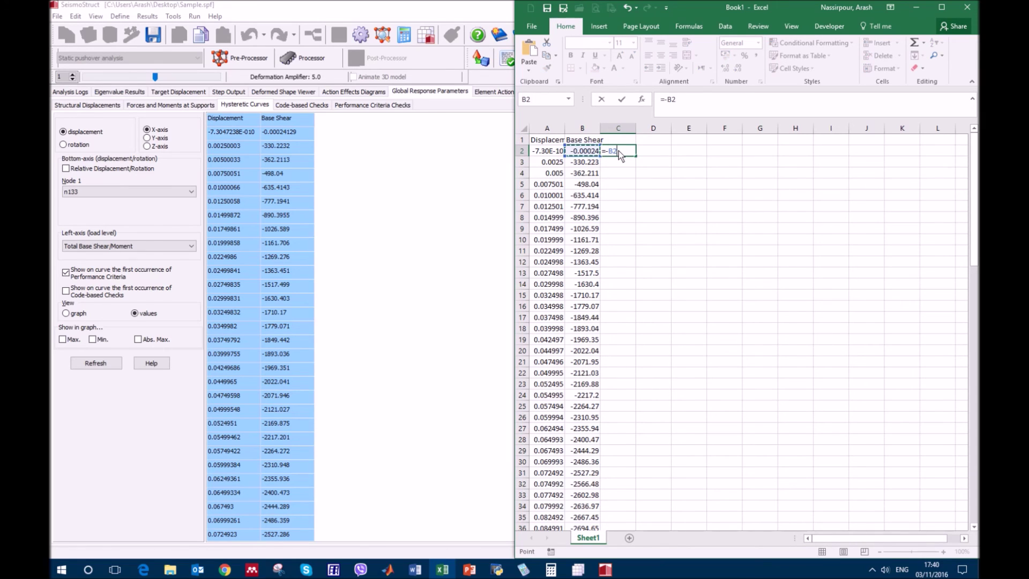
{"action": "key", "text": "Return"}
{"action": "left_click", "coordinate": [620, 153]}
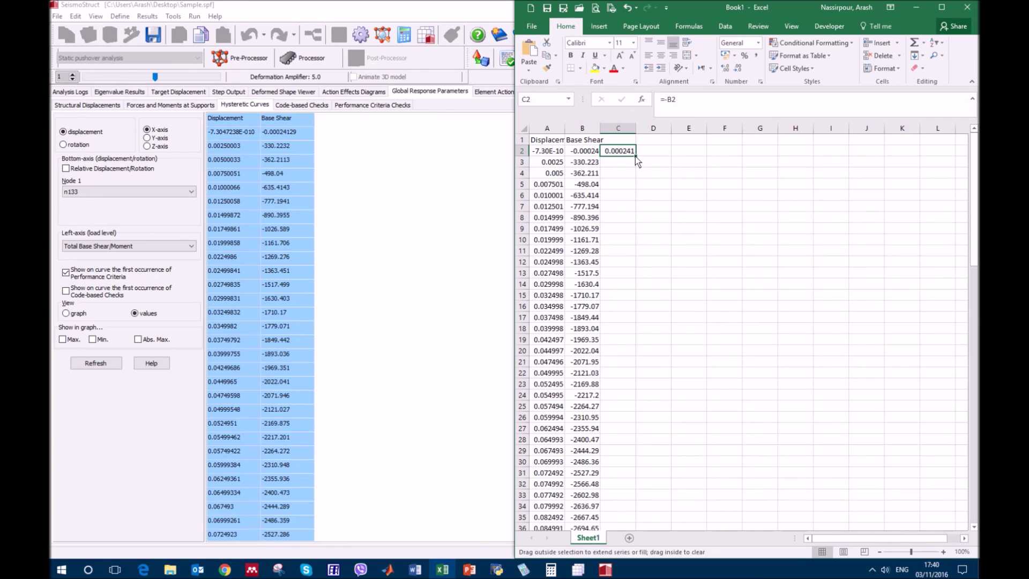
{"action": "double_click", "coordinate": [635, 156]}
Step: Move the Base Shear heading to C1, and relocate the displacement and positive base shear columns to D and E
{"action": "left_click", "coordinate": [588, 142]}
{"action": "left_click_drag", "start_coordinate": [587, 144], "coordinate": [619, 138]}
{"action": "left_click", "coordinate": [619, 132]}
{"action": "left_click", "coordinate": [638, 162], "text": "shift"}
{"action": "left_click", "coordinate": [619, 126]}
{"action": "left_click_drag", "start_coordinate": [635, 155], "coordinate": [667, 153]}
{"action": "left_click", "coordinate": [546, 128]}
{"action": "left_click_drag", "start_coordinate": [564, 152], "coordinate": [689, 129]}
Step: Insert a scatter chart with smooth lines from columns D and E and reposition it on the sheet
{"action": "left_click", "coordinate": [606, 28]}
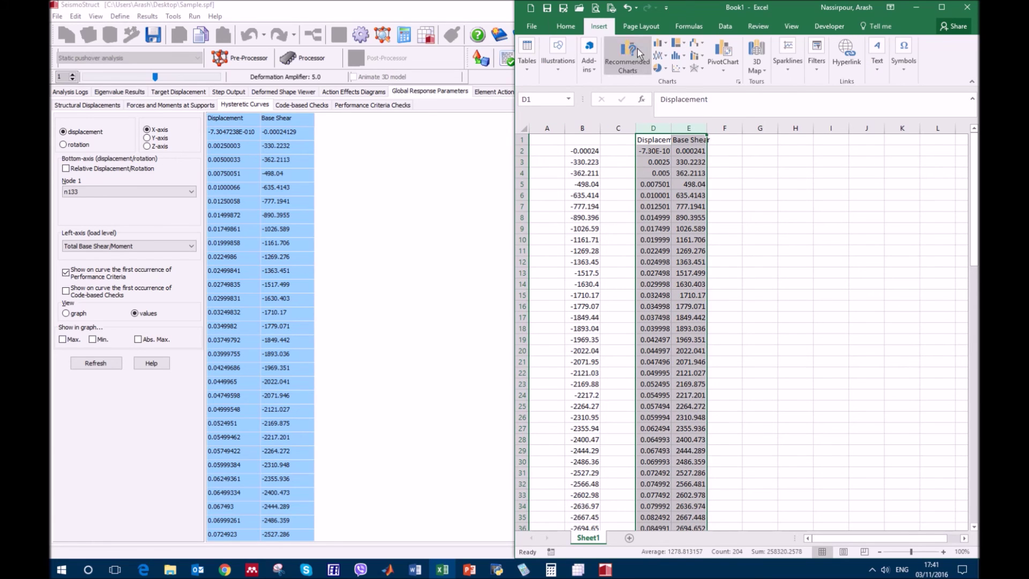
{"action": "left_click", "coordinate": [679, 68]}
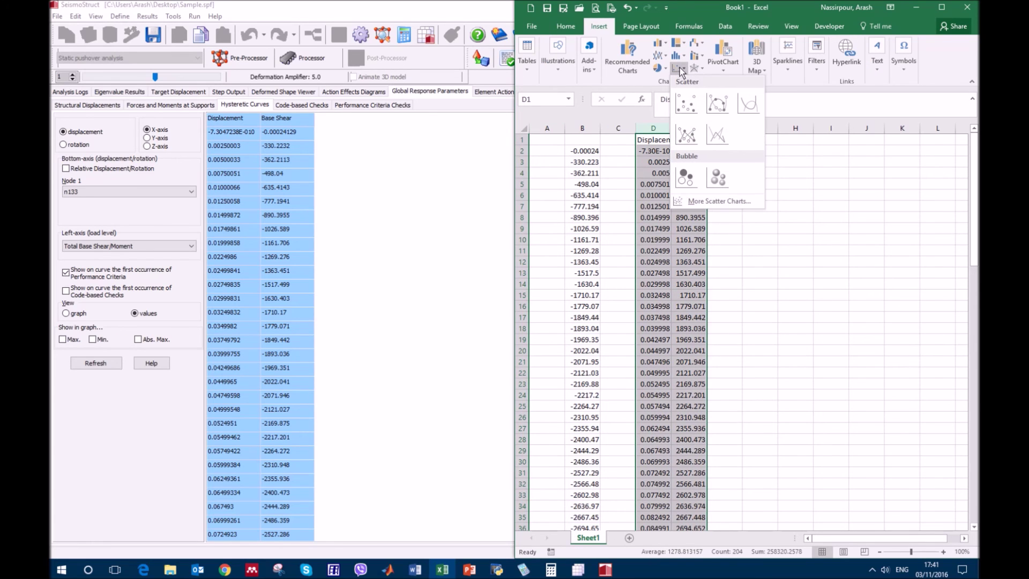
{"action": "left_click", "coordinate": [749, 105]}
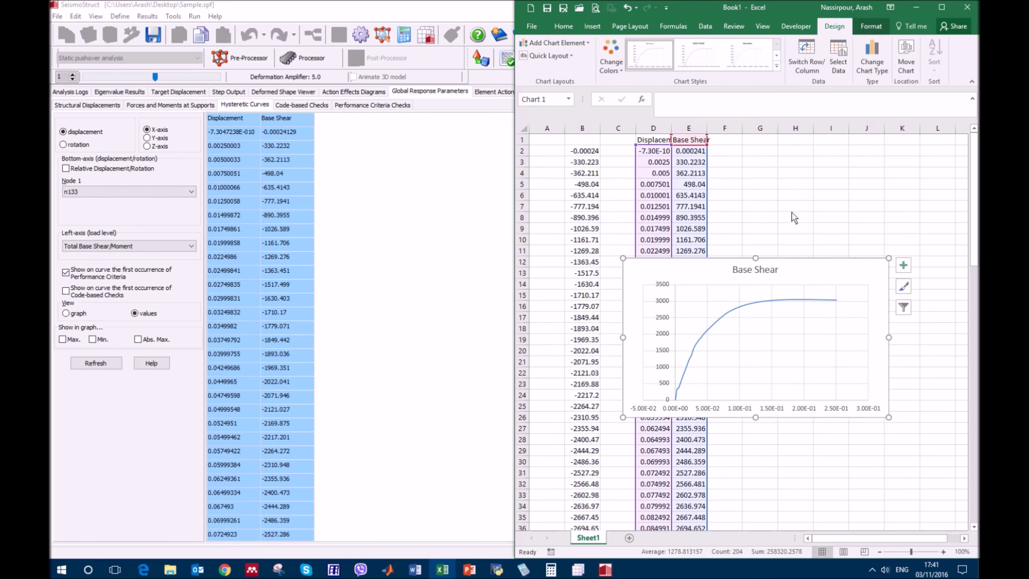
{"action": "left_click_drag", "start_coordinate": [817, 272], "coordinate": [779, 261]}
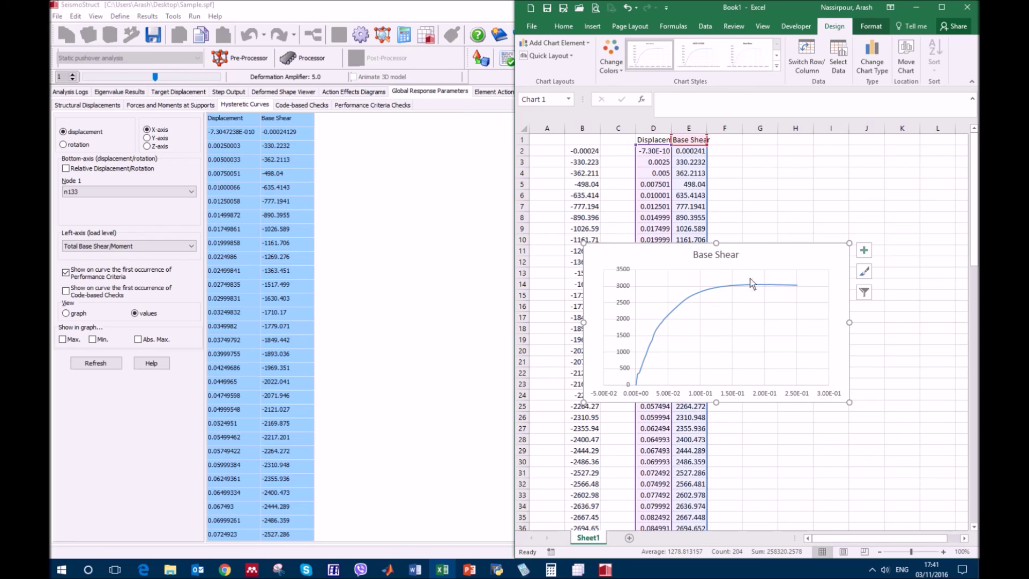
Step: Switch back to SeismoStruct and list the code-based All Frame Element Shear force checks for output no. 16
{"action": "left_click", "coordinate": [915, 11]}
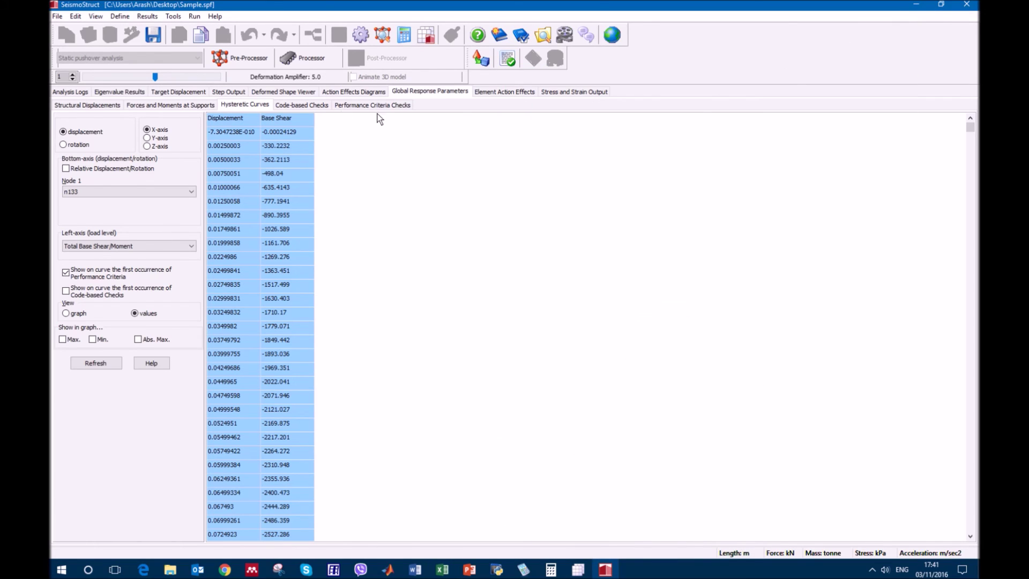
{"action": "left_click", "coordinate": [309, 108]}
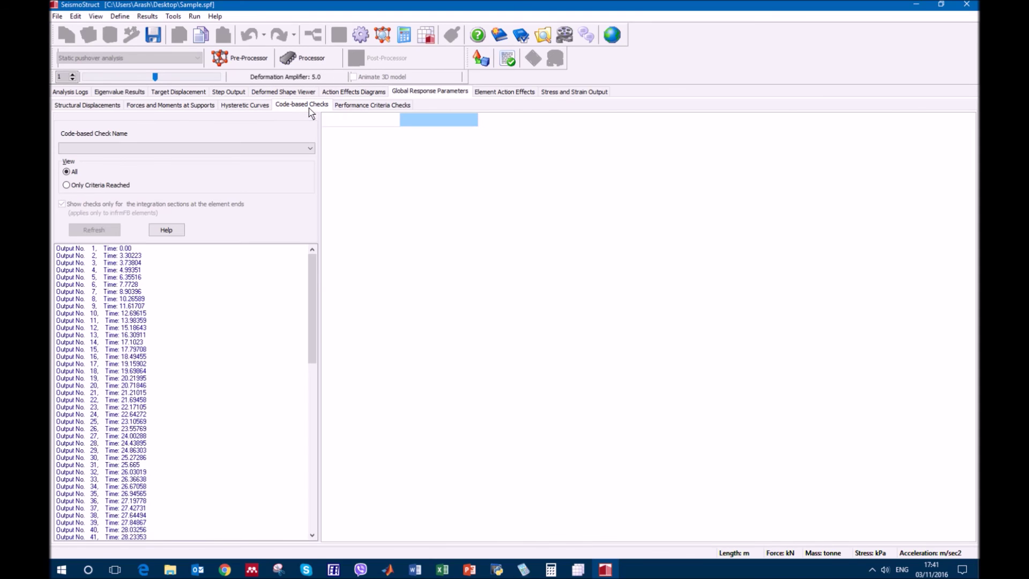
{"action": "left_click", "coordinate": [308, 149]}
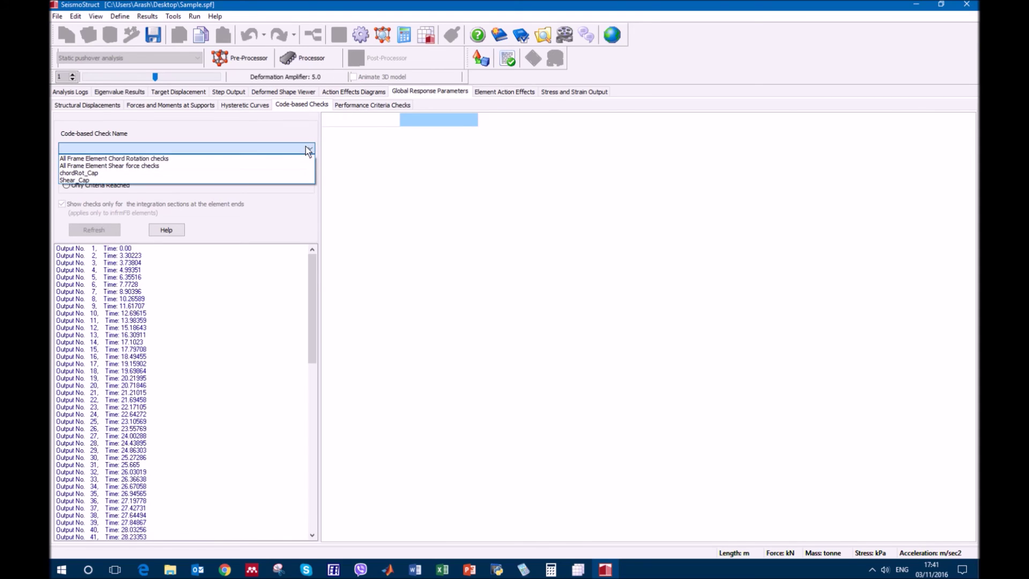
{"action": "left_click", "coordinate": [274, 165]}
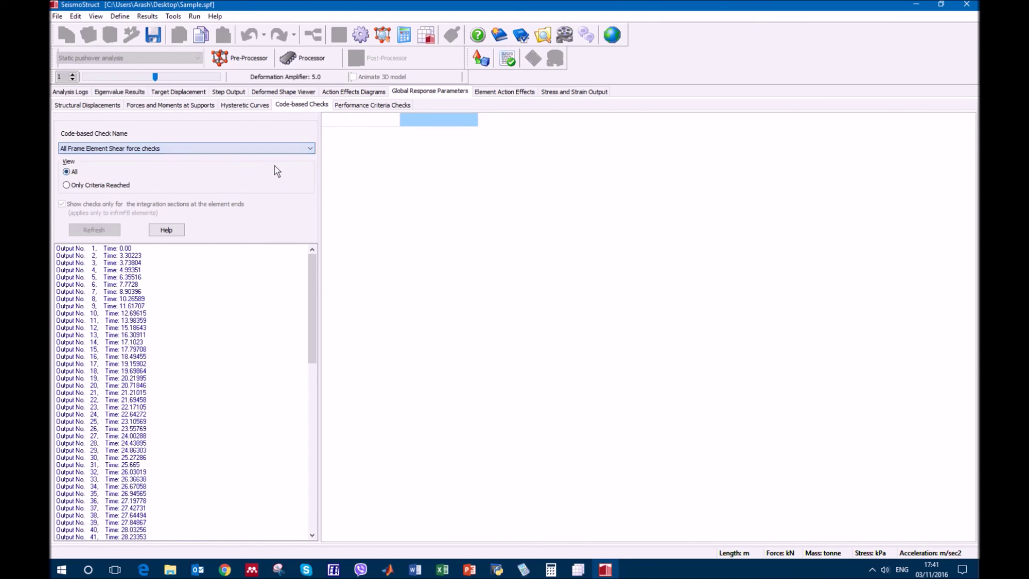
{"action": "left_click", "coordinate": [134, 357]}
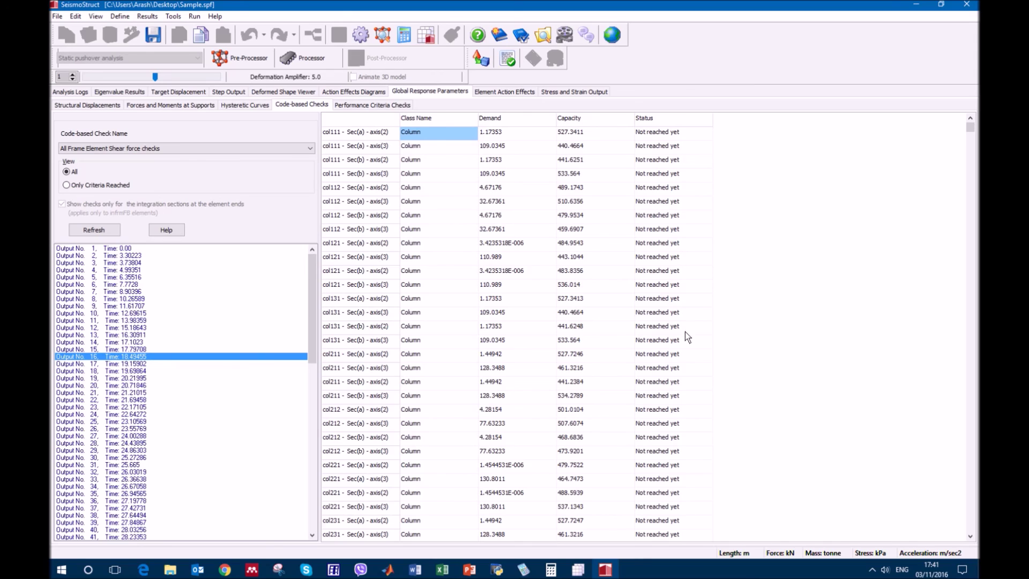
Step: Show the shear force checks for output no. 101 and examine every element's demand, capacity and status
{"action": "left_click_drag", "start_coordinate": [312, 322], "coordinate": [315, 528]}
{"action": "left_click", "coordinate": [139, 530]}
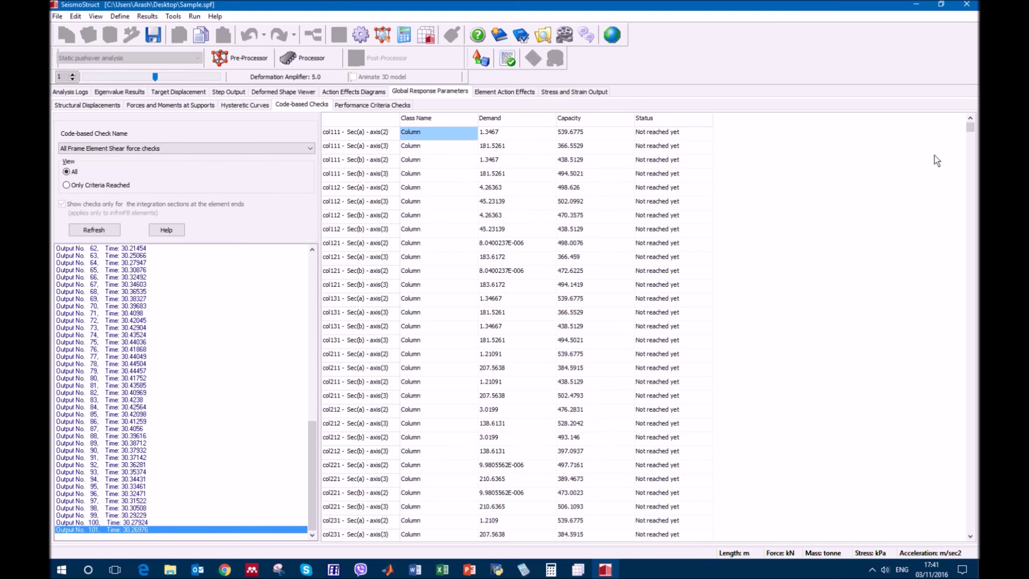
{"action": "left_click_drag", "start_coordinate": [970, 130], "coordinate": [962, 378]}
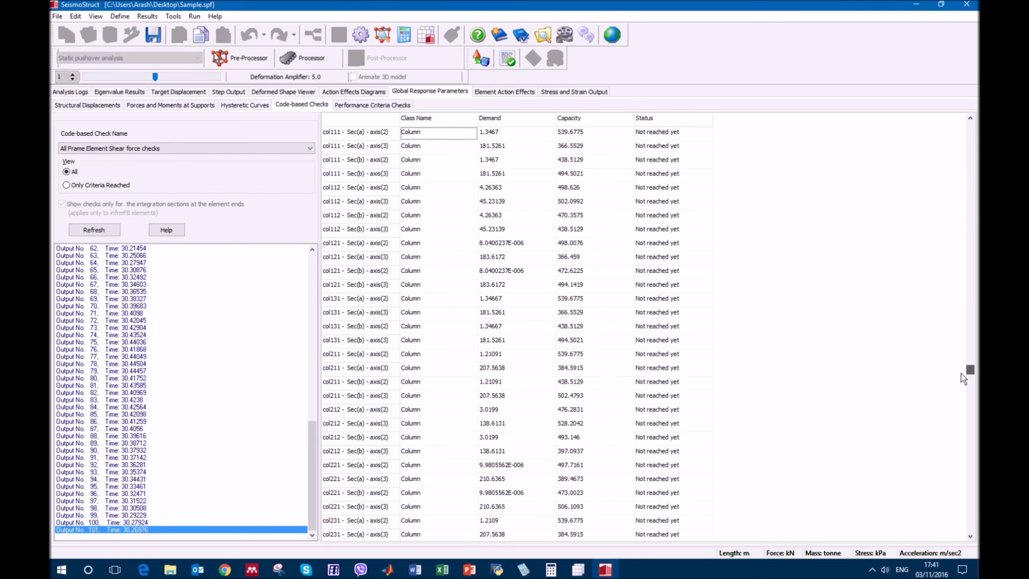
{"action": "left_click_drag", "start_coordinate": [949, 520], "coordinate": [932, 513]}
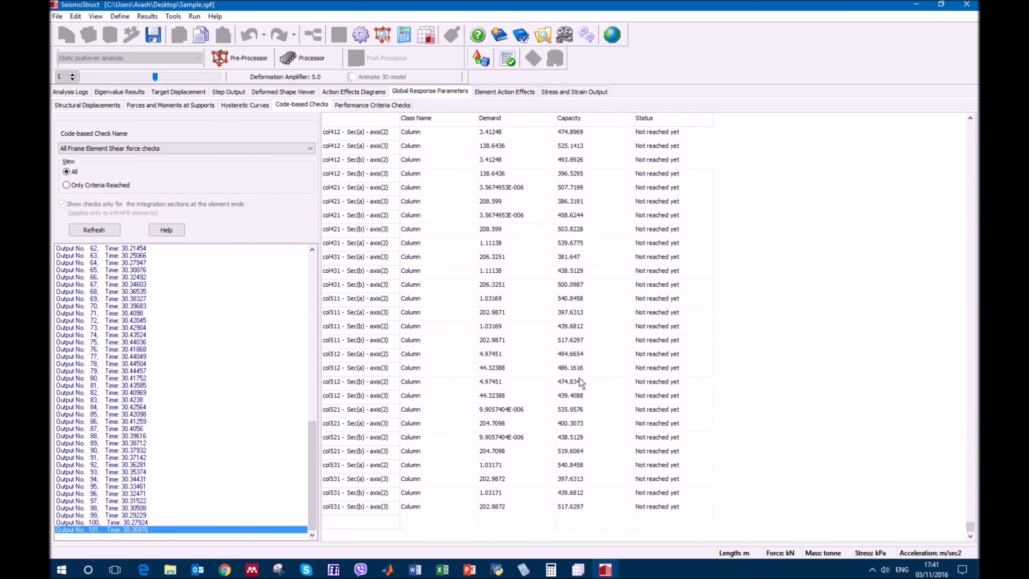
Step: Restrict the code-based checks to only criteria reached and switch the check to chordRot_Cap
{"action": "left_click", "coordinate": [100, 184]}
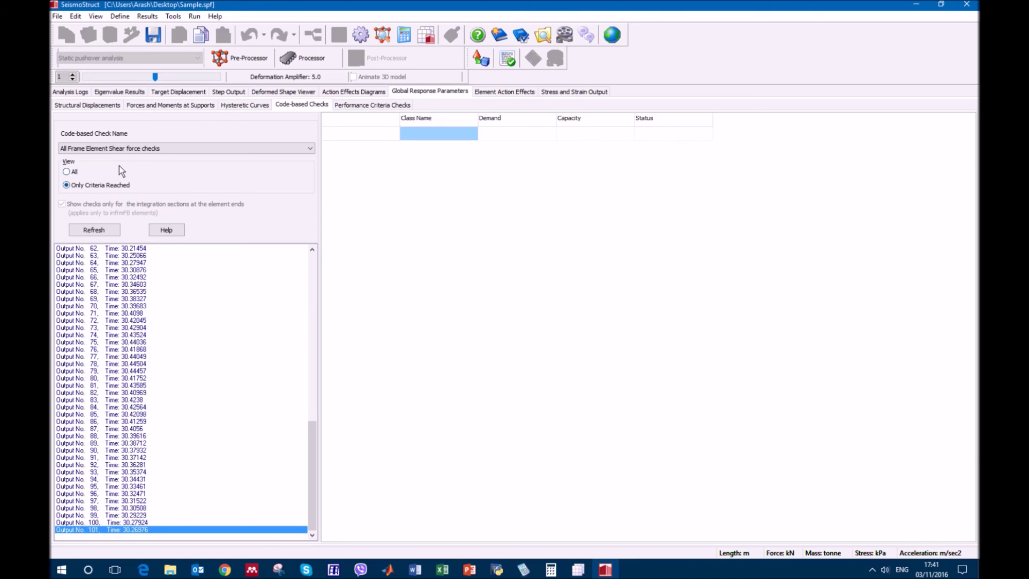
{"action": "left_click", "coordinate": [125, 150]}
{"action": "left_click", "coordinate": [111, 172]}
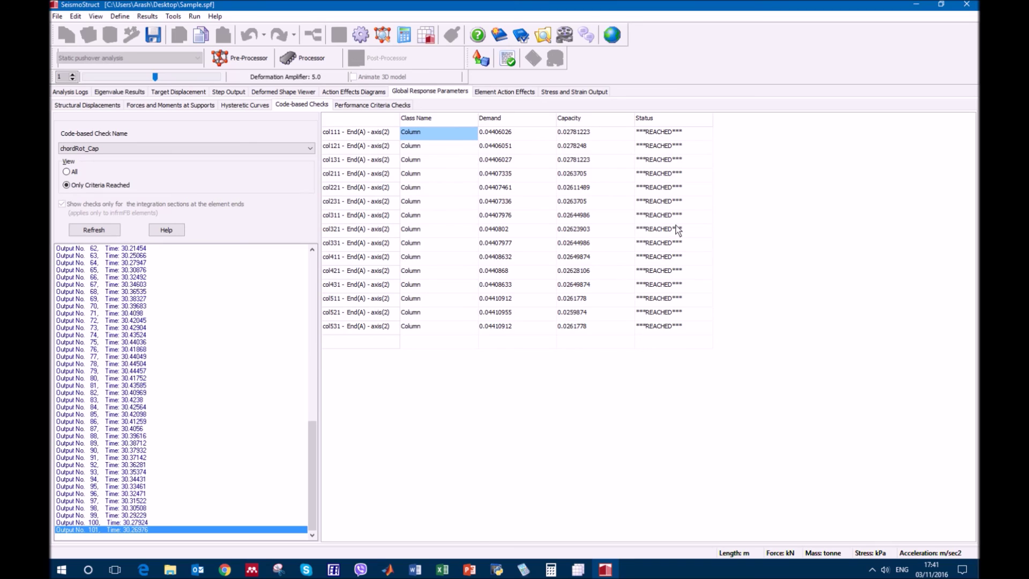
Step: List the performance criteria checks for the yield criterion at output no. 83
{"action": "left_click", "coordinate": [378, 106]}
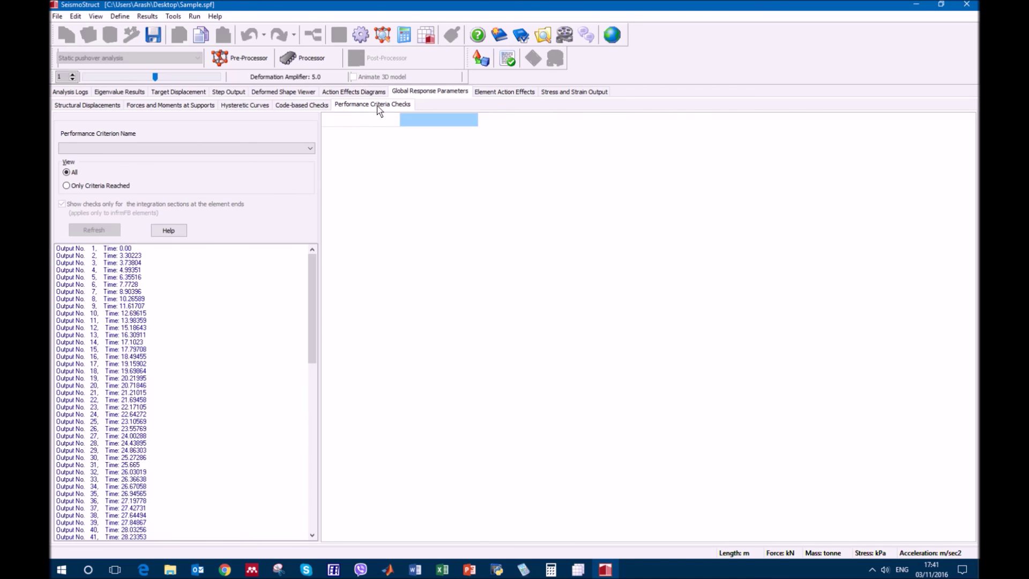
{"action": "left_click", "coordinate": [283, 149]}
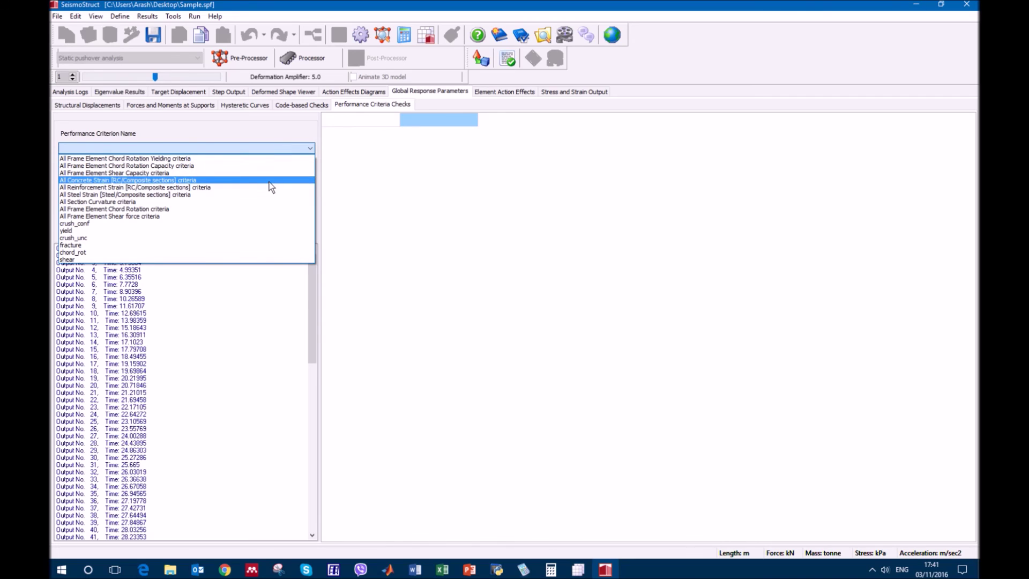
{"action": "left_click", "coordinate": [240, 230]}
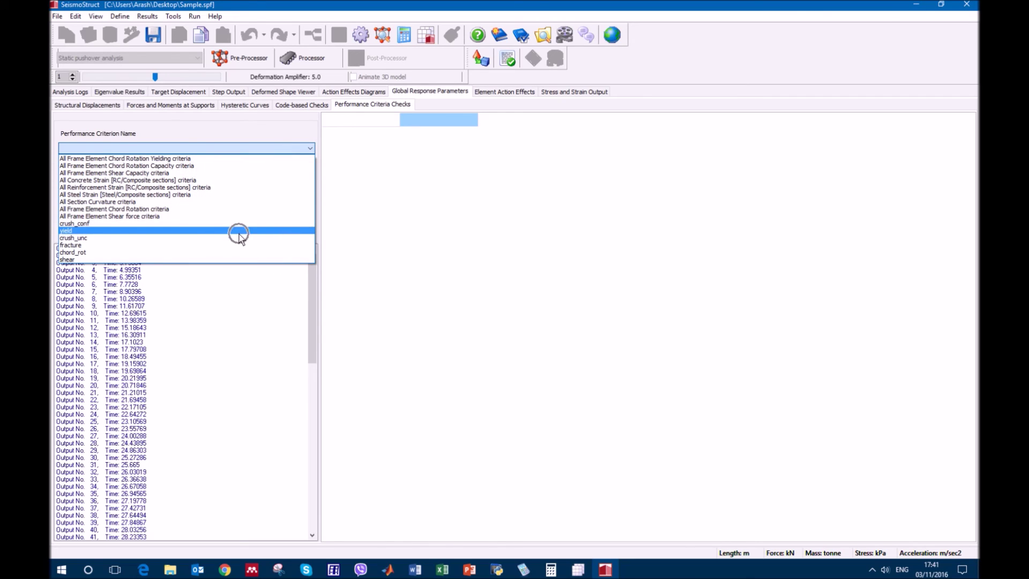
{"action": "left_click_drag", "start_coordinate": [315, 304], "coordinate": [316, 456]}
{"action": "left_click", "coordinate": [183, 405]}
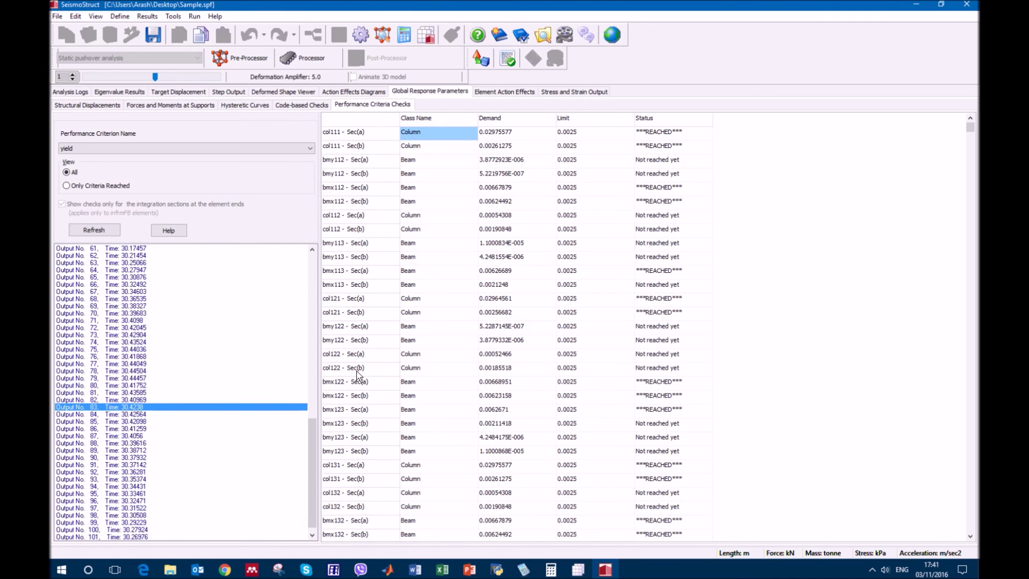
Step: Examine the yield status of col111 and bmy112, and restrict the list to only criteria reached
{"action": "left_click", "coordinate": [664, 134]}
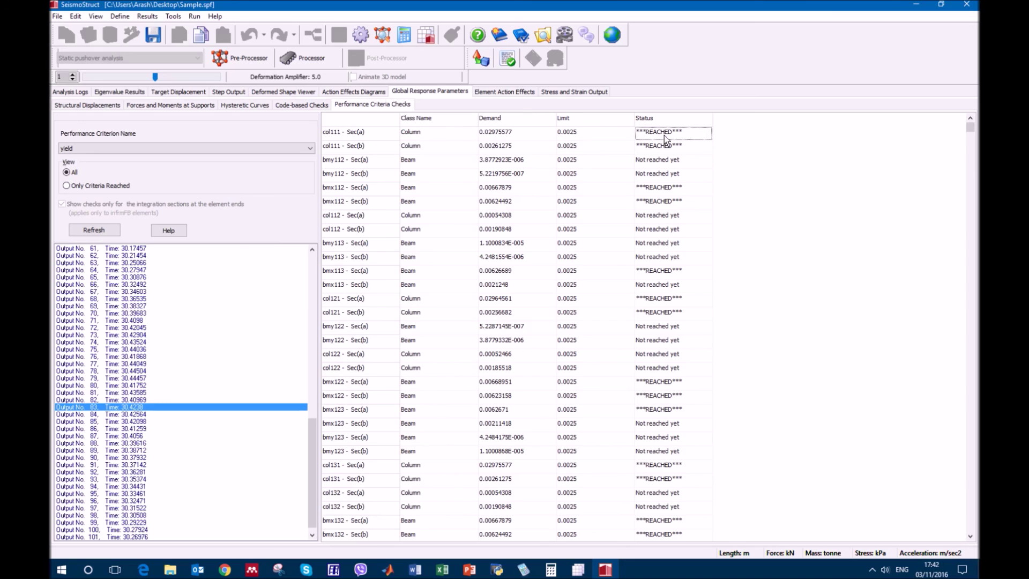
{"action": "left_click_drag", "start_coordinate": [661, 162], "coordinate": [371, 160]}
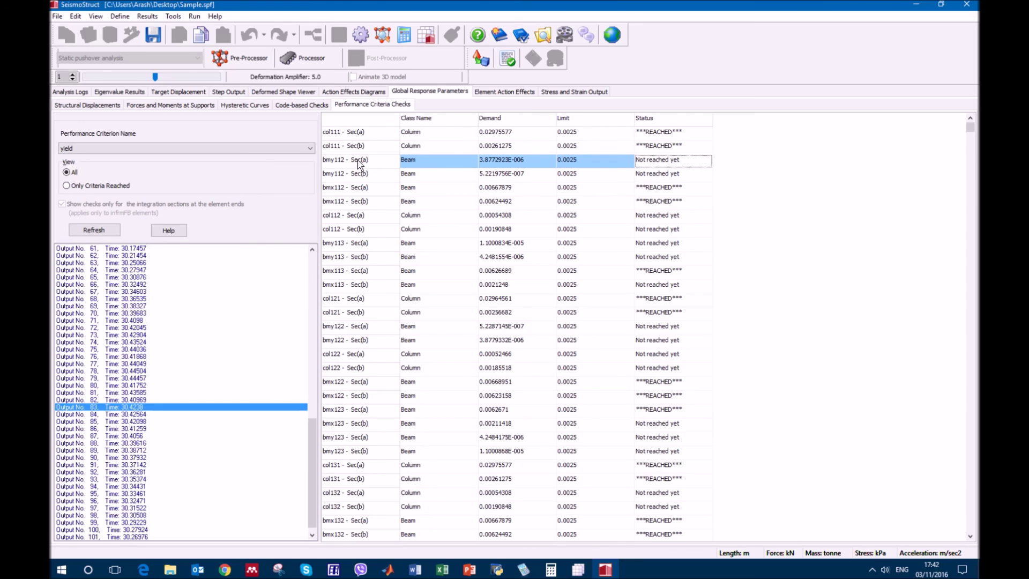
{"action": "left_click_drag", "start_coordinate": [413, 134], "coordinate": [621, 148]}
{"action": "left_click_drag", "start_coordinate": [683, 132], "coordinate": [428, 134]}
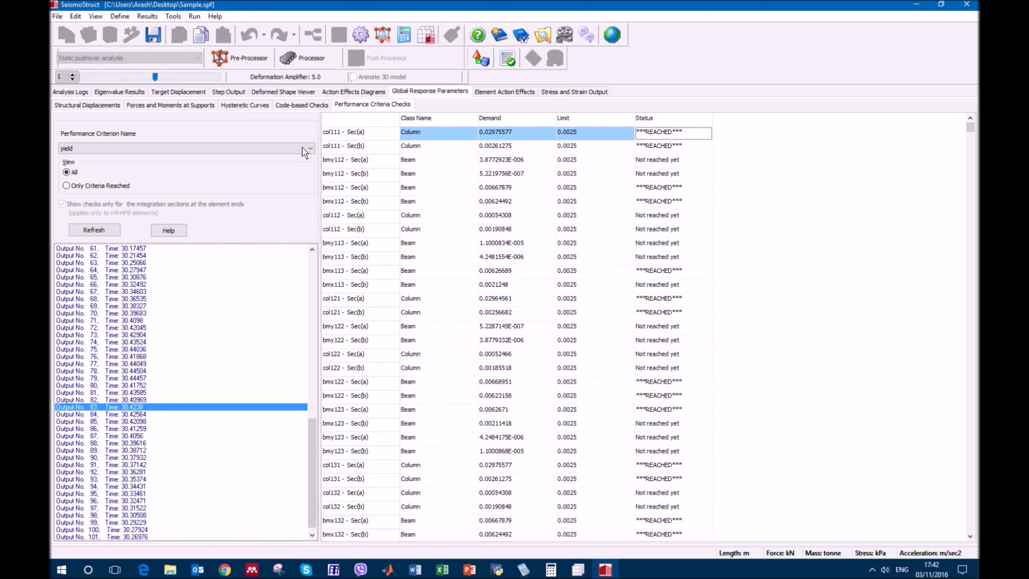
{"action": "left_click", "coordinate": [77, 187]}
{"action": "left_click_drag", "start_coordinate": [699, 134], "coordinate": [696, 177]}
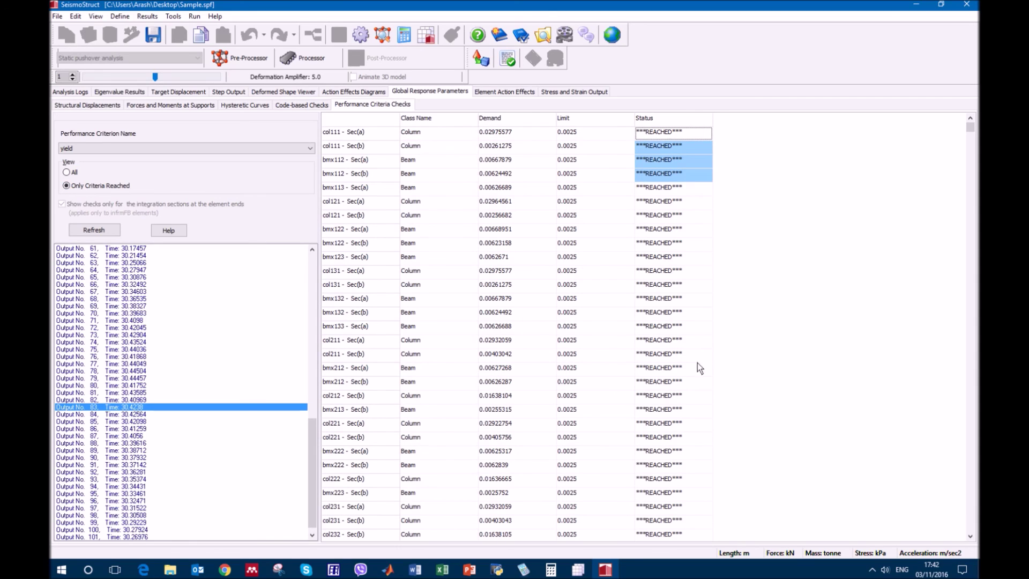
Step: Open the element action effects and view the frame deformations, frame forces and frame hysteretic curves pages
{"action": "left_click", "coordinate": [513, 92]}
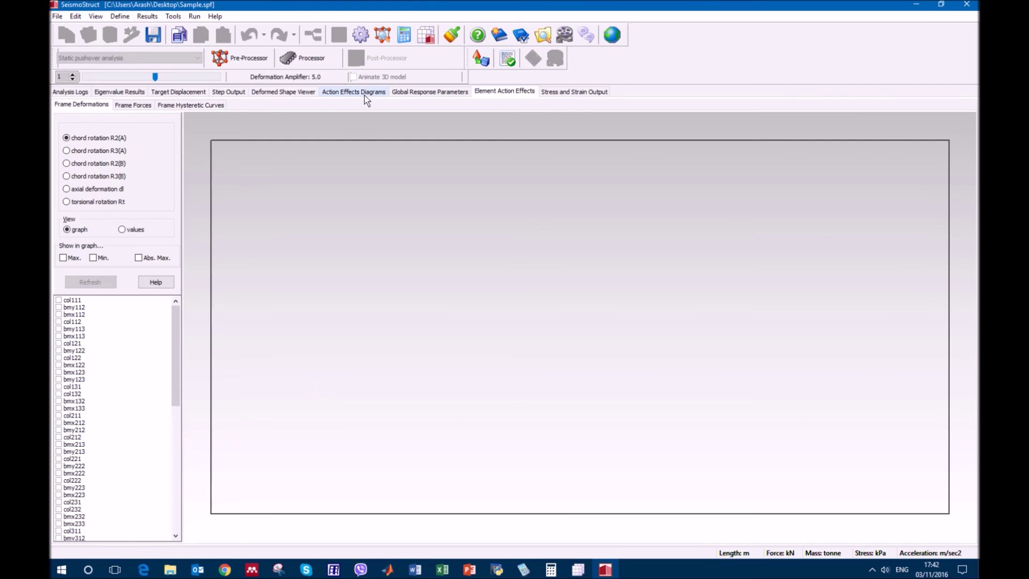
{"action": "left_click", "coordinate": [129, 106]}
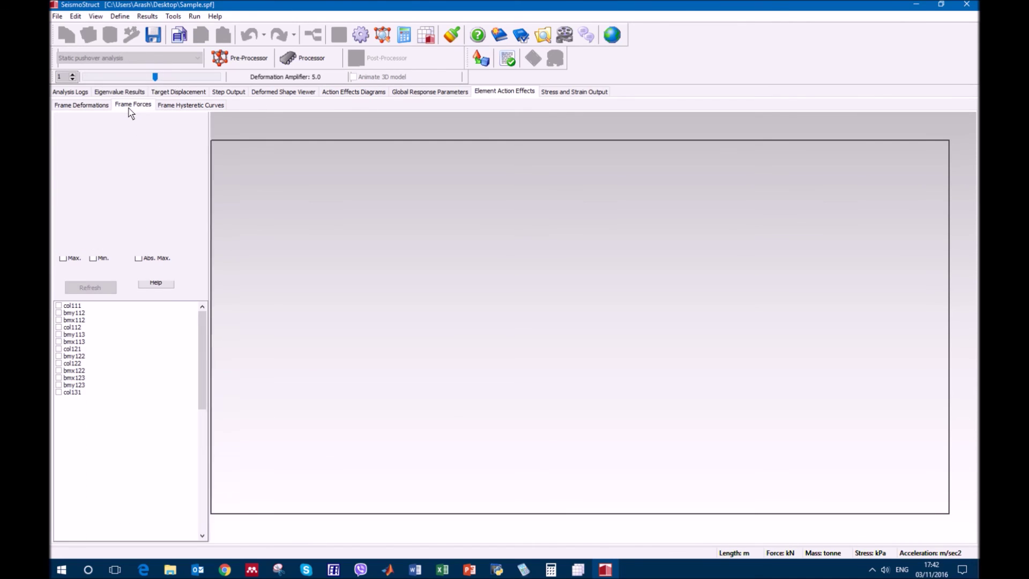
{"action": "left_click", "coordinate": [178, 106]}
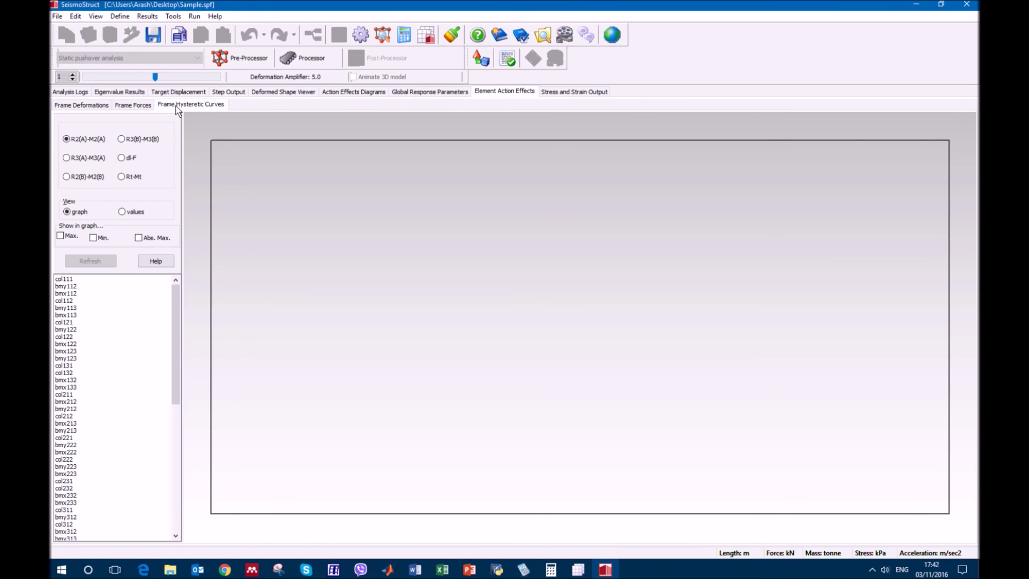
Step: View the stress and strain output page, and briefly bring up the built-in calculator before closing it
{"action": "left_click", "coordinate": [584, 92]}
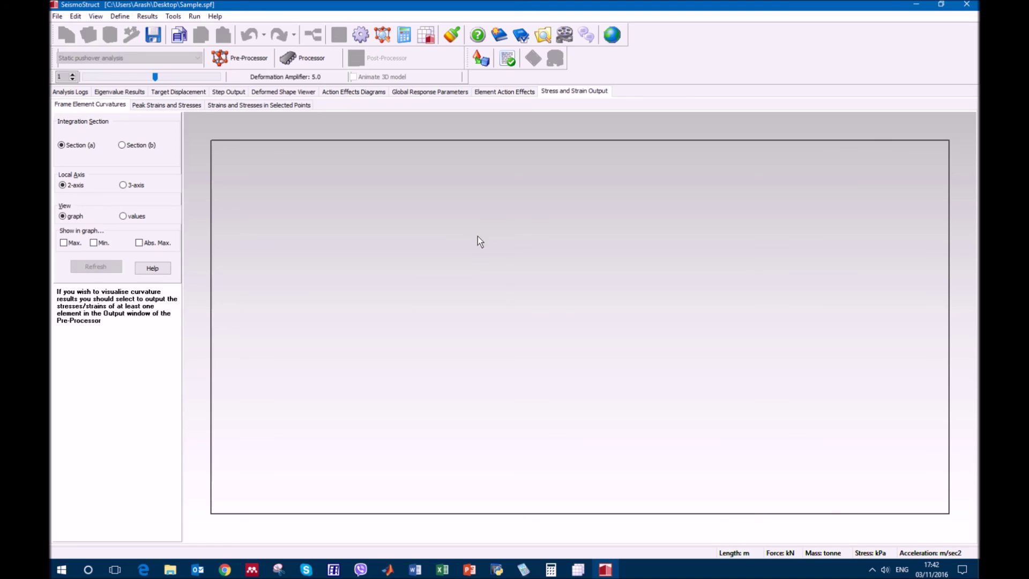
{"action": "left_click", "coordinate": [403, 39]}
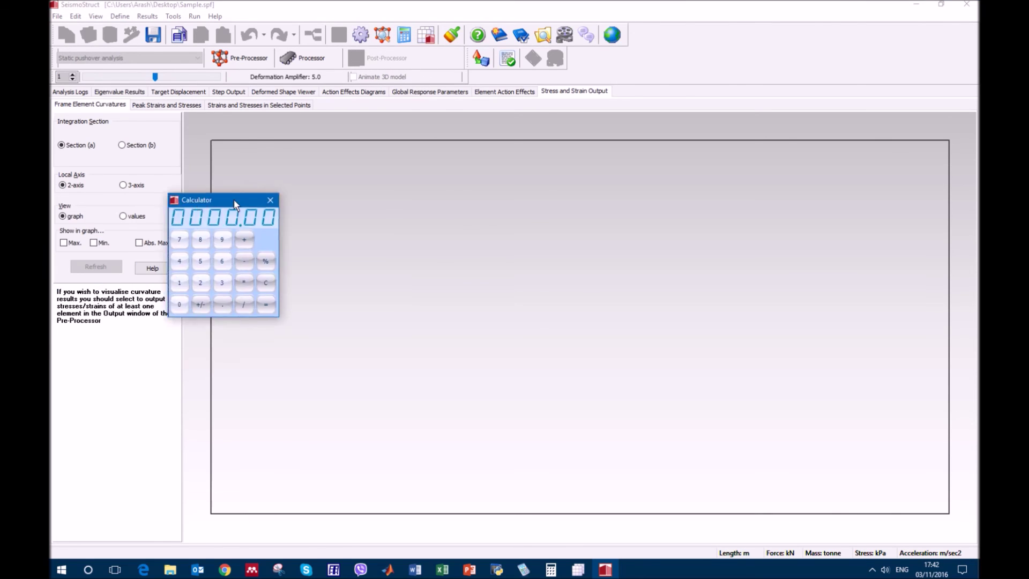
{"action": "left_click_drag", "start_coordinate": [233, 198], "coordinate": [415, 175]}
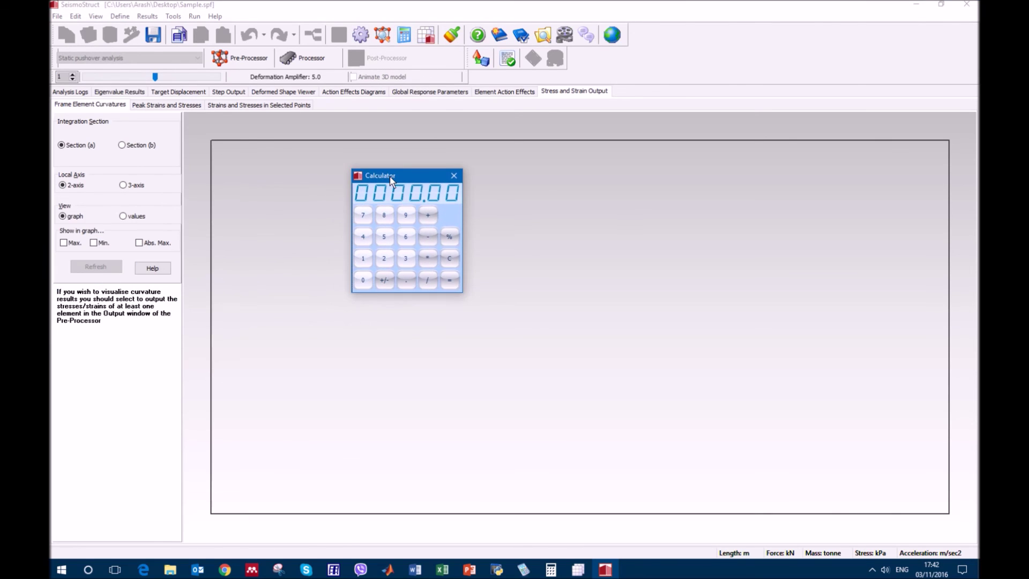
{"action": "left_click", "coordinate": [458, 176]}
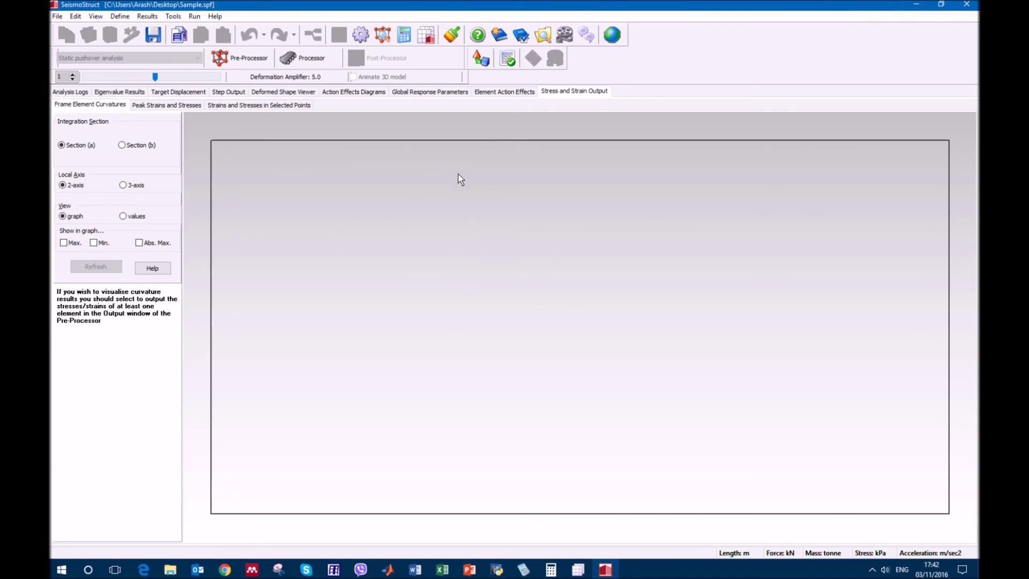
Step: Open the SeismoStruct Verification Report, skim its worked examples up to Example 4 on page 20, and close it
{"action": "left_click", "coordinate": [521, 42]}
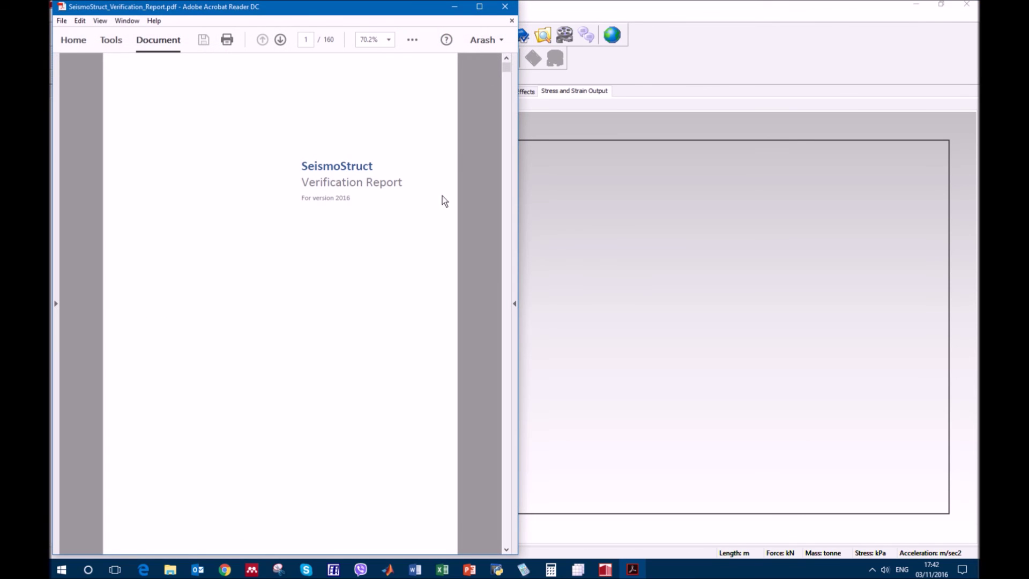
{"action": "scroll", "coordinate": [428, 248], "scroll_direction": "down", "scroll_amount": 10}
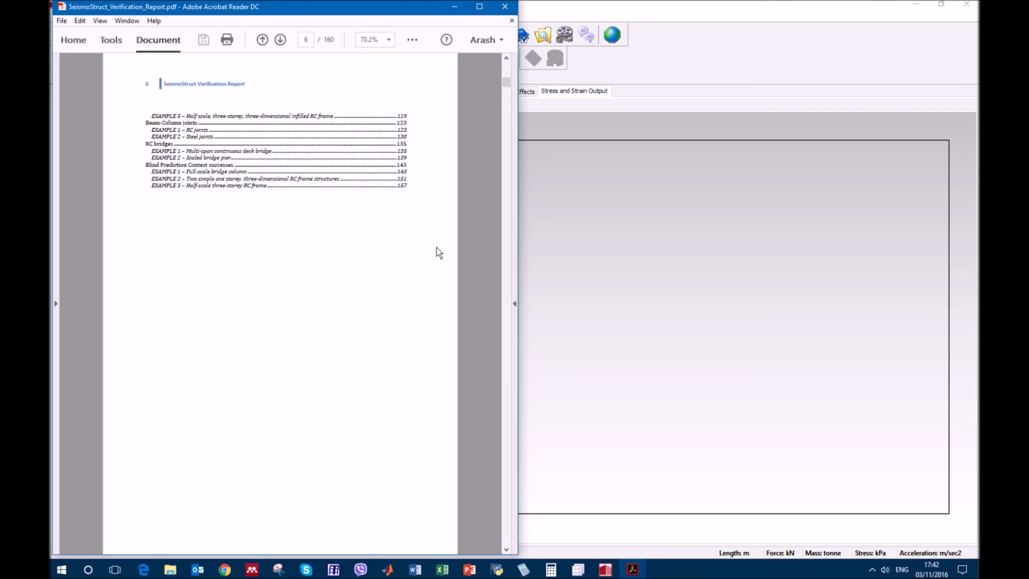
{"action": "scroll", "coordinate": [434, 249], "scroll_direction": "down", "scroll_amount": 10}
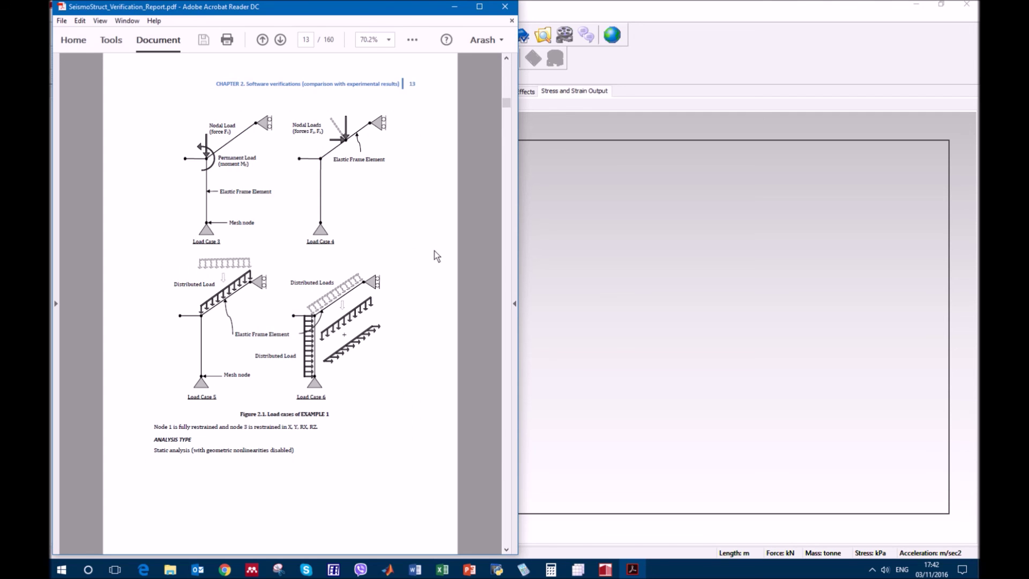
{"action": "scroll", "coordinate": [381, 324], "scroll_direction": "down", "scroll_amount": 6}
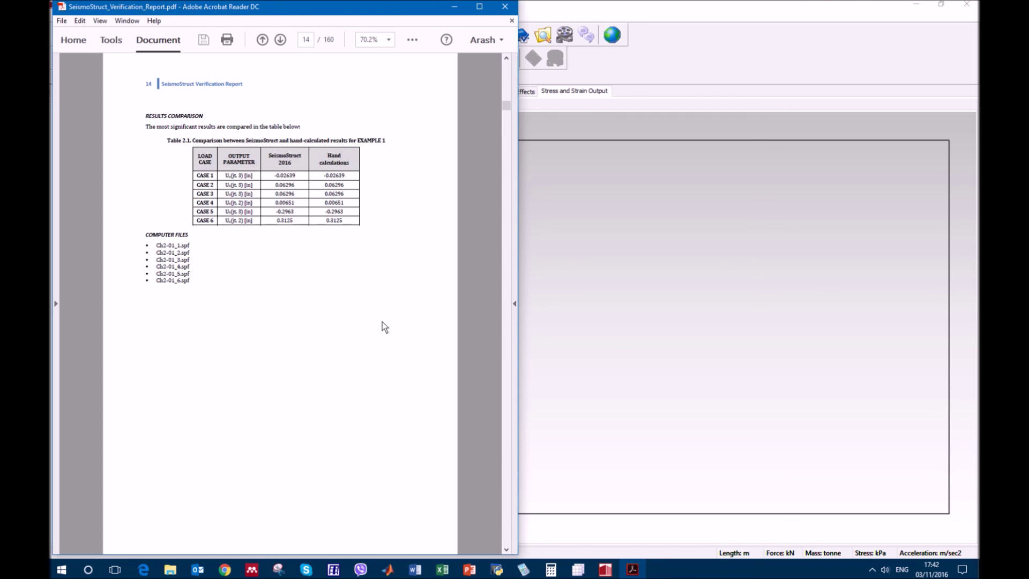
{"action": "scroll", "coordinate": [349, 284], "scroll_direction": "down", "scroll_amount": 3}
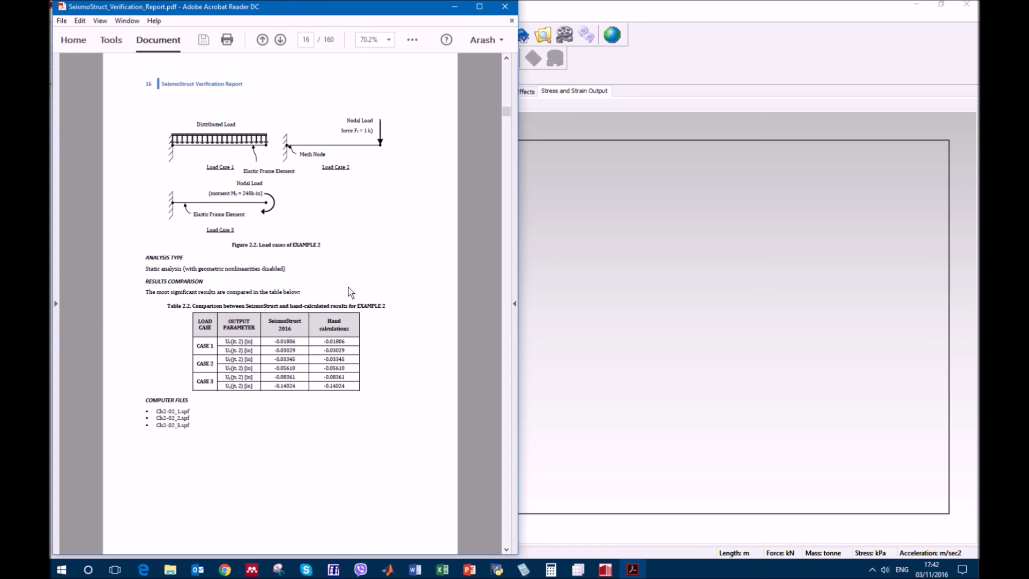
{"action": "scroll", "coordinate": [366, 257], "scroll_direction": "down", "scroll_amount": 3}
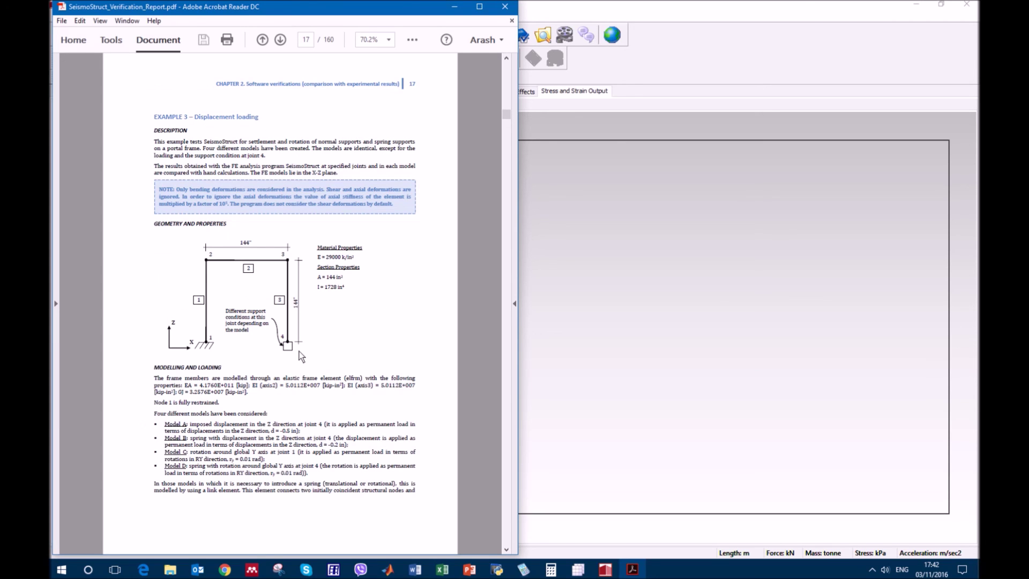
{"action": "scroll", "coordinate": [342, 279], "scroll_direction": "down", "scroll_amount": 9}
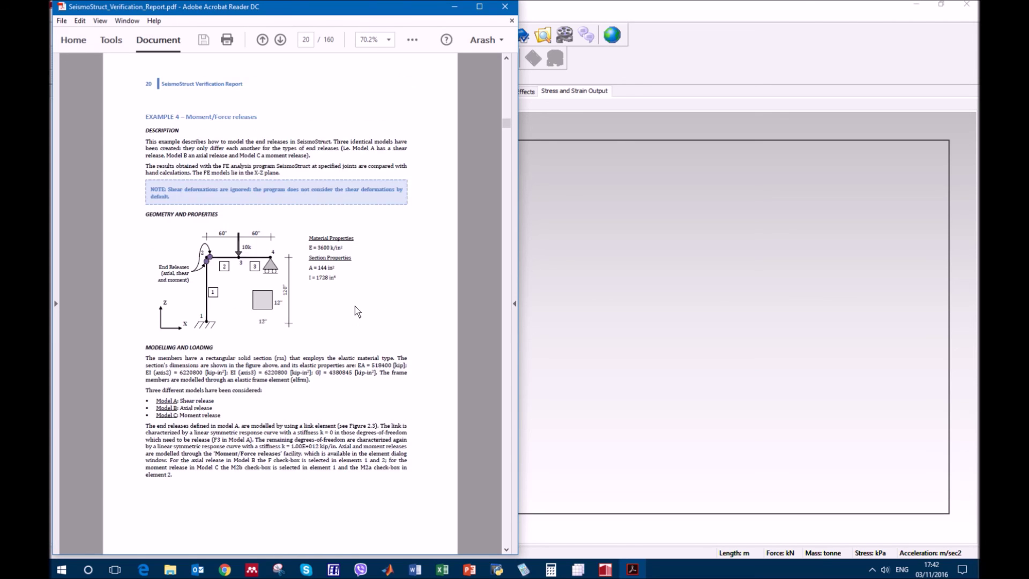
{"action": "left_click", "coordinate": [505, 7]}
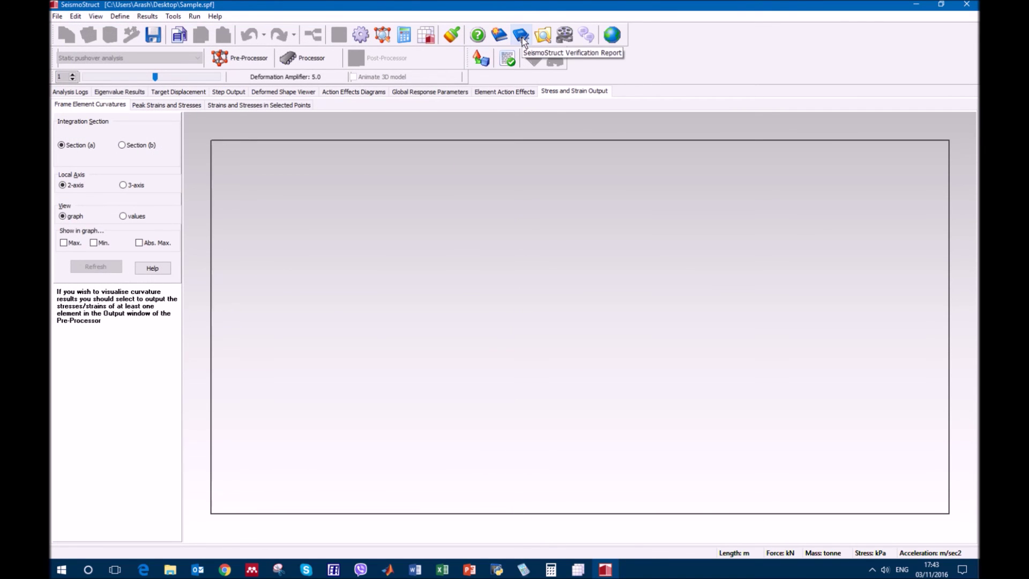
Step: Open the SeismoStruct User Manual, skim the quick-start tutorials up to page 48, and close it
{"action": "left_click", "coordinate": [503, 40]}
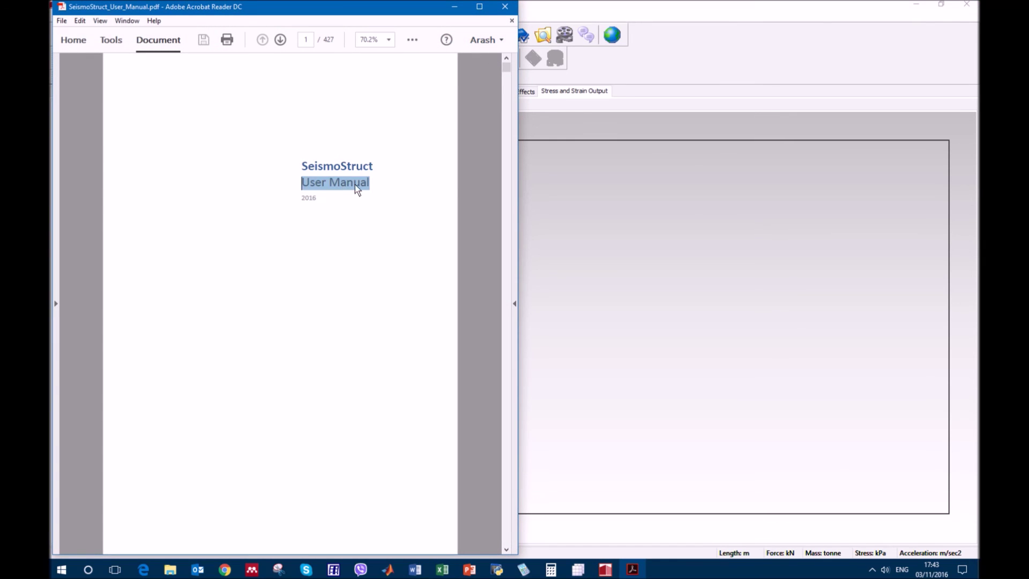
{"action": "left_click", "coordinate": [423, 208]}
{"action": "scroll", "coordinate": [422, 208], "scroll_direction": "down", "scroll_amount": 5}
{"action": "scroll", "coordinate": [423, 208], "scroll_direction": "down", "scroll_amount": 7}
{"action": "scroll", "coordinate": [423, 208], "scroll_direction": "down", "scroll_amount": 10}
{"action": "scroll", "coordinate": [423, 212], "scroll_direction": "down", "scroll_amount": 8}
{"action": "scroll", "coordinate": [424, 218], "scroll_direction": "down", "scroll_amount": 9}
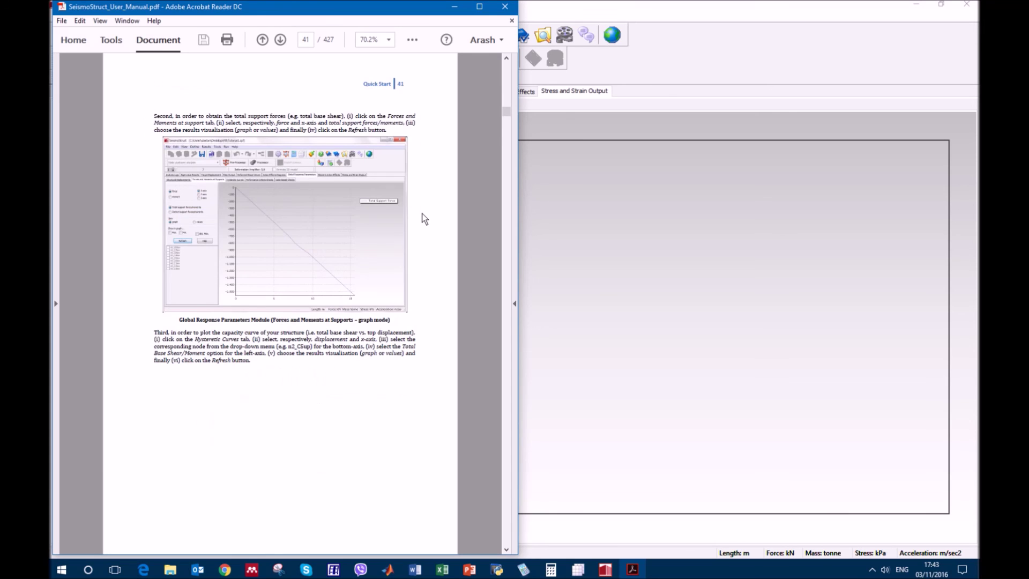
{"action": "scroll", "coordinate": [423, 219], "scroll_direction": "down", "scroll_amount": 7}
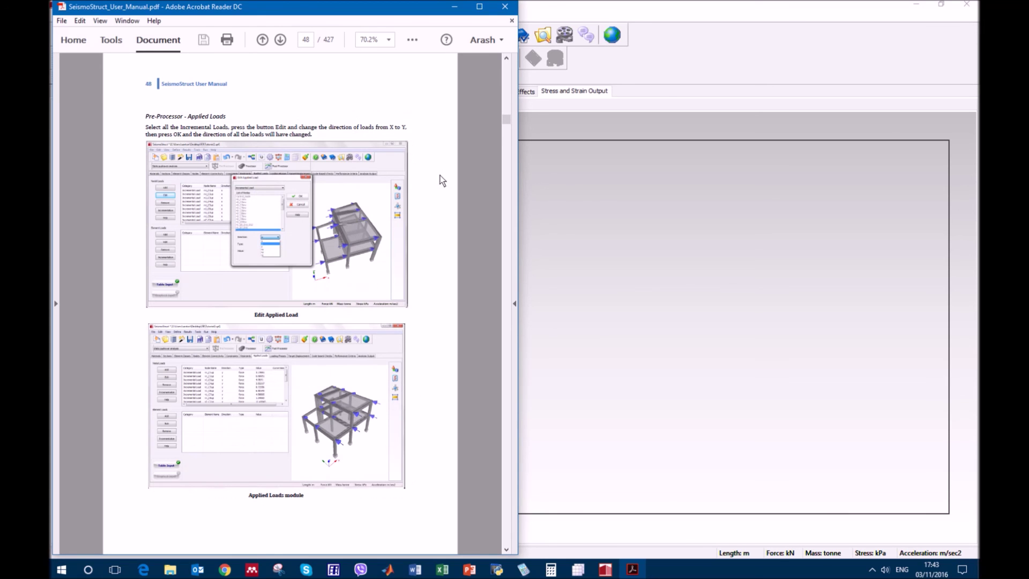
{"action": "left_click", "coordinate": [511, 10]}
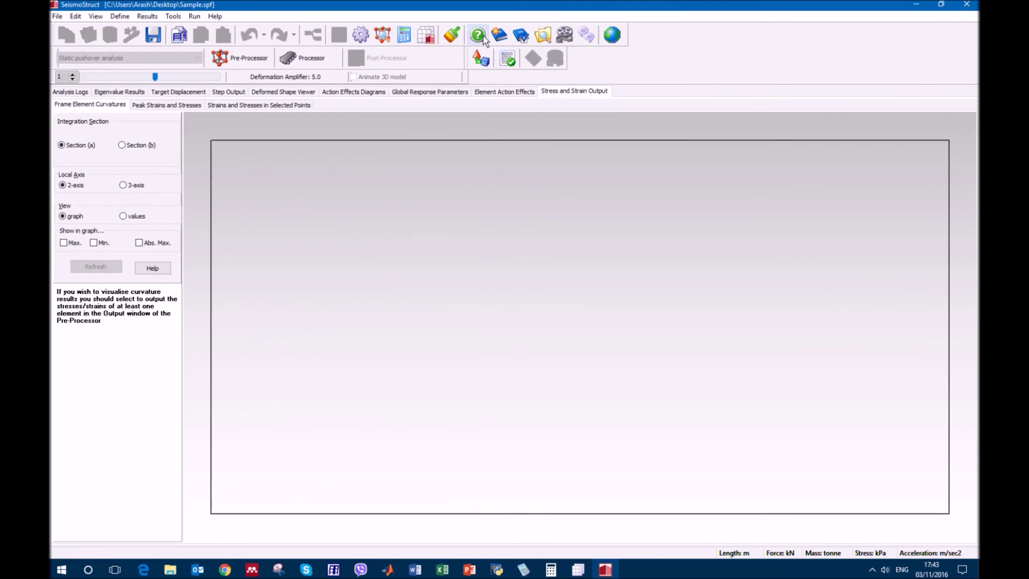
Step: Open the SeismoStruct Help System and search its topics for "pushover"
{"action": "left_click", "coordinate": [479, 36]}
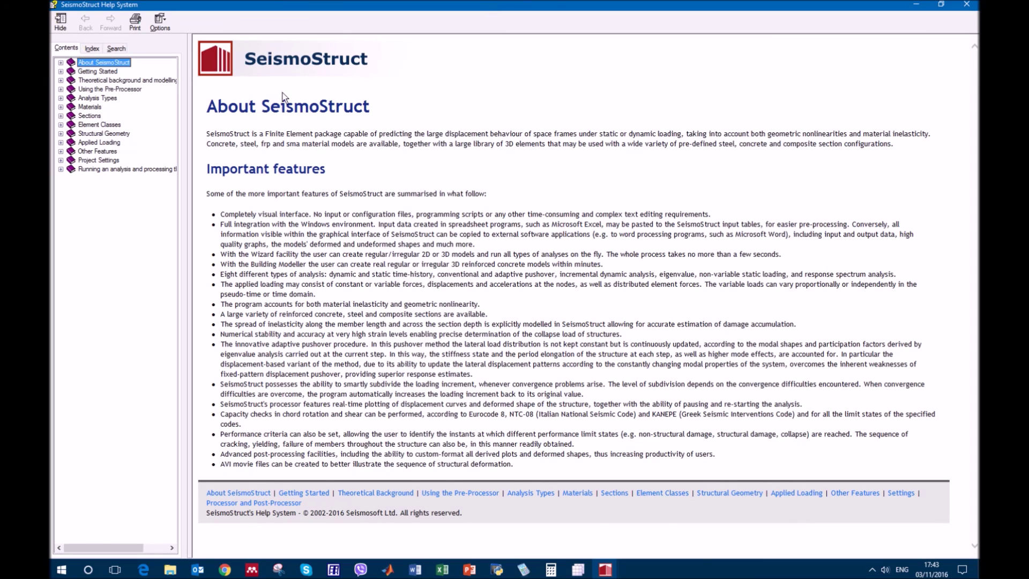
{"action": "left_click", "coordinate": [116, 48]}
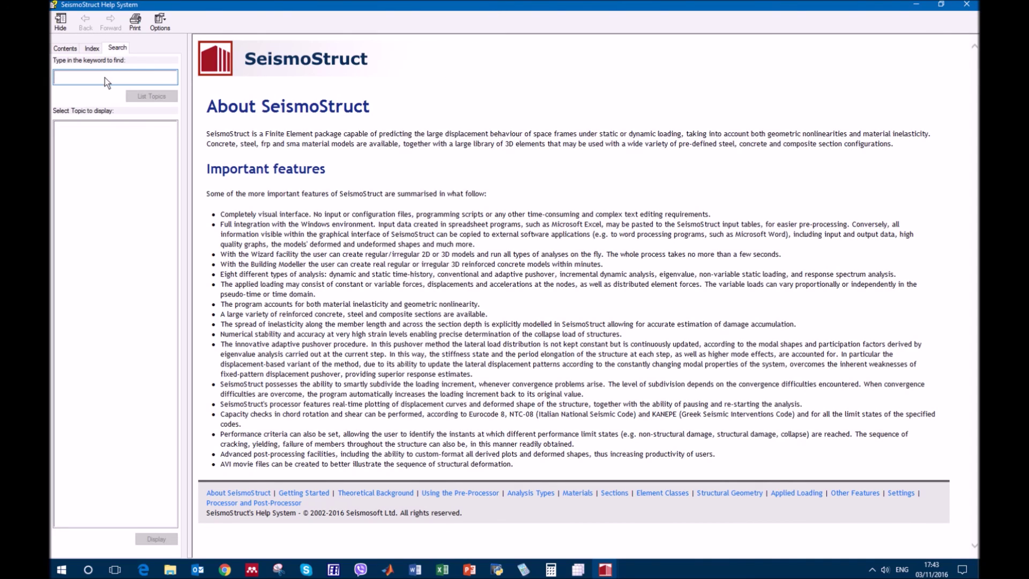
{"action": "type", "text": "pushover"}
{"action": "key", "text": "Return"}
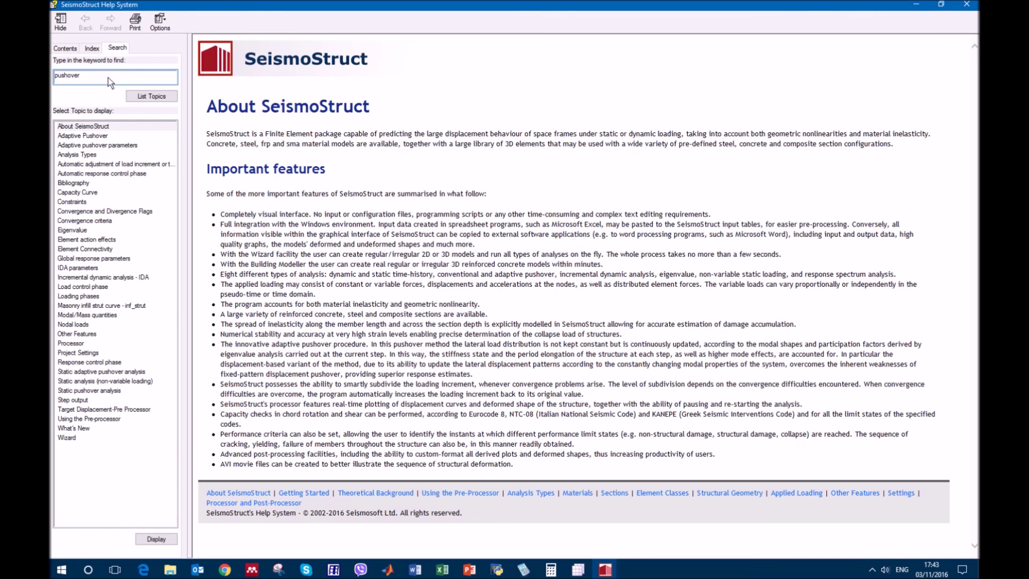
Step: Display the Adaptive Pushover help topic and read the description of its load-updating options
{"action": "left_click", "coordinate": [107, 137]}
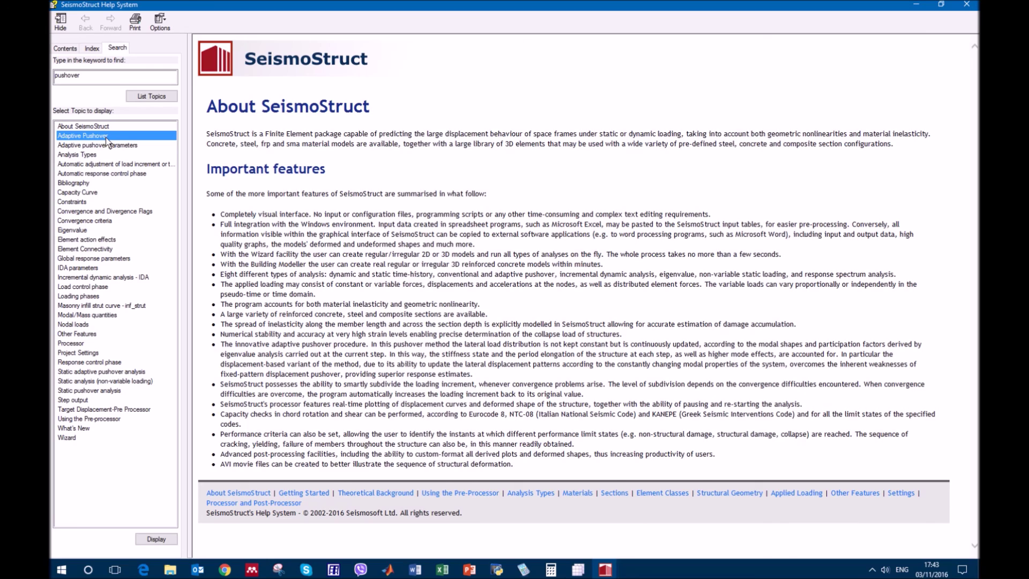
{"action": "double_click", "coordinate": [107, 137]}
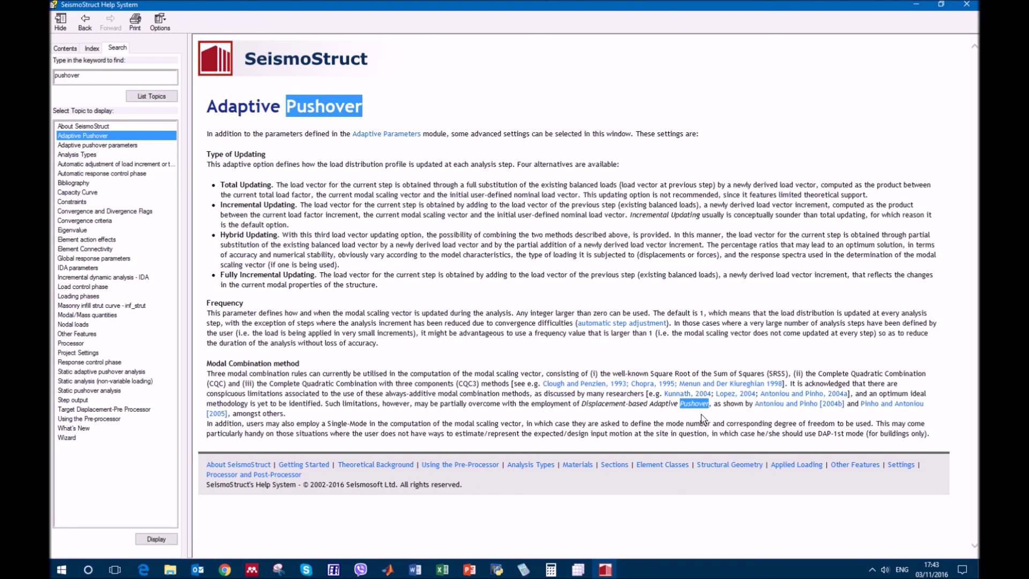
{"action": "left_click_drag", "start_coordinate": [312, 190], "coordinate": [343, 267]}
{"action": "left_click", "coordinate": [398, 282]}
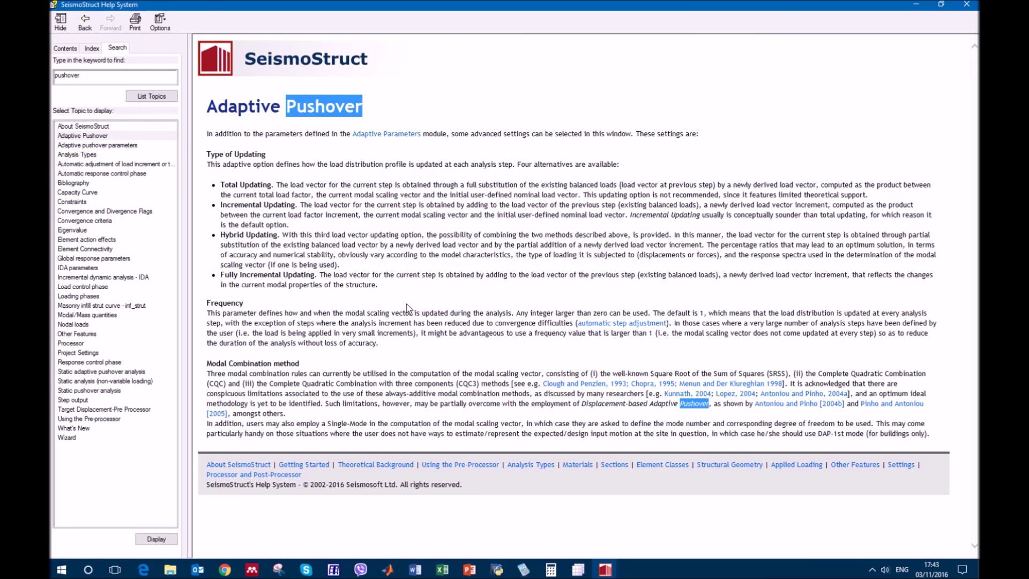